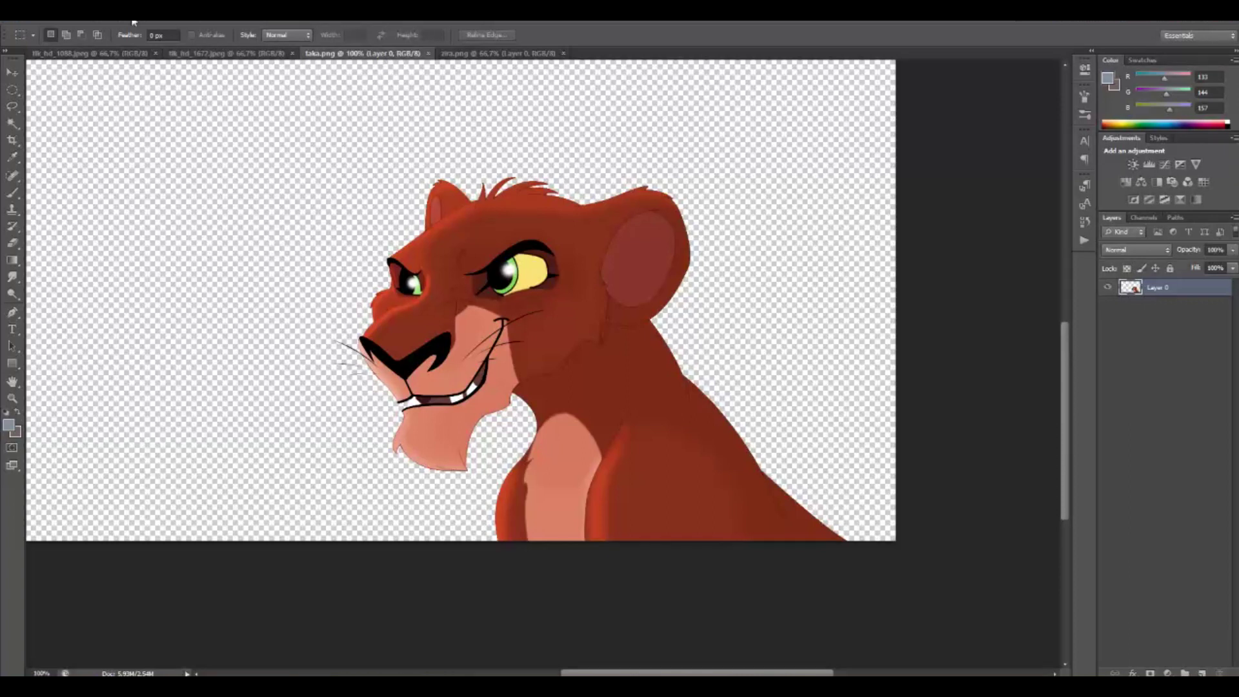
# Step: Look through the open lion reference images, and create a new blank document
pyautogui.click(101, 57)
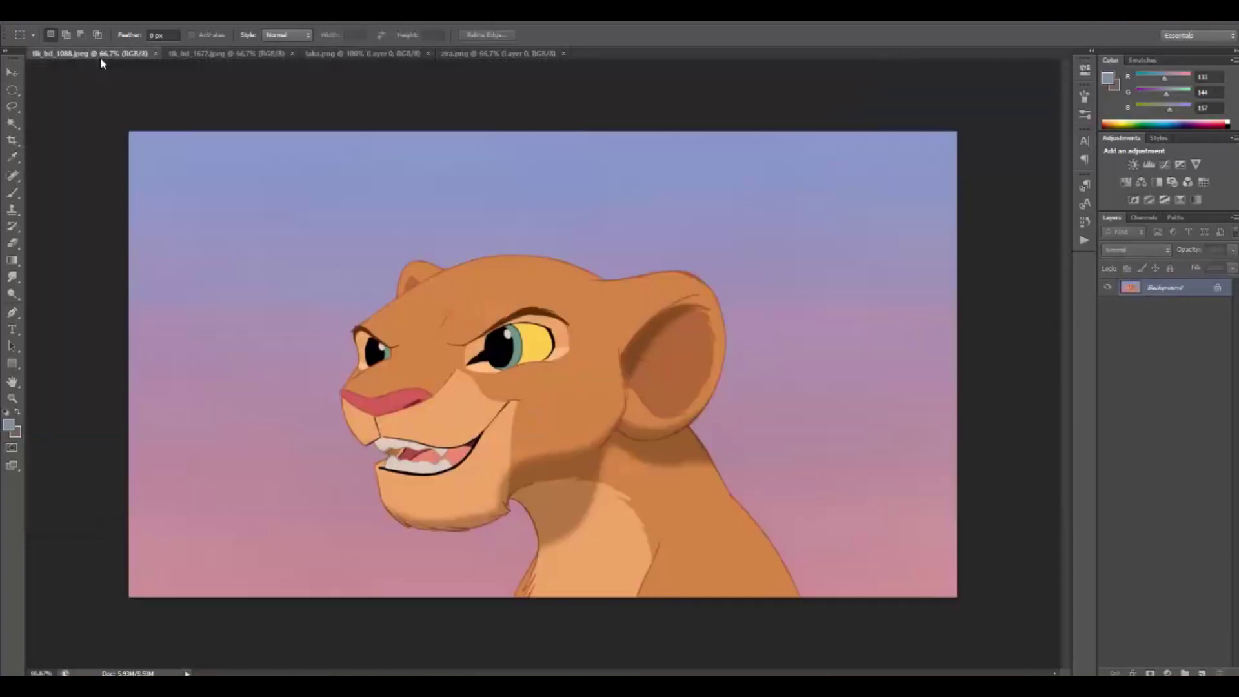
pyautogui.click(264, 56)
pyautogui.click(312, 55)
pyautogui.click(36, 11)
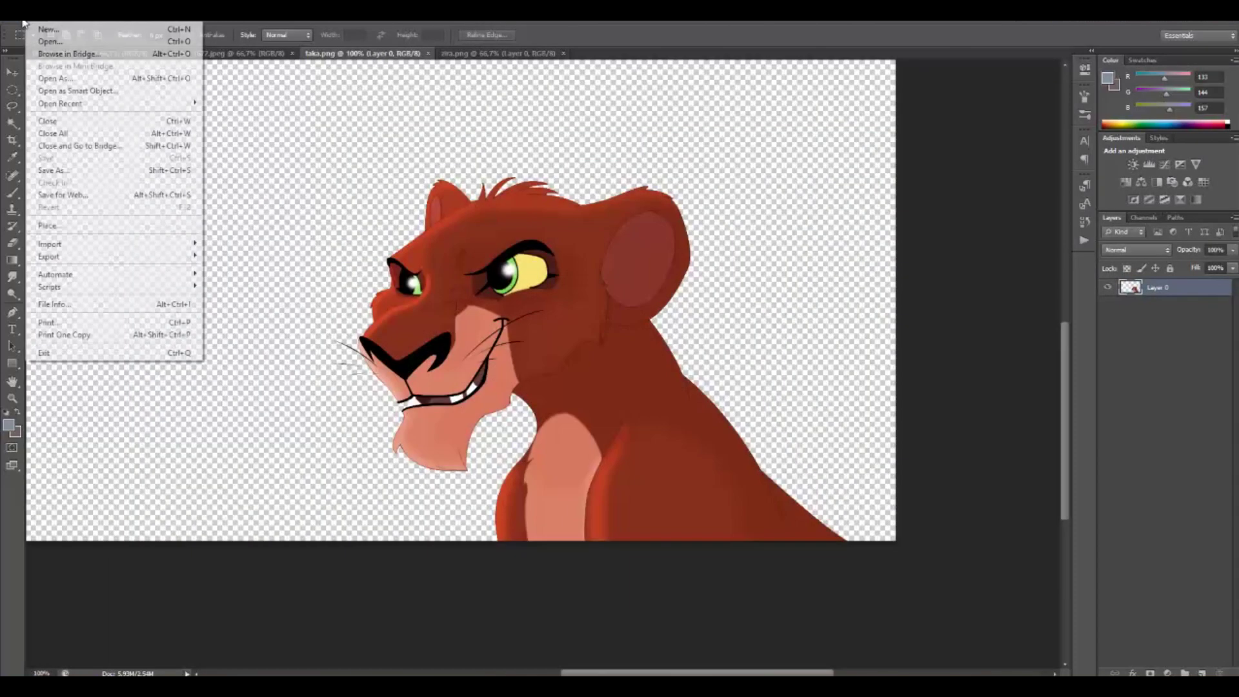
pyautogui.press('Escape')
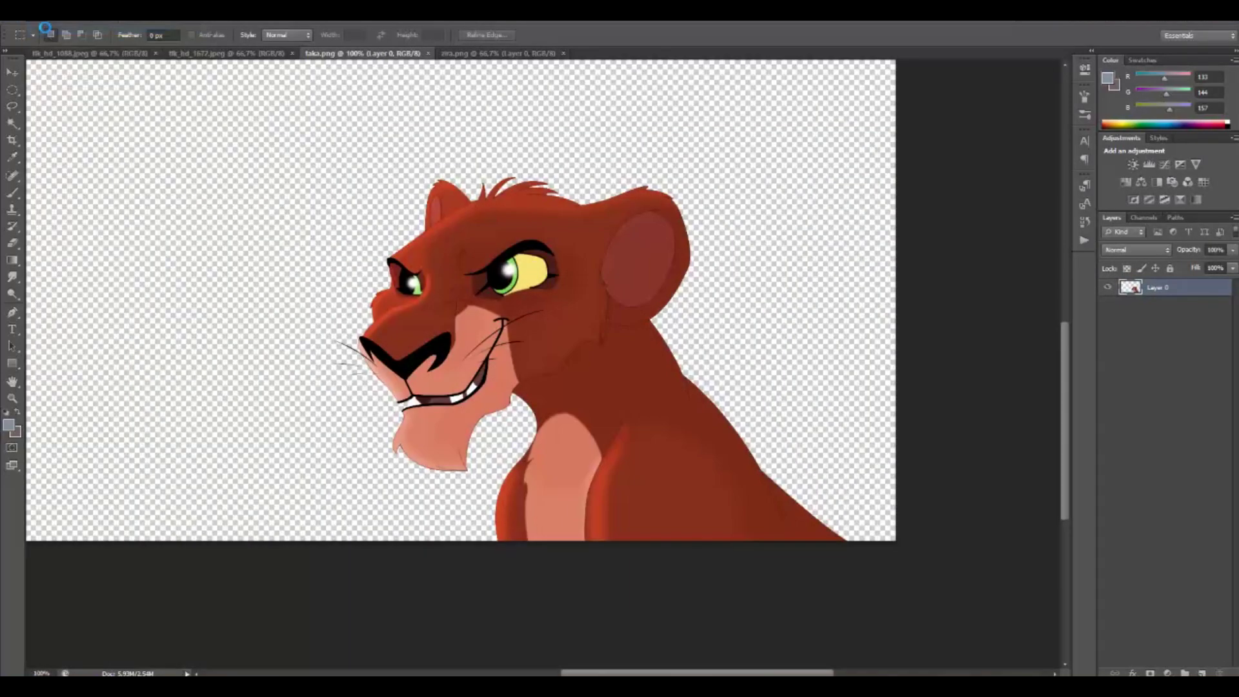
# Step: Copy the entire orange lioness screenshot and paste it into the blank Untitled-1 document
pyautogui.click(97, 54)
pyautogui.hotkey('ctrl', 'a')
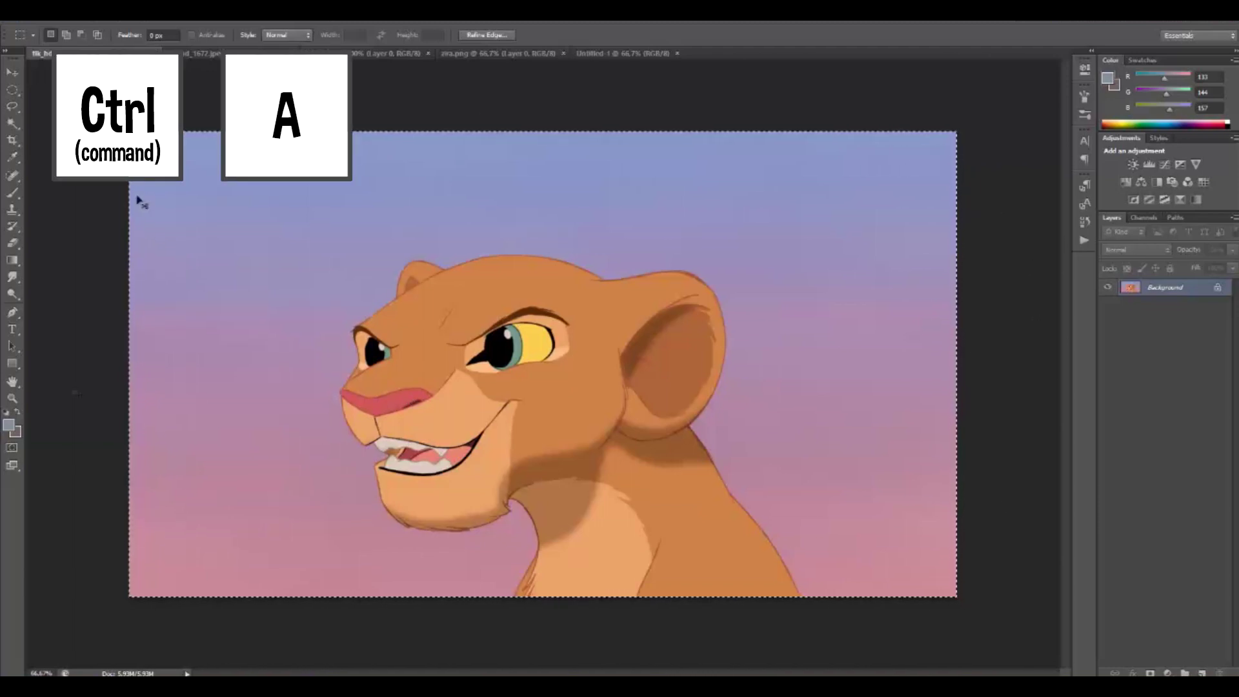
pyautogui.hotkey('ctrl', 'c')
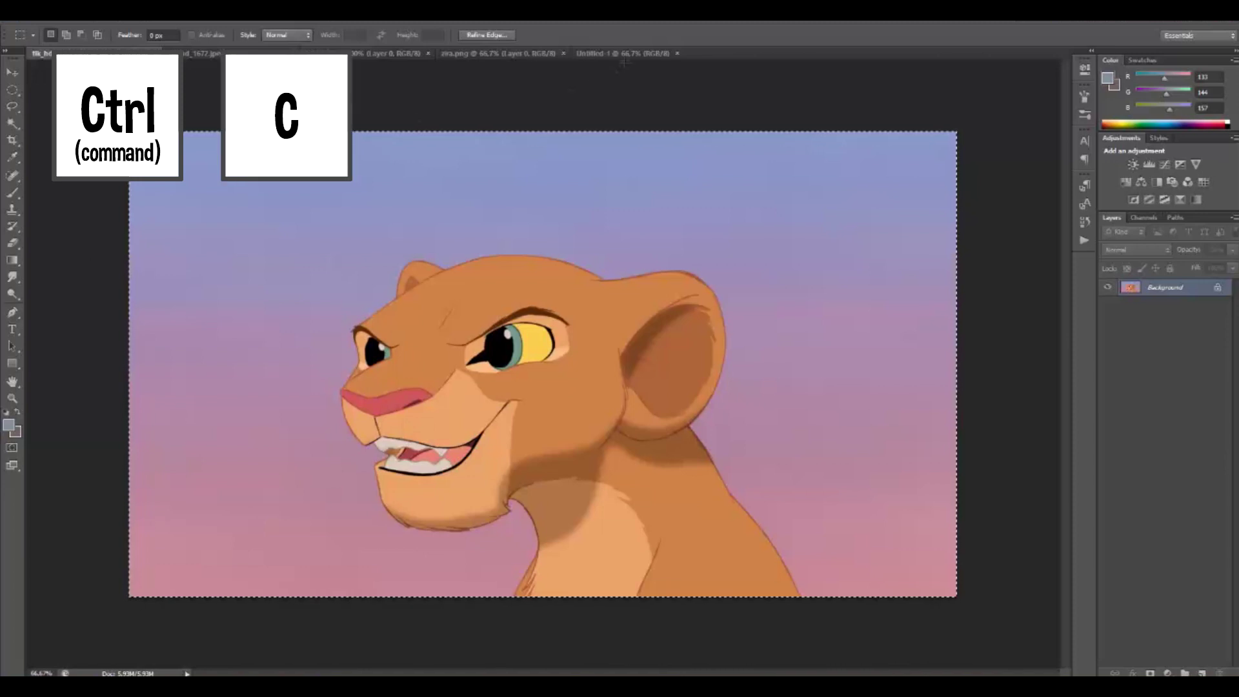
pyautogui.click(611, 54)
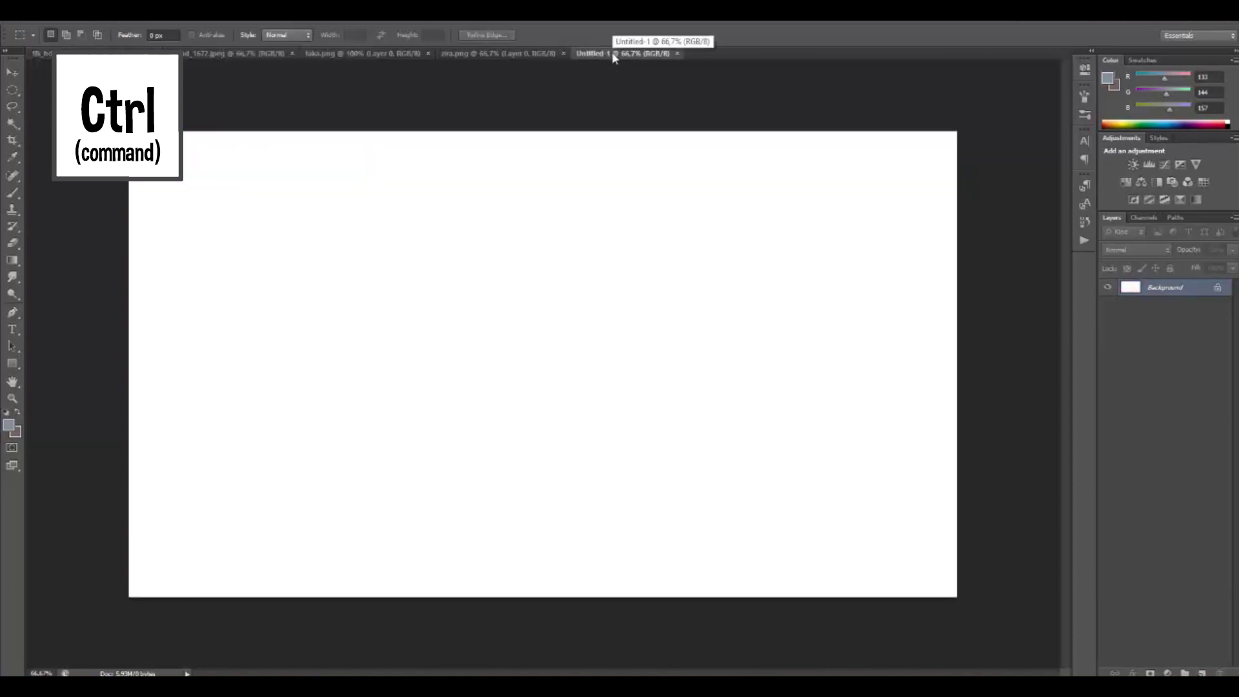
pyautogui.hotkey('ctrl', 'v')
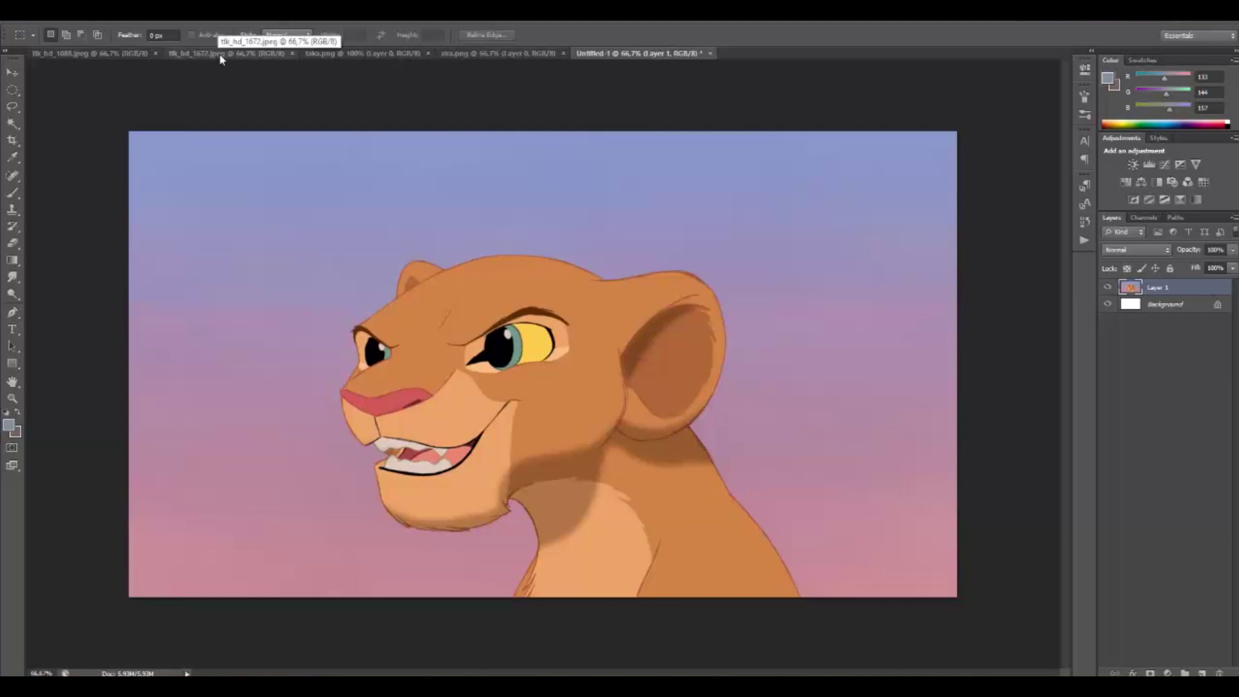
# Step: Scale the pasted lioness image down proportionally and centre it on the canvas with a white margin all around
pyautogui.hotkey('ctrl', 't')
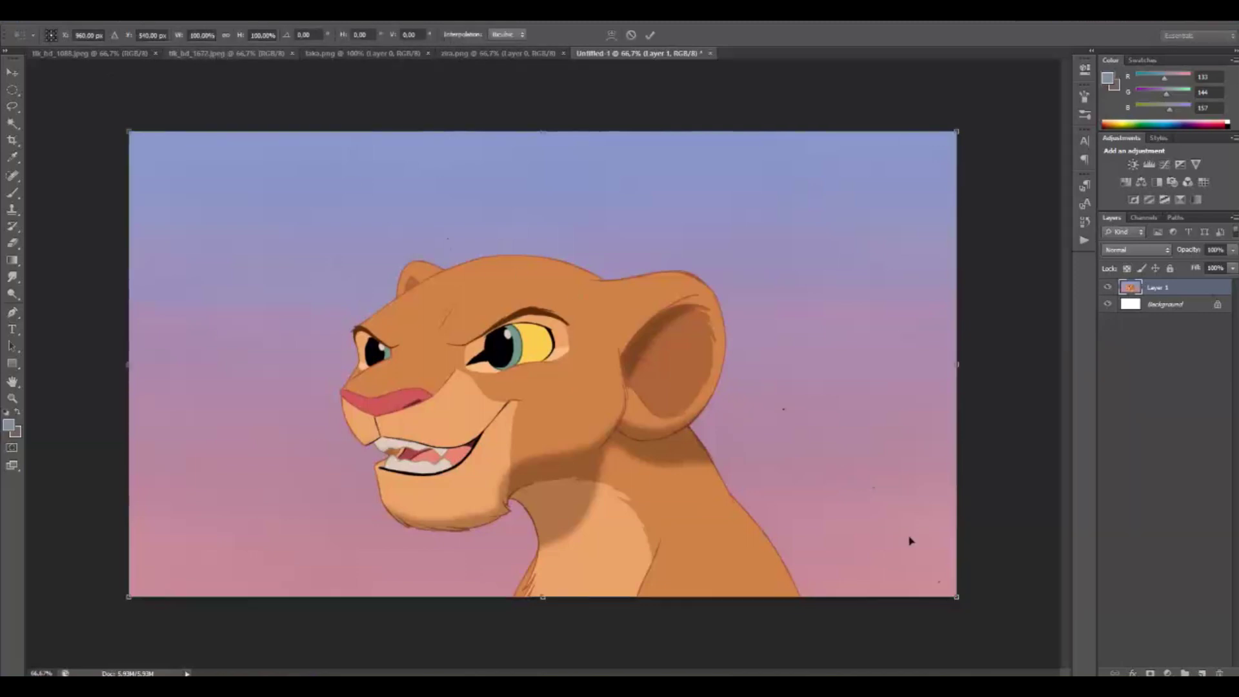
pyautogui.moveTo(953, 595); pyautogui.dragTo(779, 493)
pyautogui.moveTo(673, 446); pyautogui.dragTo(760, 473)
pyautogui.press('Return')
pyautogui.press('m')
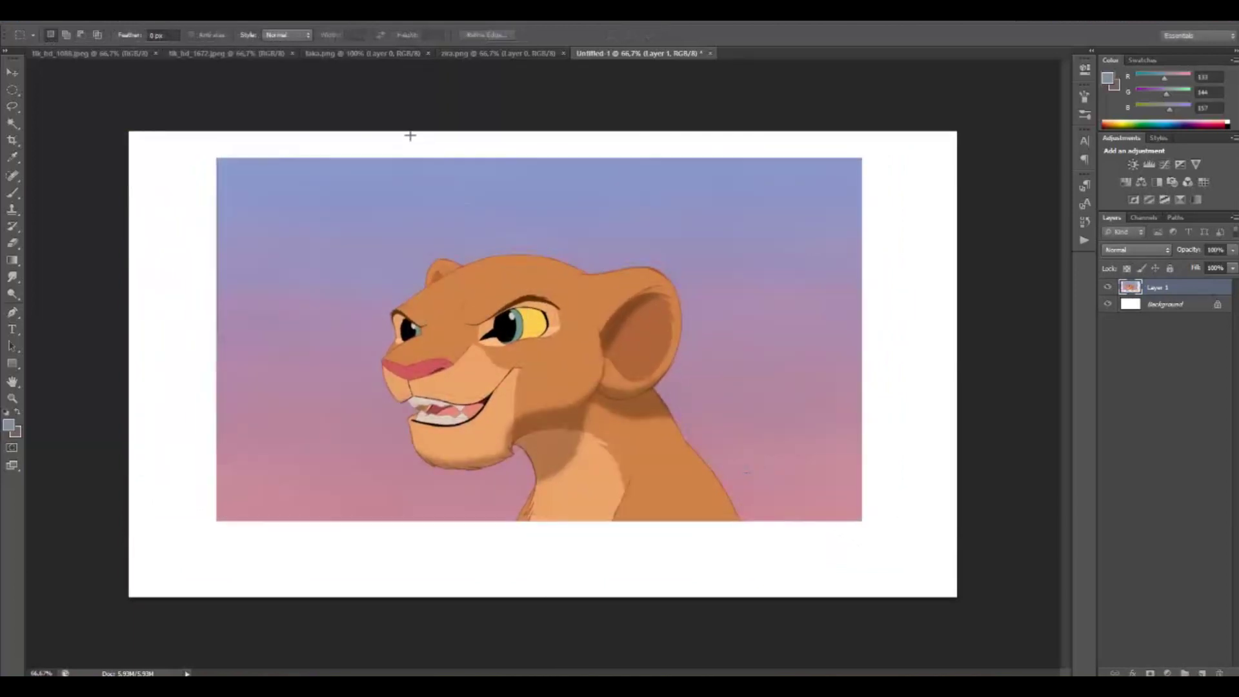
# Step: Lasso the nose, mouth and beard of the dark-maned lion in the green screenshot and copy the selection
pyautogui.click(274, 55)
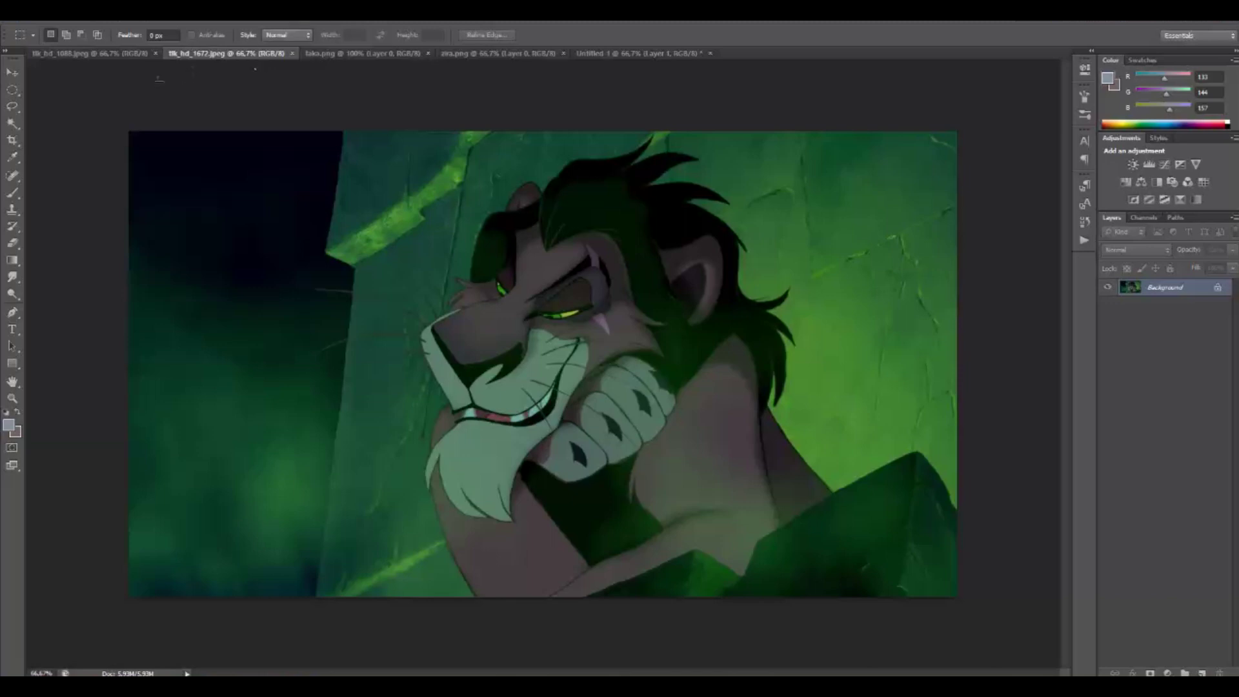
pyautogui.click(329, 53)
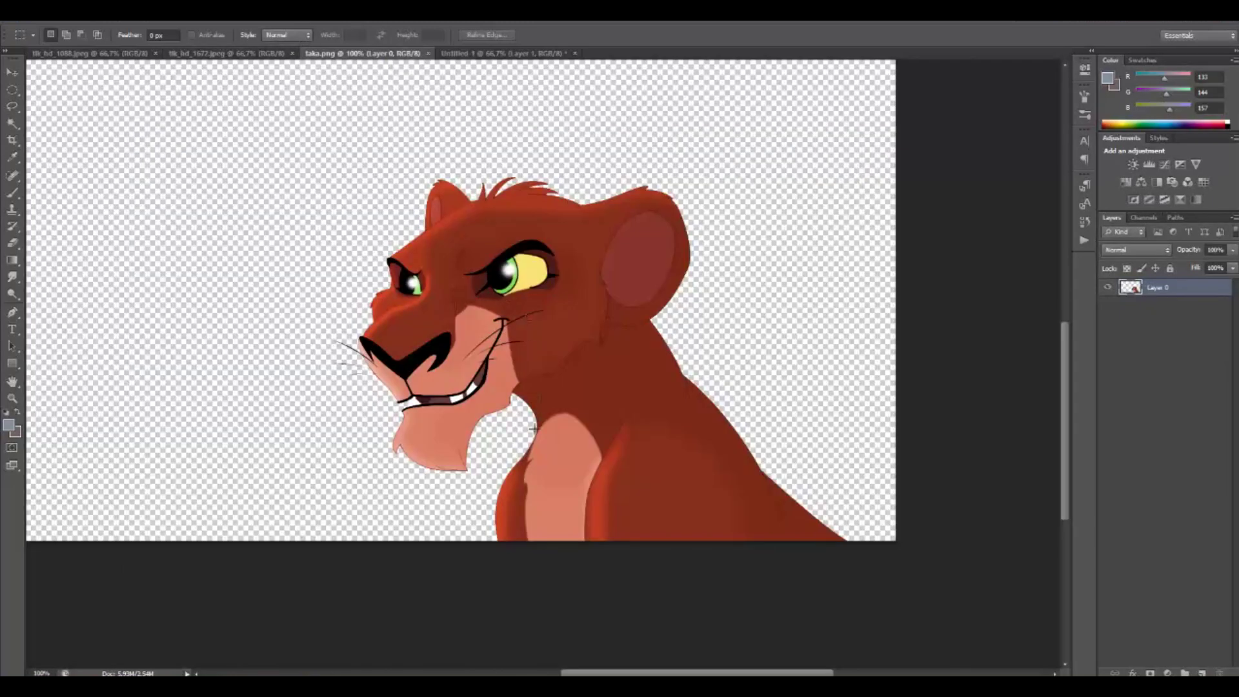
pyautogui.hotkey('ctrl', 'shift', 'Tab')
pyautogui.press('l')
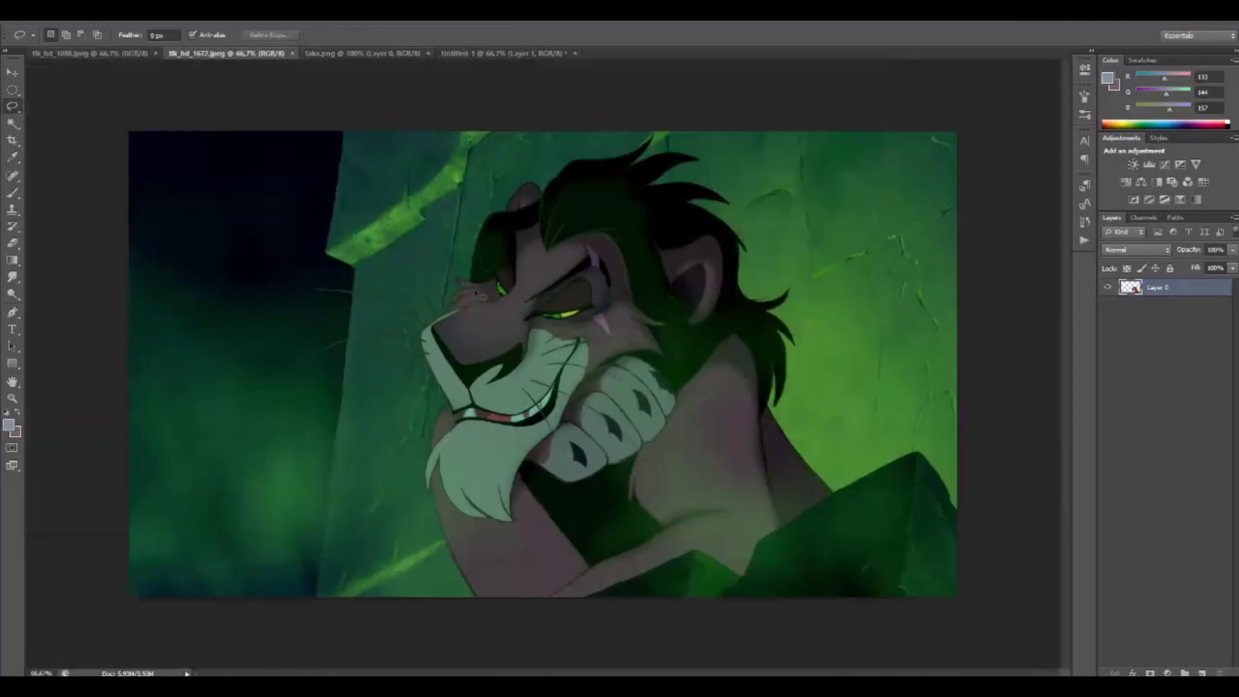
pyautogui.moveTo(381, 279)
pyautogui.mouseDown()
pyautogui.moveTo(461, 278)
pyautogui.moveTo(538, 319)
pyautogui.moveTo(386, 288)
pyautogui.mouseUp()
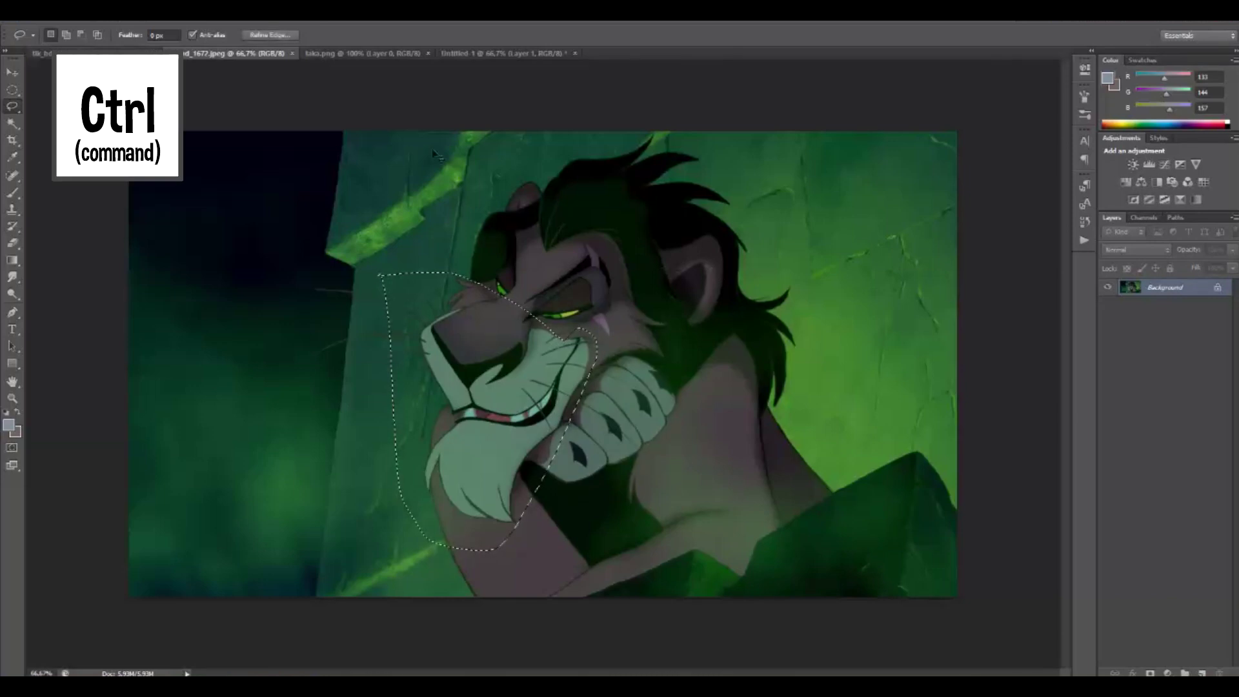
pyautogui.hotkey('ctrl', 'c')
# Step: Paste the copied muzzle into Untitled-1 and move it over the lioness's muzzle
pyautogui.click(383, 54)
pyautogui.hotkey('ctrl', 'v')
pyautogui.click(475, 54)
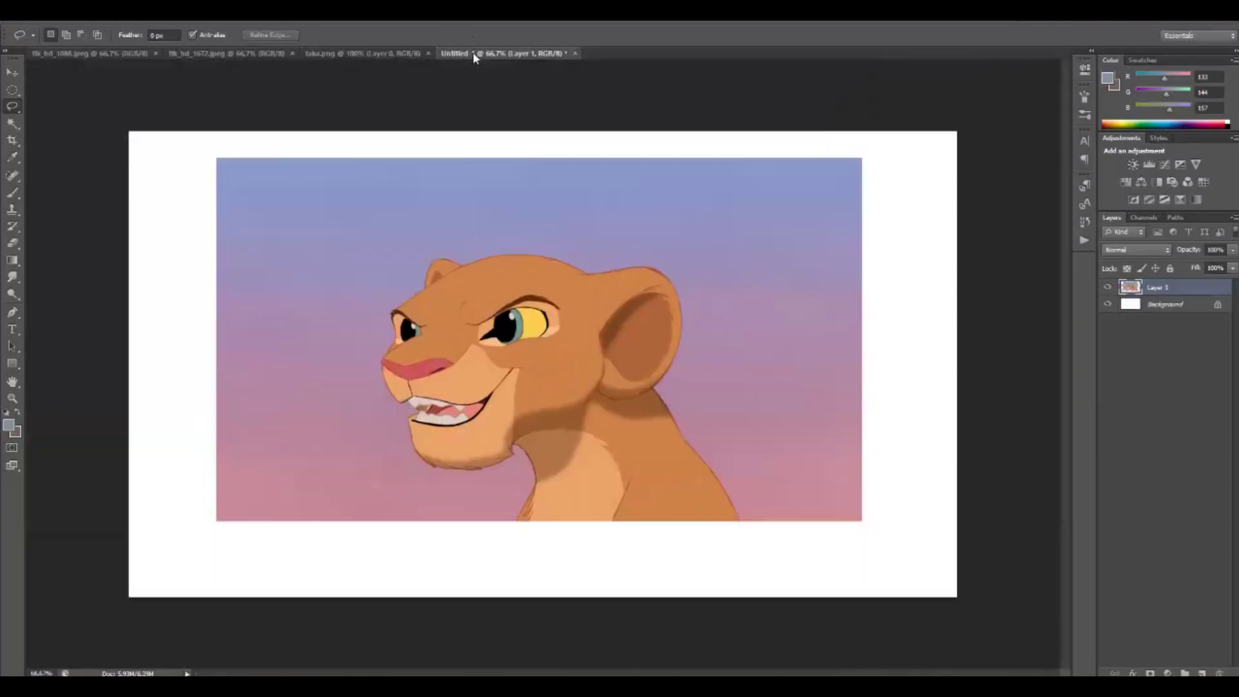
pyautogui.hotkey('ctrl', 'v')
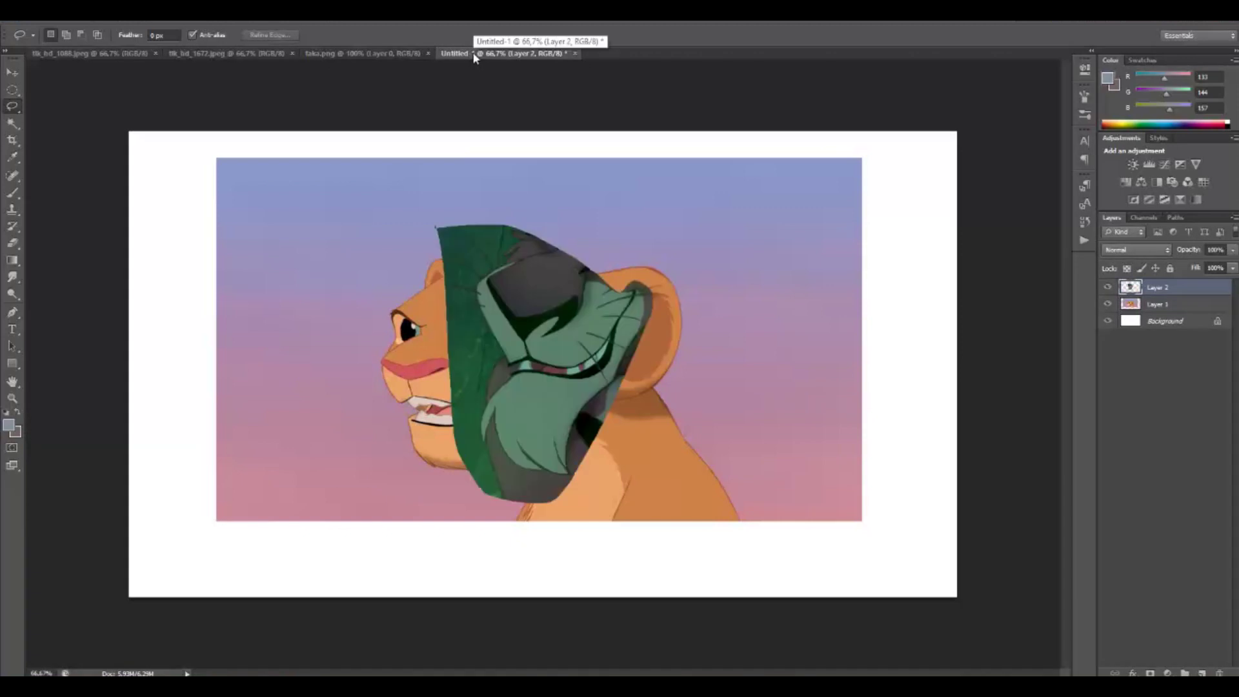
pyautogui.click(12, 73)
pyautogui.moveTo(500, 292); pyautogui.dragTo(372, 385)
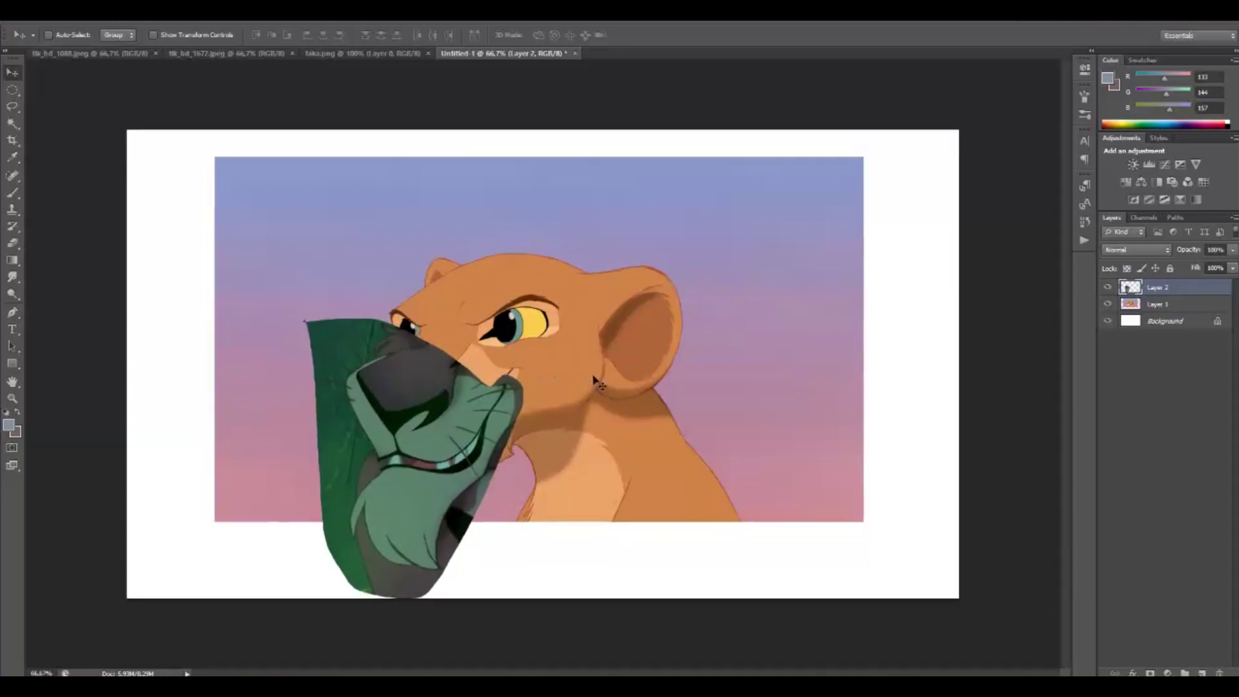
# Step: Lower the muzzle layer's opacity to 79% and shift it slightly to line up with the lioness's mouth
pyautogui.hotkey('ctrl', '+')
pyautogui.scroll(-1, 516, 387)
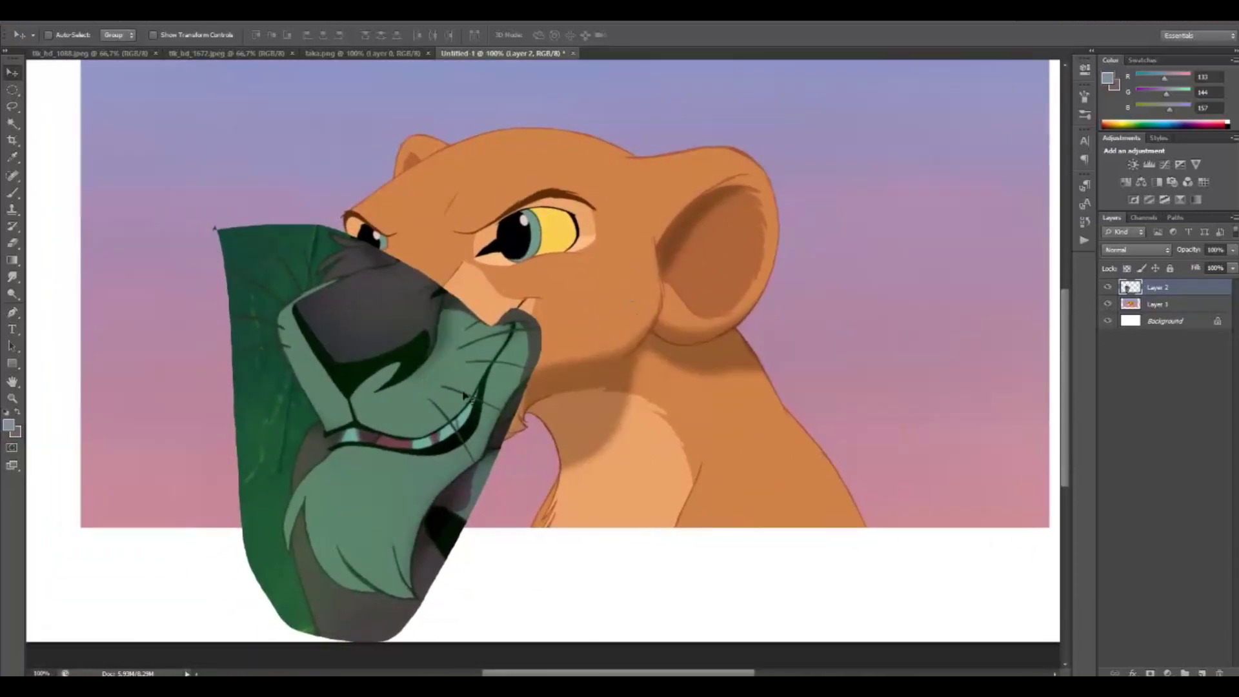
pyautogui.moveTo(1191, 253); pyautogui.dragTo(1174, 251)
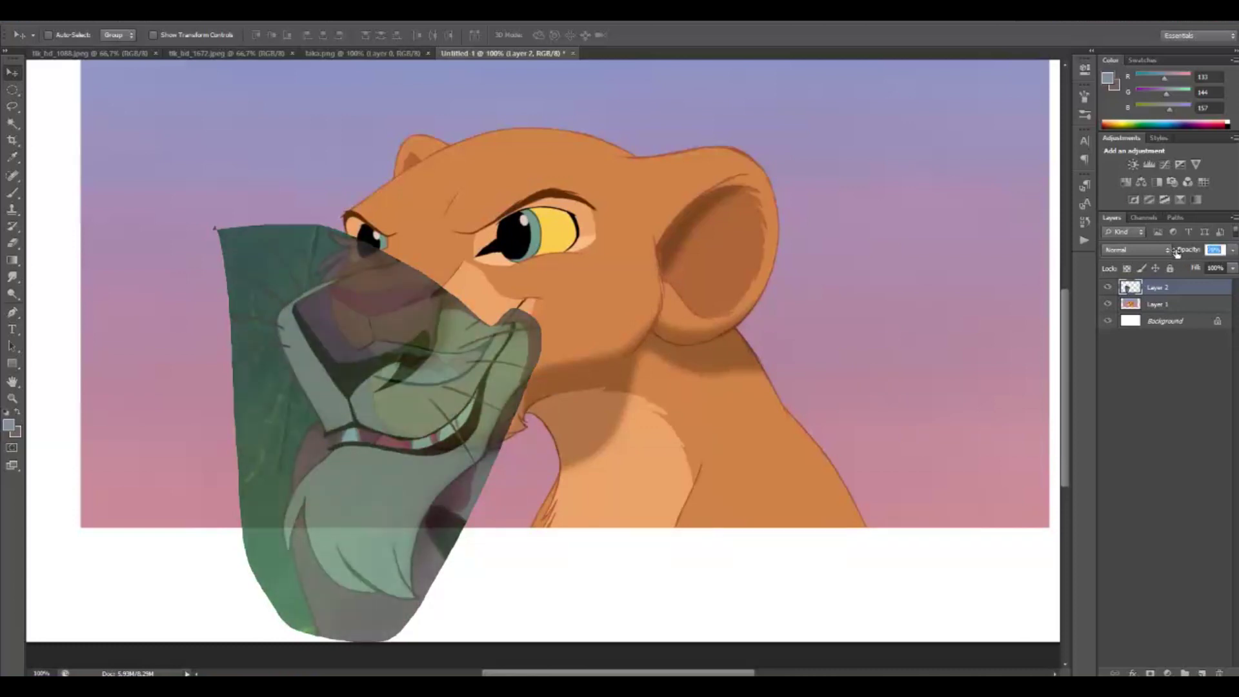
pyautogui.moveTo(480, 378); pyautogui.dragTo(492, 361)
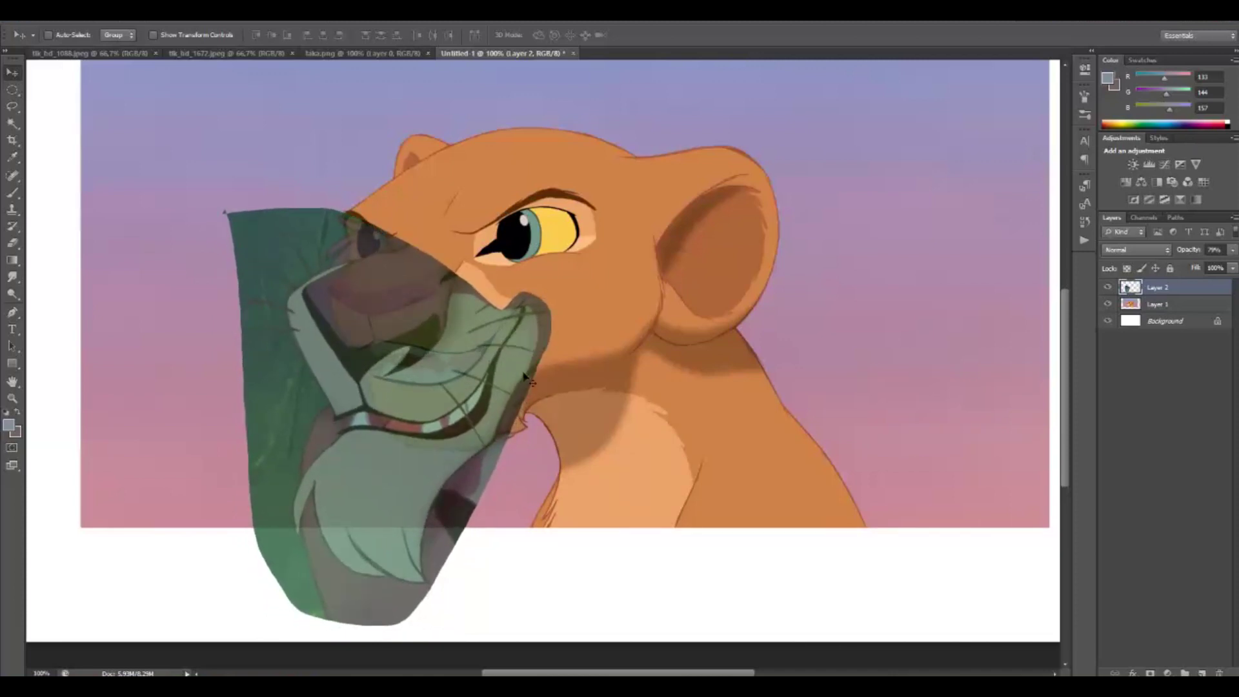
# Step: Rotate the muzzle layer counterclockwise, scale it down and reposition it to fit the lioness's face
pyautogui.hotkey('ctrl', 't')
pyautogui.moveTo(652, 417); pyautogui.dragTo(646, 396)
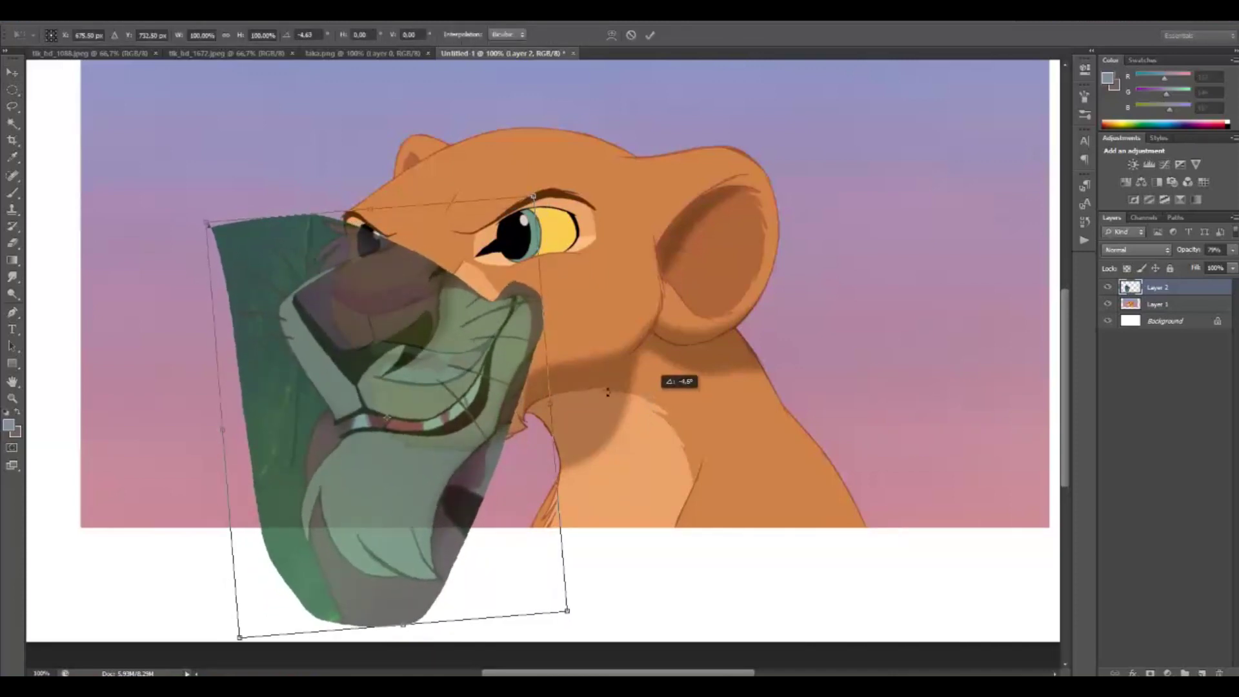
pyautogui.moveTo(446, 386)
pyautogui.mouseDown()
pyautogui.moveTo(463, 369)
pyautogui.moveTo(467, 379)
pyautogui.mouseUp()
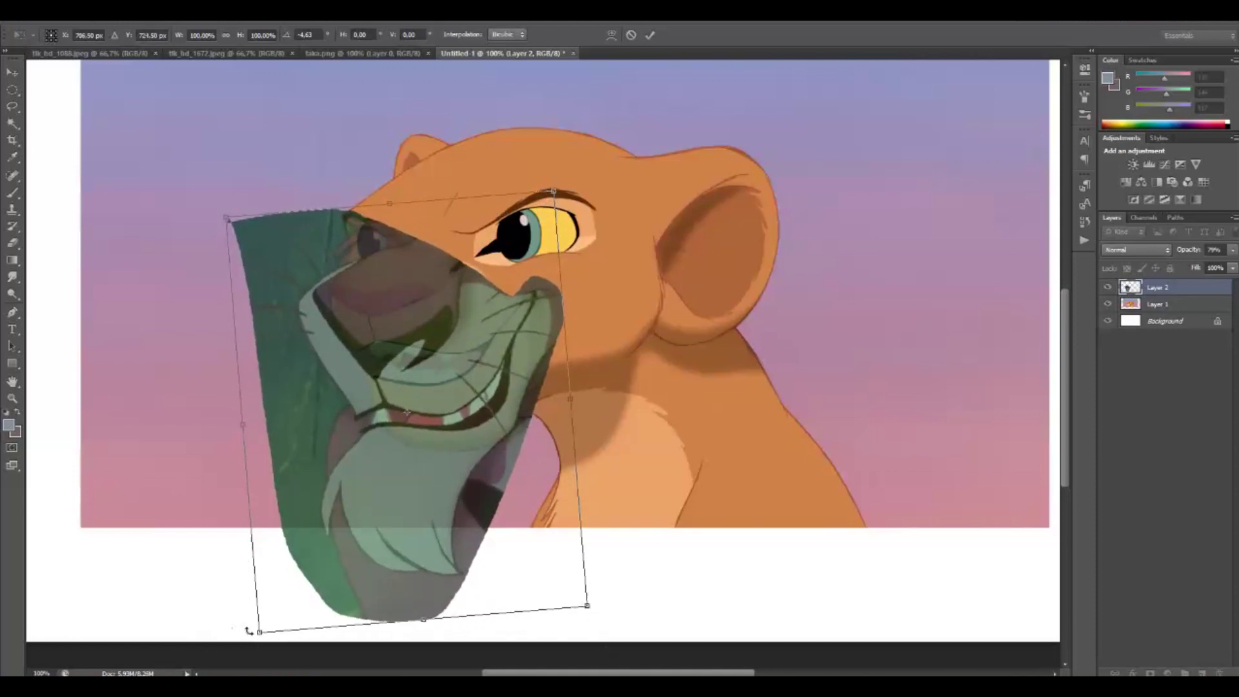
pyautogui.moveTo(259, 632); pyautogui.dragTo(302, 568)
pyautogui.moveTo(509, 356); pyautogui.dragTo(481, 366)
pyautogui.moveTo(626, 444); pyautogui.dragTo(636, 439)
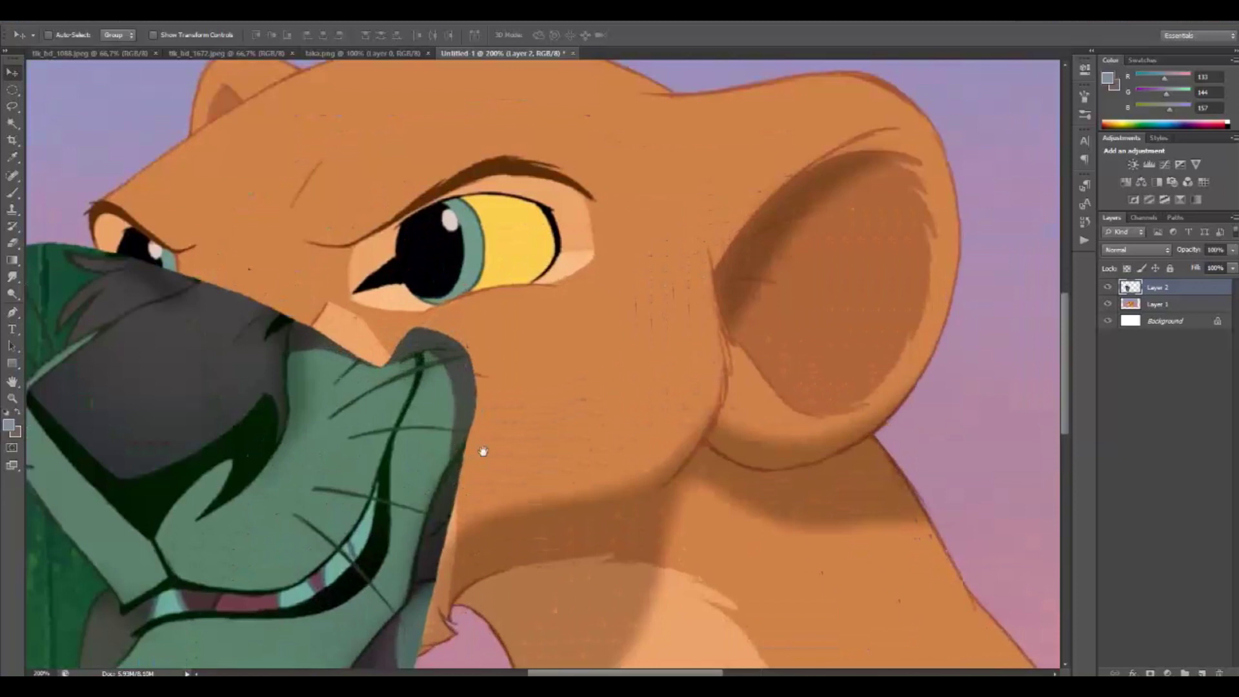
# Step: Erase the green background around the muzzle and trace the beard's lower edge with a small hard round eraser
pyautogui.moveTo(484, 451); pyautogui.dragTo(731, 507)
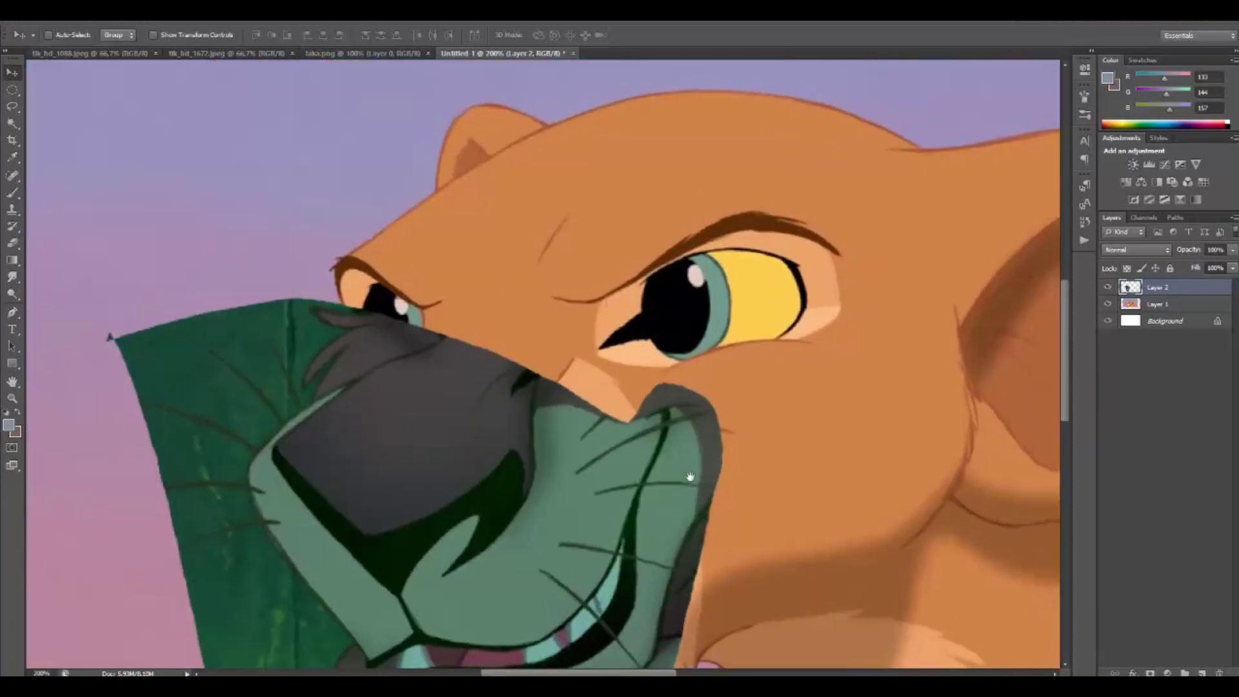
pyautogui.click(12, 243)
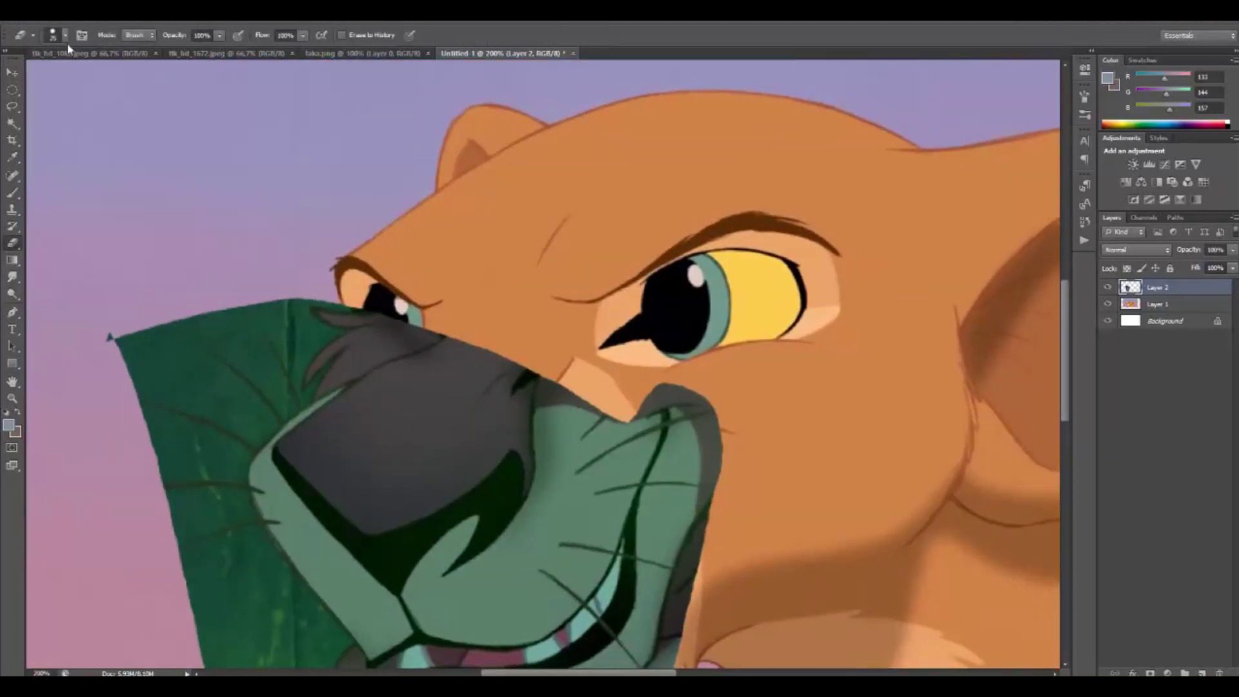
pyautogui.click(65, 36)
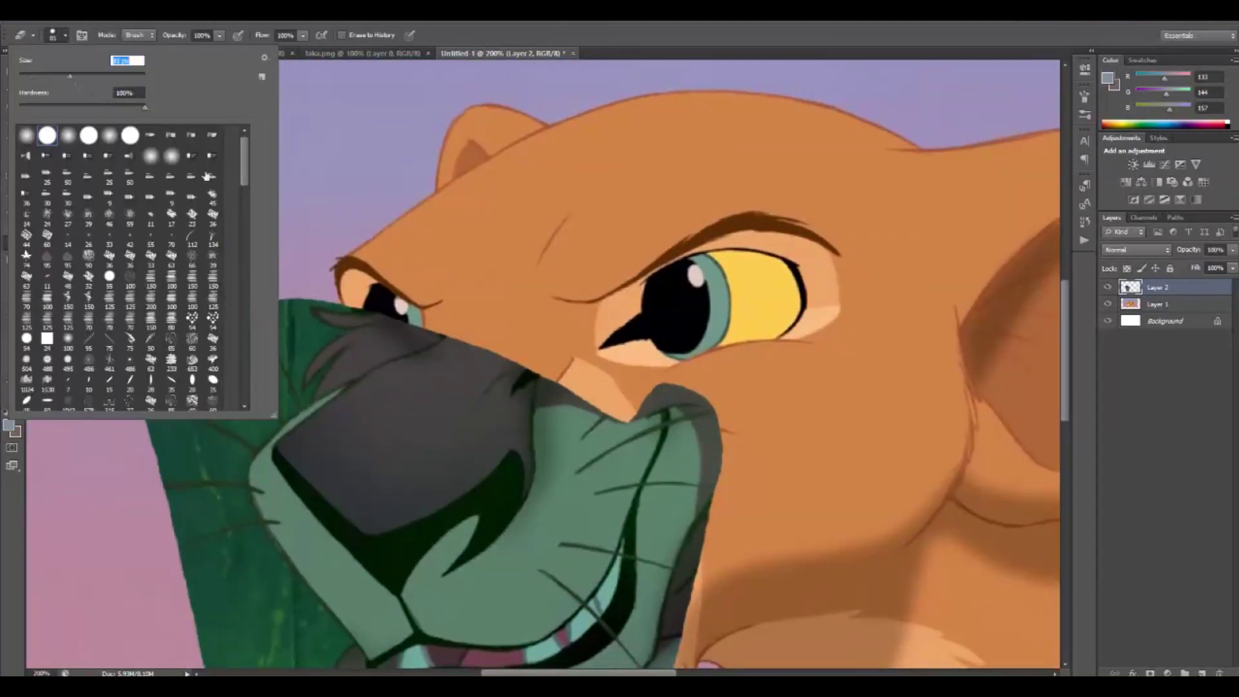
pyautogui.click(70, 460)
pyautogui.moveTo(174, 446)
pyautogui.mouseDown()
pyautogui.moveTo(239, 310)
pyautogui.moveTo(297, 302)
pyautogui.mouseUp()
pyautogui.moveTo(226, 374); pyautogui.dragTo(252, 364)
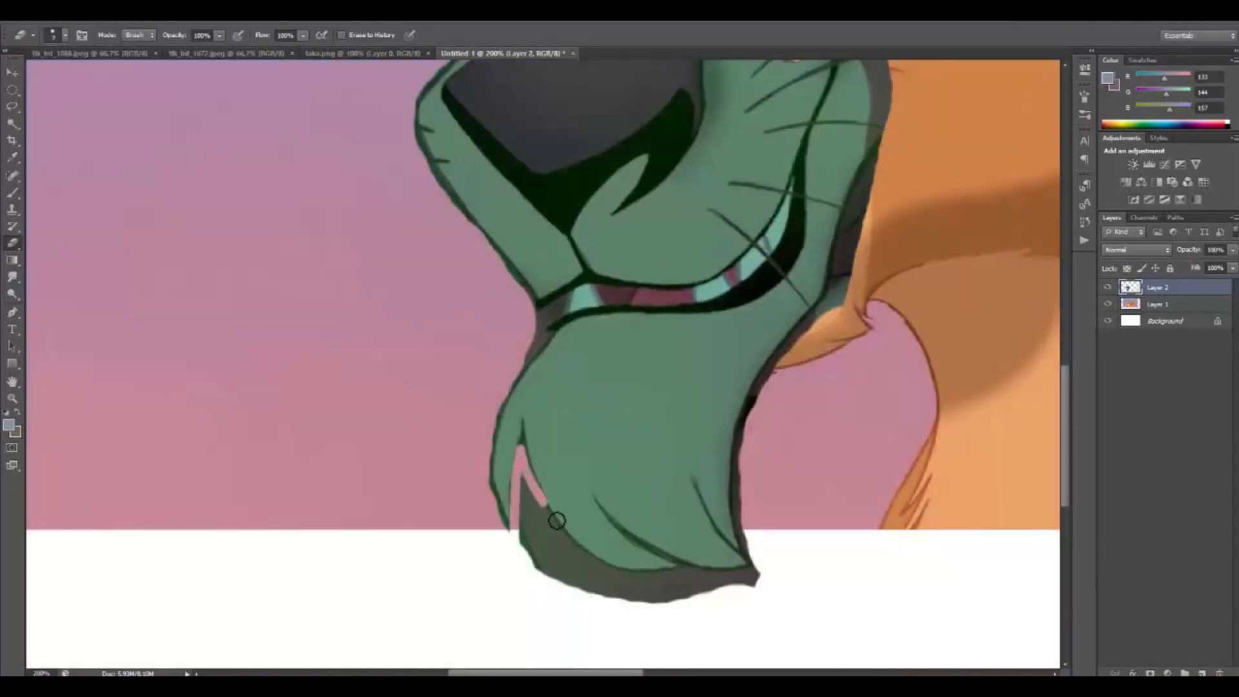
pyautogui.moveTo(553, 514)
pyautogui.mouseDown()
pyautogui.moveTo(591, 562)
pyautogui.moveTo(628, 575)
pyautogui.moveTo(763, 569)
pyautogui.mouseUp()
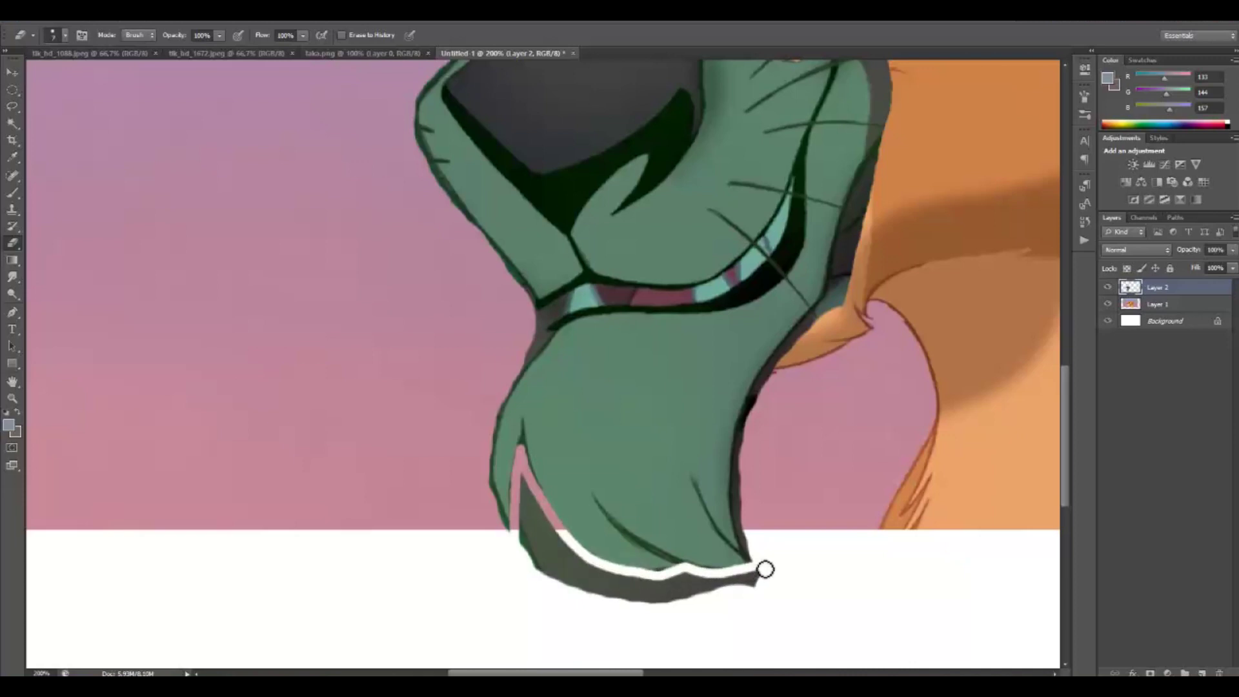
# Step: Set the eraser size to 15 px and erase the dark remnants below the beard and along its throat side
pyautogui.click(67, 35)
pyautogui.moveTo(49, 58); pyautogui.dragTo(53, 60)
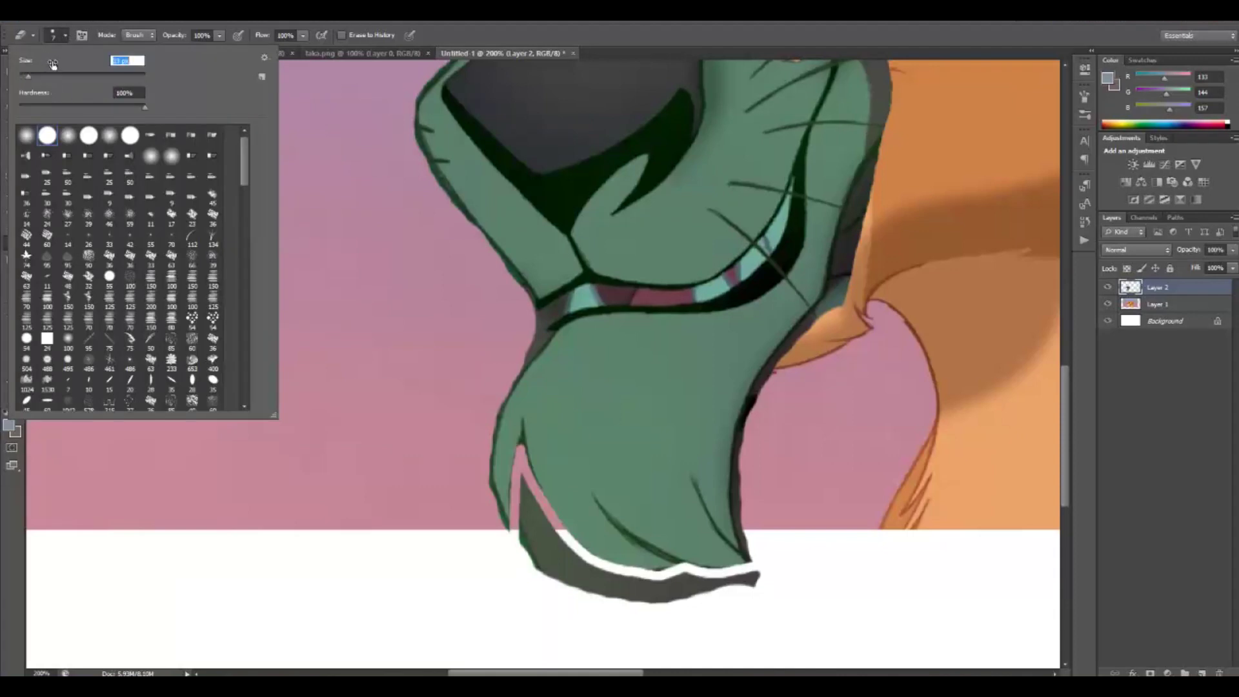
pyautogui.click(528, 483)
pyautogui.moveTo(524, 481)
pyautogui.mouseDown()
pyautogui.moveTo(539, 568)
pyautogui.moveTo(531, 522)
pyautogui.moveTo(520, 567)
pyautogui.moveTo(535, 501)
pyautogui.moveTo(601, 586)
pyautogui.moveTo(535, 522)
pyautogui.moveTo(573, 591)
pyautogui.moveTo(548, 553)
pyautogui.moveTo(645, 581)
pyautogui.moveTo(782, 577)
pyautogui.moveTo(689, 599)
pyautogui.moveTo(608, 591)
pyautogui.mouseUp()
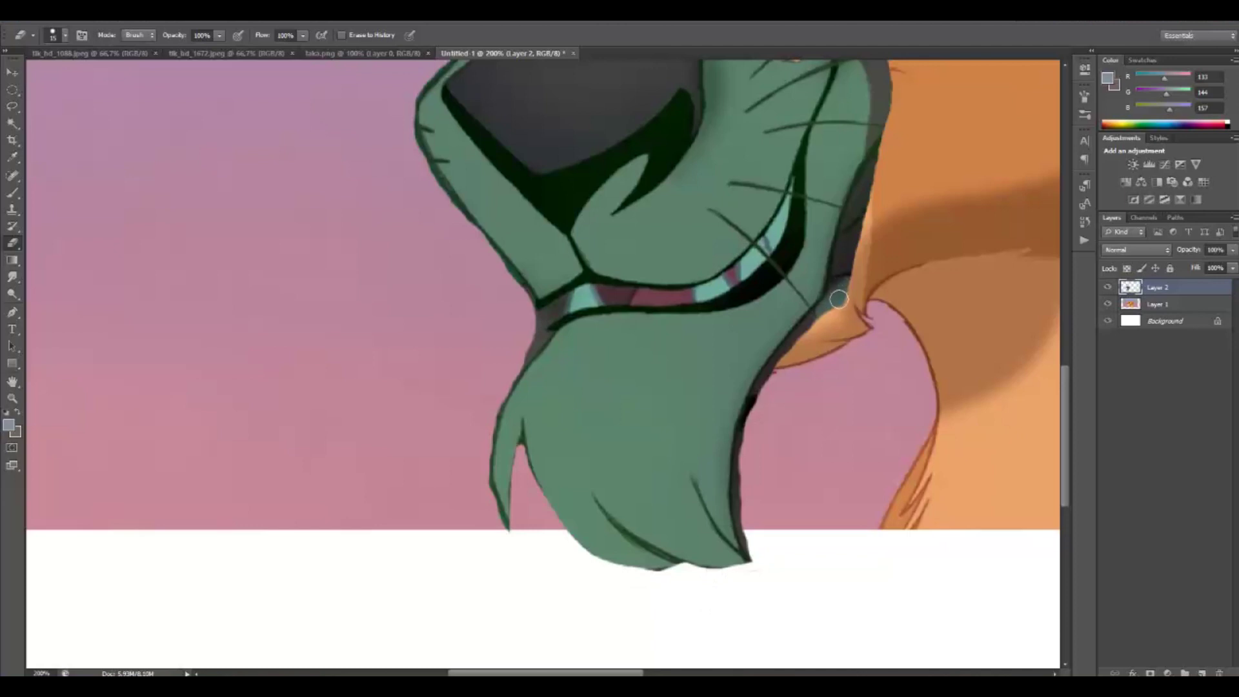
pyautogui.moveTo(839, 291); pyautogui.dragTo(759, 521)
# Step: Enlarge the muzzle layer to about 112% and warp its cheek side outward over the lioness's jaw
pyautogui.hotkey('ctrl', '-')
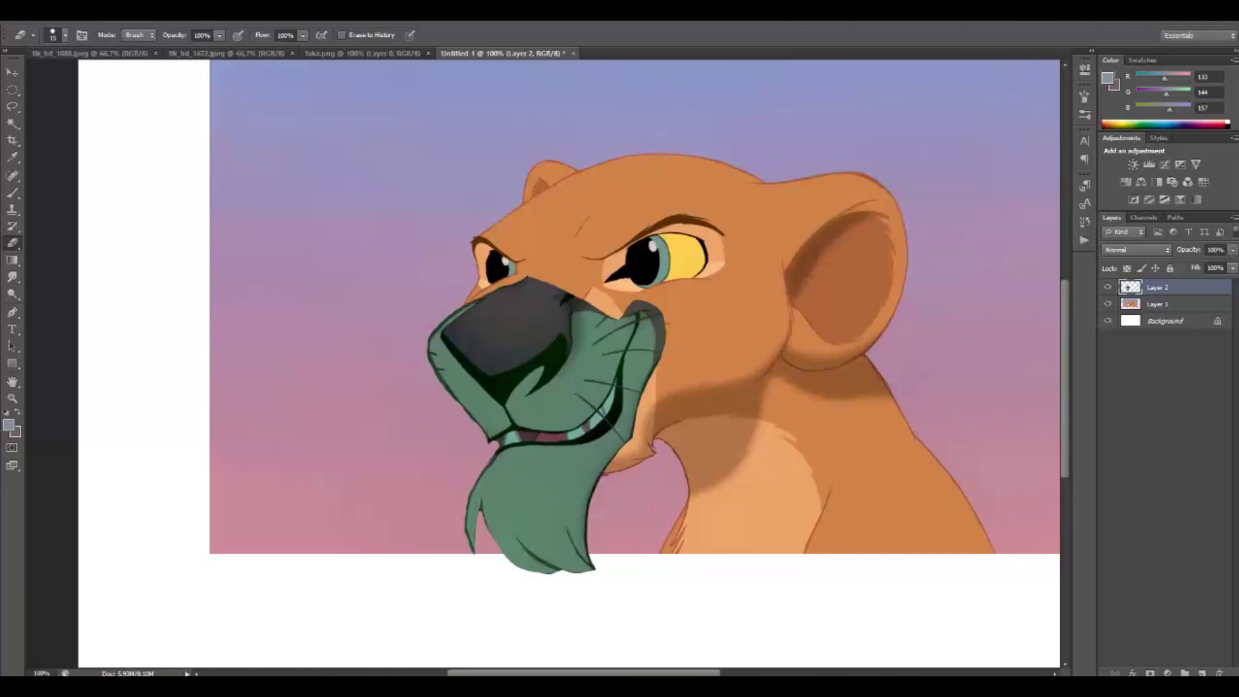
pyautogui.click(360, 54)
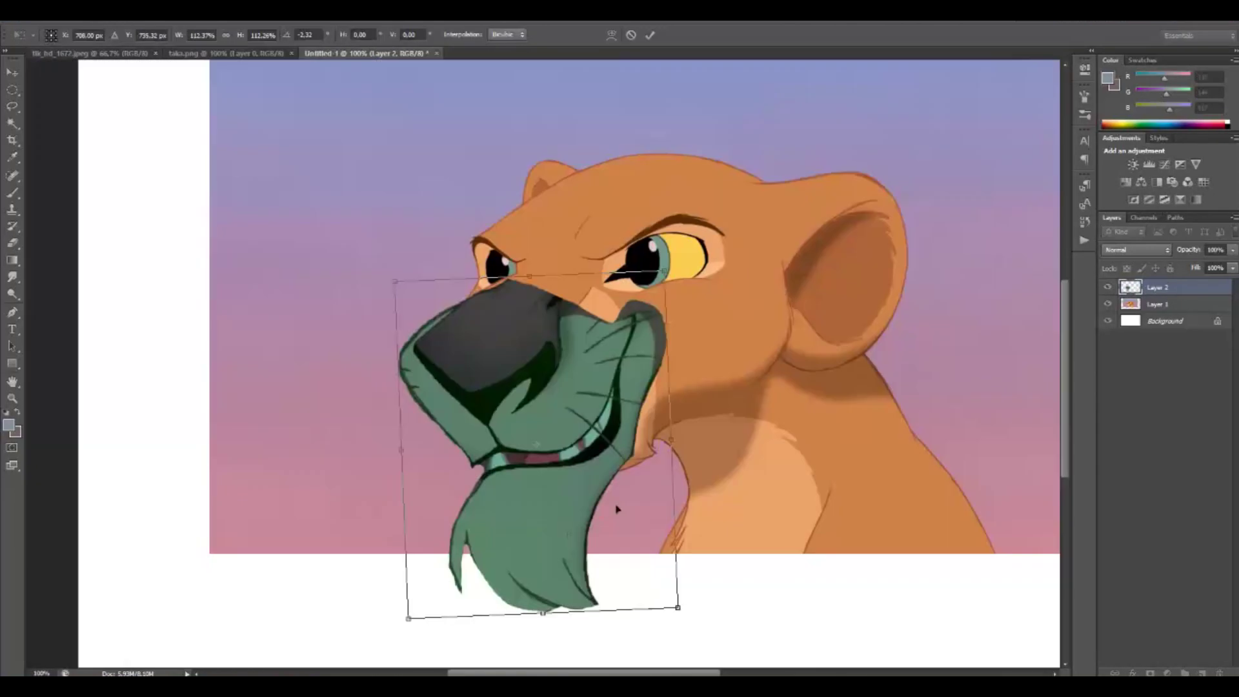
pyautogui.rightClick(631, 505)
pyautogui.click(668, 382)
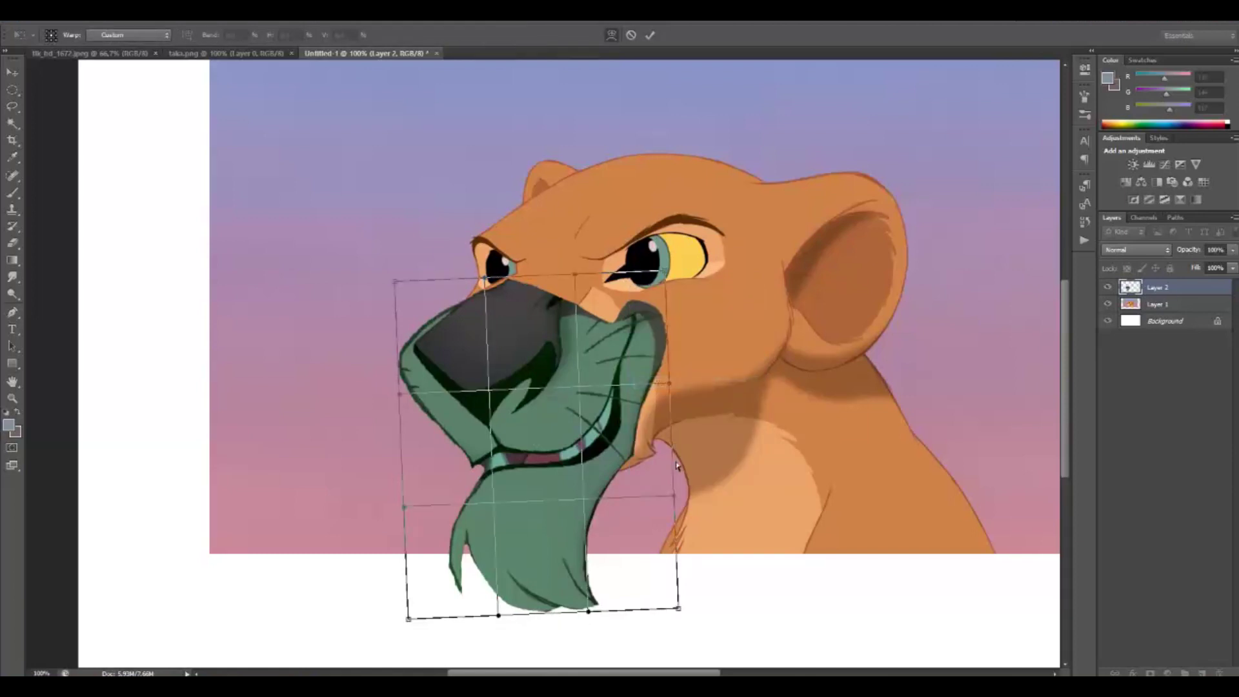
pyautogui.moveTo(677, 505); pyautogui.dragTo(699, 510)
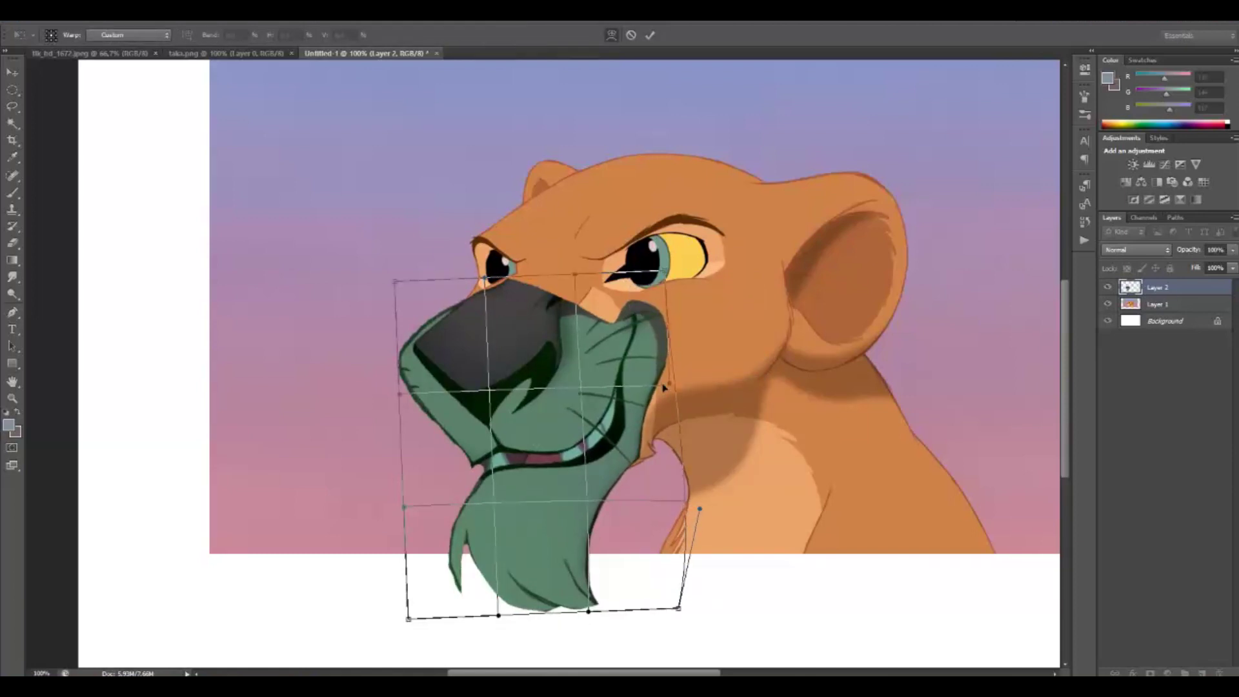
pyautogui.moveTo(675, 389); pyautogui.dragTo(701, 401)
# Step: Warp the muzzle layer's lower edge upward to shorten the beard
pyautogui.moveTo(588, 614); pyautogui.dragTo(591, 597)
pyautogui.moveTo(409, 619); pyautogui.dragTo(407, 582)
pyautogui.moveTo(679, 609); pyautogui.dragTo(686, 579)
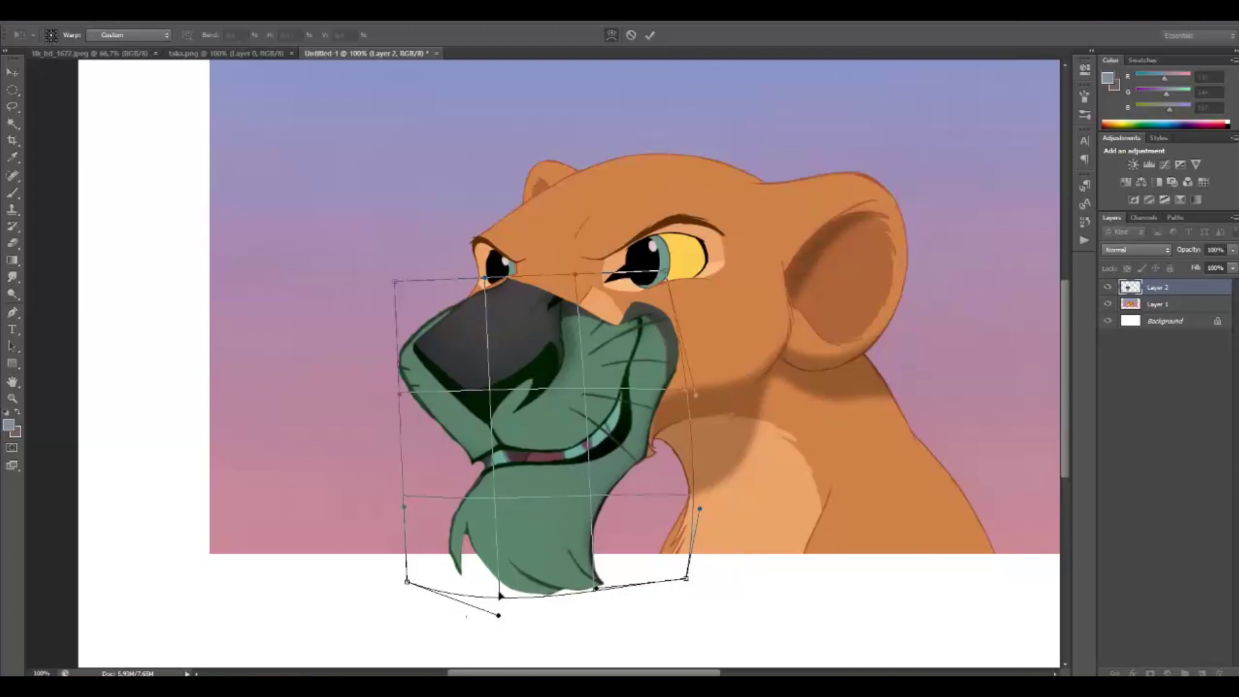
pyautogui.moveTo(500, 588); pyautogui.dragTo(496, 571)
pyautogui.moveTo(591, 587); pyautogui.dragTo(592, 570)
pyautogui.moveTo(687, 577); pyautogui.dragTo(691, 563)
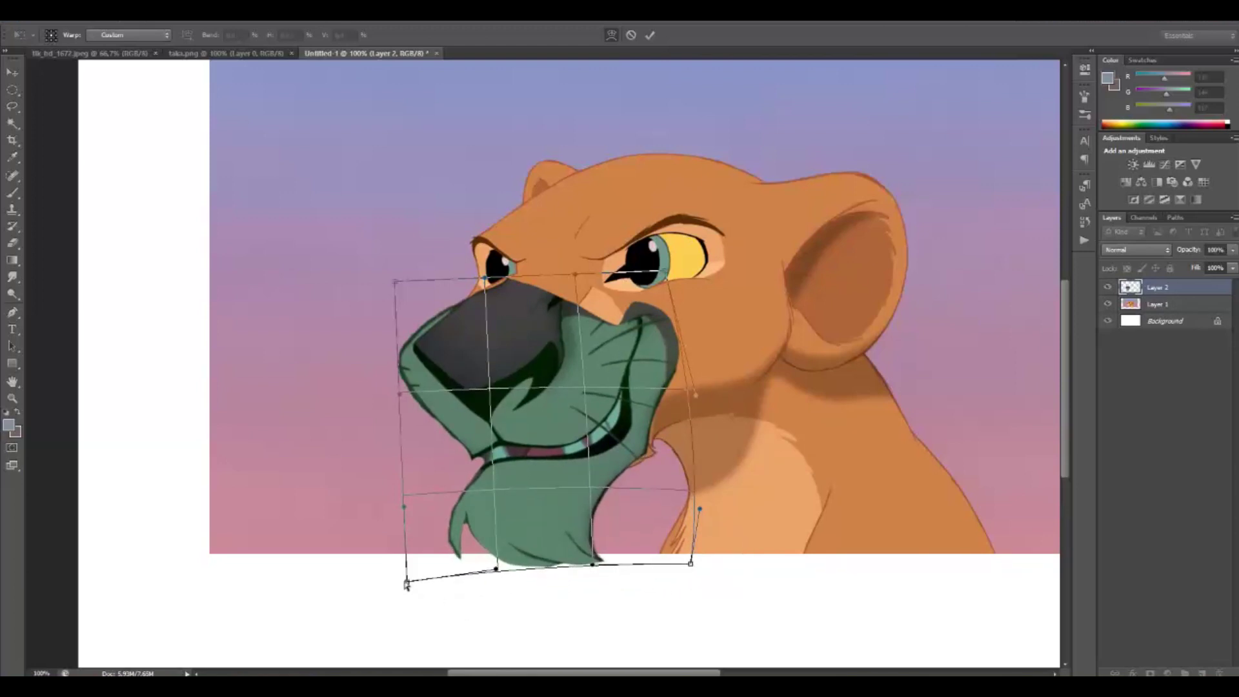
pyautogui.moveTo(407, 579); pyautogui.dragTo(405, 556)
pyautogui.moveTo(690, 563); pyautogui.dragTo(688, 548)
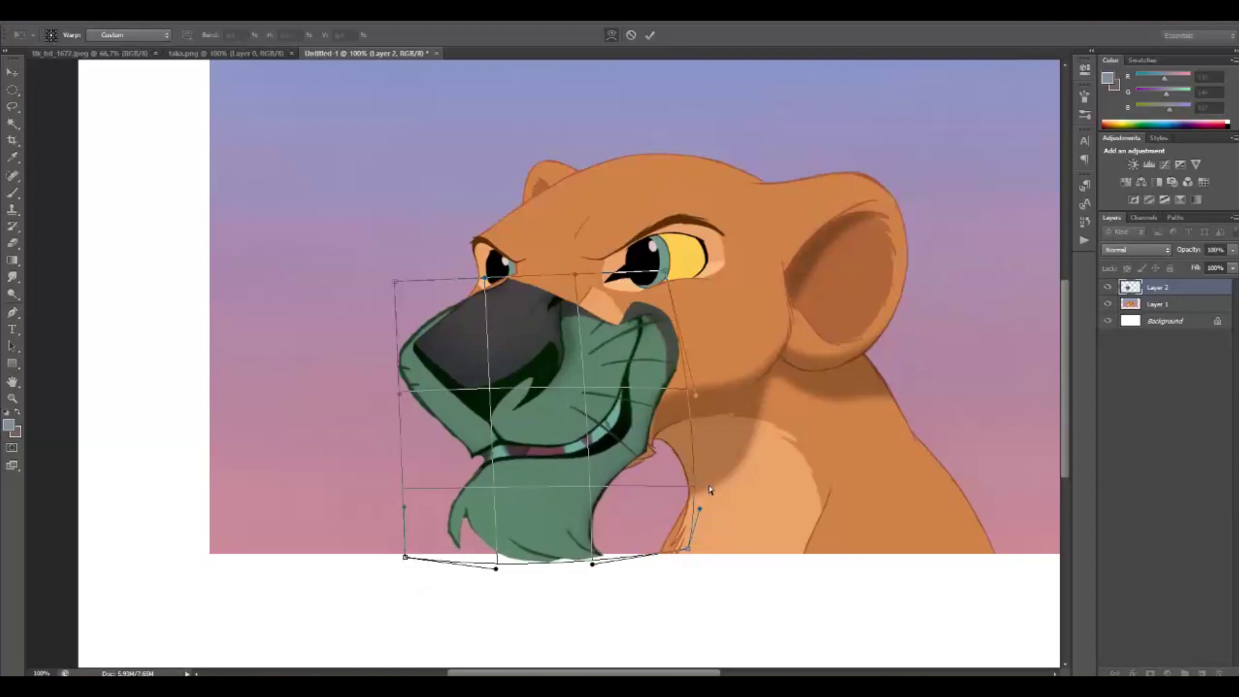
# Step: Warp the muzzle's cheek side outward and its nose side inward to fit the lioness's face, and apply the warp
pyautogui.moveTo(697, 398); pyautogui.dragTo(702, 403)
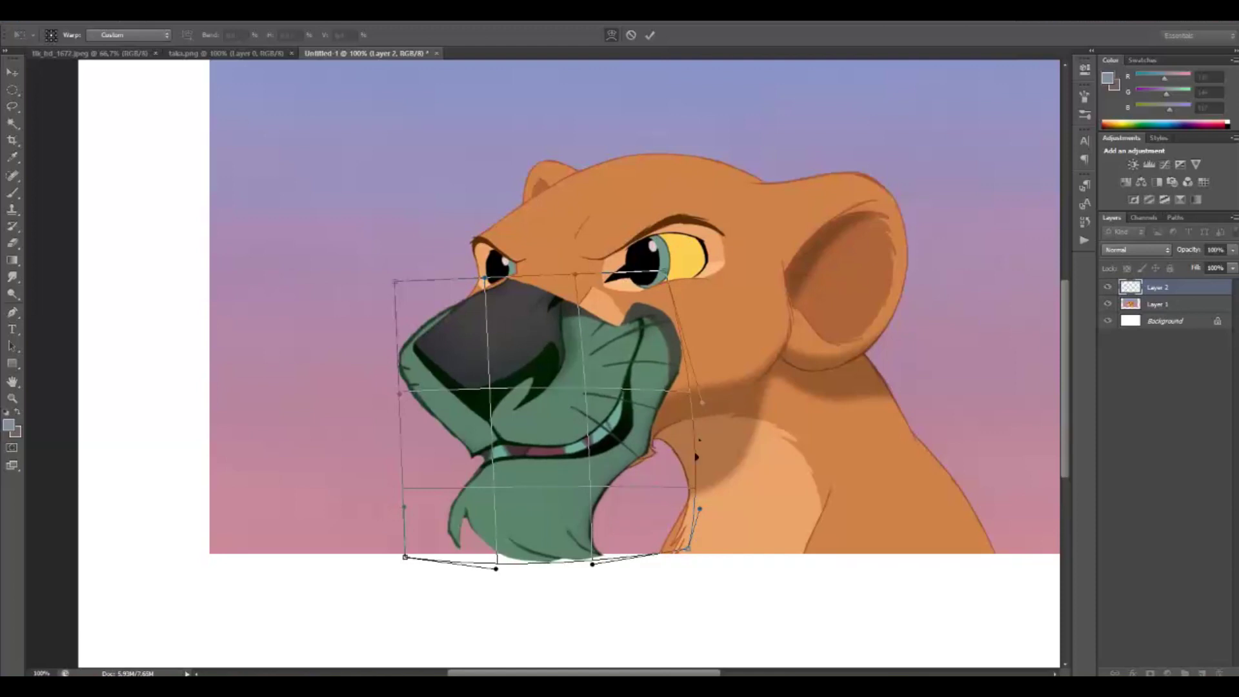
pyautogui.moveTo(700, 508); pyautogui.dragTo(717, 520)
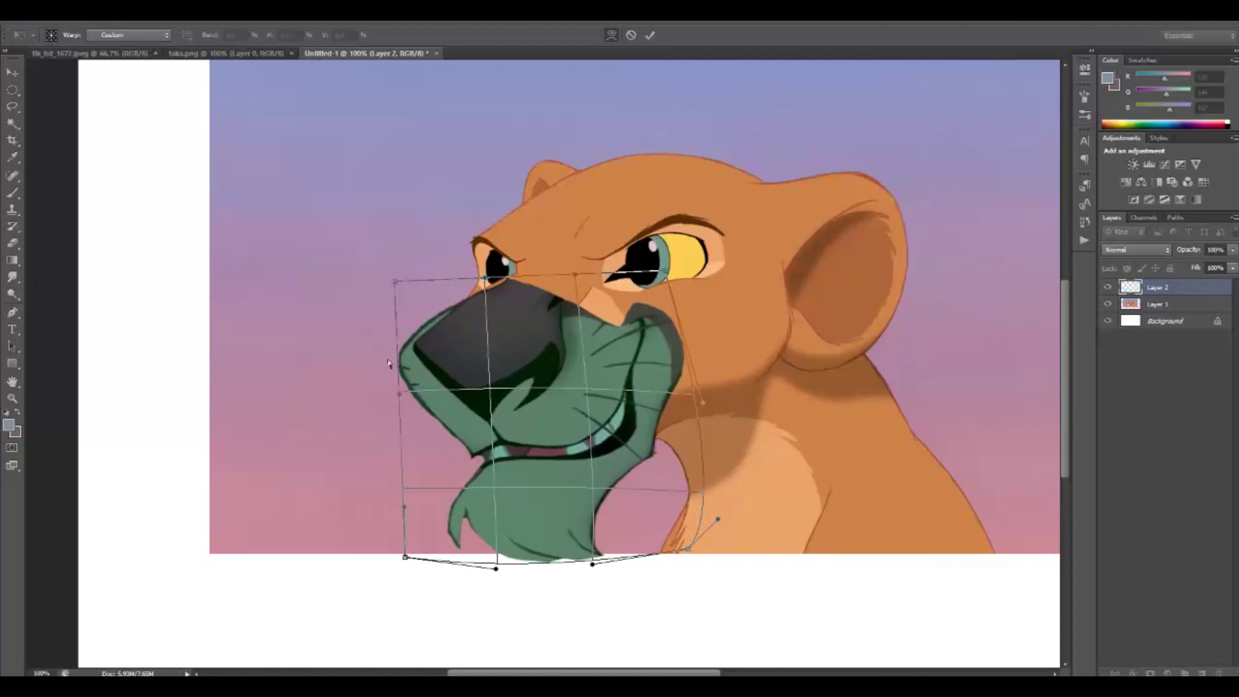
pyautogui.moveTo(400, 396); pyautogui.dragTo(400, 377)
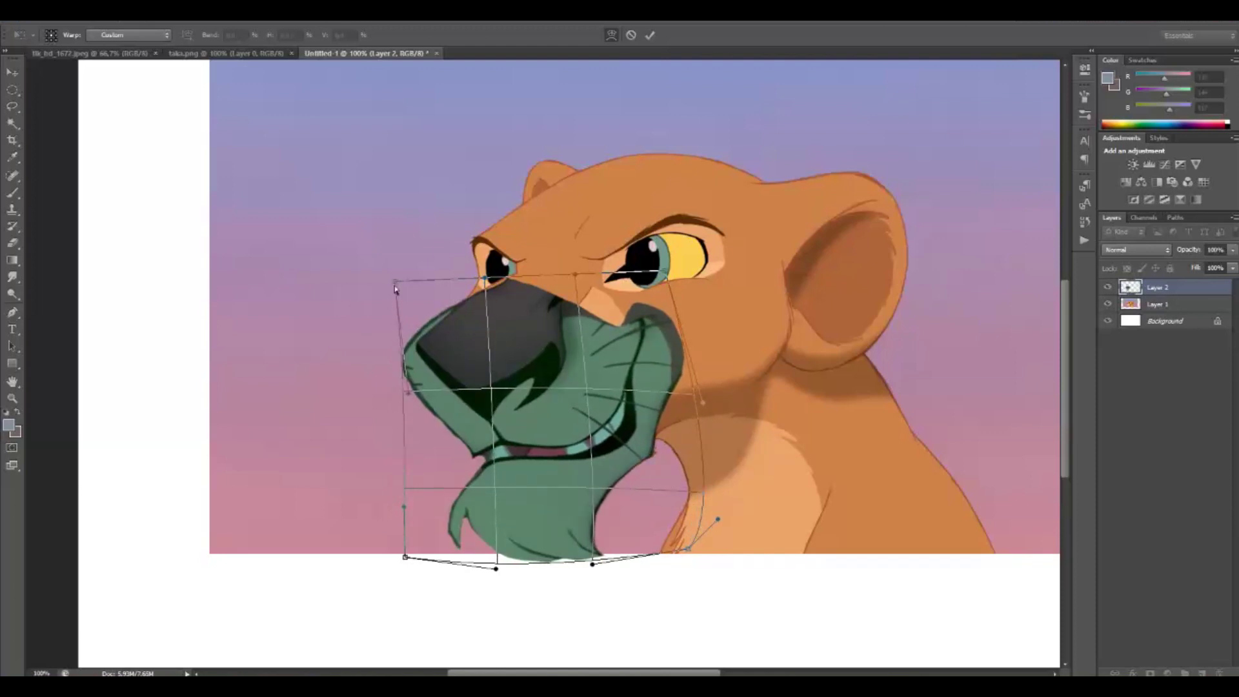
pyautogui.moveTo(400, 286); pyautogui.dragTo(413, 282)
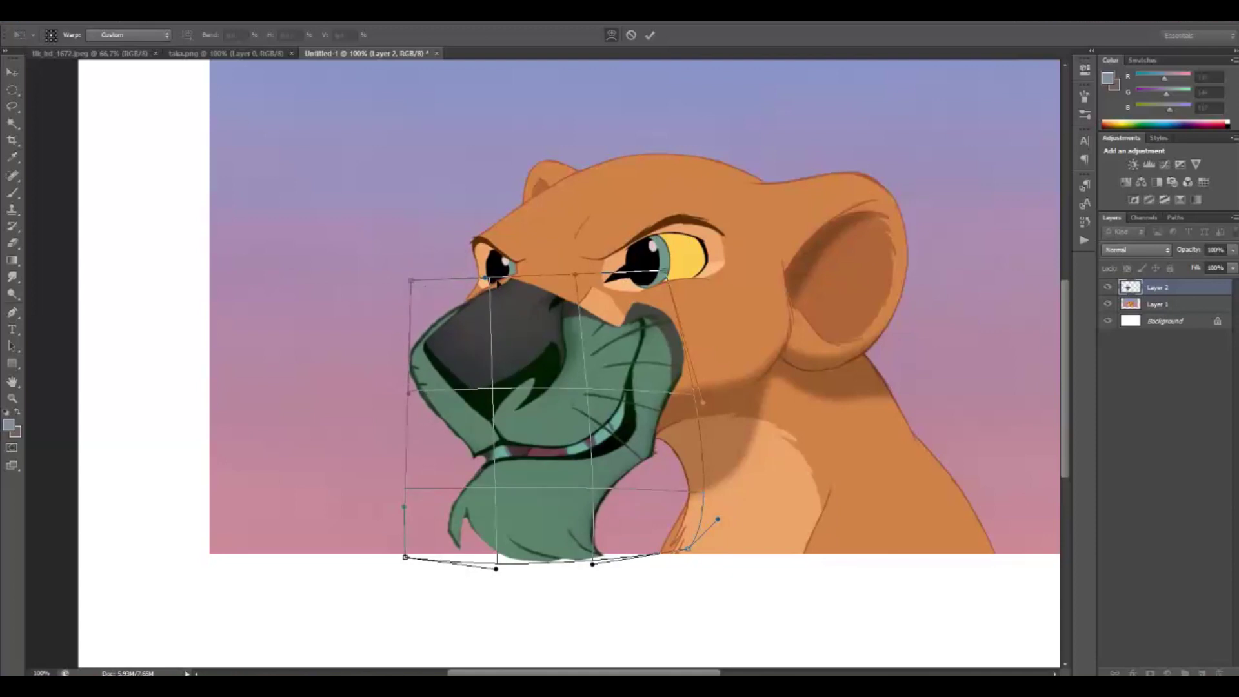
pyautogui.moveTo(492, 278)
pyautogui.mouseDown()
pyautogui.moveTo(486, 288)
pyautogui.moveTo(491, 277)
pyautogui.mouseUp()
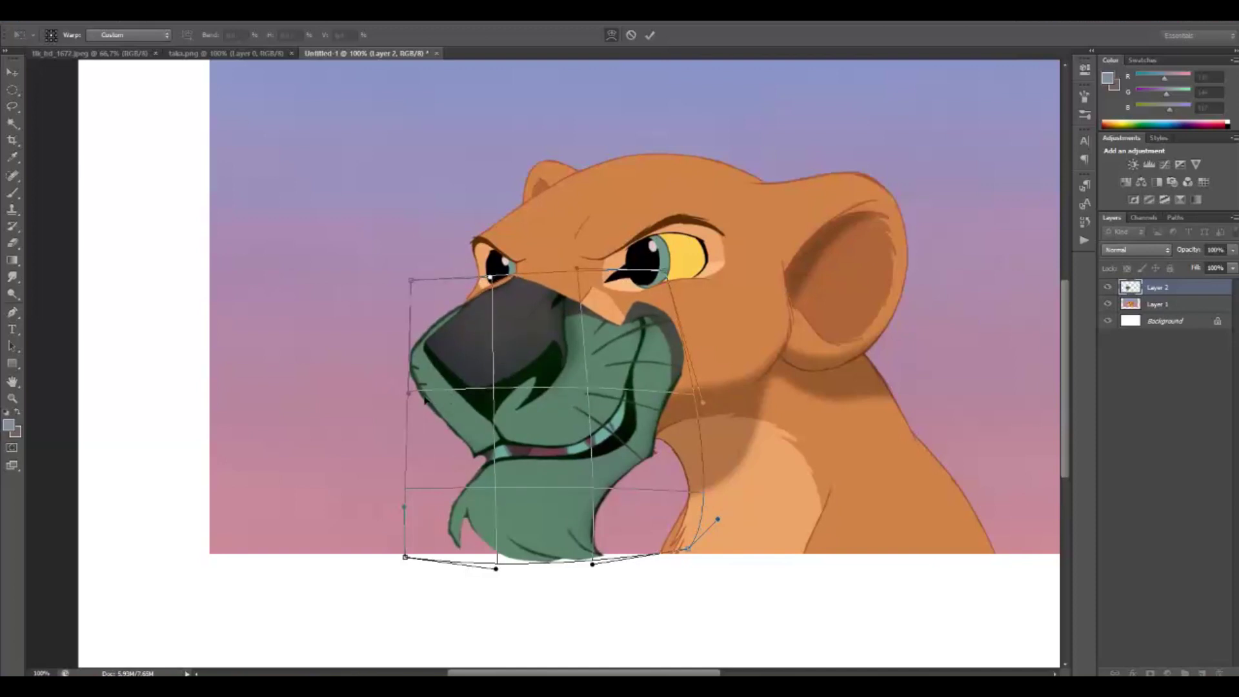
pyautogui.press('Return')
# Step: Lower the muzzle layer's opacity to 79% and scale the layer down slightly over the lioness's face
pyautogui.moveTo(1191, 249); pyautogui.dragTo(1180, 249)
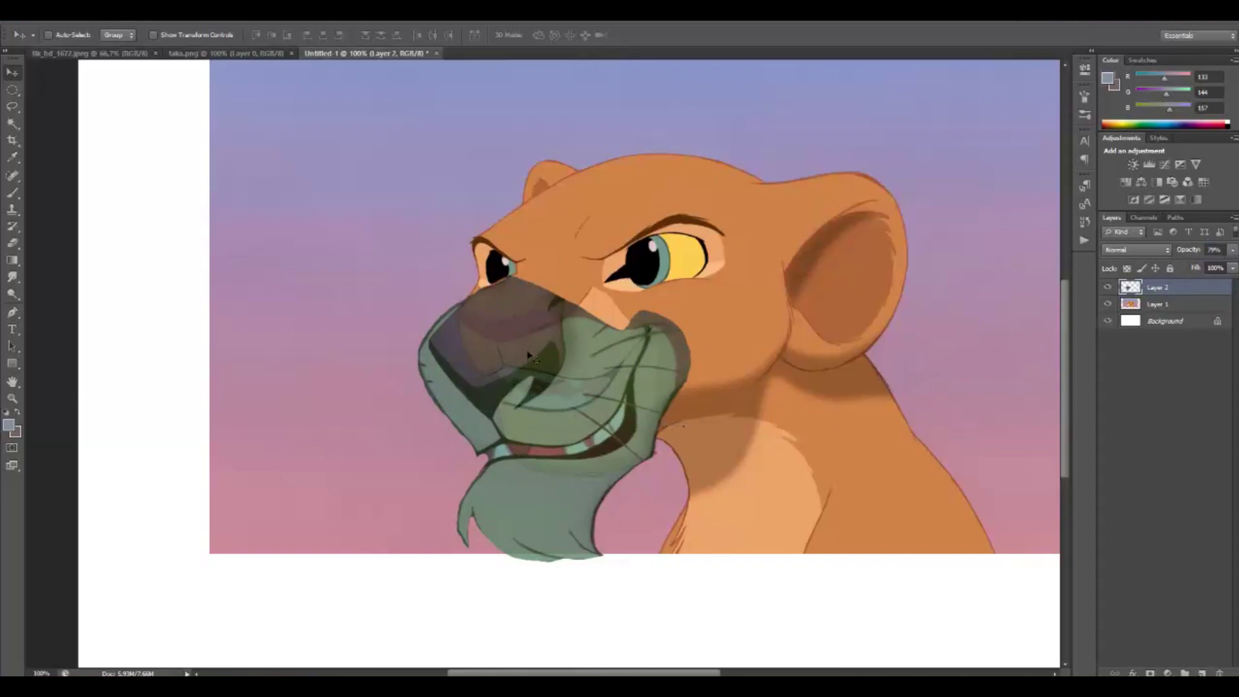
pyautogui.hotkey('ctrl', 't')
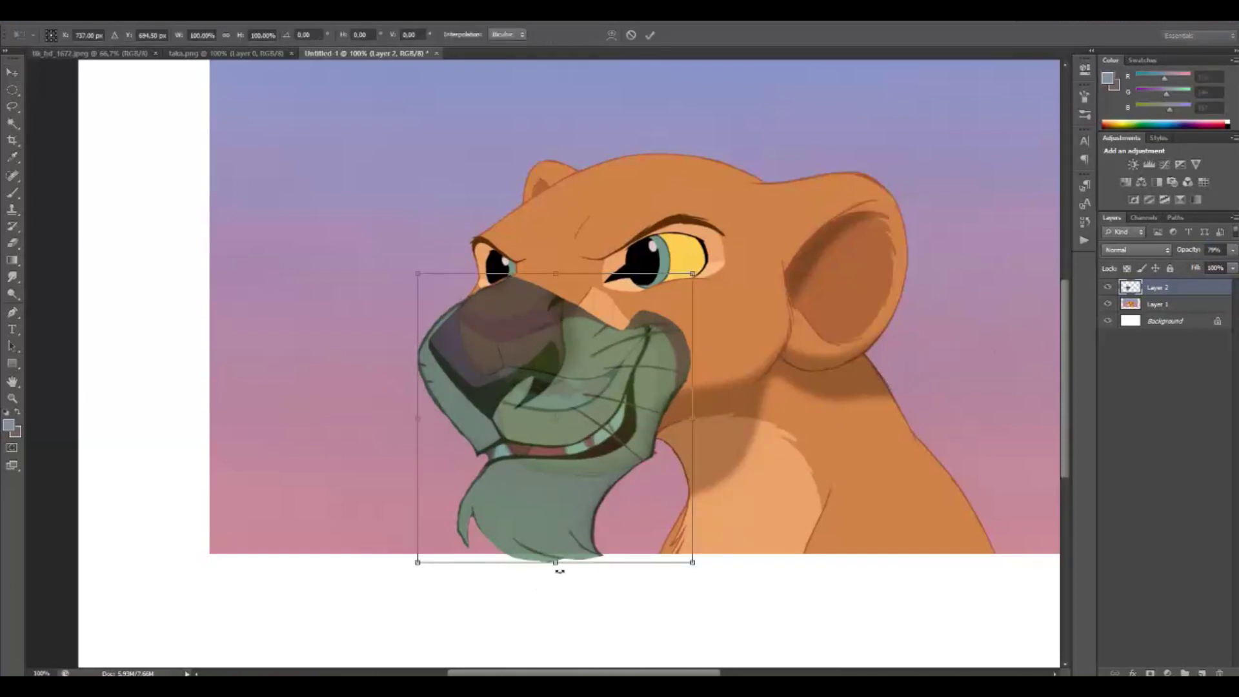
pyautogui.moveTo(563, 573); pyautogui.dragTo(563, 549)
pyautogui.press('Return')
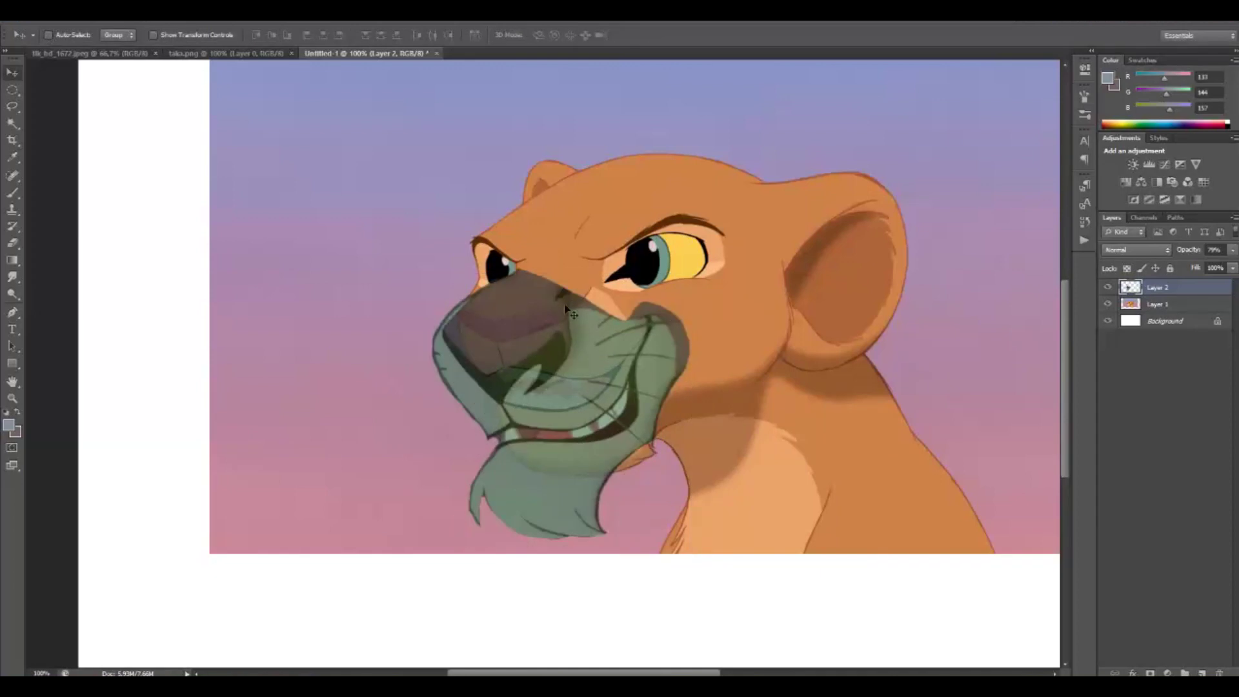
# Step: Check the face without the muzzle layer, restore that layer's opacity to 100% and add a new layer for the line art
pyautogui.click(1107, 287)
pyautogui.click(1108, 286)
pyautogui.moveTo(1192, 251); pyautogui.dragTo(1207, 252)
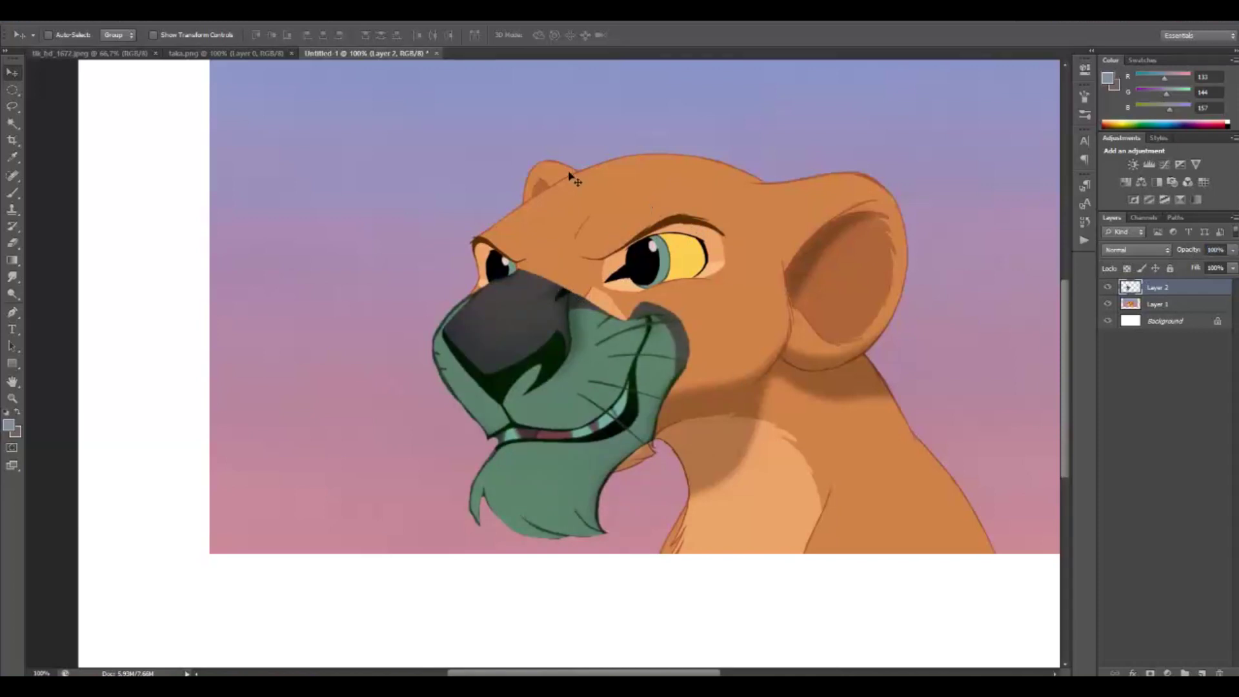
pyautogui.click(1203, 672)
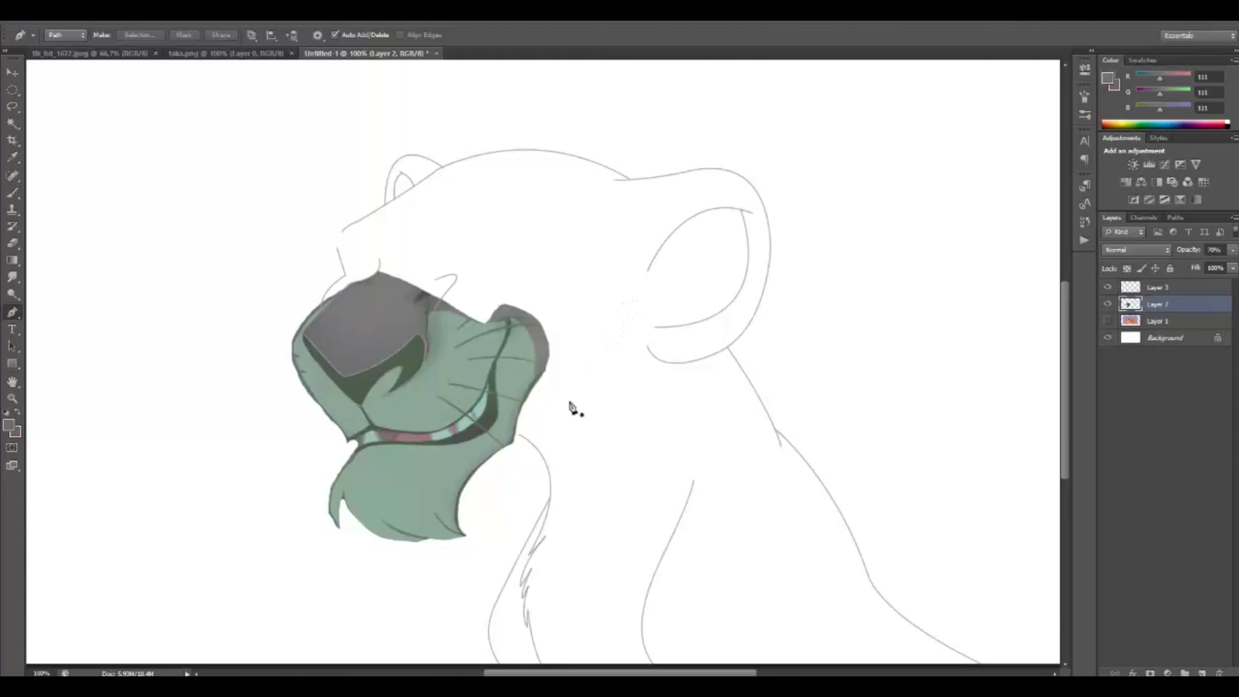
# Step: Check the line art against the lioness screenshot and extend the jaw path up into the cheek on Layer 3 with the Pen tool
pyautogui.moveTo(562, 396); pyautogui.dragTo(597, 417)
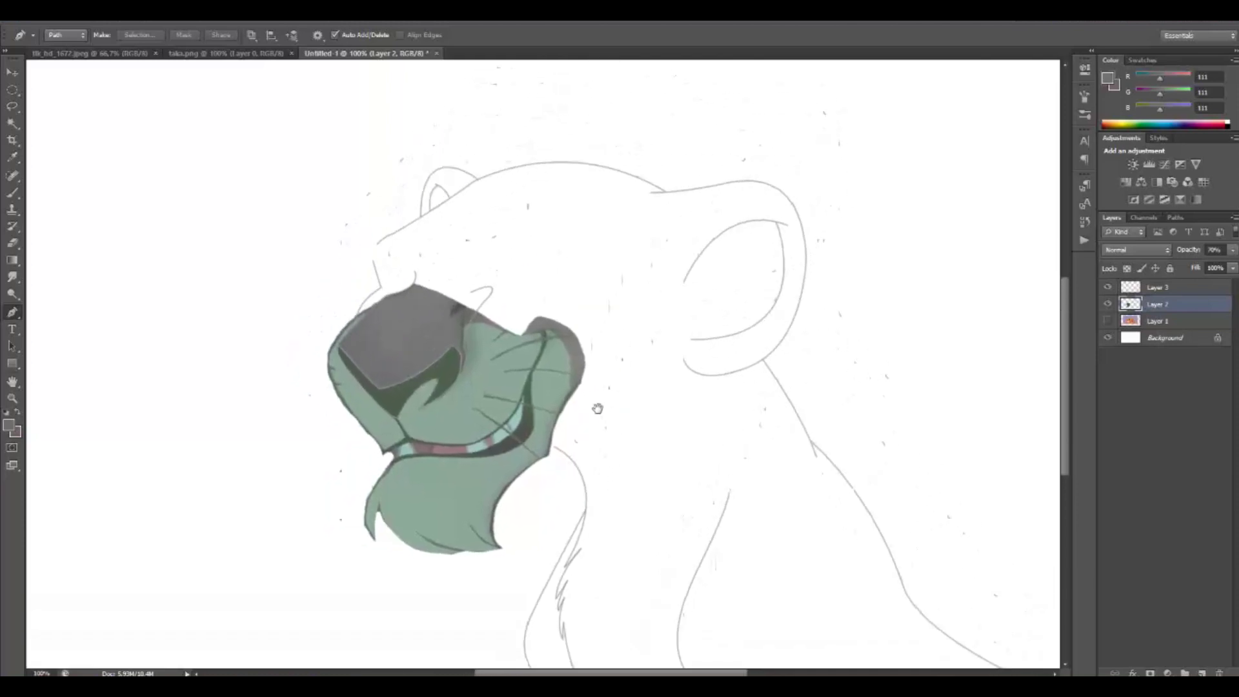
pyautogui.click(1107, 321)
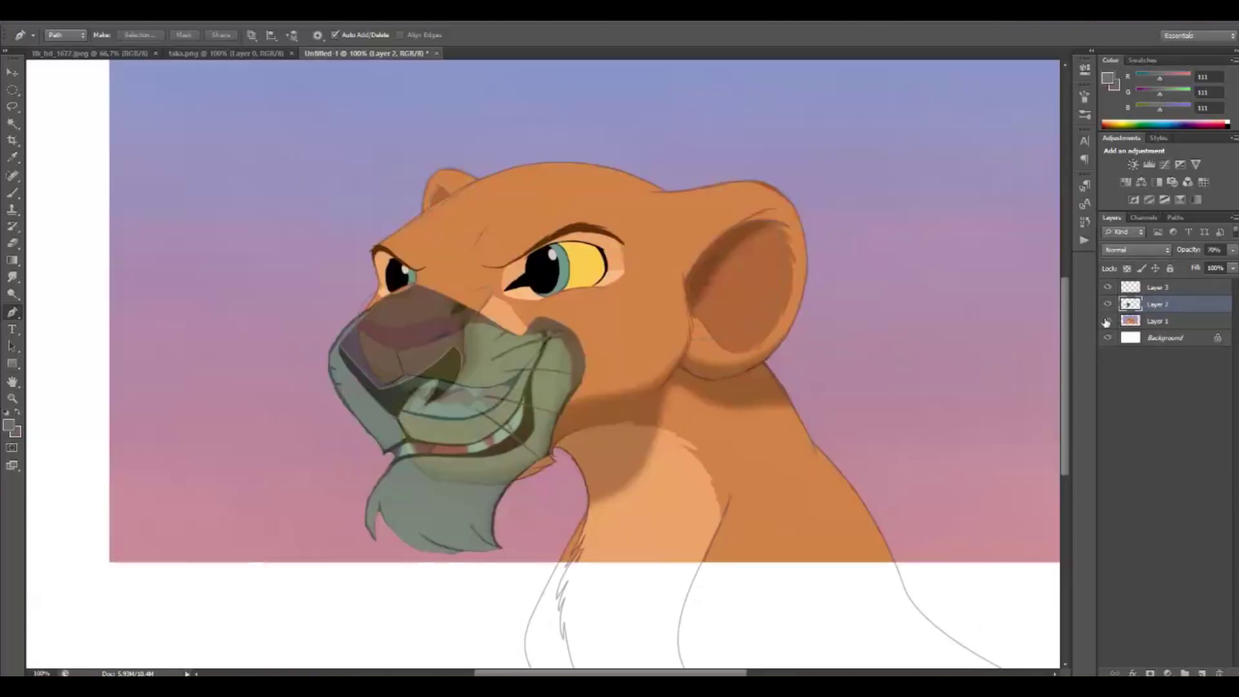
pyautogui.click(1108, 321)
pyautogui.click(1158, 287)
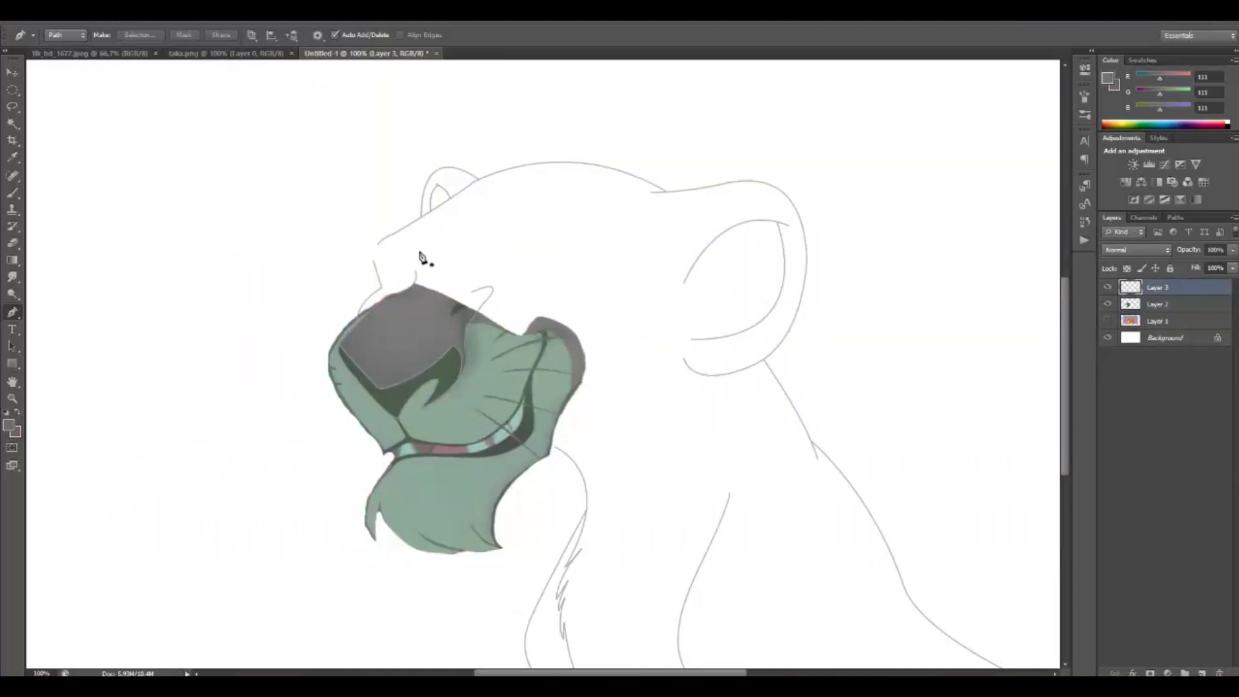
pyautogui.hotkey('ctrl', '+')
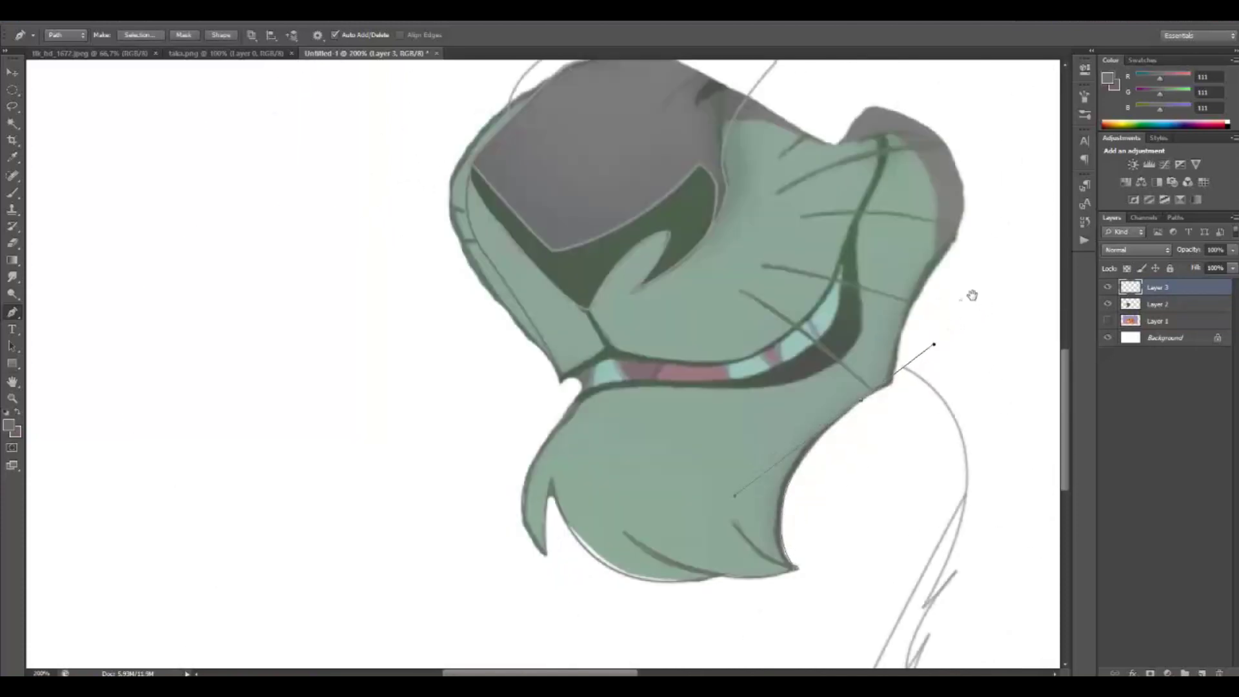
pyautogui.moveTo(973, 295); pyautogui.dragTo(789, 469)
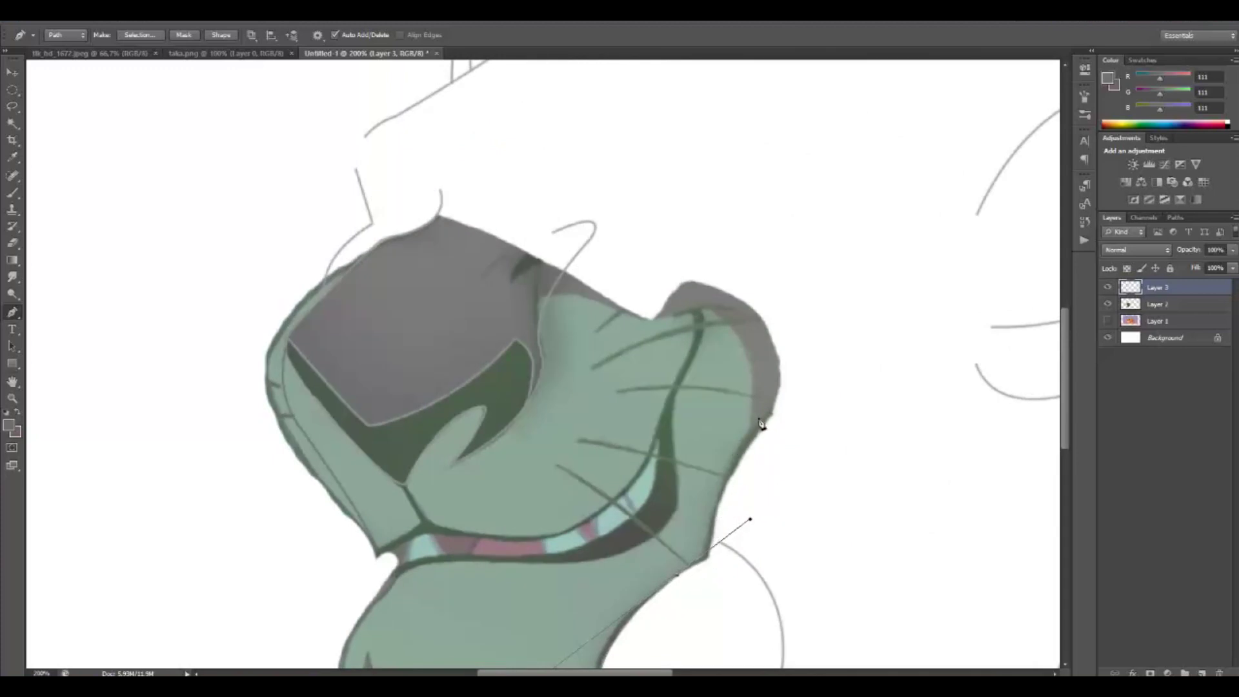
pyautogui.click(813, 475)
# Step: Examine the jaw and cheek fur lines in taka.png and the male lion screenshot, clearing the old selection around his muzzle
pyautogui.click(245, 53)
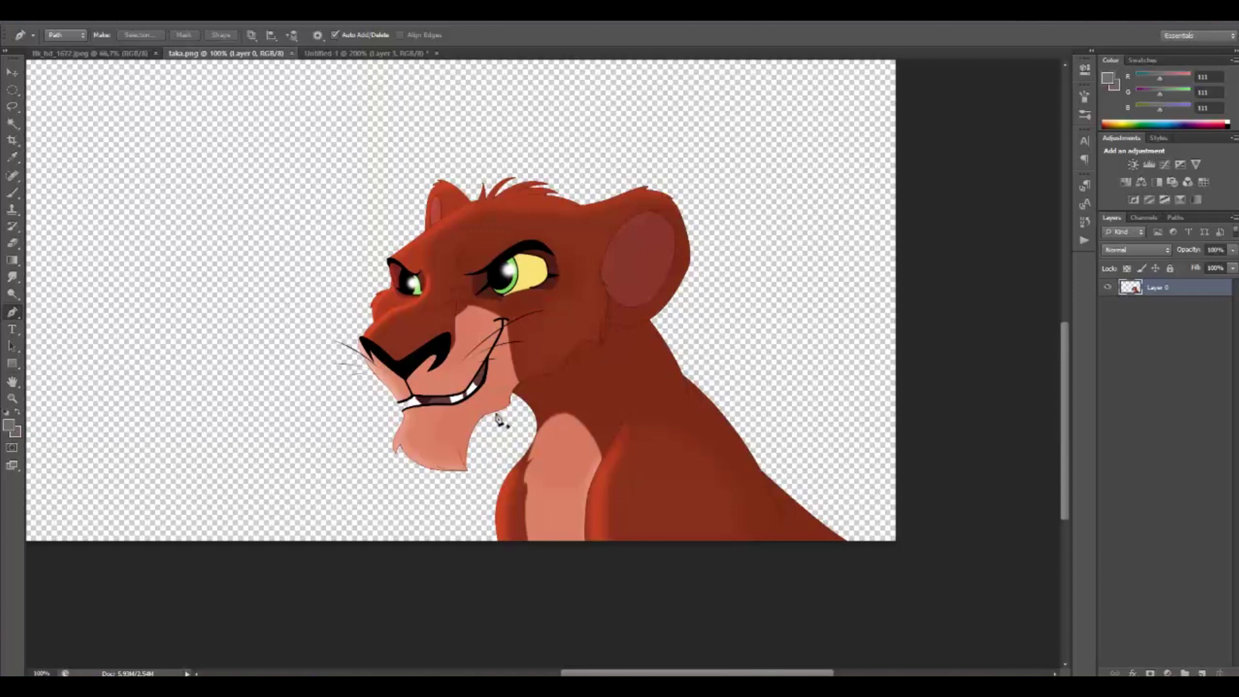
pyautogui.scroll(3, 489, 421)
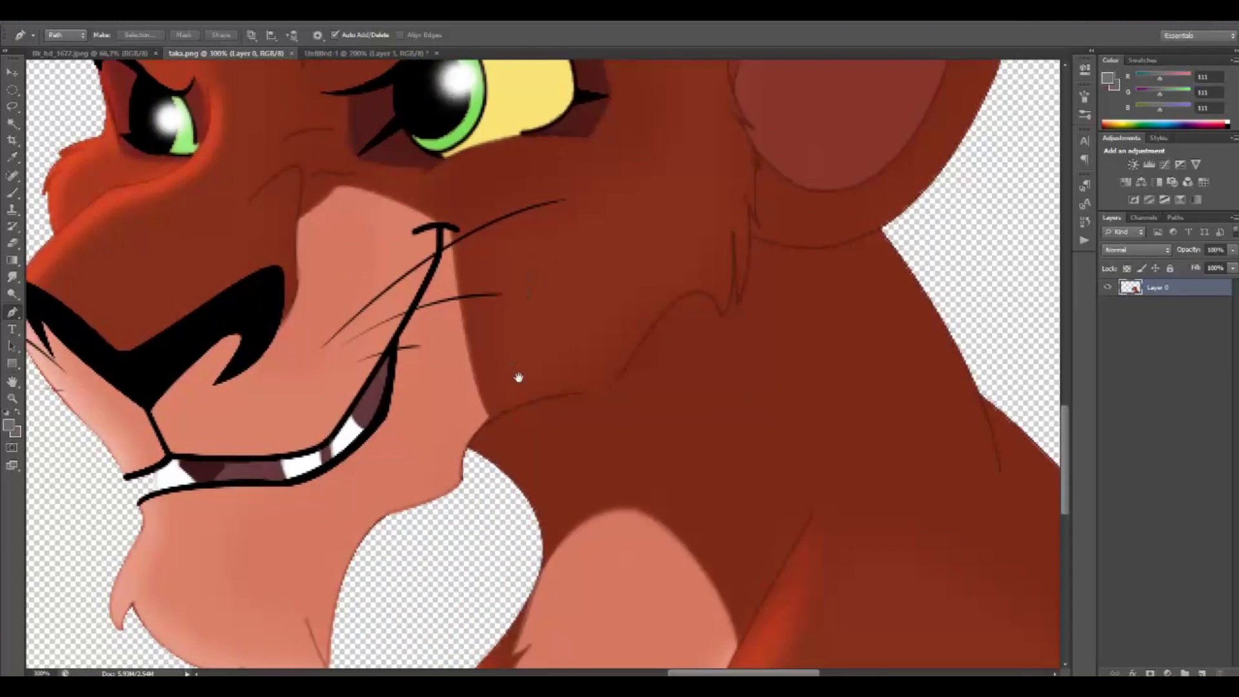
pyautogui.moveTo(500, 454); pyautogui.dragTo(552, 405)
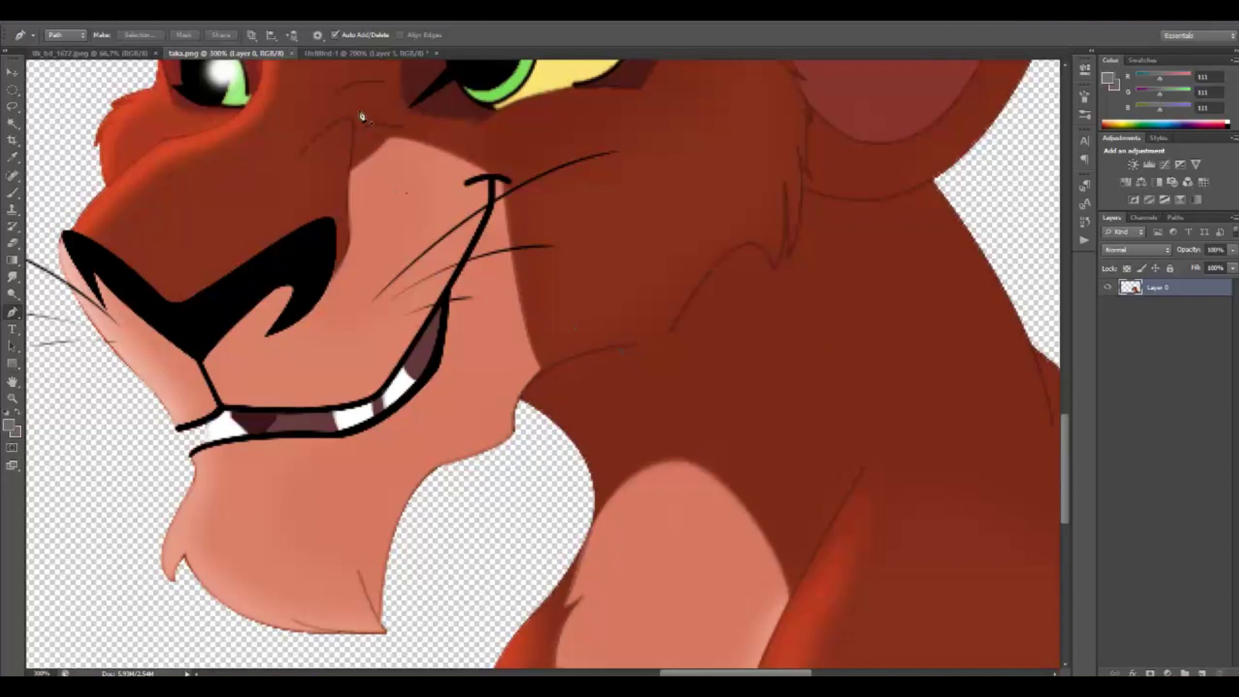
pyautogui.click(335, 53)
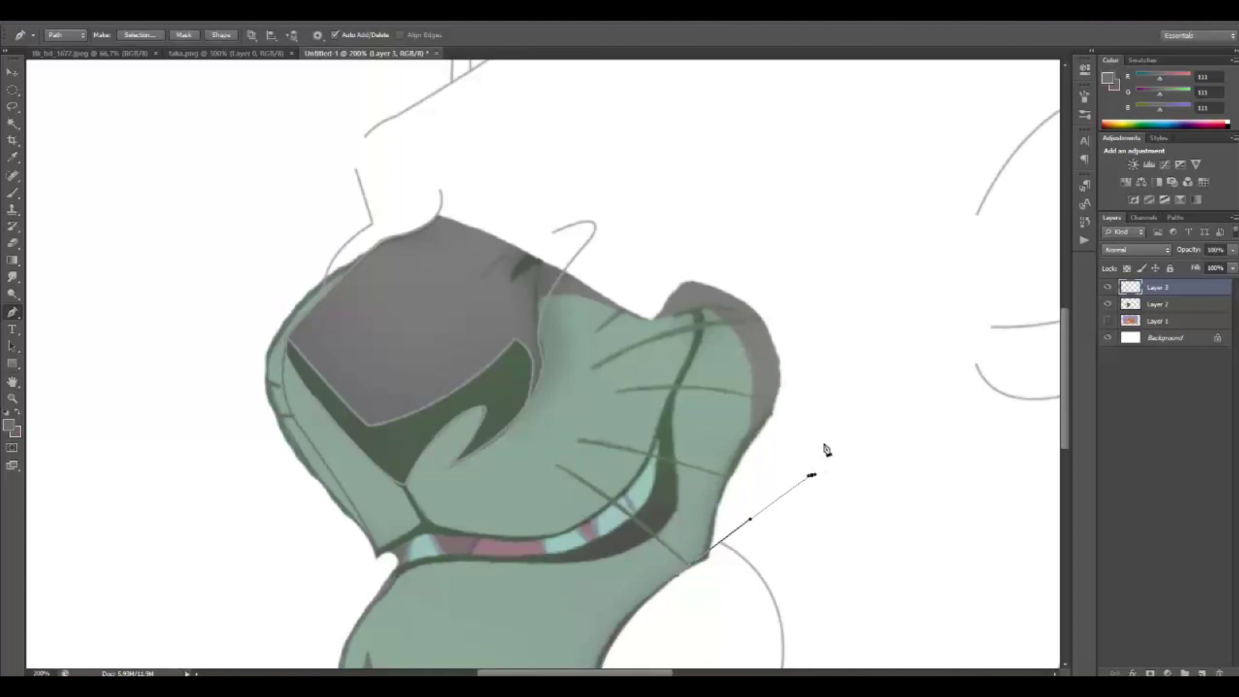
pyautogui.rightClick(857, 413)
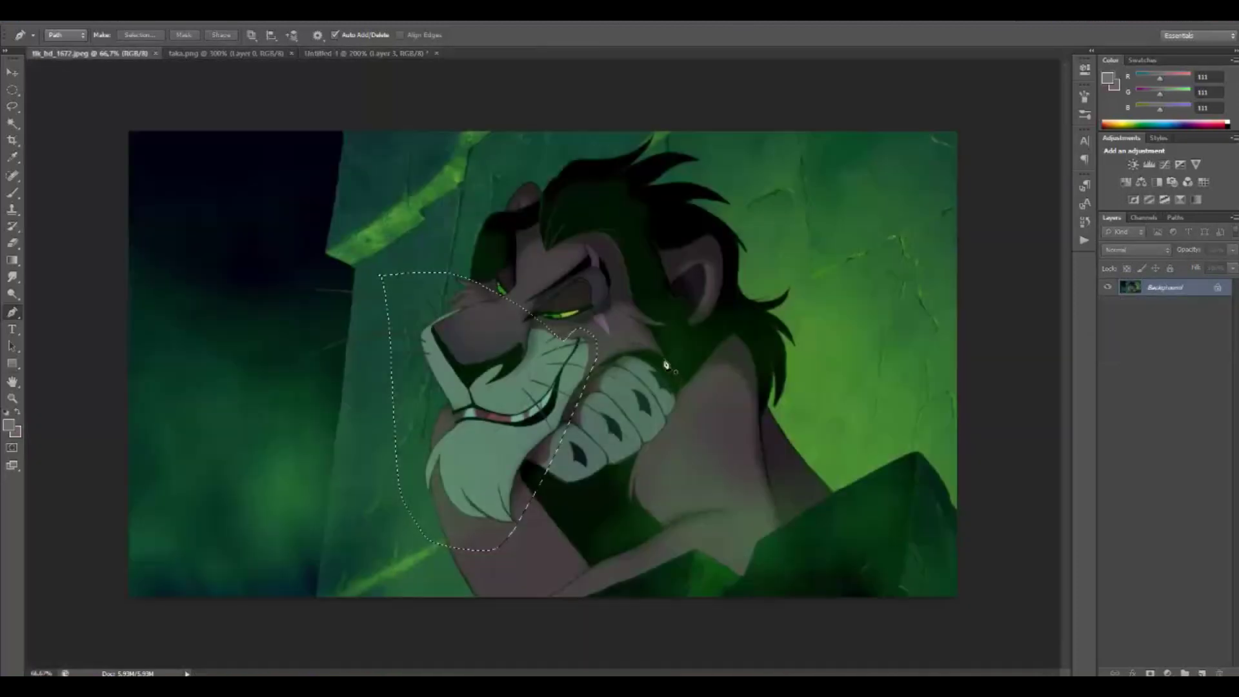
pyautogui.hotkey('ctrl', '+')
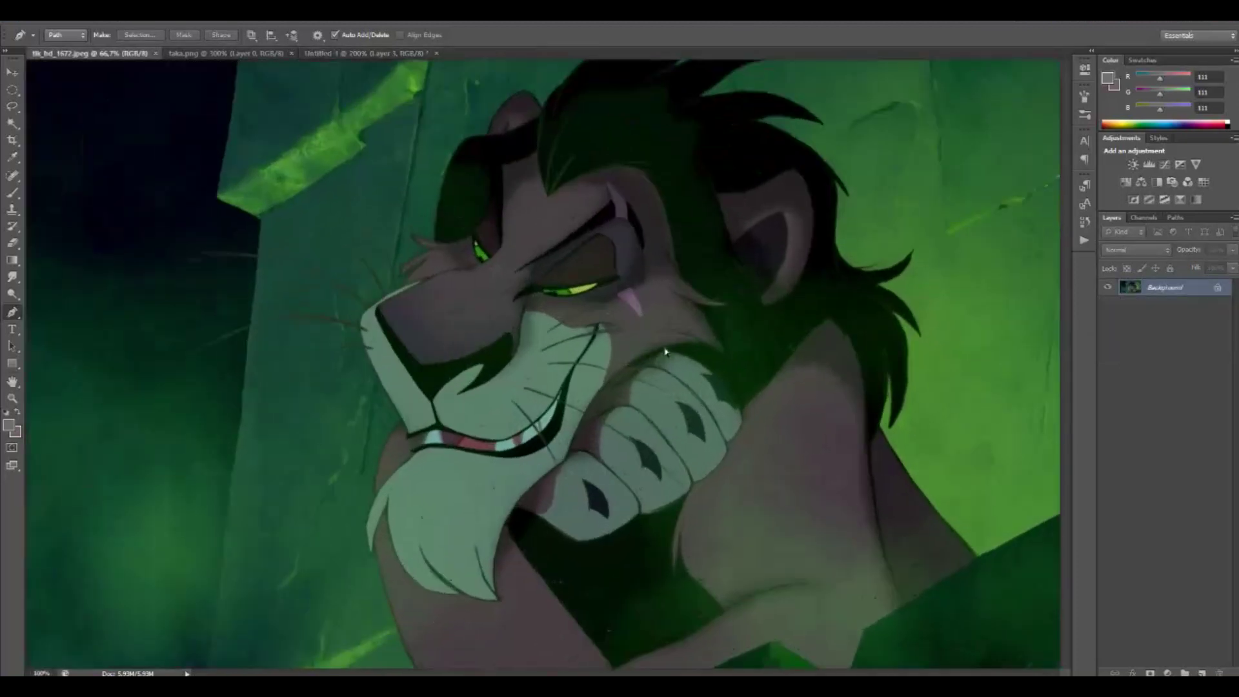
pyautogui.hotkey('ctrl', 'd')
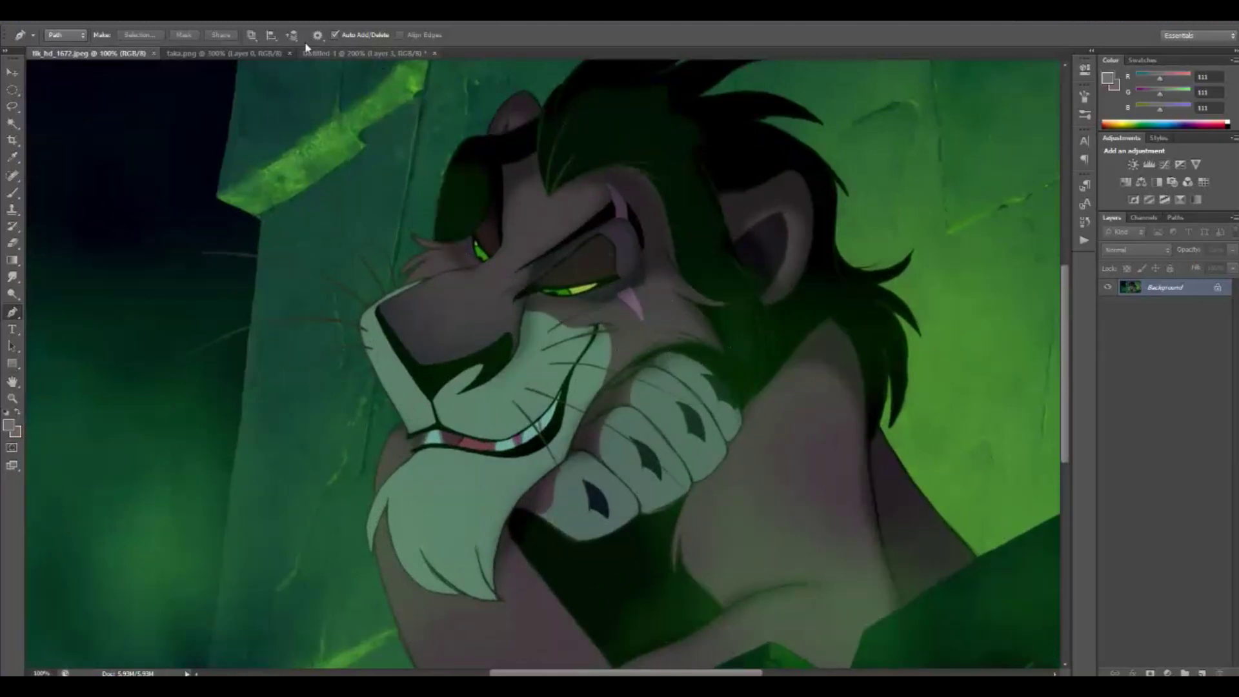
pyautogui.click(253, 53)
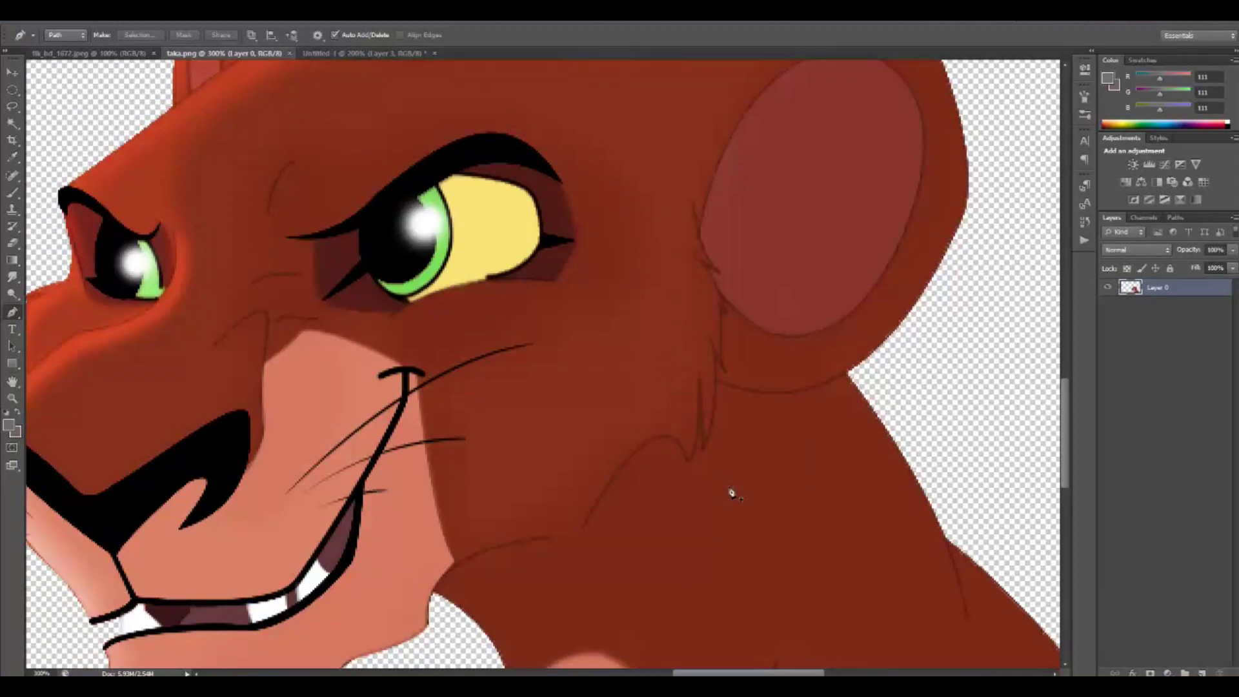
pyautogui.click(338, 53)
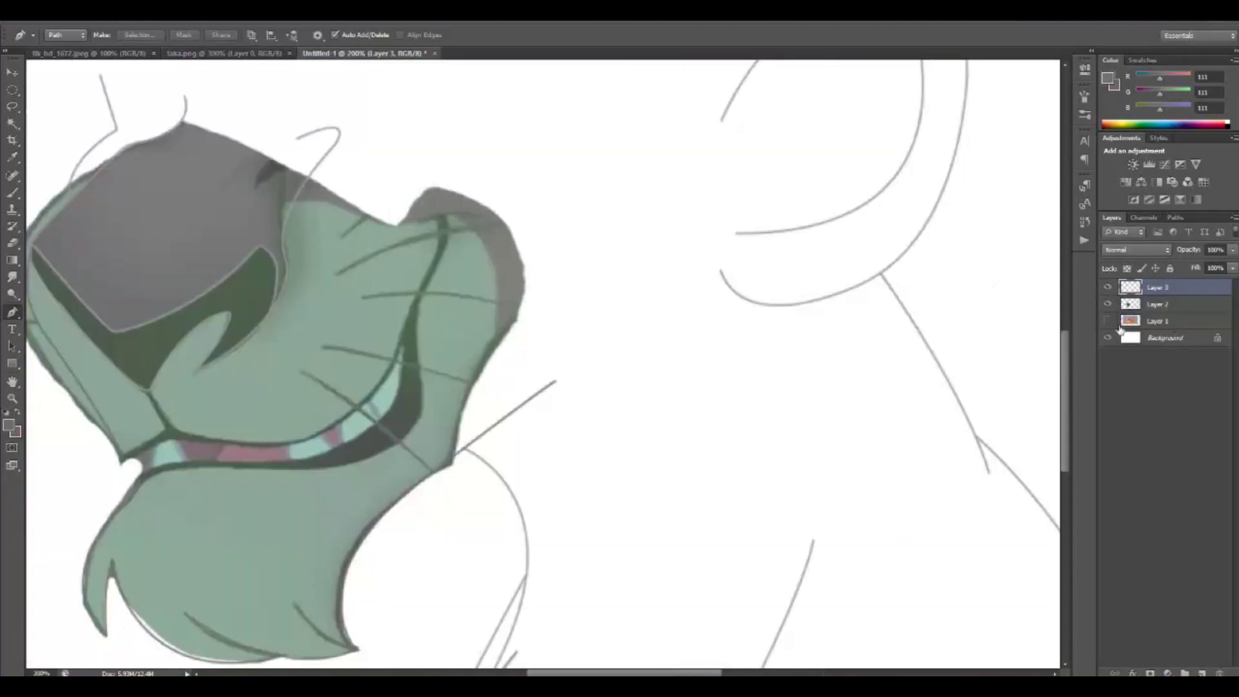
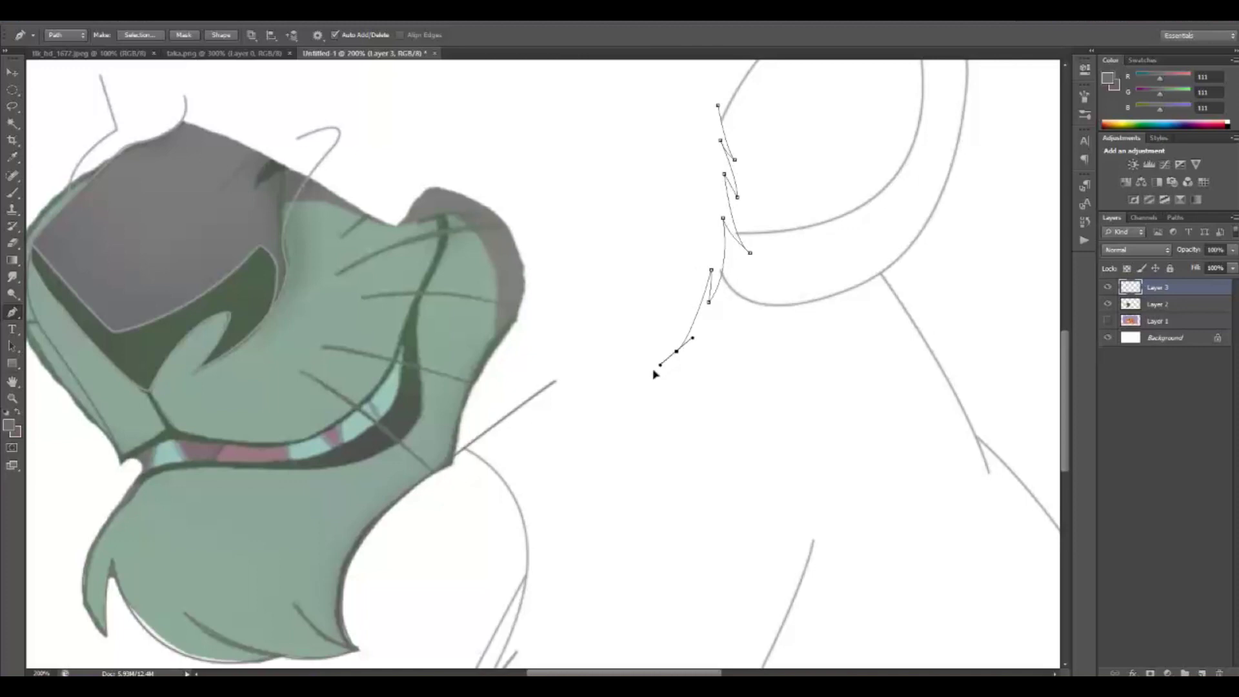
# Step: Extend the cheek fur path below the ear with more pointed tufts using the Pen tool
pyautogui.moveTo(677, 351); pyautogui.dragTo(706, 329)
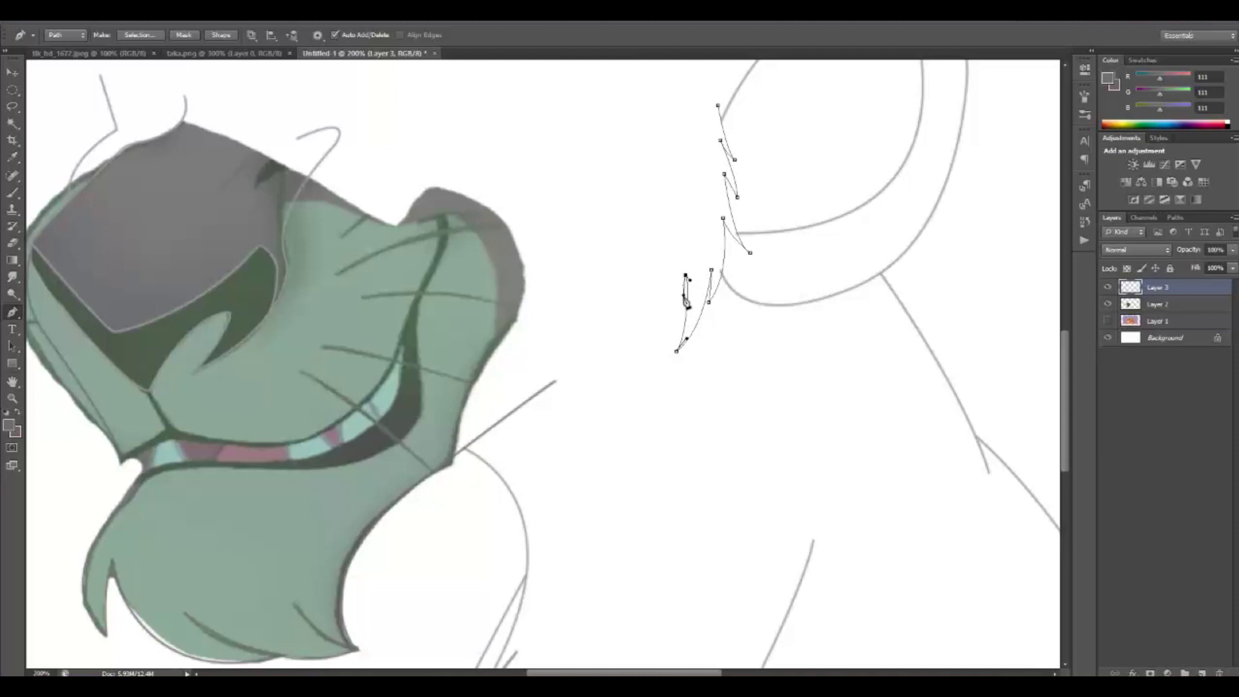
pyautogui.moveTo(648, 334); pyautogui.dragTo(625, 345)
pyautogui.hotkey('ctrl', 'z')
pyautogui.moveTo(666, 326); pyautogui.dragTo(650, 336)
# Step: Draw the narrow far-nostril line beside the nose on Layer 3, checking the nose in both reference images
pyautogui.moveTo(355, 326)
pyautogui.mouseDown()
pyautogui.moveTo(464, 359)
pyautogui.moveTo(537, 506)
pyautogui.mouseUp()
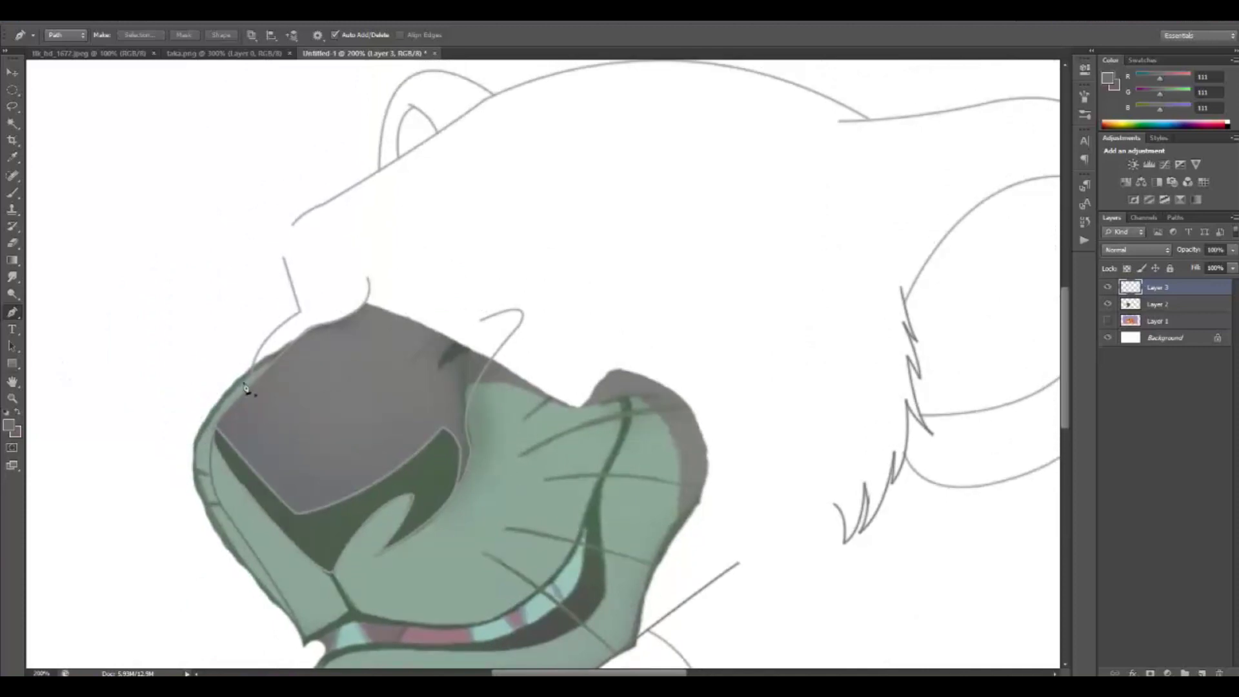
pyautogui.moveTo(387, 393); pyautogui.dragTo(406, 371)
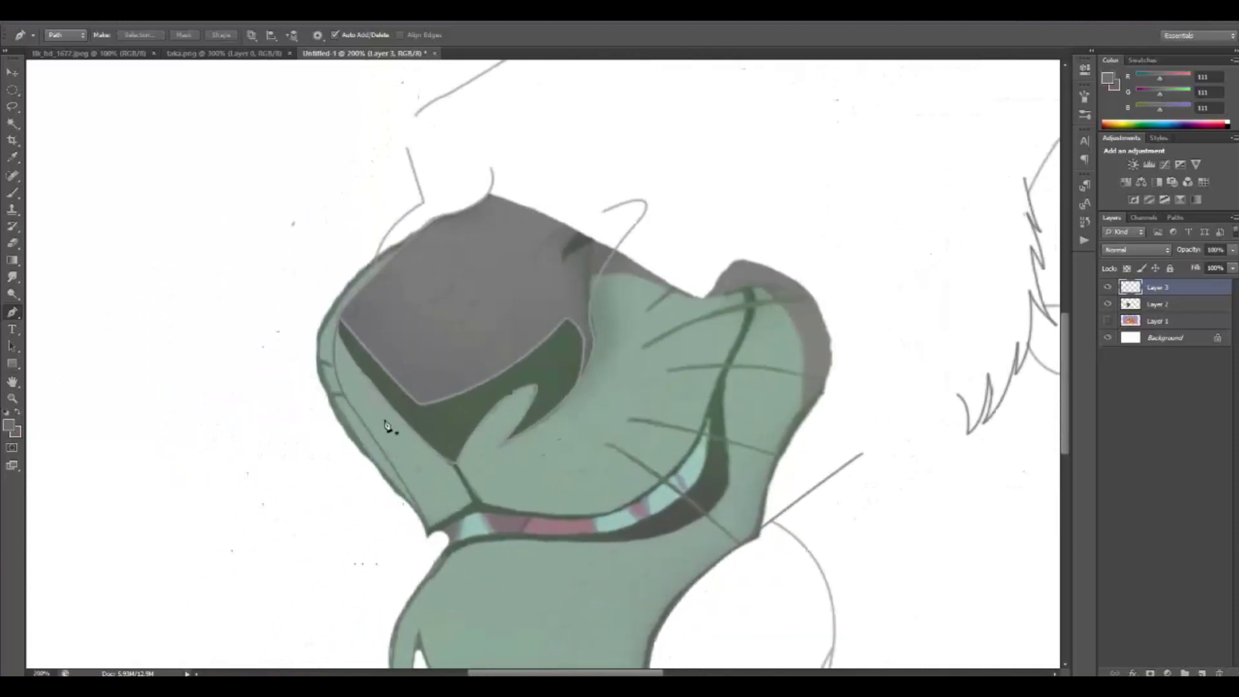
pyautogui.click(388, 421)
pyautogui.click(262, 54)
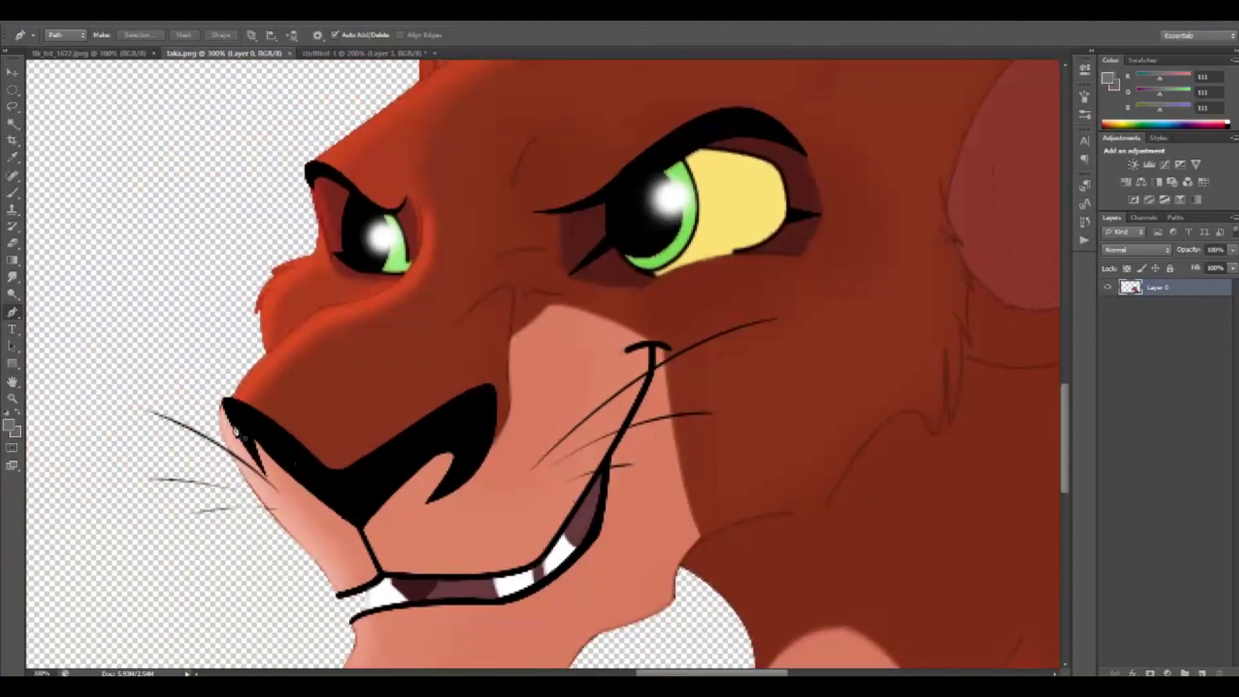
pyautogui.click(120, 53)
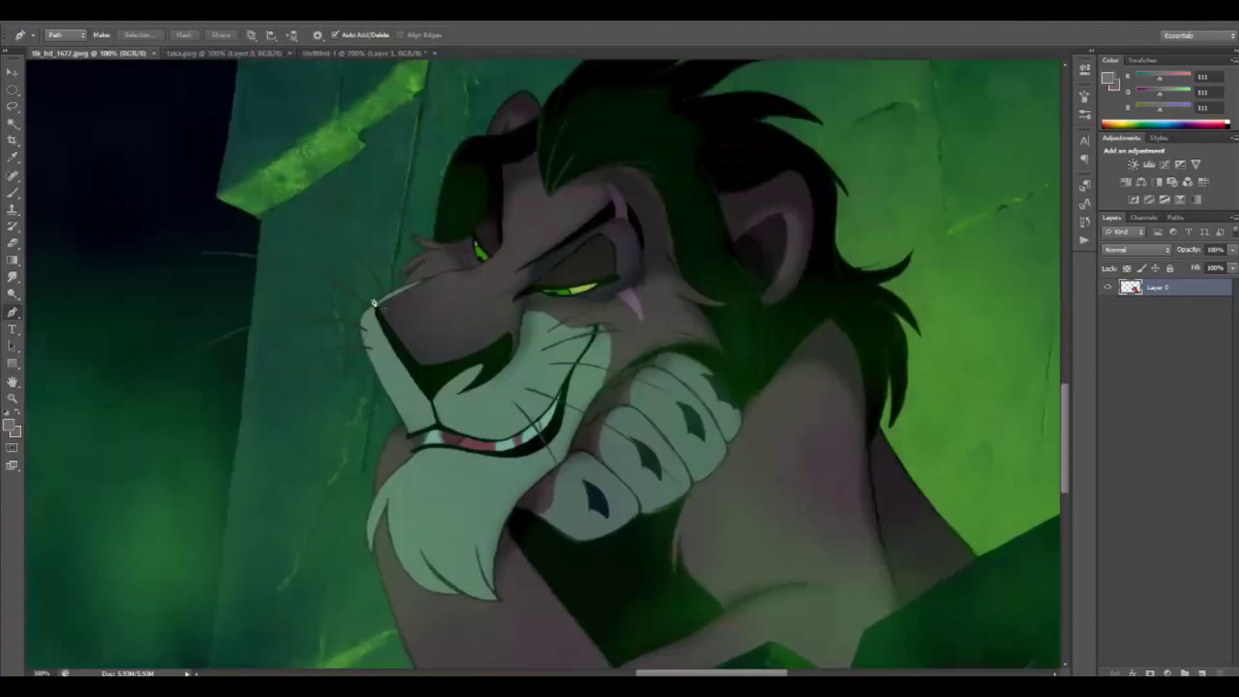
pyautogui.click(361, 53)
pyautogui.press('Return')
# Step: Hide Layer 2 and set the Eraser to a 3 px hard brush to clean up the line at the nose tip
pyautogui.click(1108, 304)
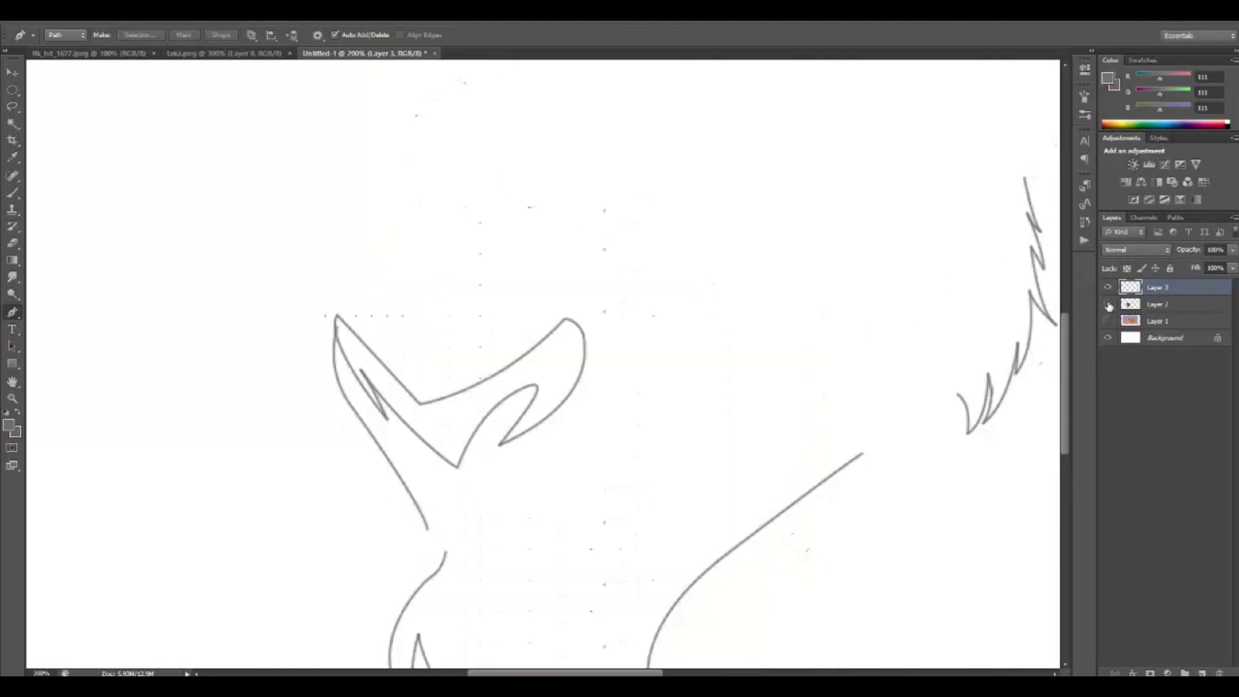
pyautogui.press('e')
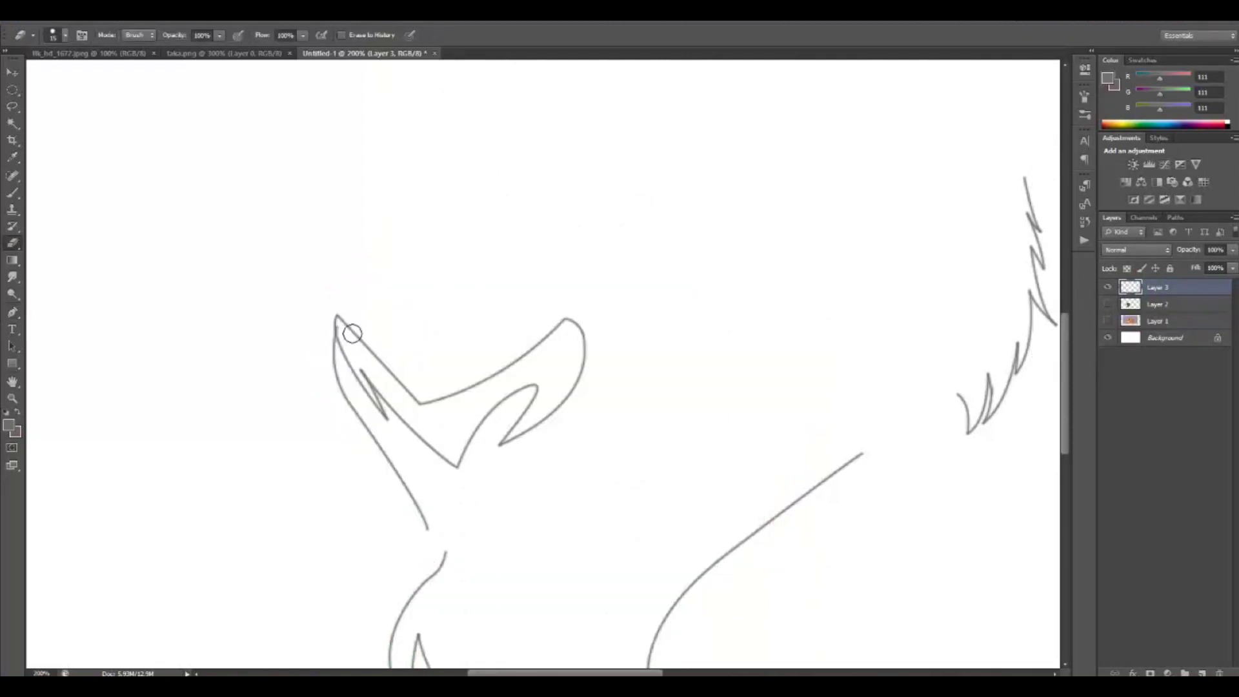
pyautogui.rightClick(88, 86)
pyautogui.write('3')
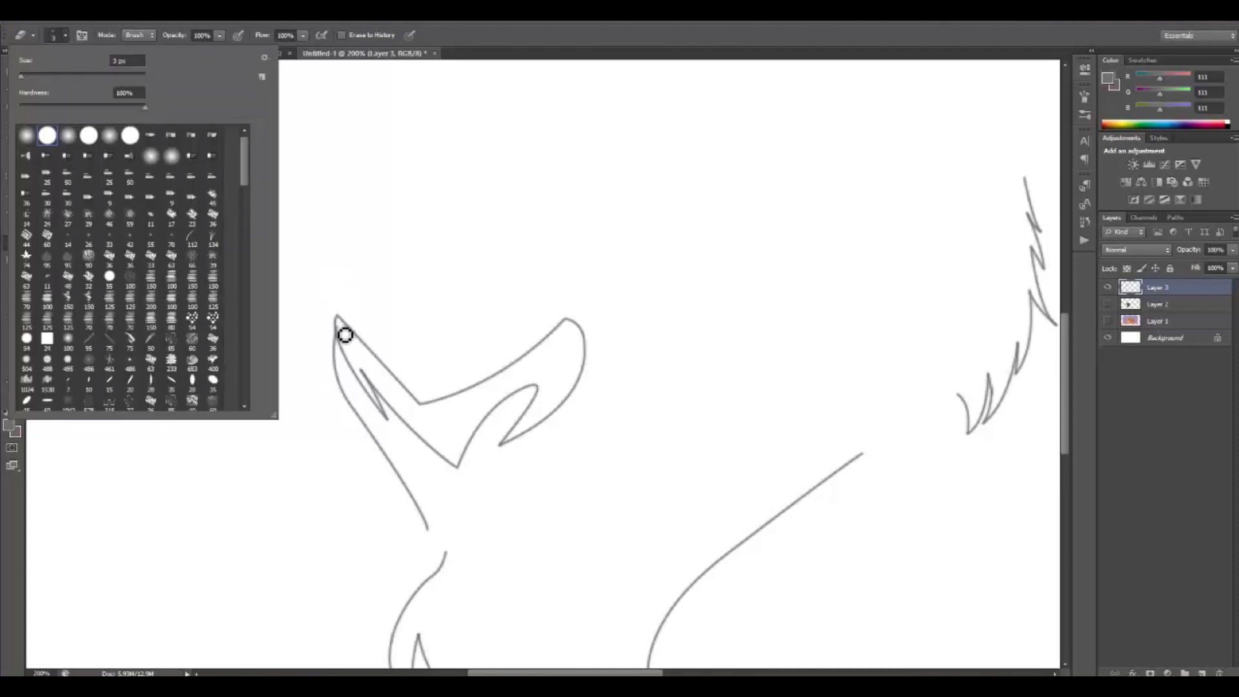
pyautogui.press('Return')
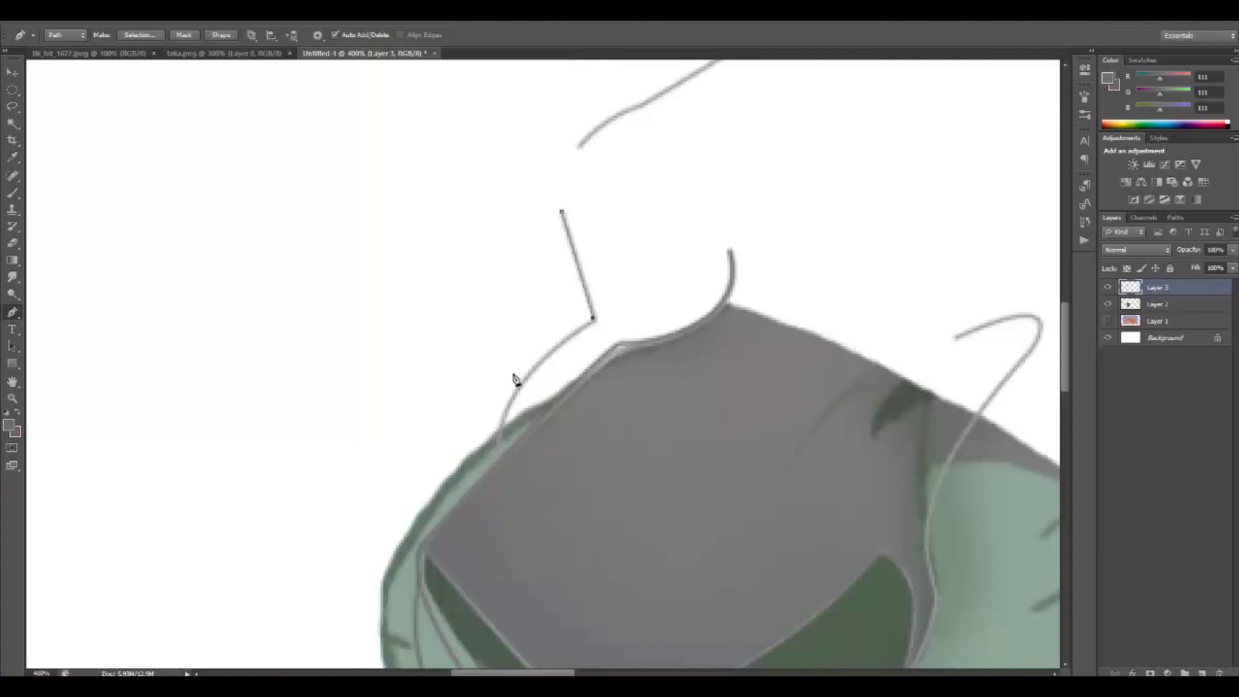
# Step: Draw the far cheek's outline with small fur tufts down to the muzzle on Layer 3 and stroke the path with the Brush
pyautogui.moveTo(516, 359); pyautogui.dragTo(476, 371)
pyautogui.keyDown('alt'); pyautogui.click(516, 359); pyautogui.keyUp('alt')
pyautogui.moveTo(497, 398); pyautogui.dragTo(489, 473)
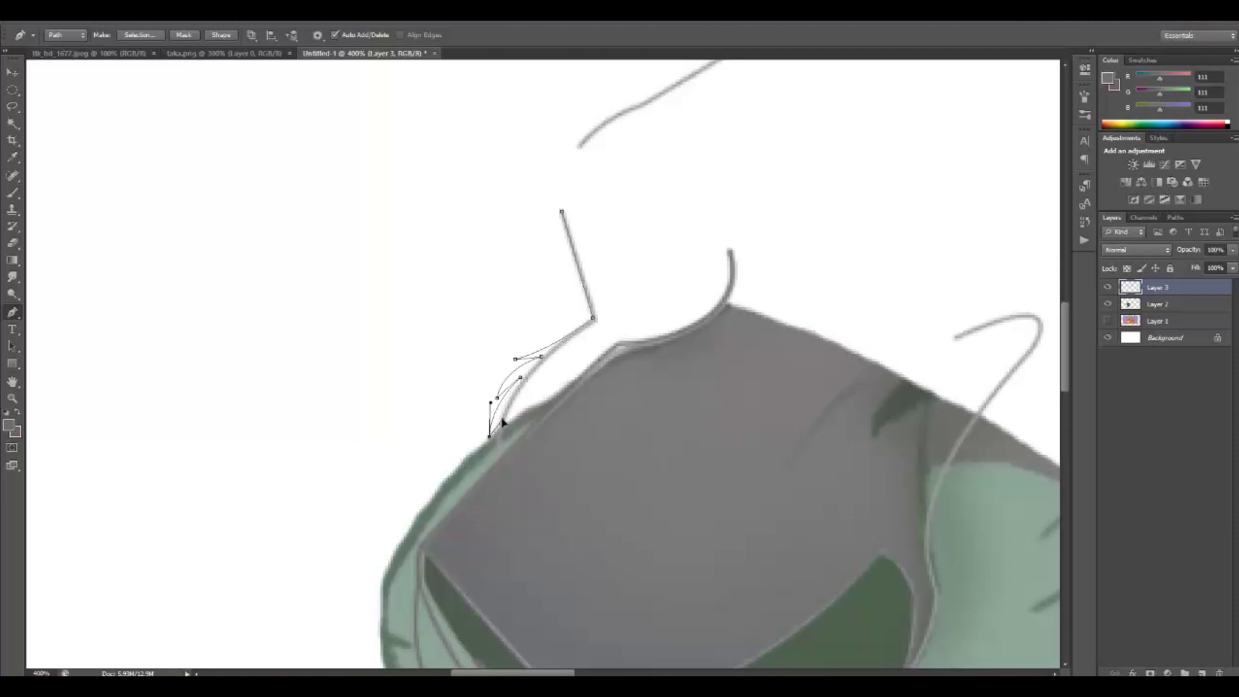
pyautogui.moveTo(504, 424); pyautogui.dragTo(501, 439)
pyautogui.rightClick(540, 375)
pyautogui.click(597, 448)
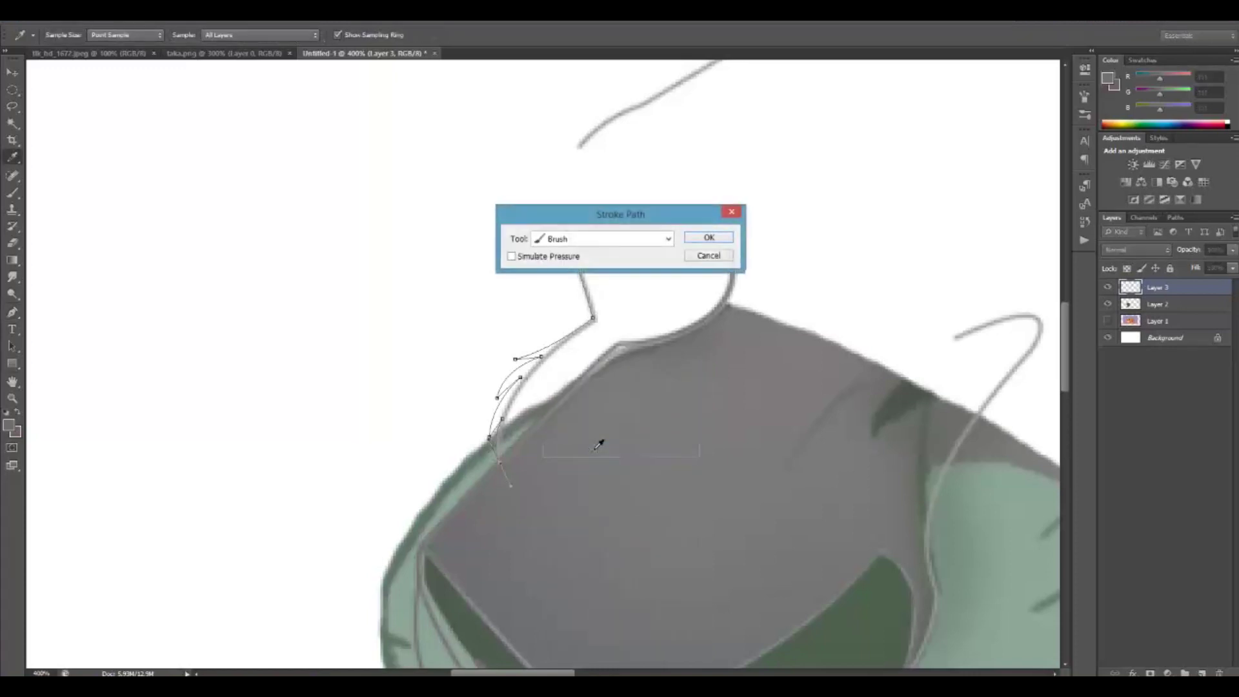
pyautogui.press('Return')
pyautogui.press('Return')
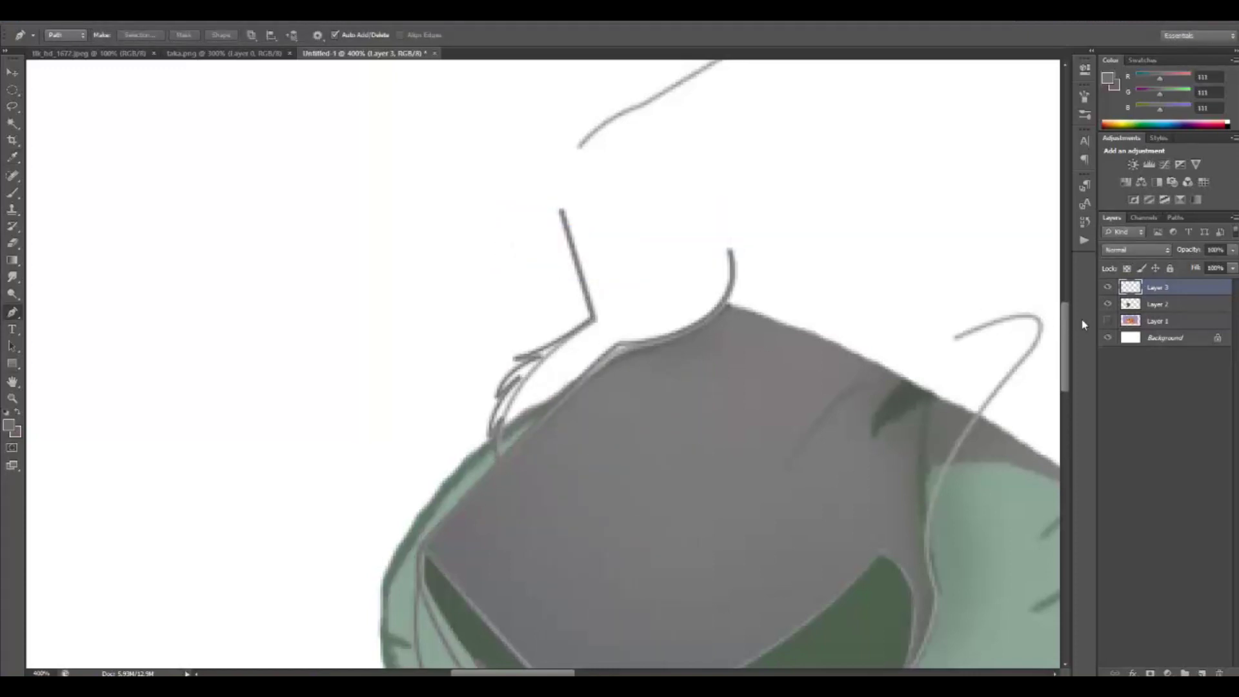
# Step: Examine the line art alone with Layer 2 hidden and compare the face with the taka.png reference
pyautogui.click(1108, 304)
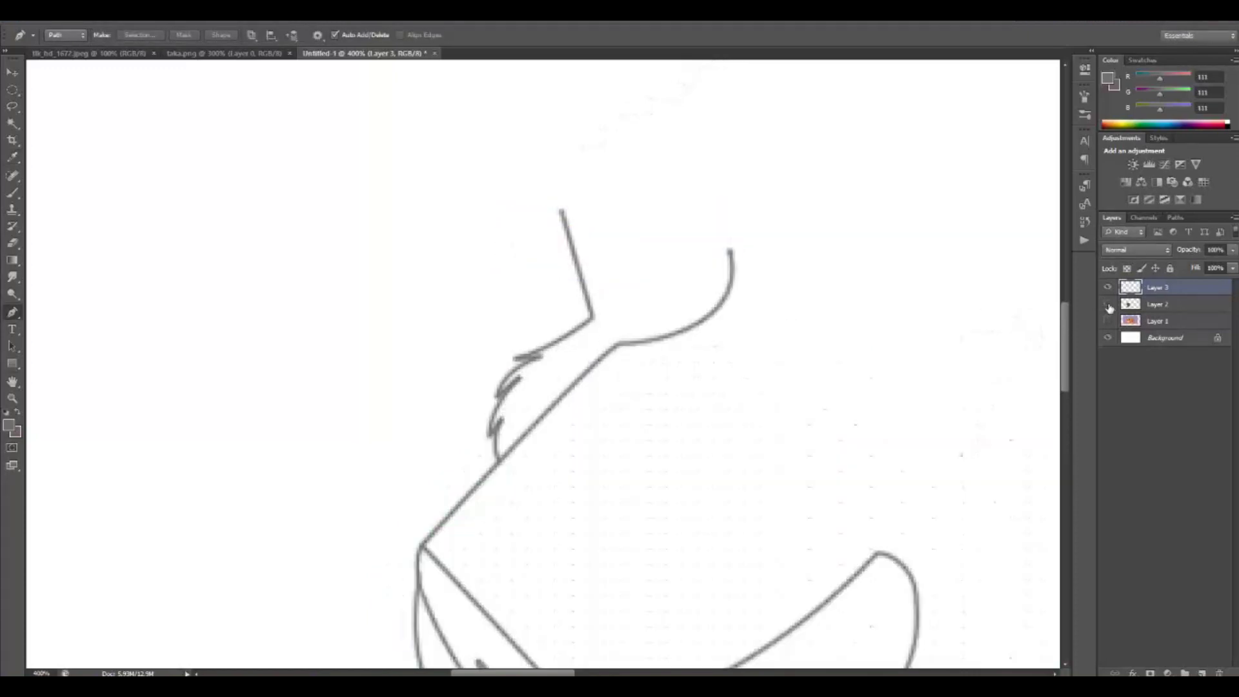
pyautogui.hotkey('ctrl', '-')
pyautogui.hotkey('ctrl', '-')
pyautogui.hotkey('ctrl', '-')
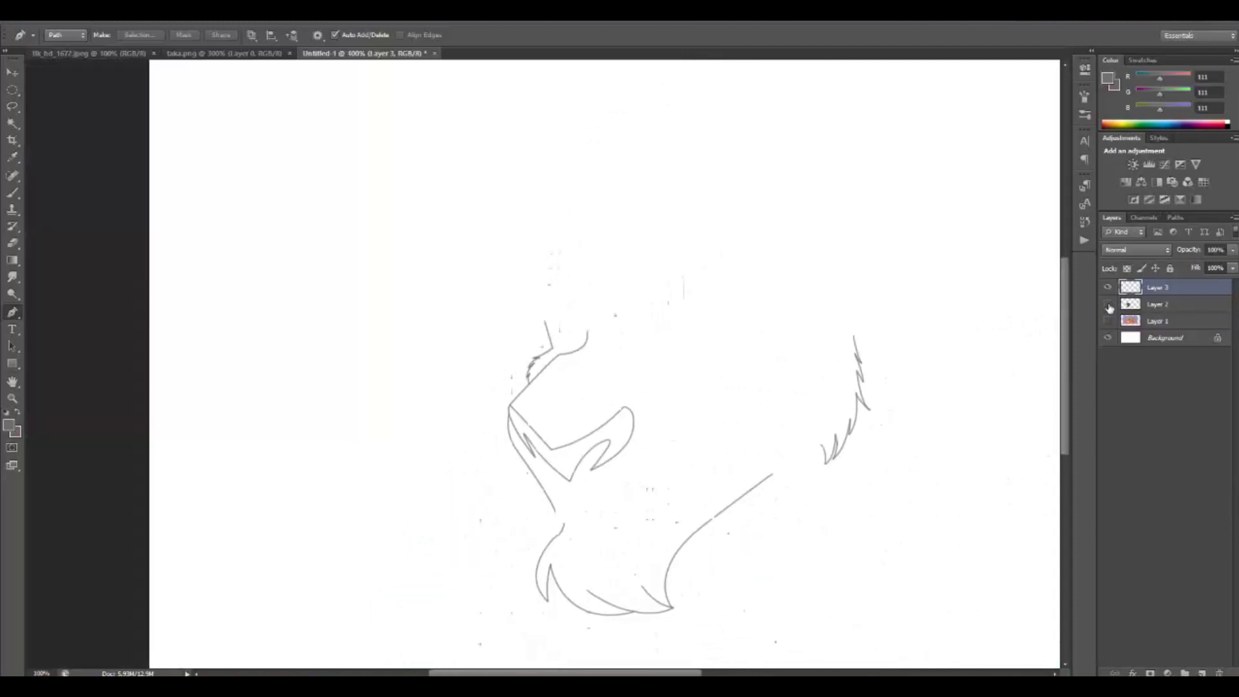
pyautogui.hotkey('ctrl', '-')
pyautogui.hotkey('ctrl', '+')
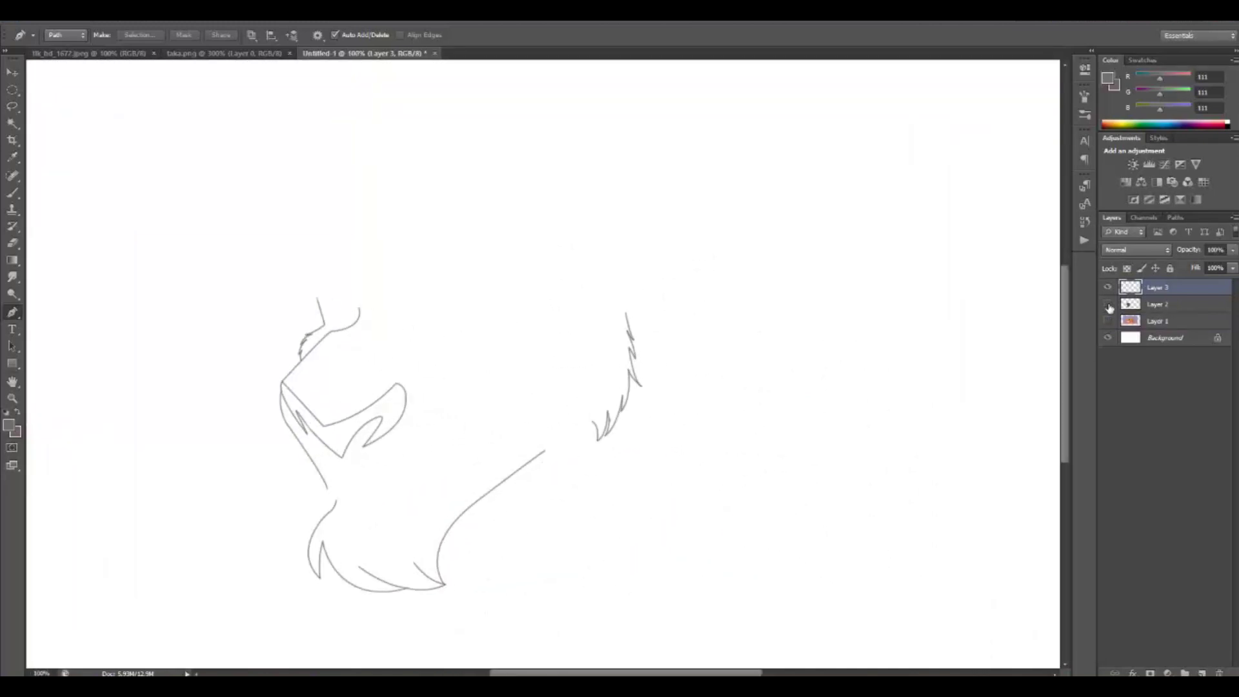
pyautogui.click(221, 57)
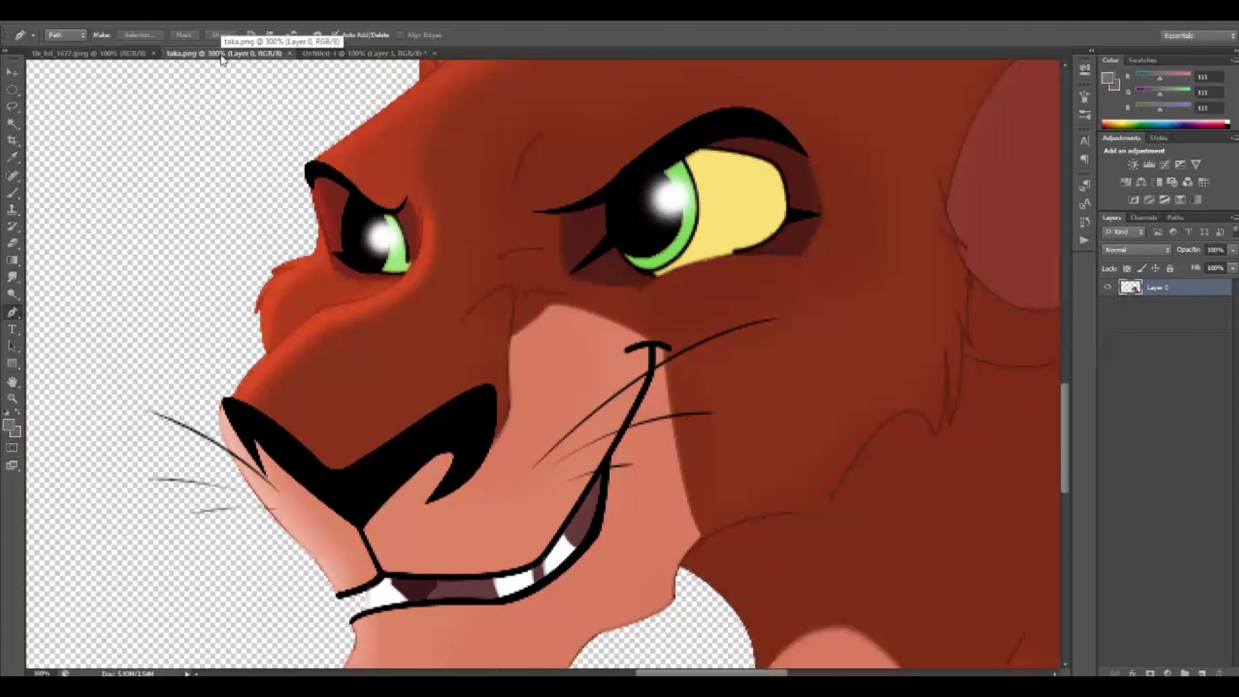
pyautogui.hotkey('ctrl', '-')
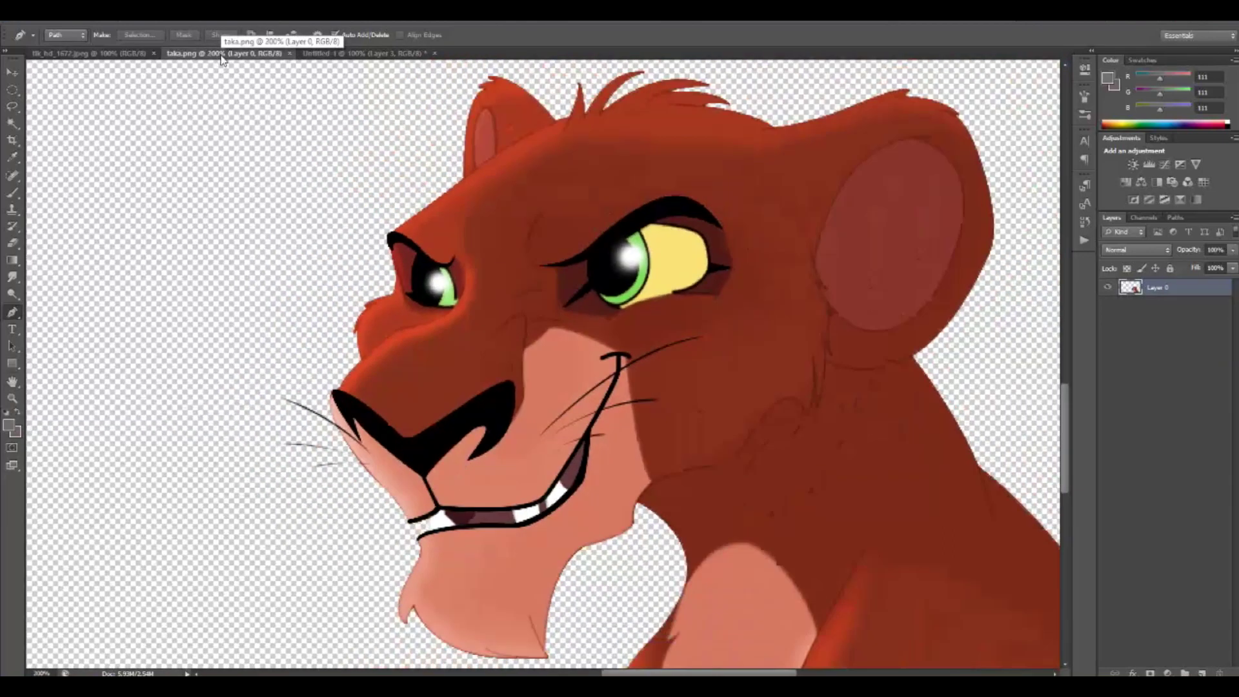
pyautogui.click(364, 55)
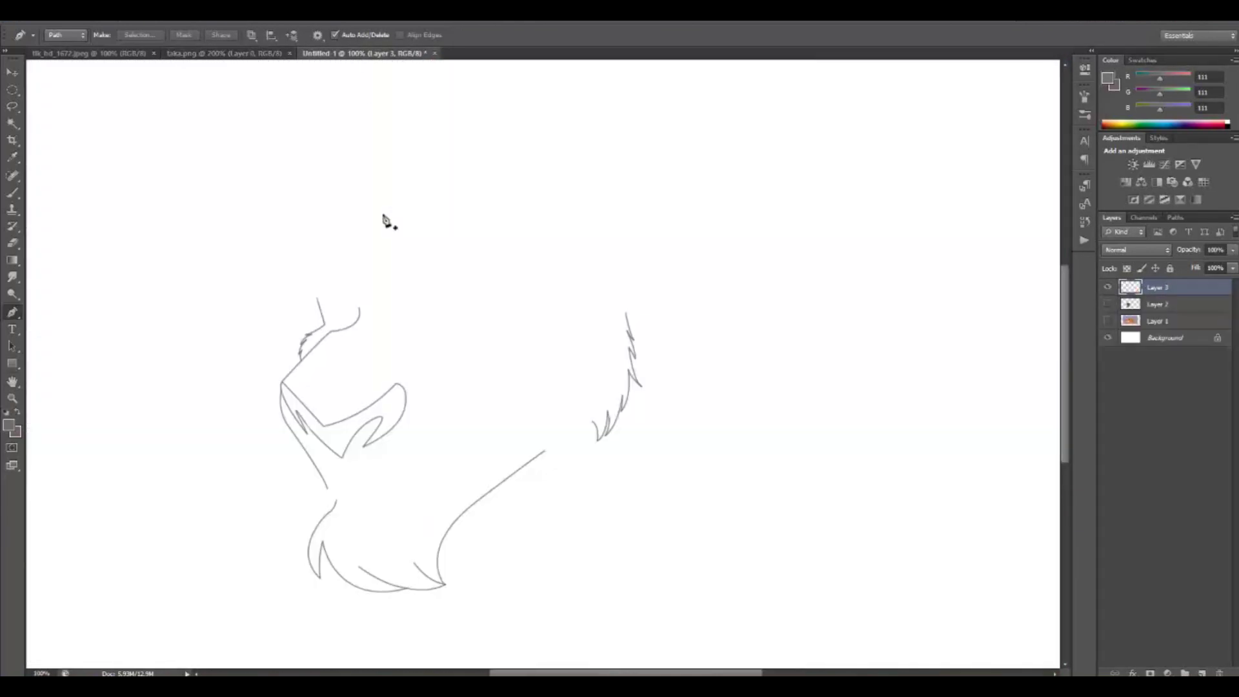
# Step: Trace the curved muzzle line from the near nostril up to its hooked end below the eye area on Layer 3, using Layer 2 as guide
pyautogui.moveTo(514, 348); pyautogui.dragTo(691, 368)
pyautogui.hotkey('ctrl', '+')
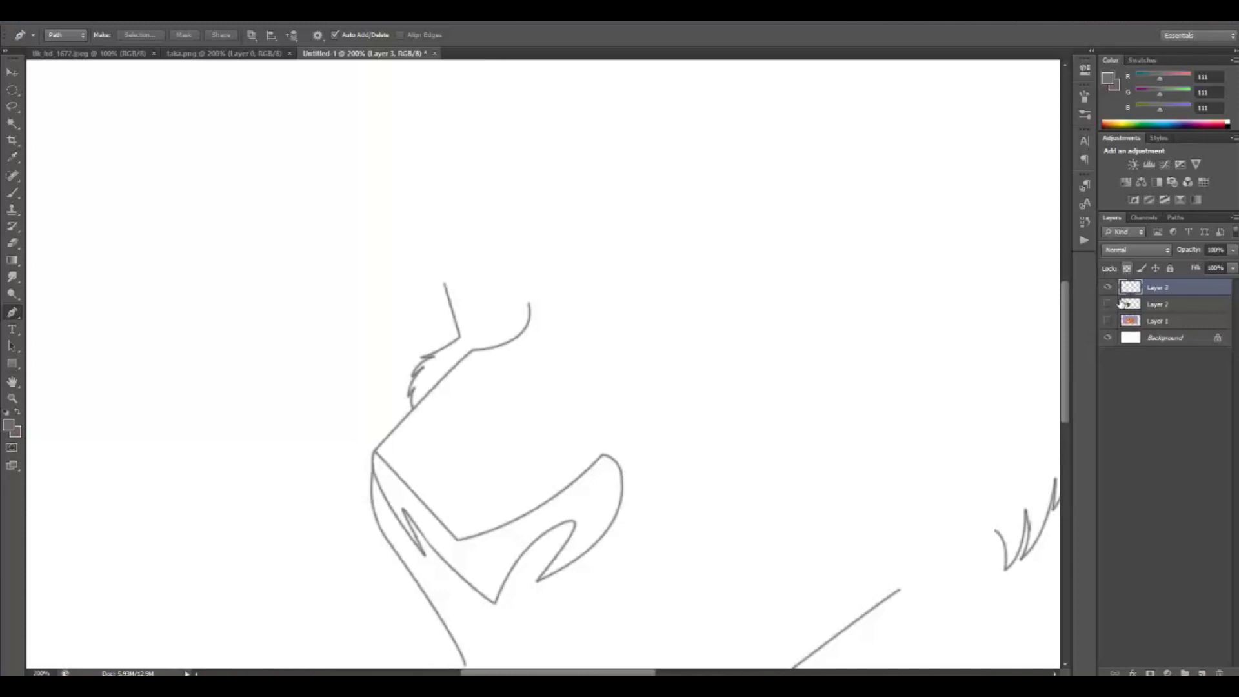
pyautogui.click(1108, 304)
pyautogui.rightClick(737, 309)
pyautogui.click(771, 397)
pyautogui.press('Return')
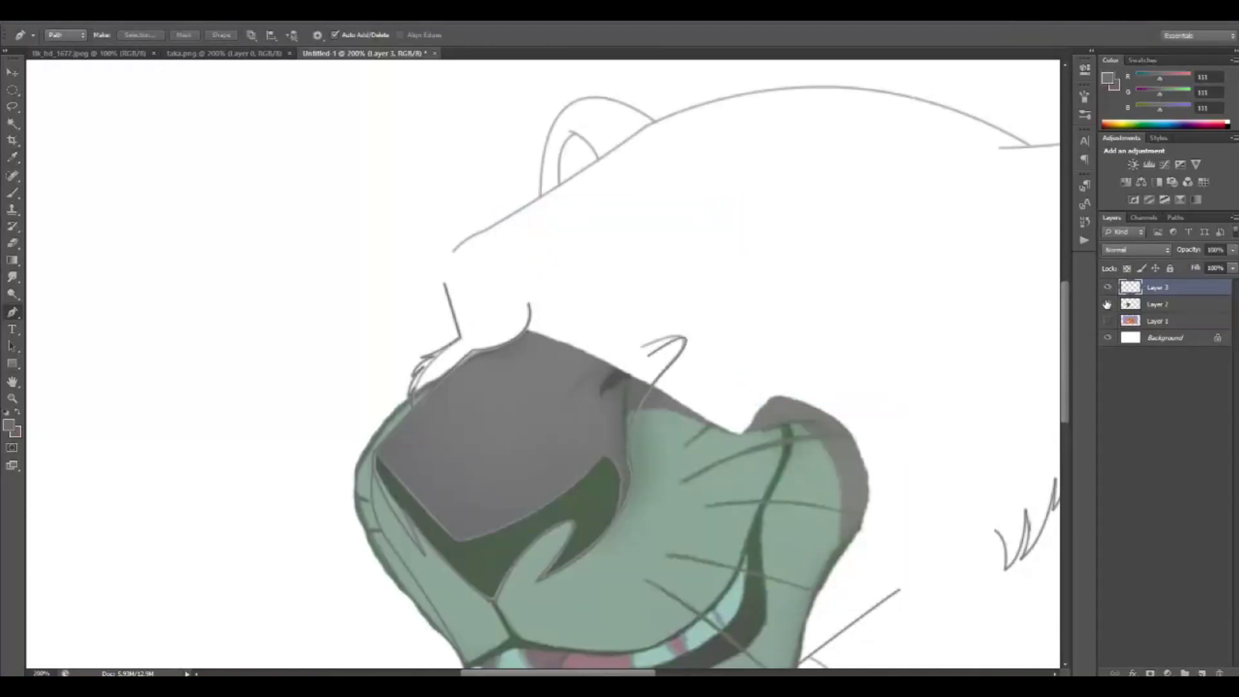
pyautogui.click(683, 330)
pyautogui.moveTo(705, 346); pyautogui.dragTo(571, 397)
pyautogui.click(1109, 304)
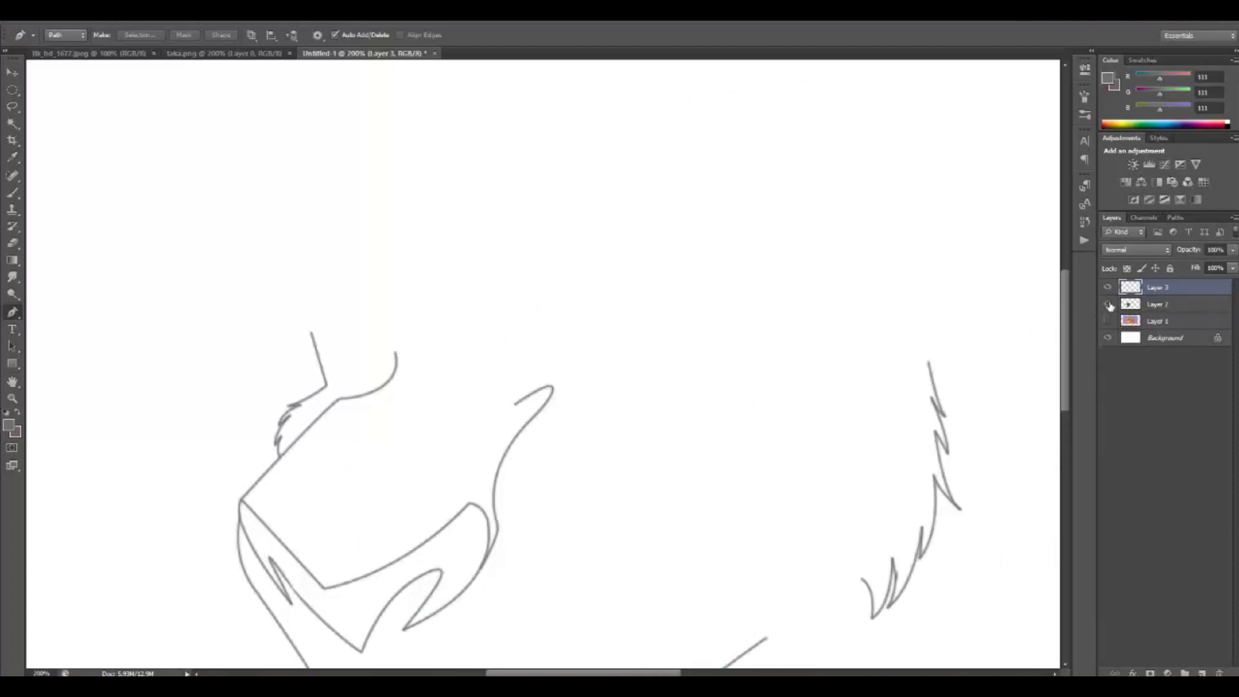
# Step: Trace the head outline from the far brow over the forehead toward the near ear and stroke the path, checking both reference images
pyautogui.click(1108, 304)
pyautogui.click(319, 300)
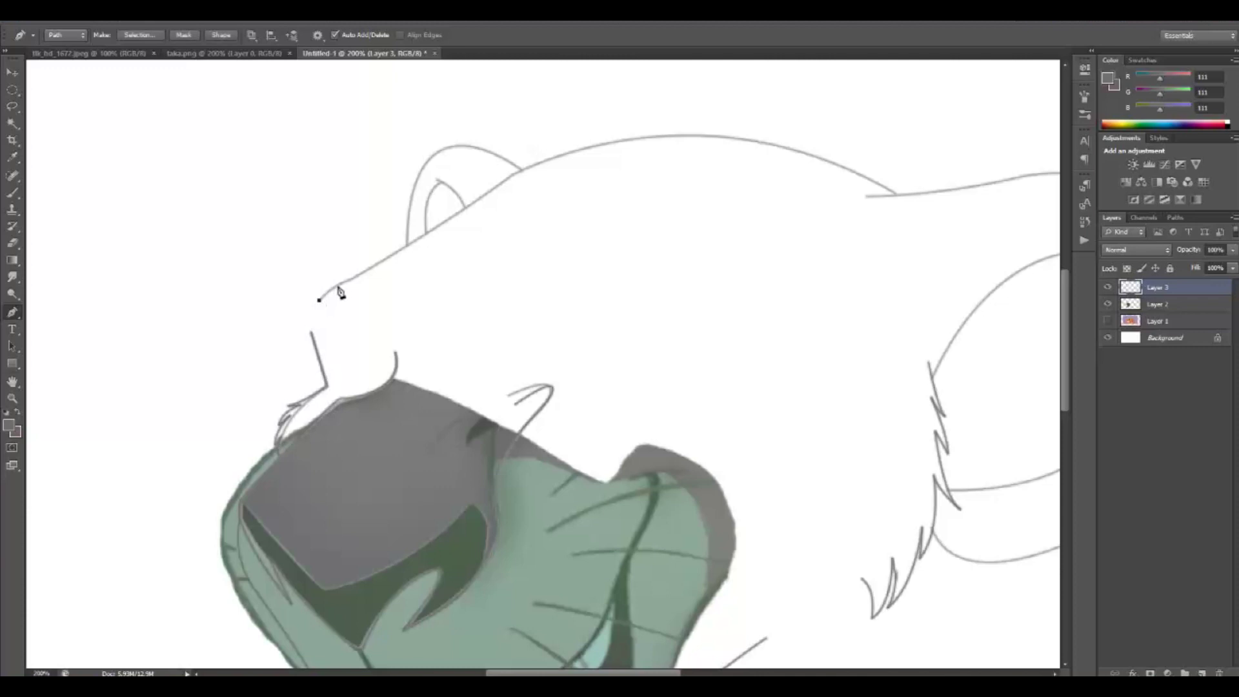
pyautogui.moveTo(347, 281); pyautogui.dragTo(366, 280)
pyautogui.click(213, 53)
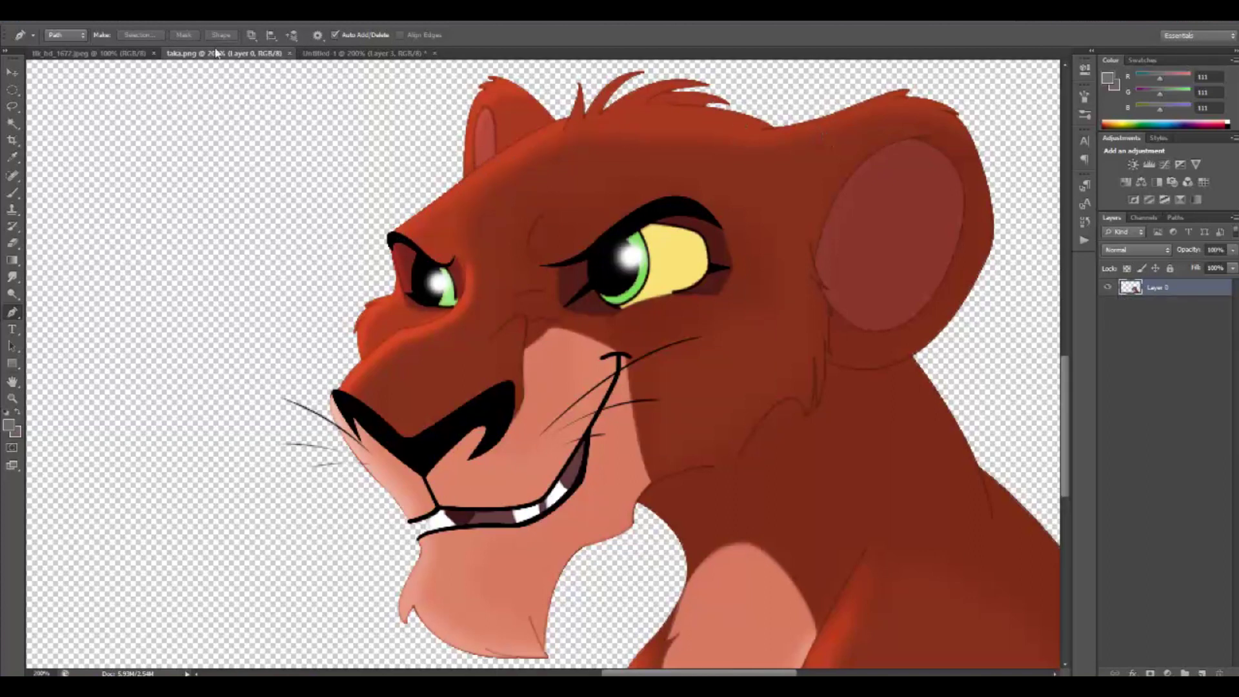
pyautogui.click(97, 52)
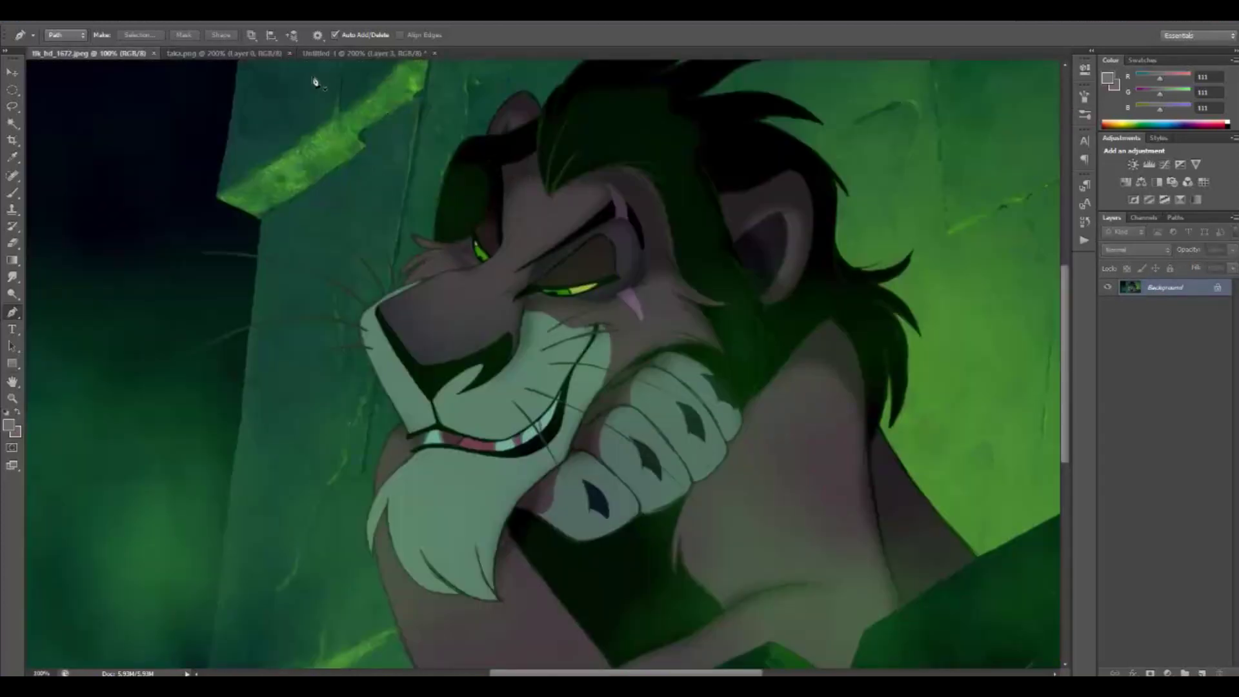
pyautogui.click(255, 55)
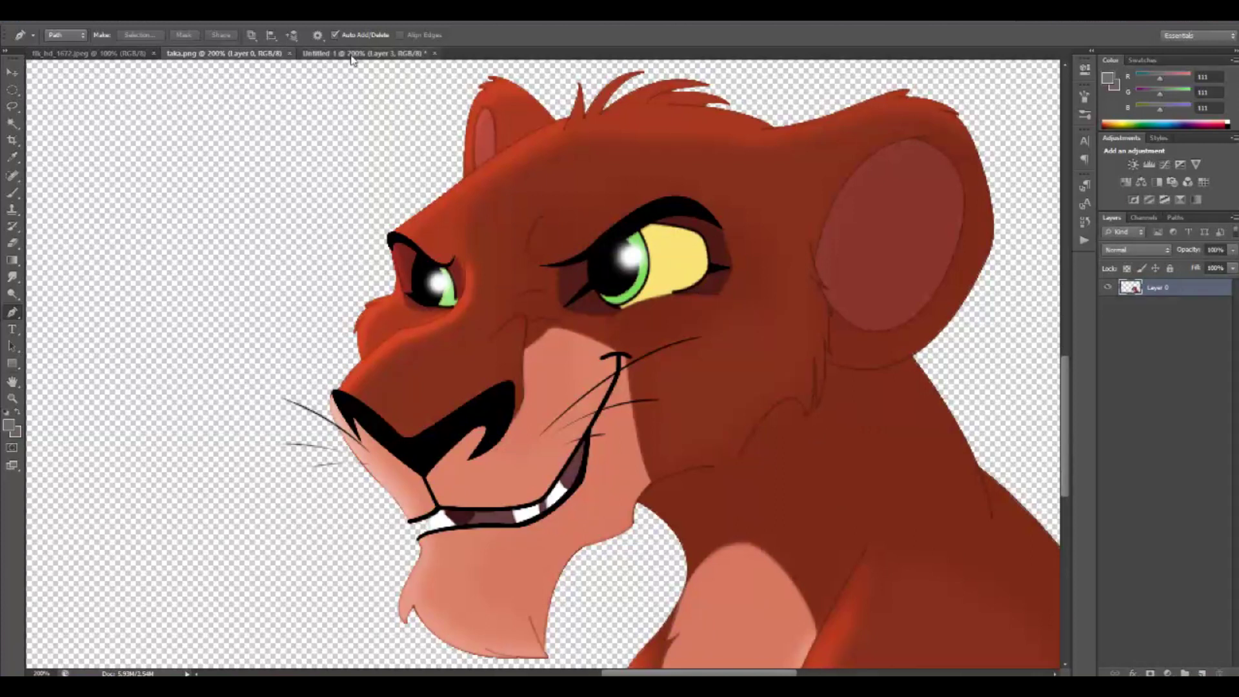
pyautogui.click(355, 53)
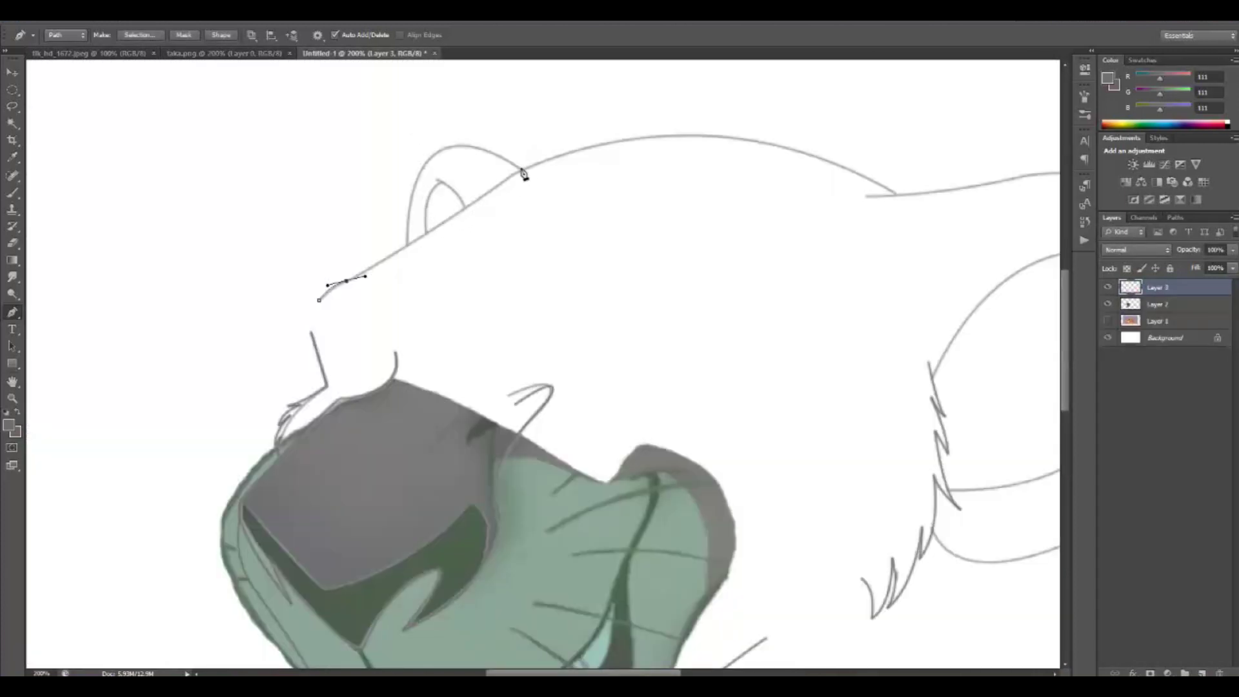
pyautogui.moveTo(524, 173); pyautogui.dragTo(597, 111)
pyautogui.hscroll(2, 598, 110)
pyautogui.moveTo(831, 193); pyautogui.dragTo(1043, 323)
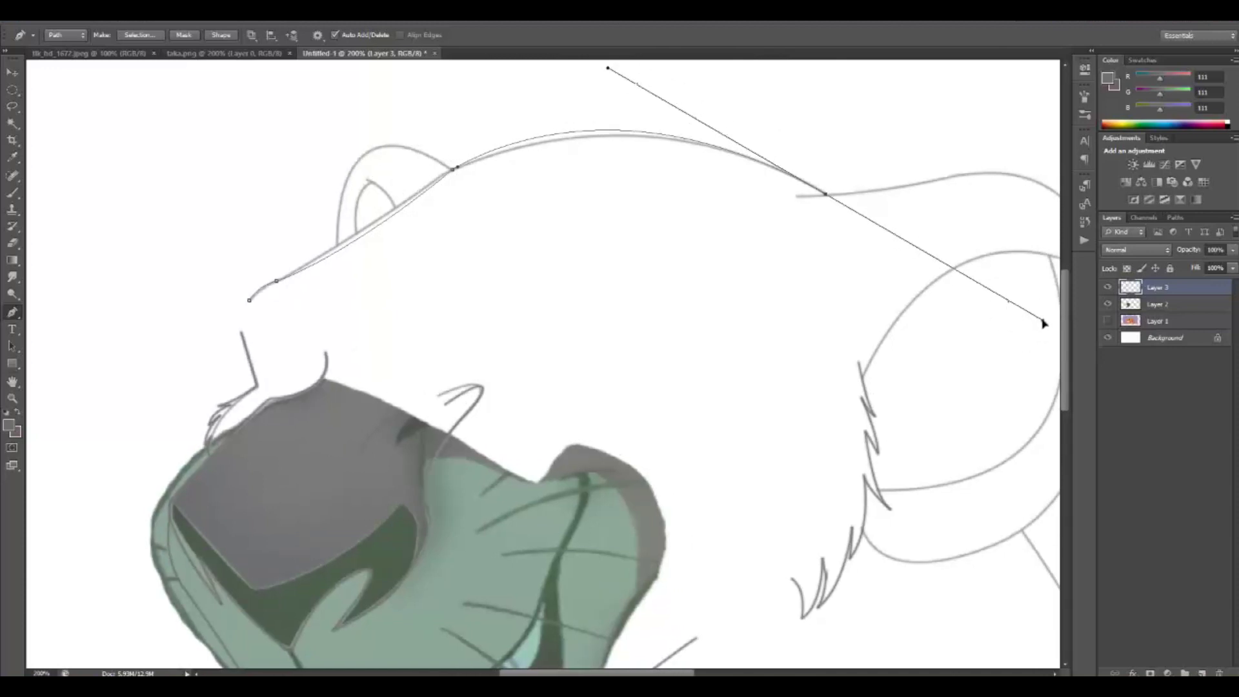
pyautogui.rightClick(654, 279)
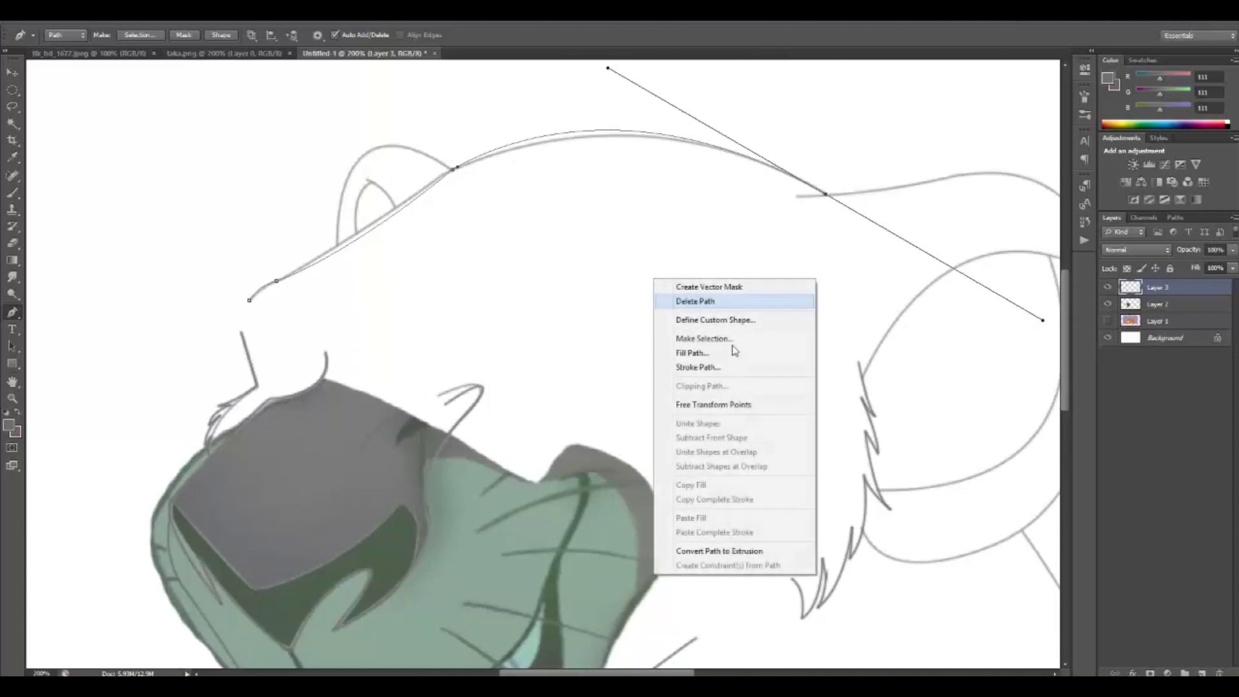
pyautogui.click(712, 368)
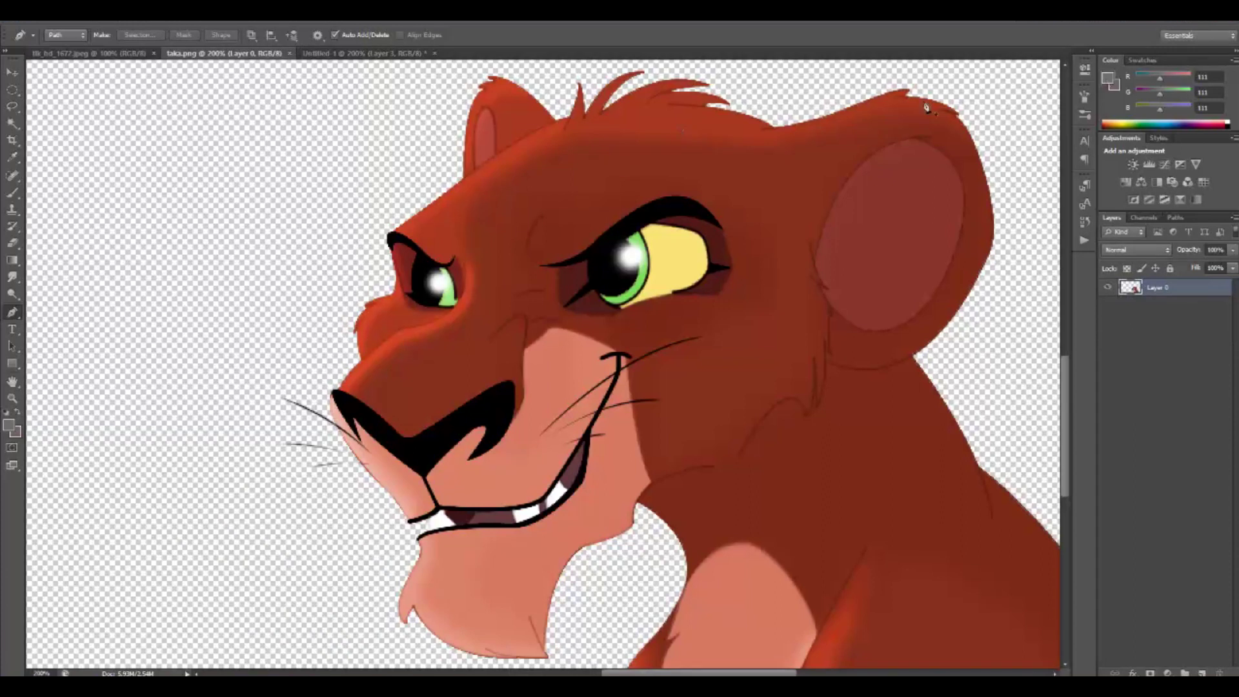
# Step: Compare the ears in both reference images and trace the far ear's outer contour on Layer 3 with the Pen tool
pyautogui.click(74, 53)
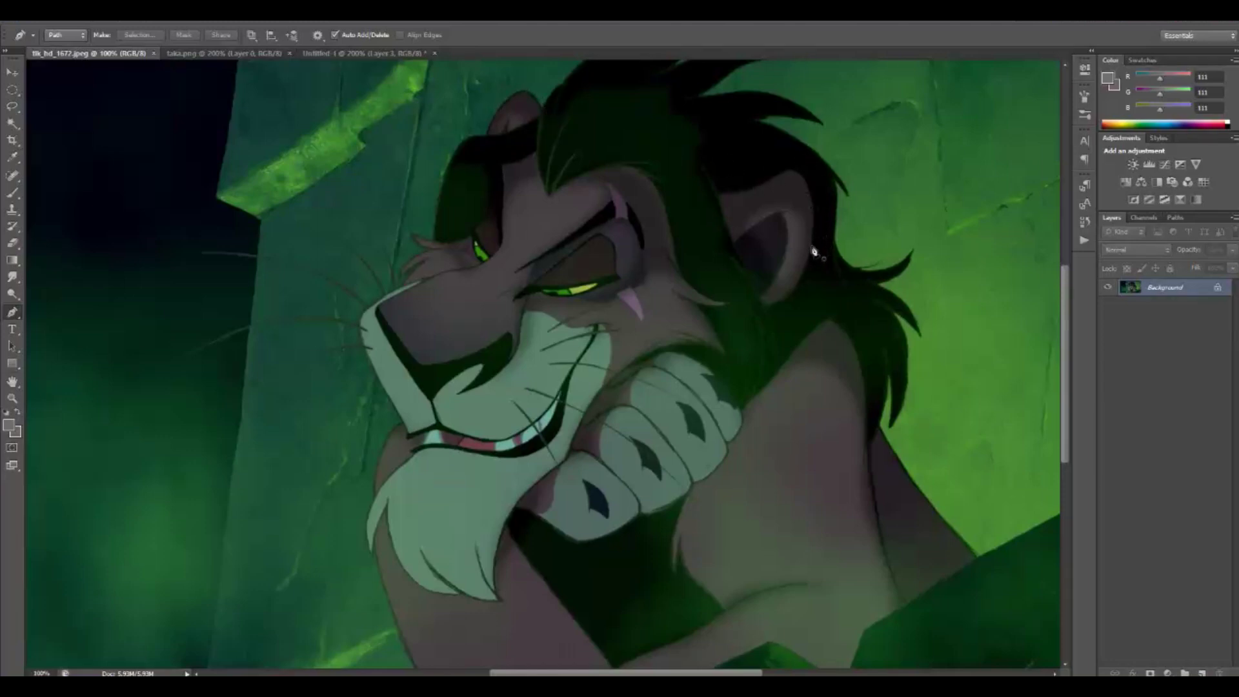
pyautogui.click(248, 53)
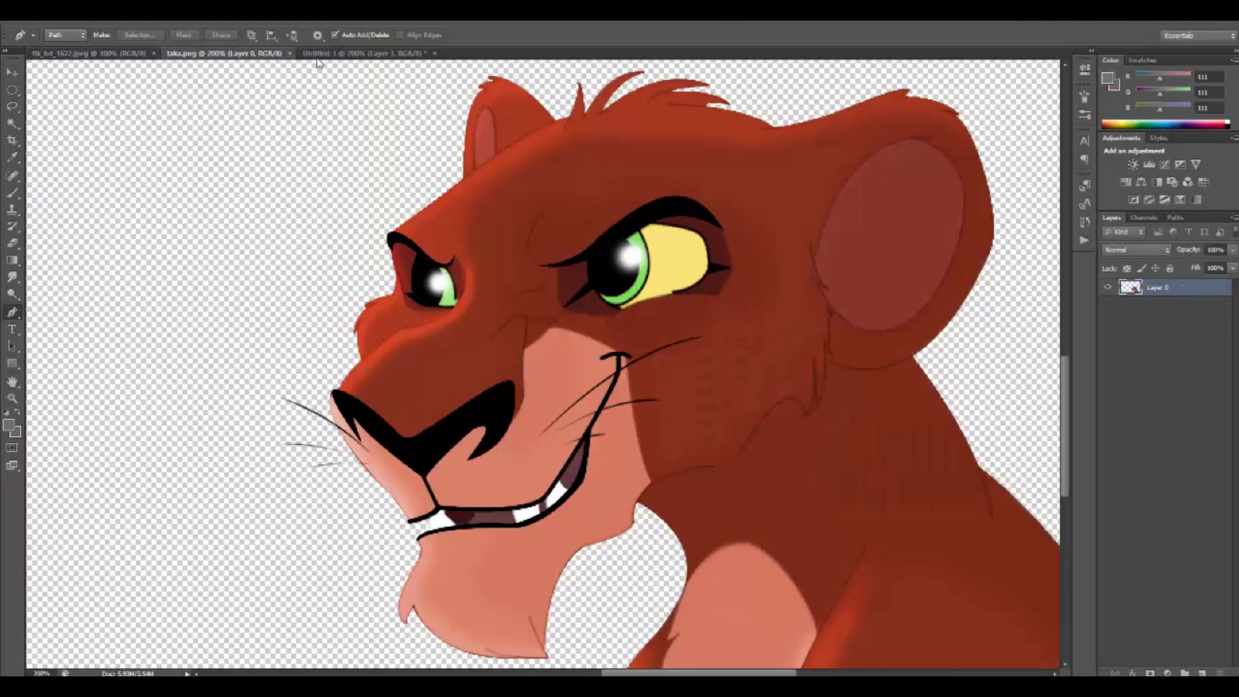
pyautogui.click(317, 53)
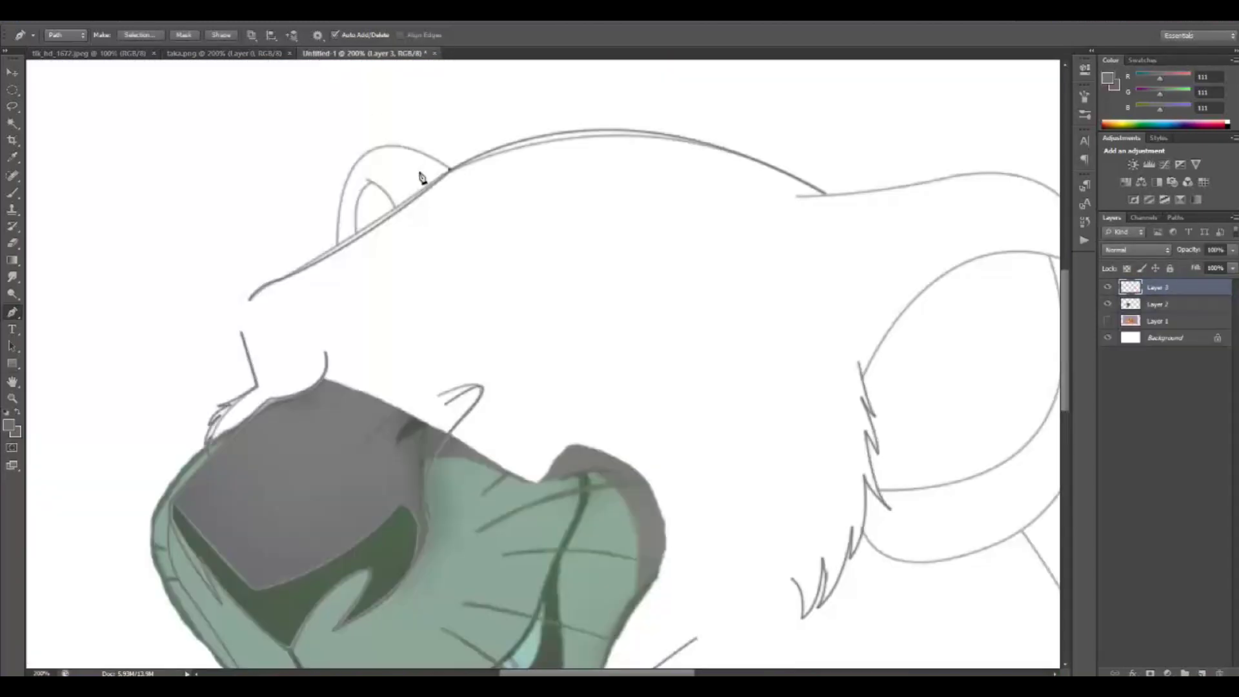
pyautogui.moveTo(365, 140)
pyautogui.mouseDown()
pyautogui.moveTo(337, 155)
pyautogui.moveTo(356, 149)
pyautogui.mouseUp()
# Step: Compare the ears in the taka.png and tlk_hd_1672.jpeg references and undo the last segments of the far ear's inner path
pyautogui.click(227, 55)
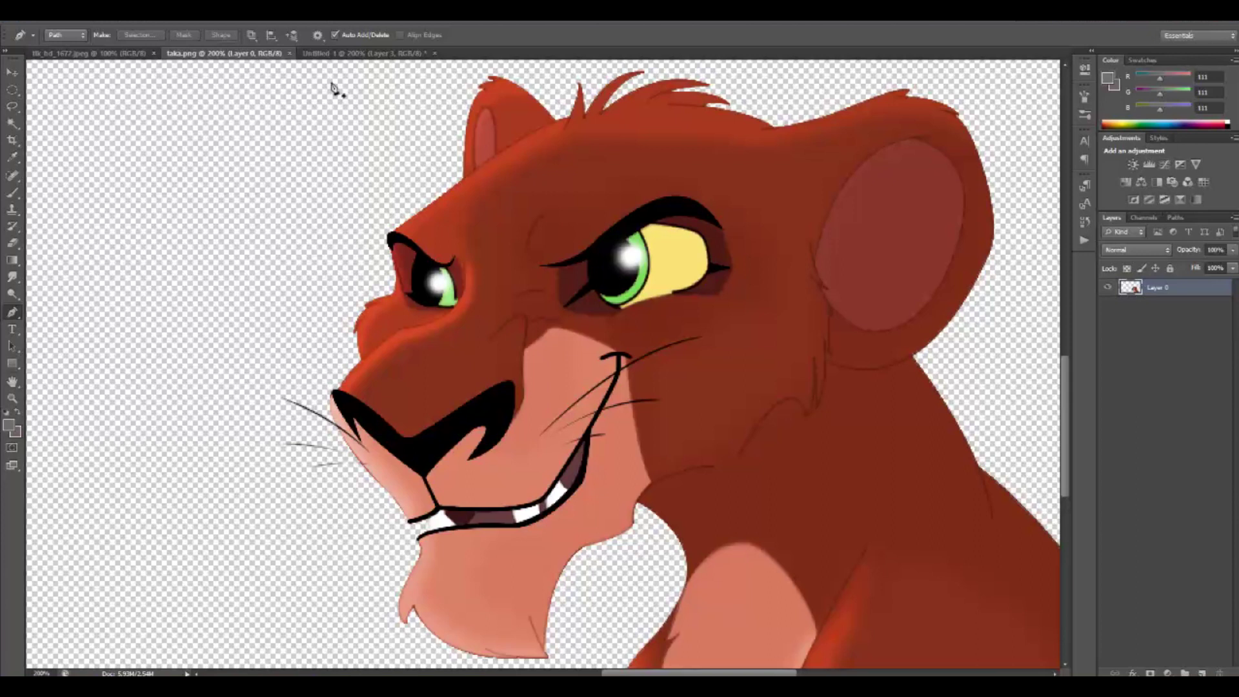
pyautogui.click(61, 54)
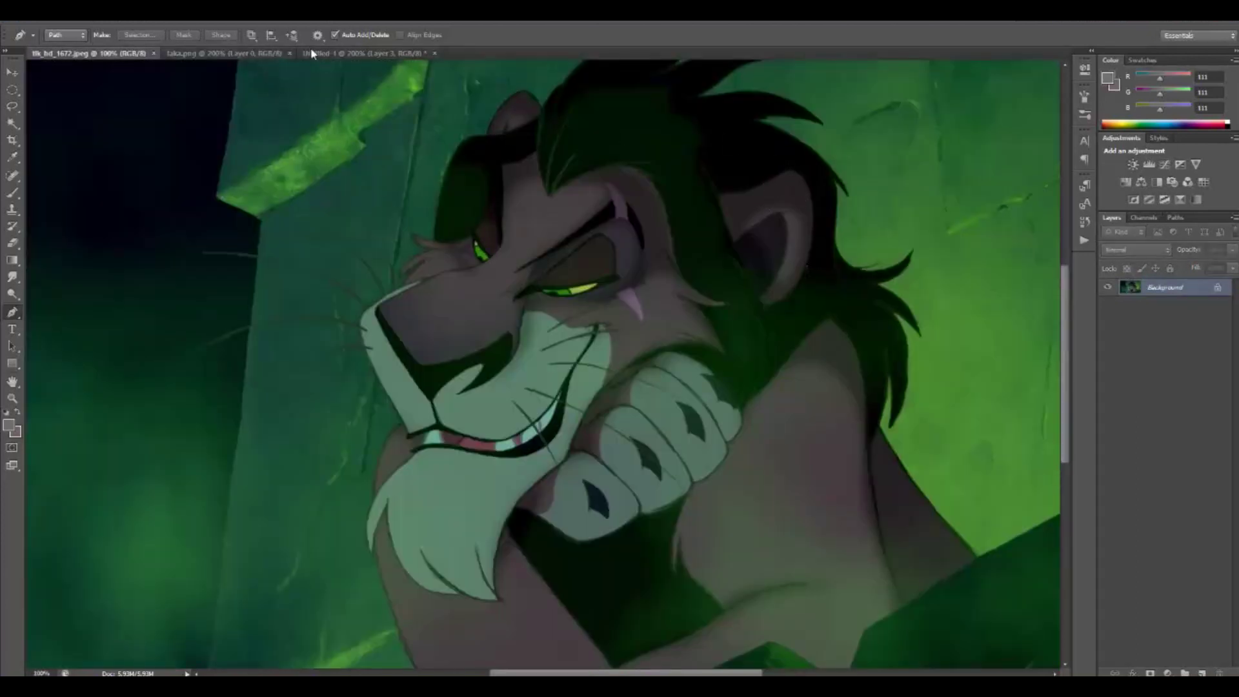
pyautogui.click(363, 54)
pyautogui.click(224, 53)
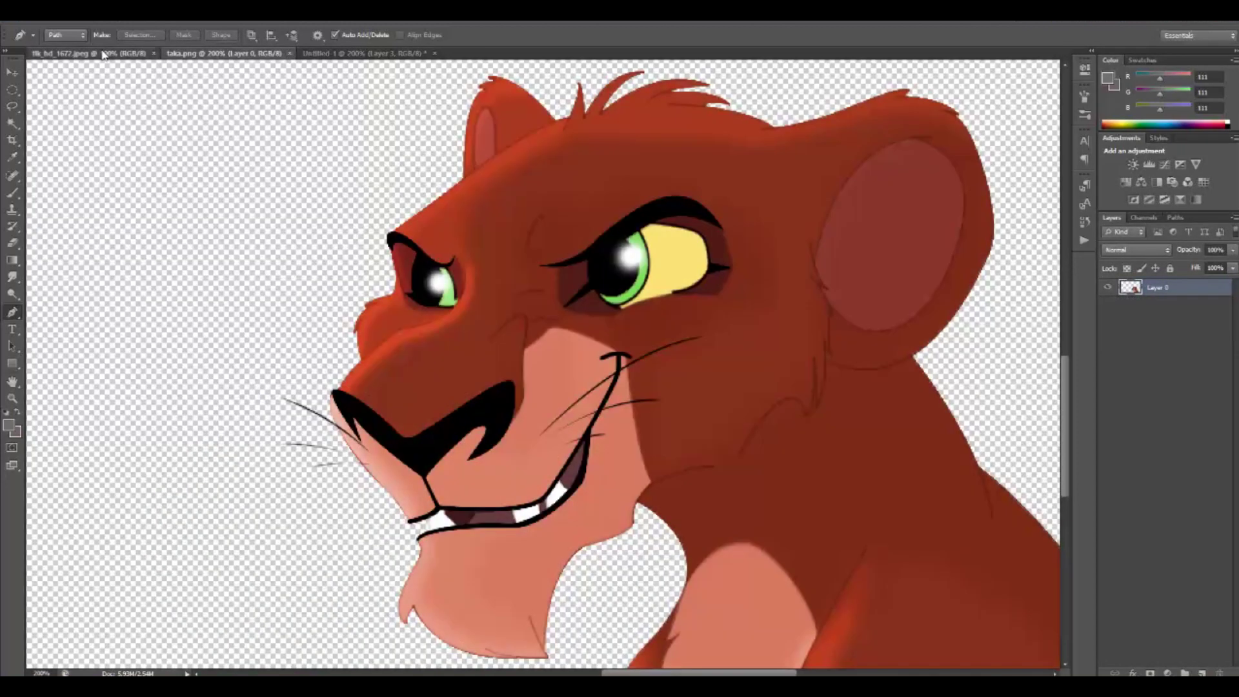
pyautogui.click(107, 55)
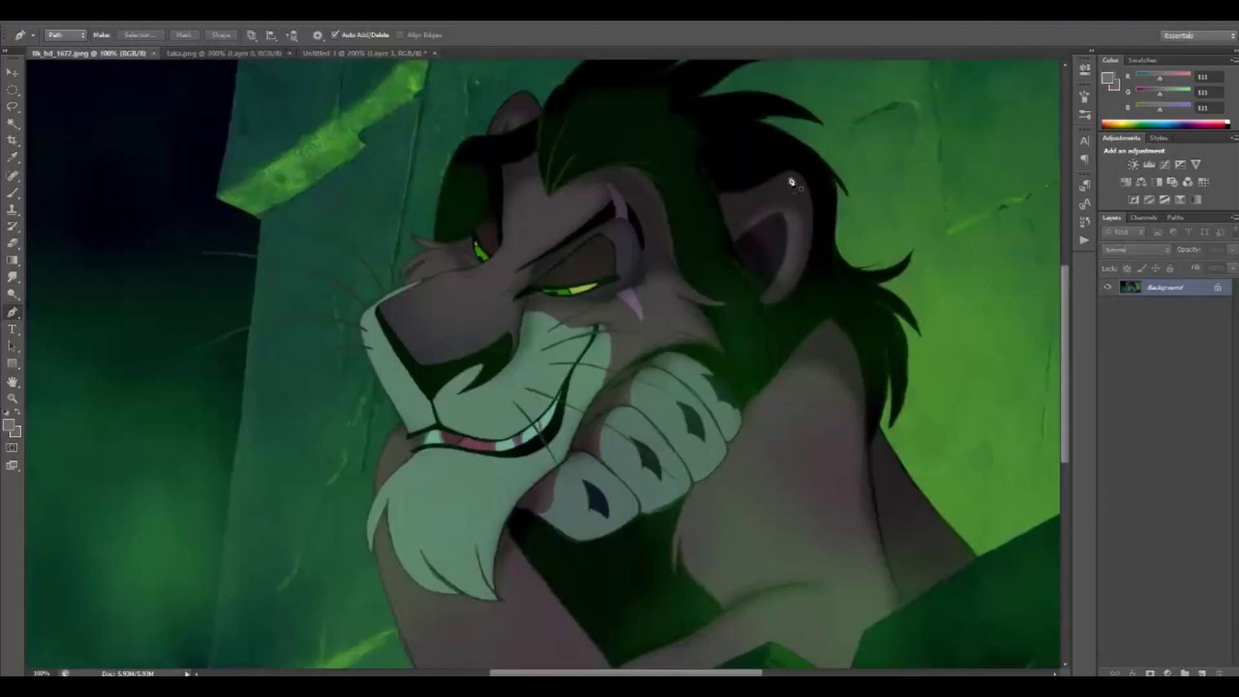
pyautogui.click(322, 54)
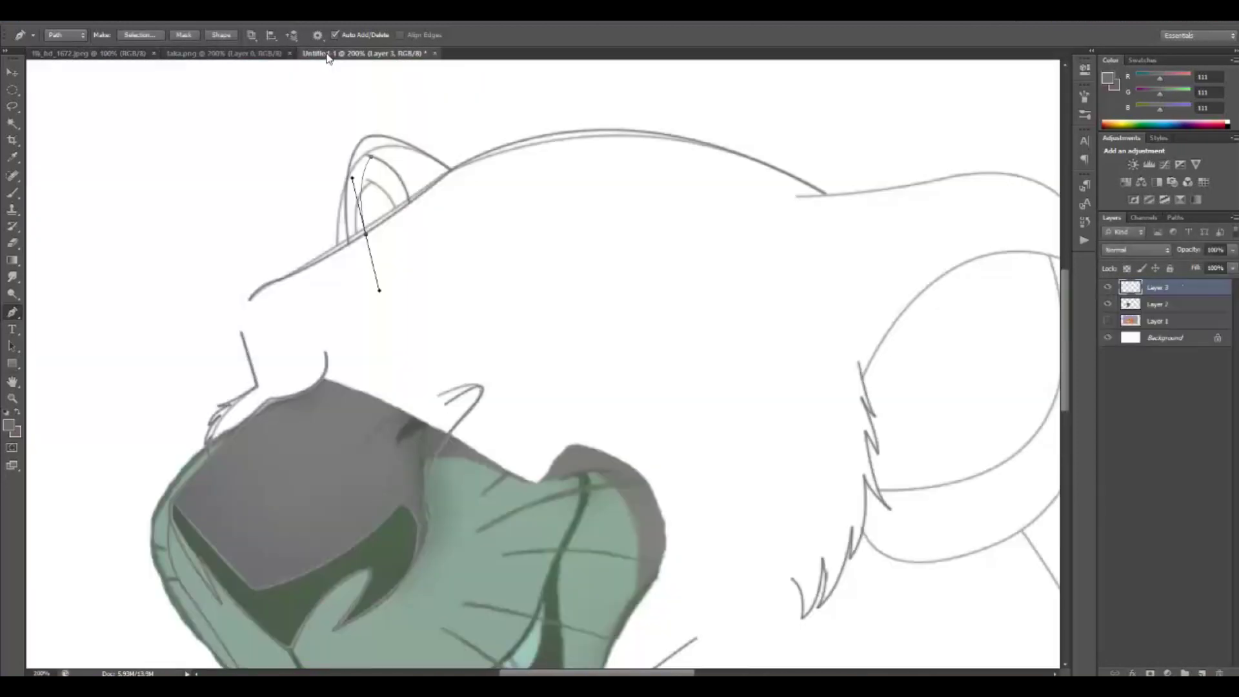
pyautogui.hotkey('ctrl', 'alt', 'z')
pyautogui.hotkey('ctrl', 'alt', 'z')
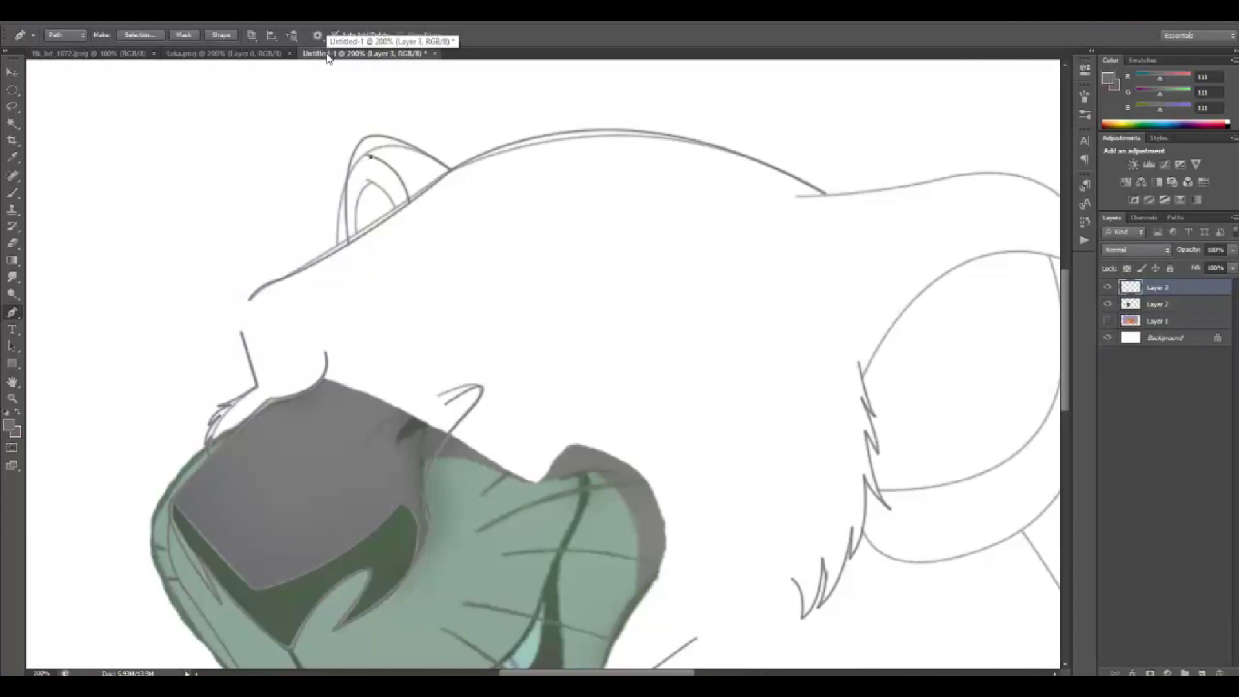
# Step: Trace both sides of the far ear's inner contour on Layer 3 with the Pen tool and stroke each path with the Brush
pyautogui.click(367, 156)
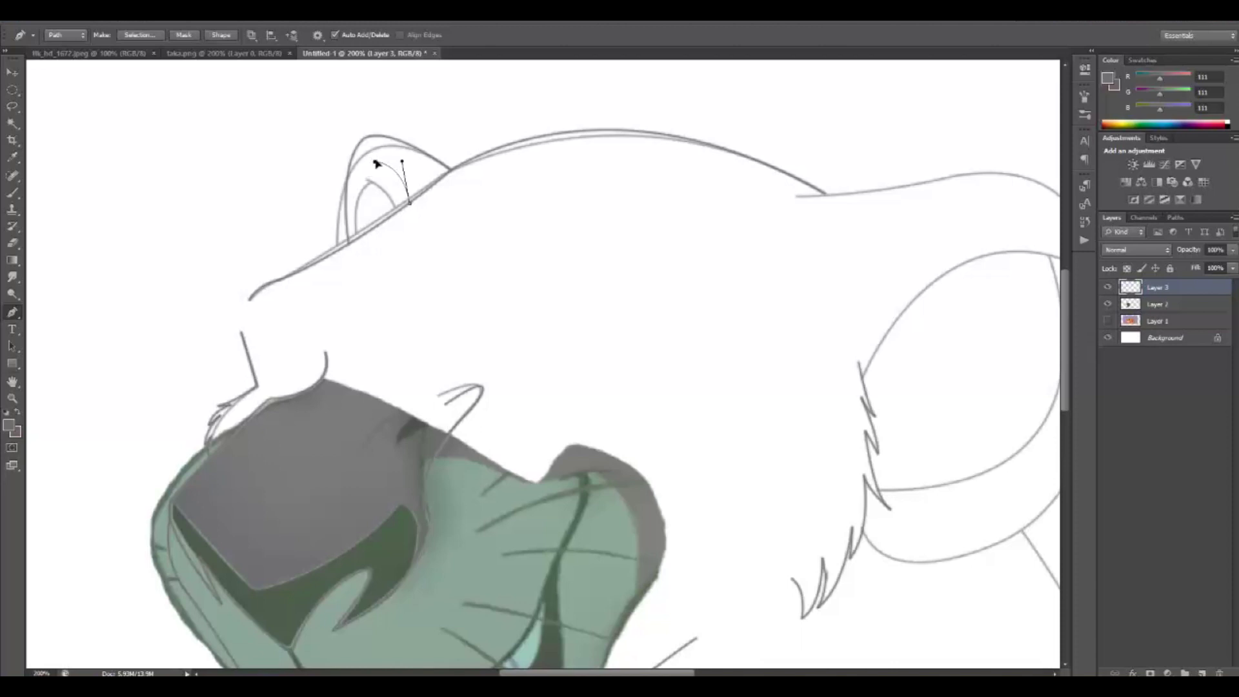
pyautogui.rightClick(478, 150)
pyautogui.click(542, 239)
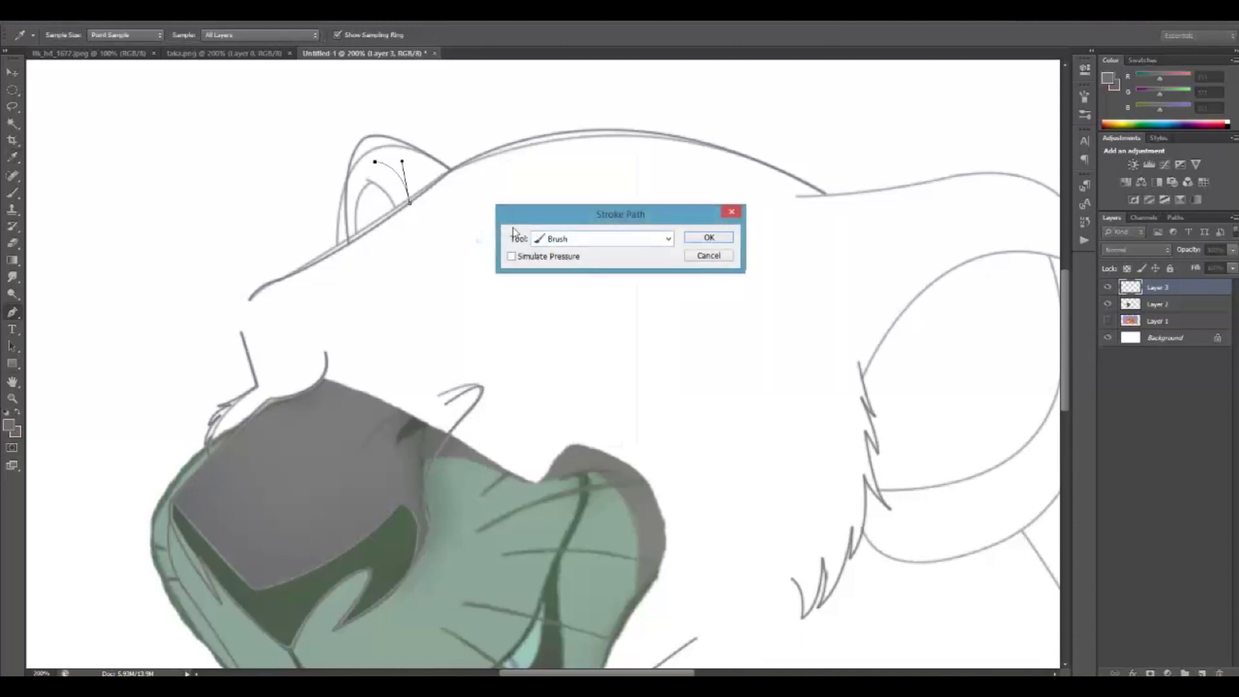
pyautogui.press('Return')
pyautogui.press('Delete')
pyautogui.click(371, 234)
pyautogui.moveTo(372, 234); pyautogui.dragTo(380, 297)
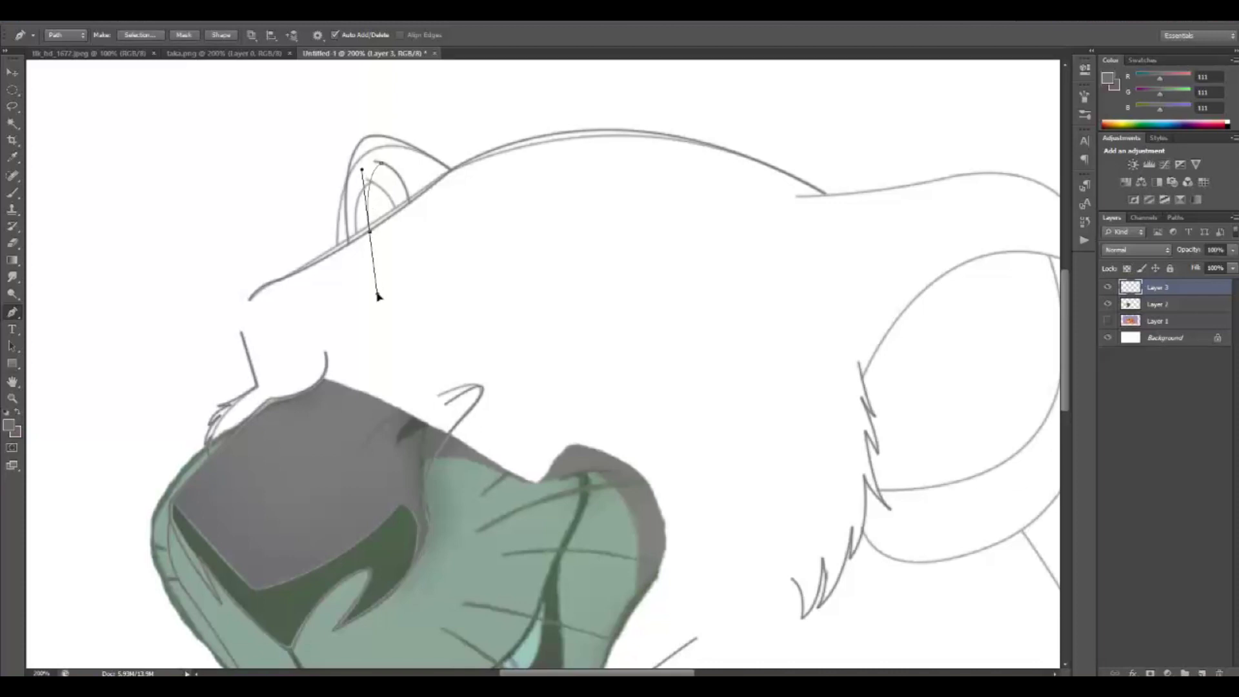
pyautogui.rightClick(426, 177)
pyautogui.click(475, 265)
pyautogui.press('Return')
pyautogui.press('Return')
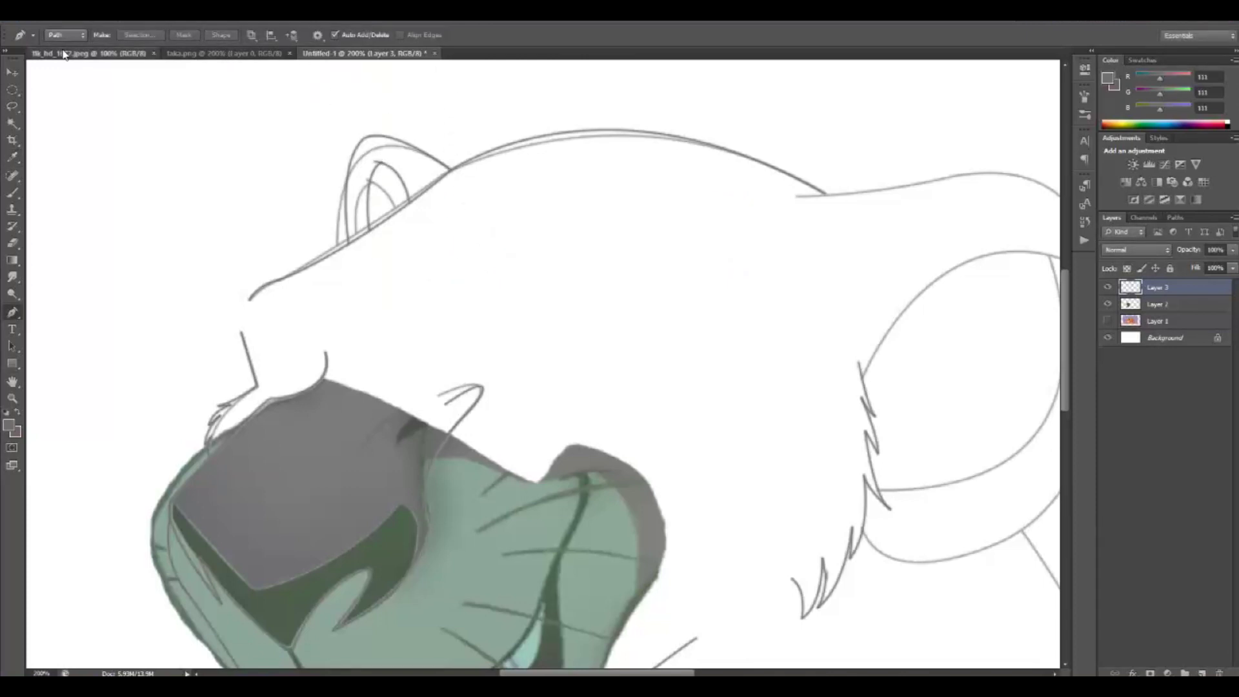
# Step: Check the lion screenshot's ear and trace the near ear's upper inner curve on Layer 3, stroking the path
pyautogui.click(87, 53)
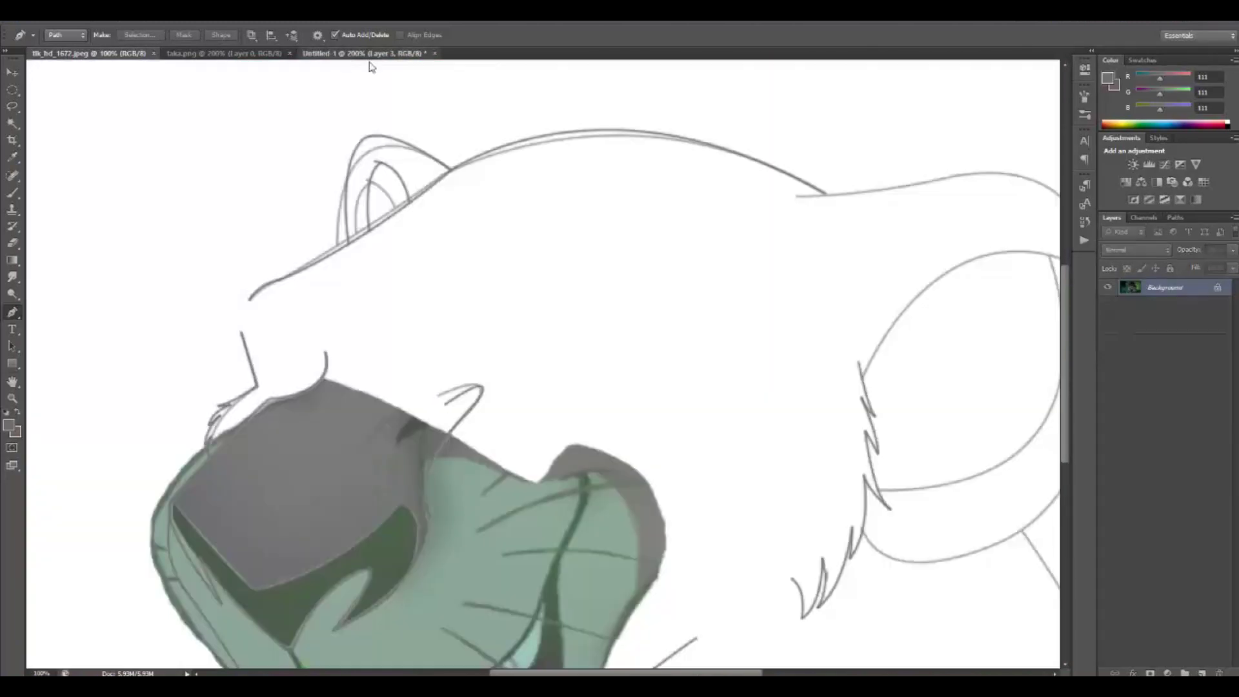
pyautogui.click(348, 53)
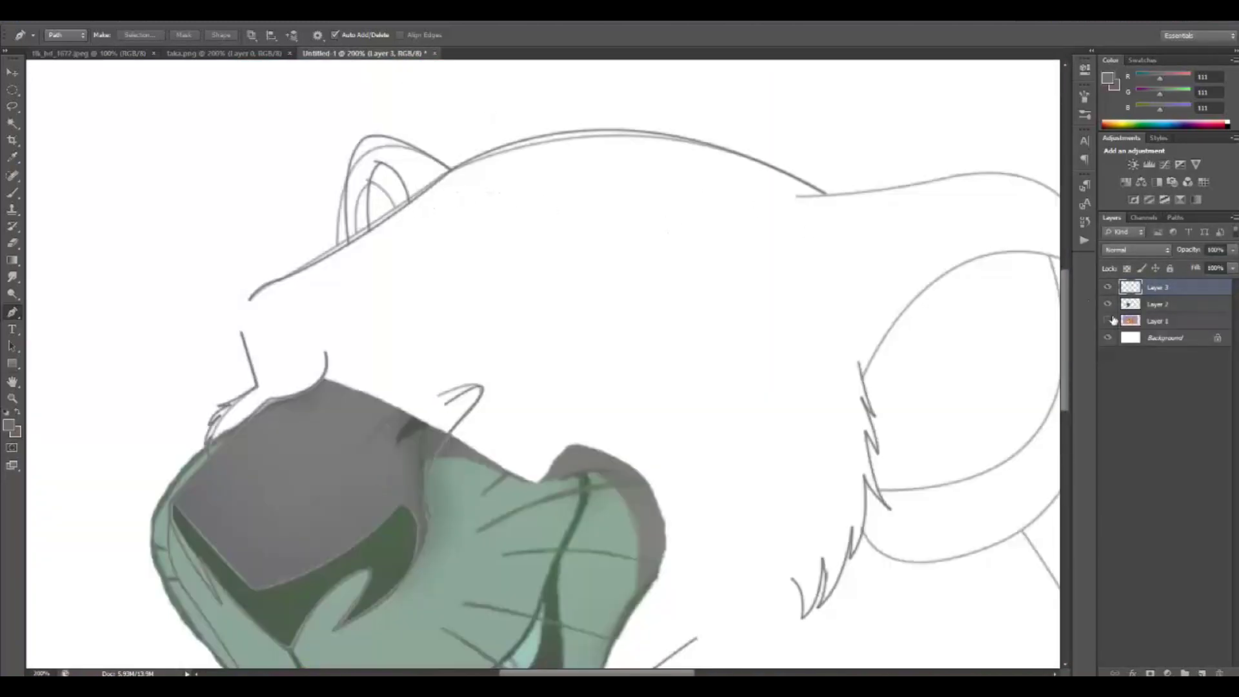
pyautogui.click(82, 53)
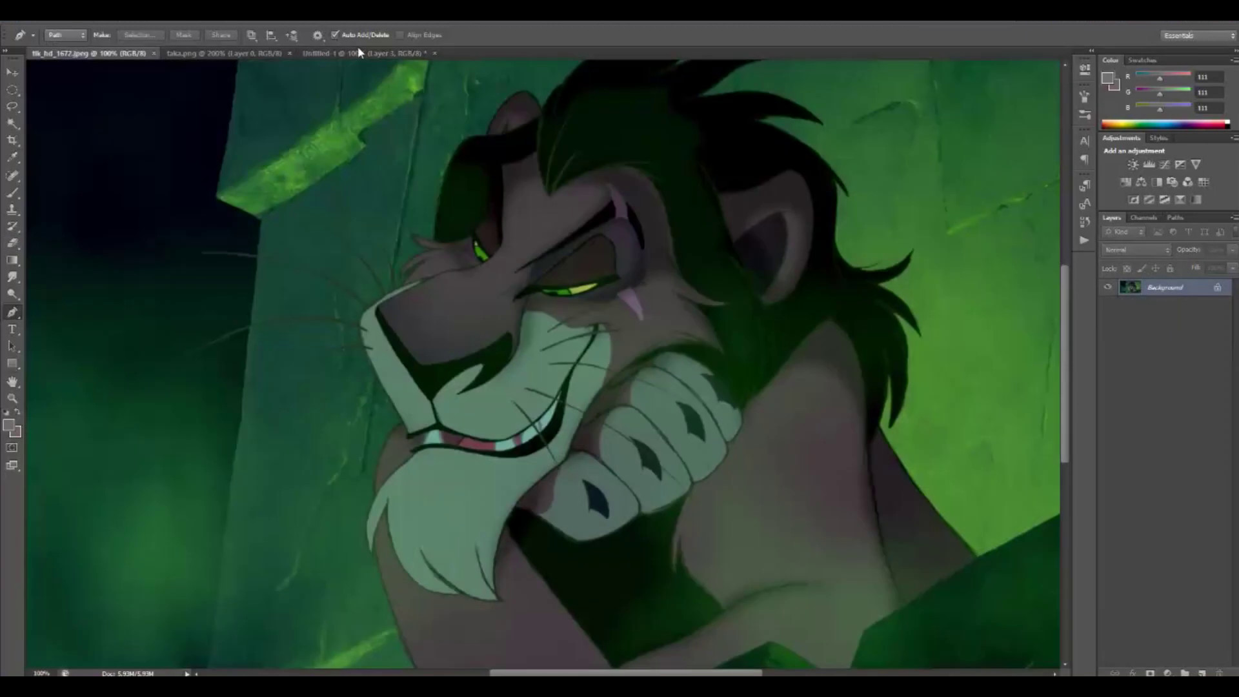
pyautogui.click(359, 52)
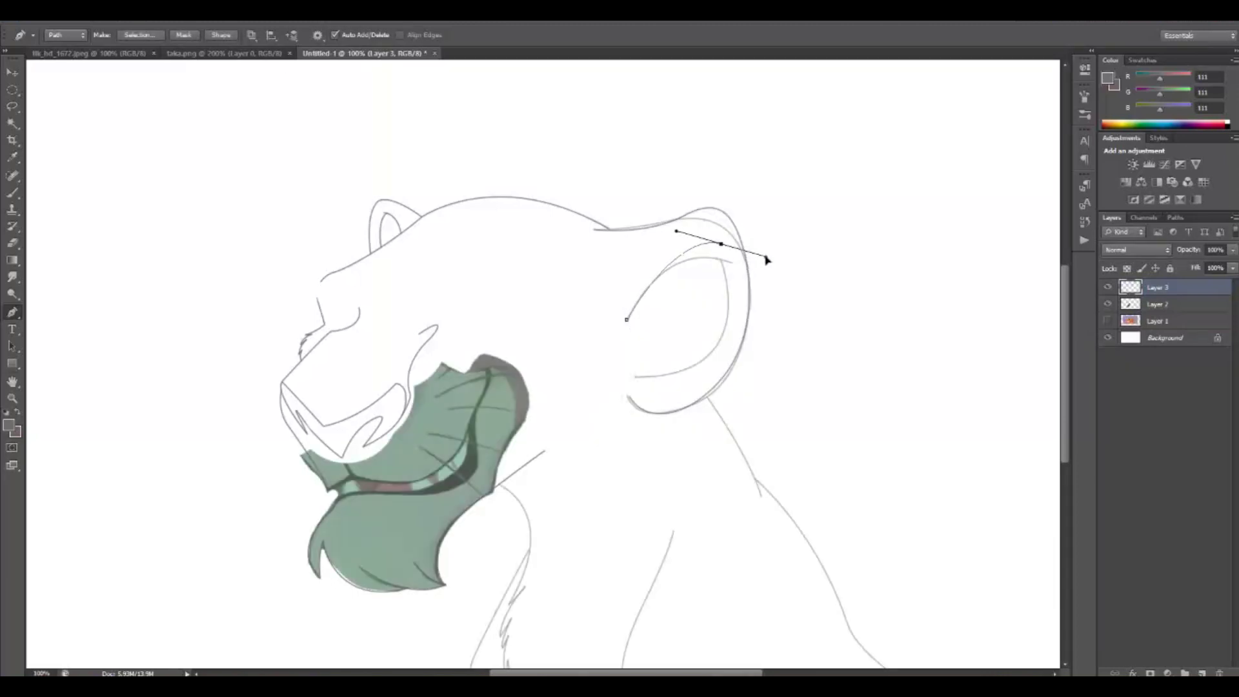
pyautogui.moveTo(722, 245); pyautogui.dragTo(721, 247)
pyautogui.rightClick(739, 273)
pyautogui.click(774, 361)
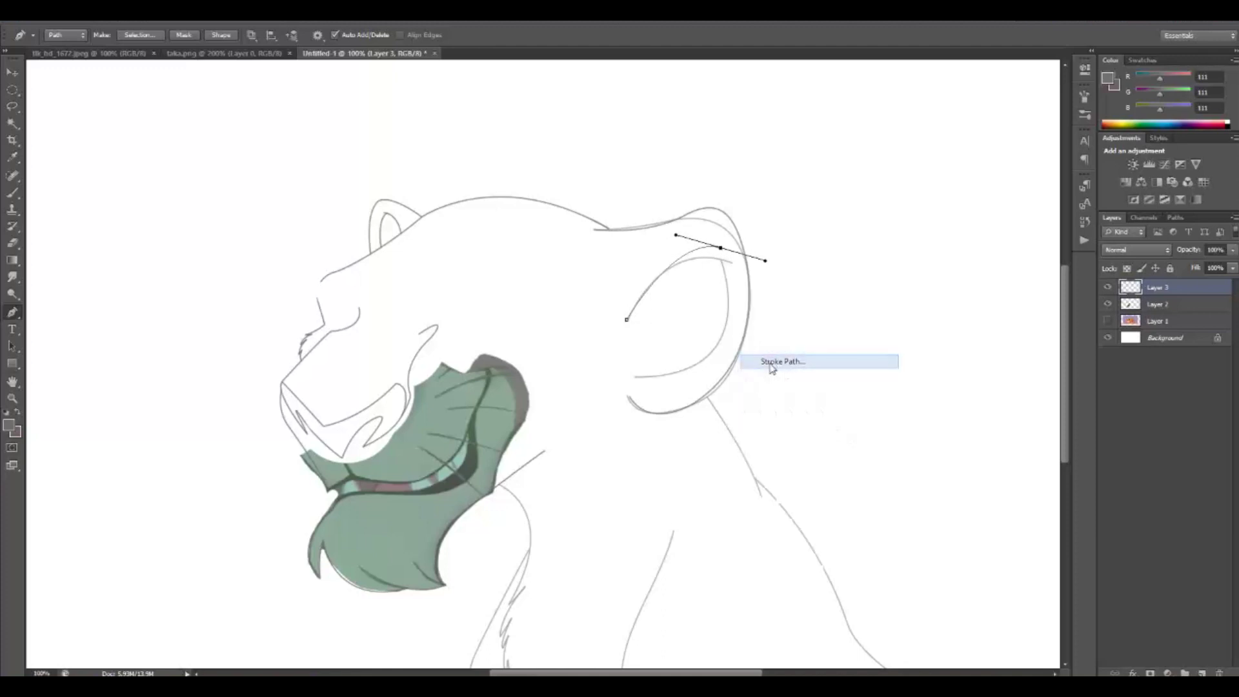
pyautogui.press('Return')
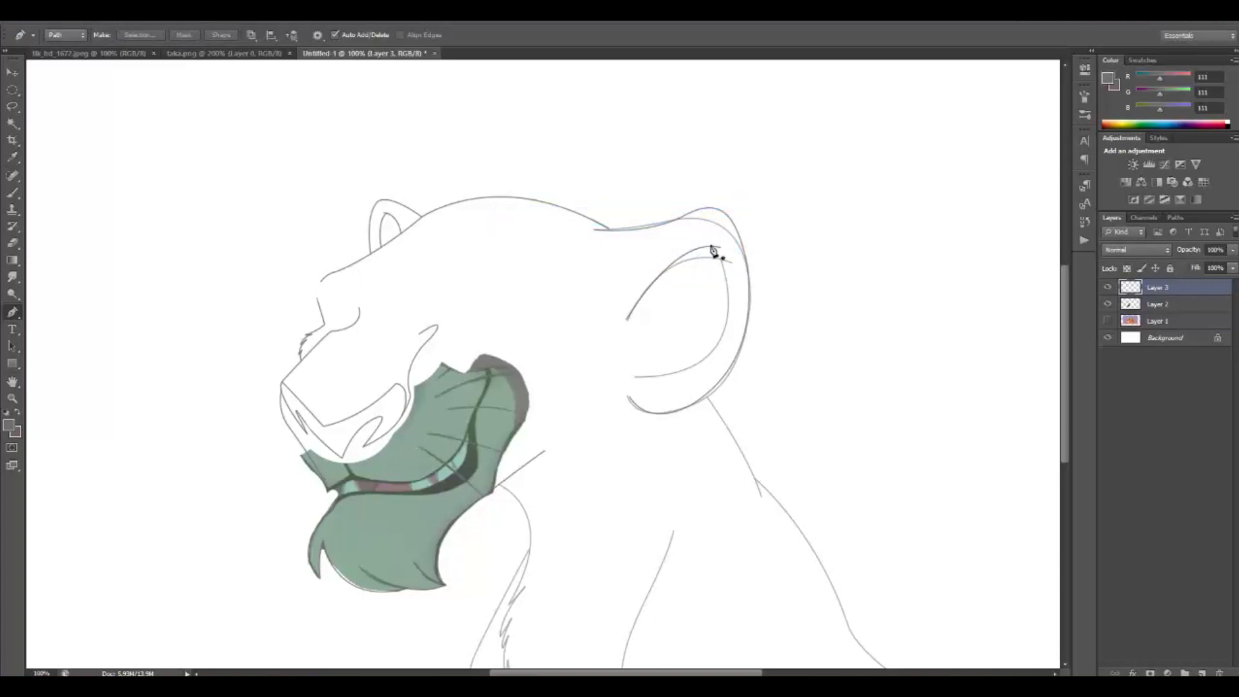
# Step: Try to trace and stroke the near ear's rear and lower inner curve at the 100% view
pyautogui.click(712, 247)
pyautogui.moveTo(632, 375); pyautogui.dragTo(520, 368)
pyautogui.hotkey('ctrl', 'z')
pyautogui.moveTo(727, 298); pyautogui.dragTo(728, 339)
pyautogui.moveTo(635, 377); pyautogui.dragTo(565, 381)
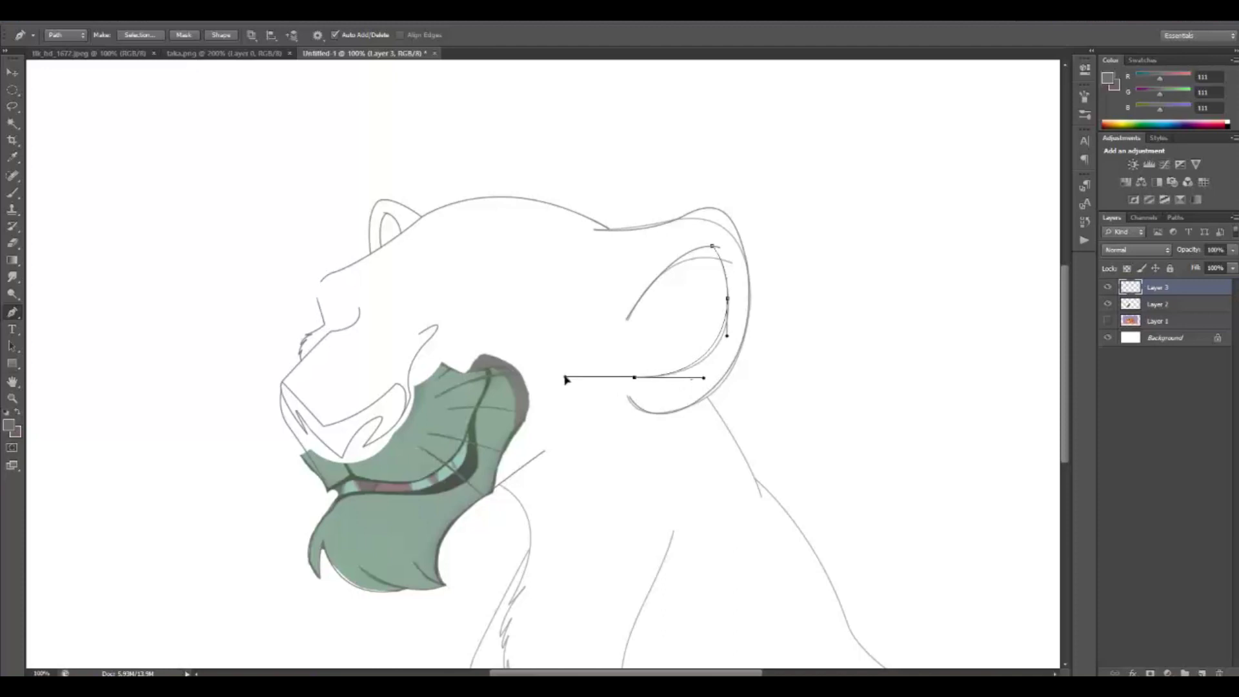
pyautogui.rightClick(811, 287)
pyautogui.click(839, 377)
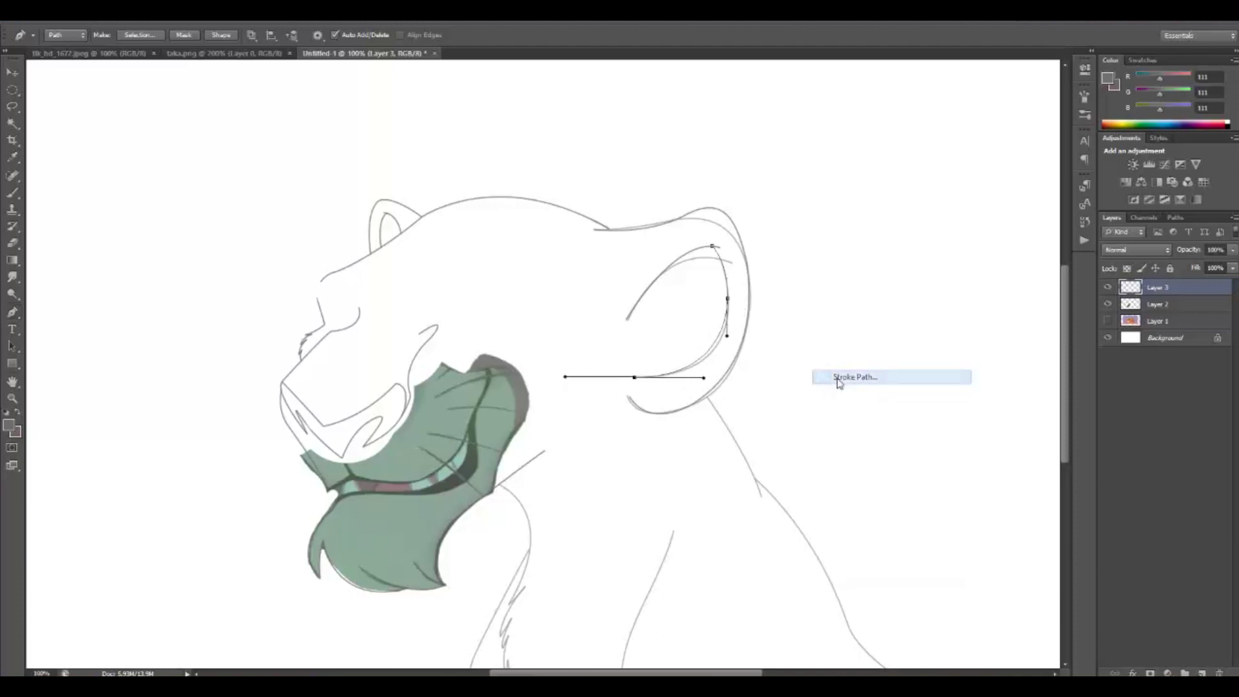
pyautogui.press('Return')
pyautogui.press('Return')
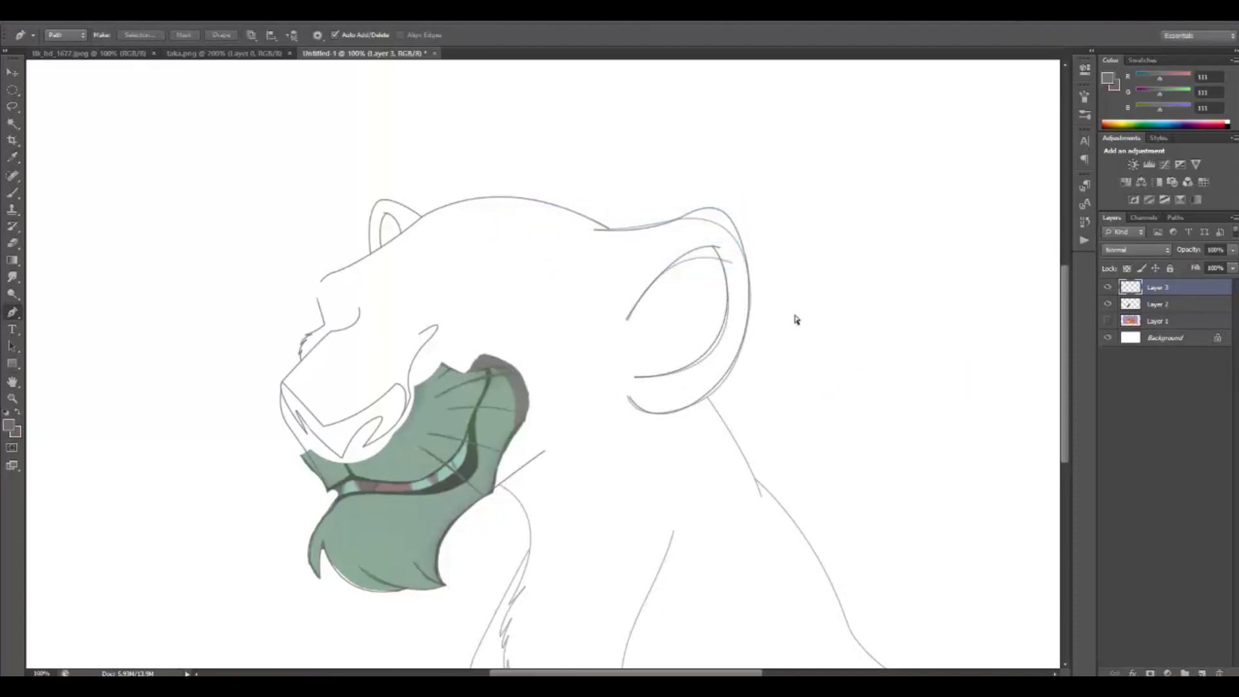
# Step: Trace the near ear's inner contour from its upper tip around the rear to the lower fur edge at 200% and stroke it
pyautogui.hotkey('ctrl', '+')
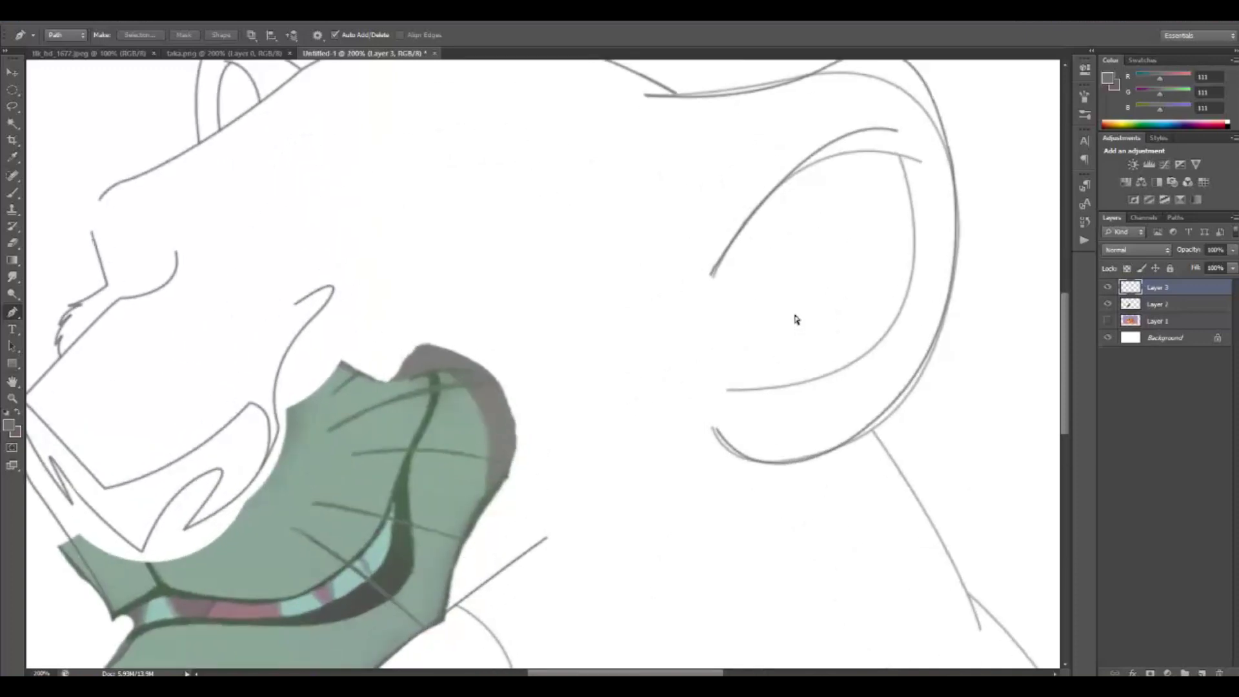
pyautogui.click(883, 129)
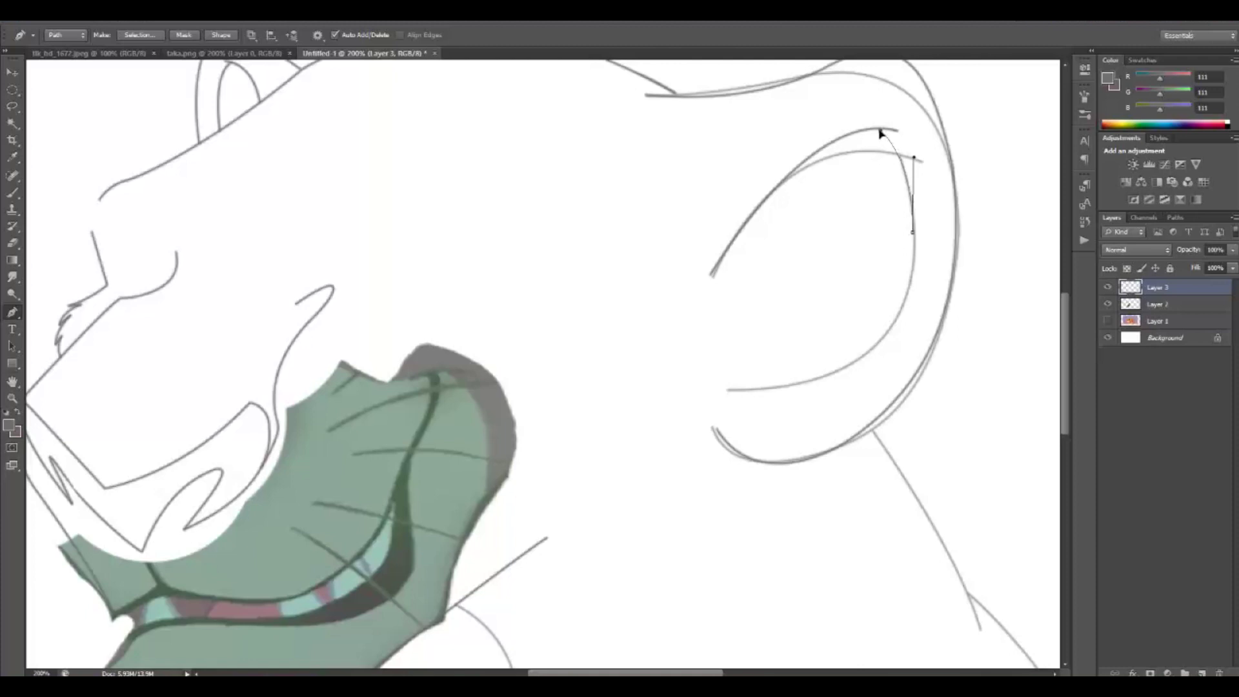
pyautogui.rightClick(930, 186)
pyautogui.click(802, 392)
pyautogui.moveTo(729, 389); pyautogui.dragTo(564, 369)
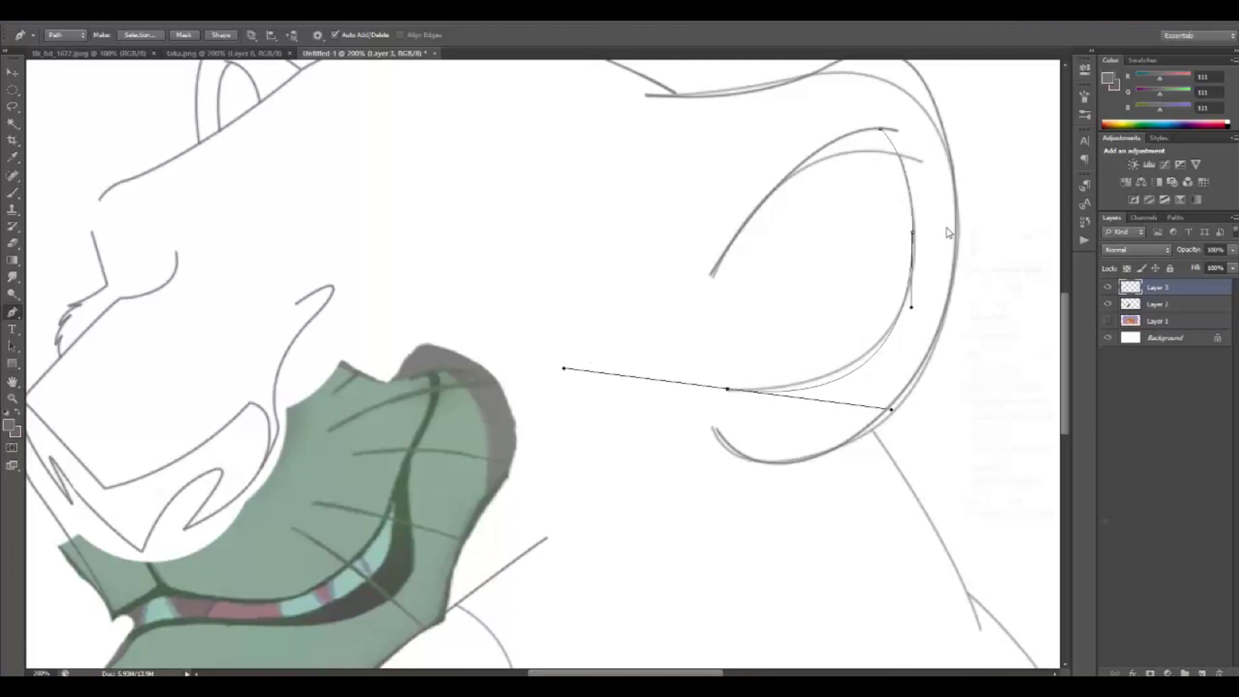
pyautogui.rightClick(947, 233)
pyautogui.click(976, 314)
pyautogui.press('Return')
# Step: Trace the jagged fur tufts along the front of the near ear down to the cheek and stroke the path on Layer 3
pyautogui.press('p')
pyautogui.click(703, 258)
pyautogui.click(704, 298)
pyautogui.click(721, 340)
pyautogui.click(716, 375)
pyautogui.click(694, 453)
pyautogui.click(628, 556)
pyautogui.hotkey('ctrl', 'z')
pyautogui.click(630, 542)
pyautogui.hotkey('ctrl', 'z')
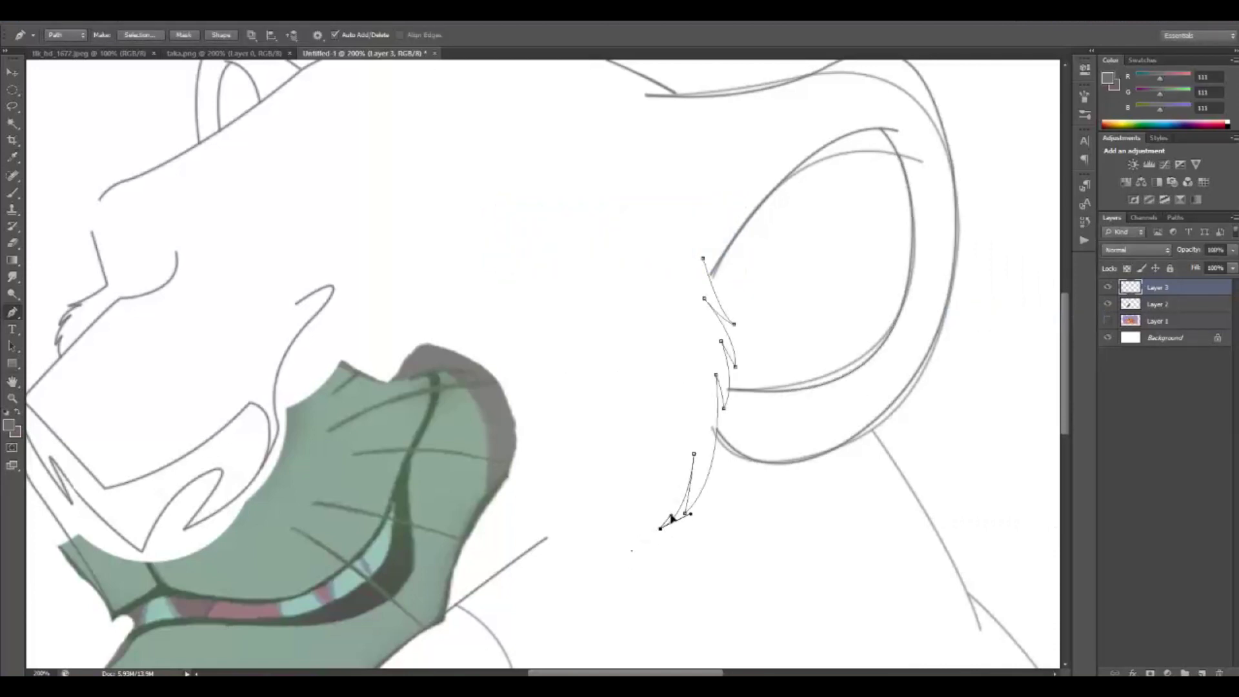
pyautogui.click(663, 466)
pyautogui.press('Return')
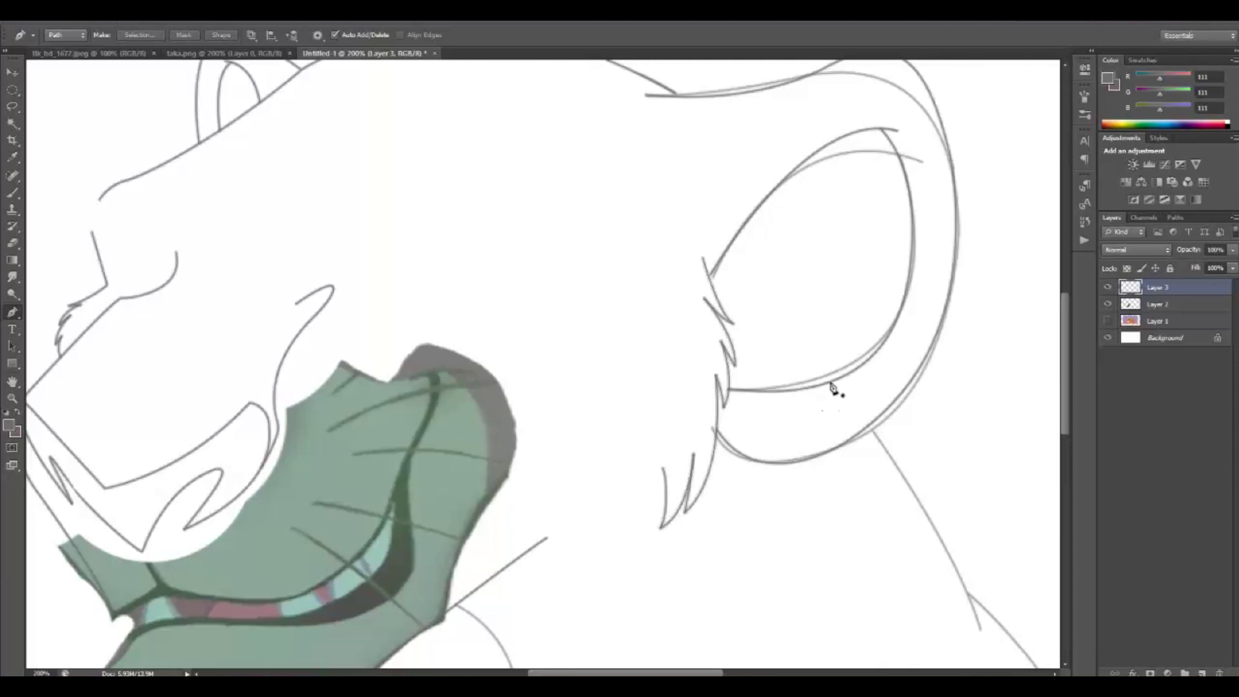
# Step: Hide Layer 2 to examine the head line art alone and compare its muzzle and cheek with the taka.png reference
pyautogui.click(1108, 304)
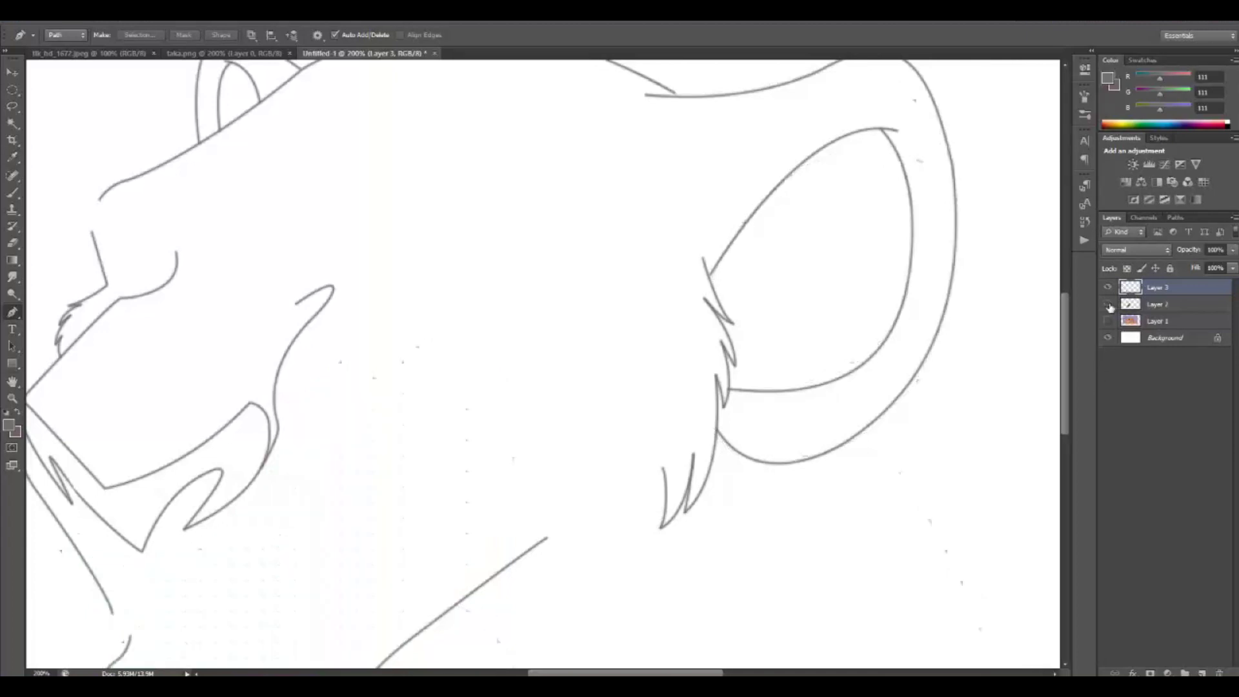
pyautogui.hotkey('ctrl', '-')
pyautogui.hotkey('ctrl', '-')
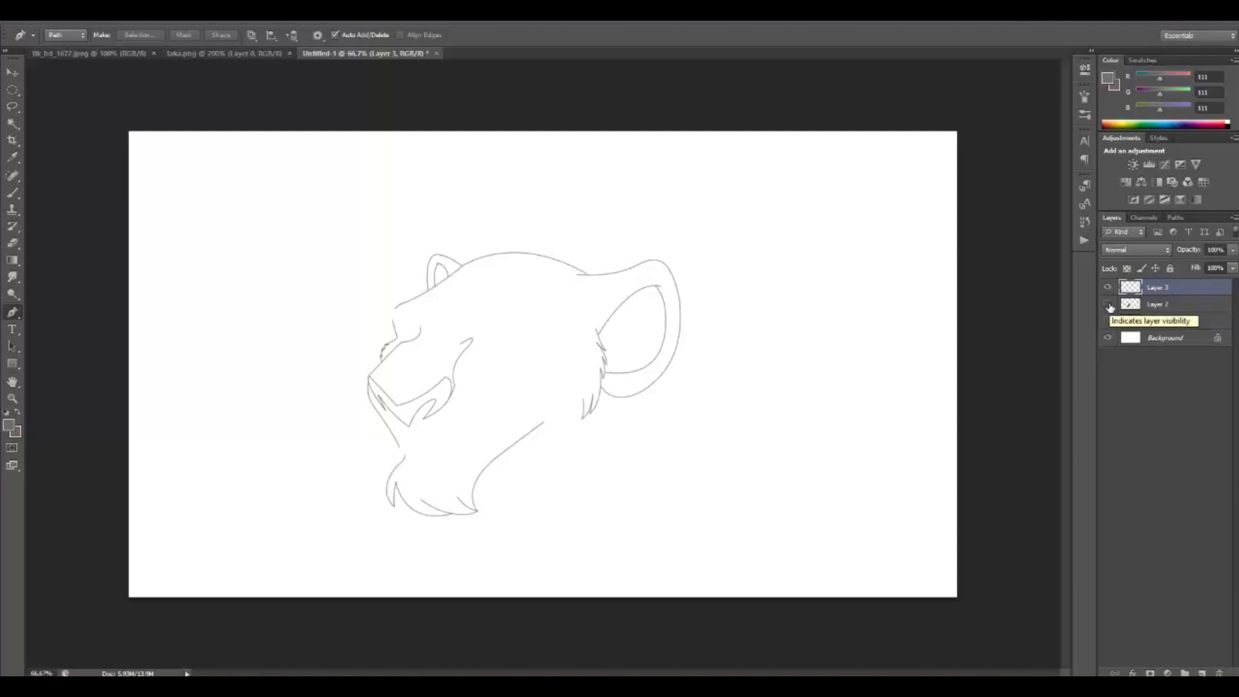
pyautogui.click(237, 49)
pyautogui.moveTo(444, 480); pyautogui.dragTo(399, 238)
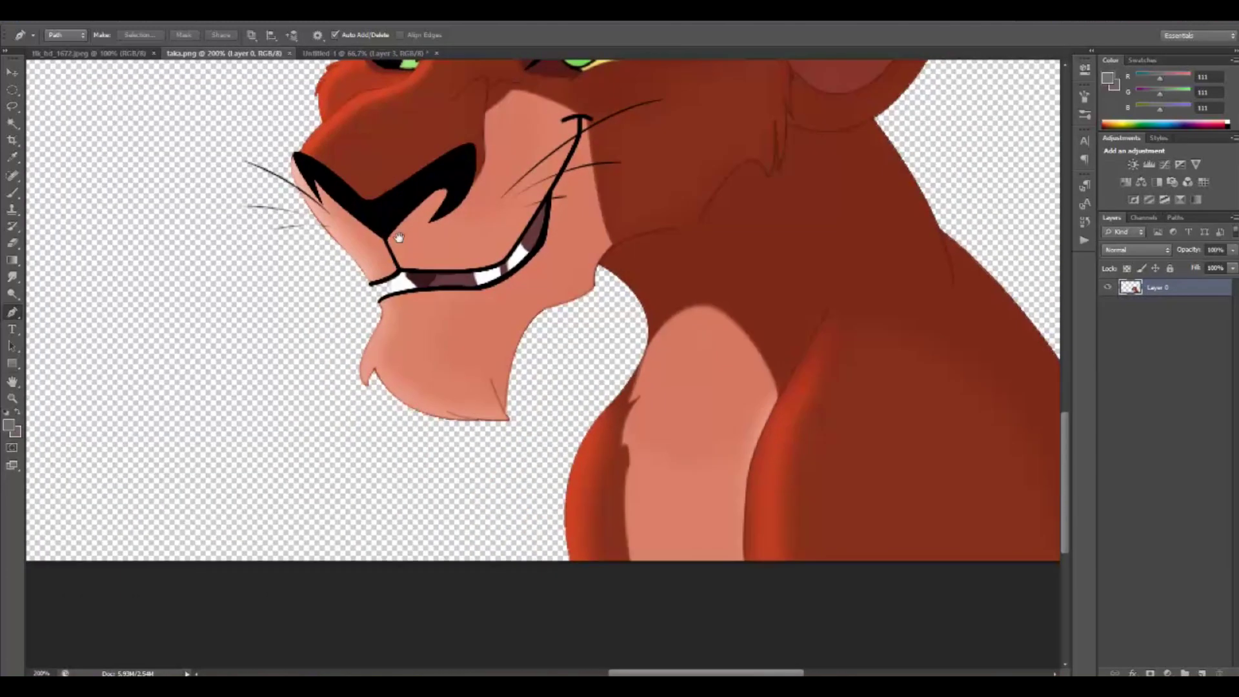
pyautogui.click(358, 53)
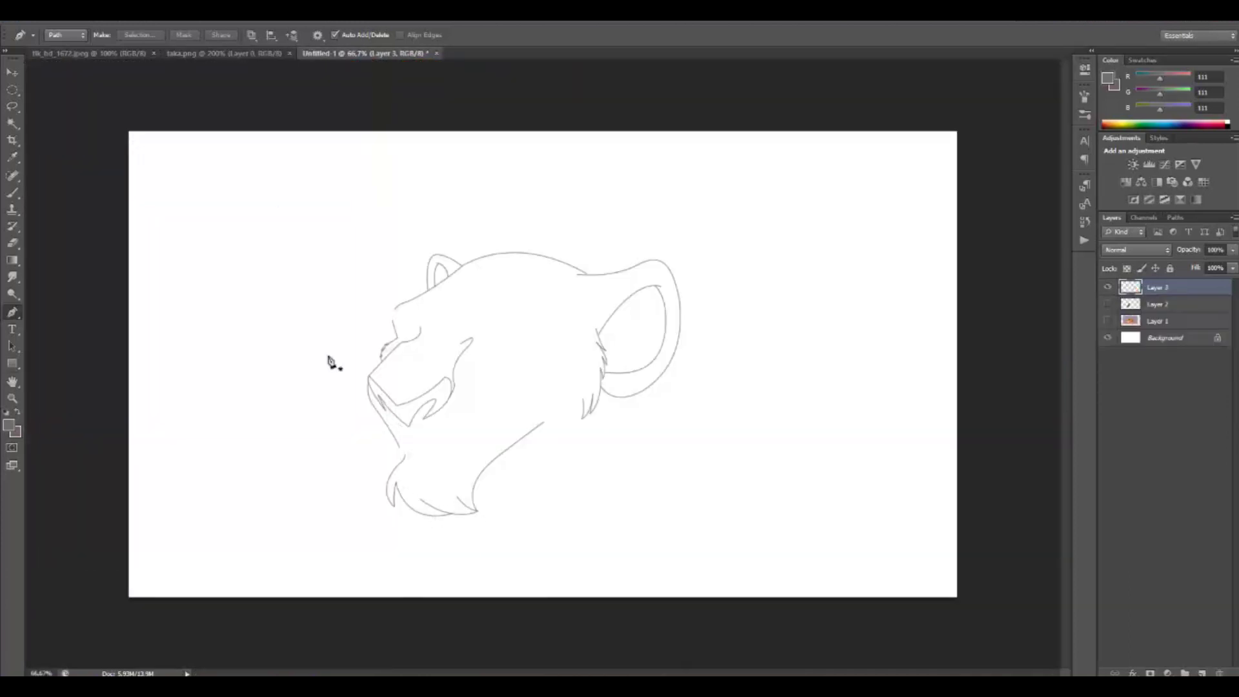
pyautogui.click(258, 52)
pyautogui.moveTo(403, 377); pyautogui.dragTo(334, 55)
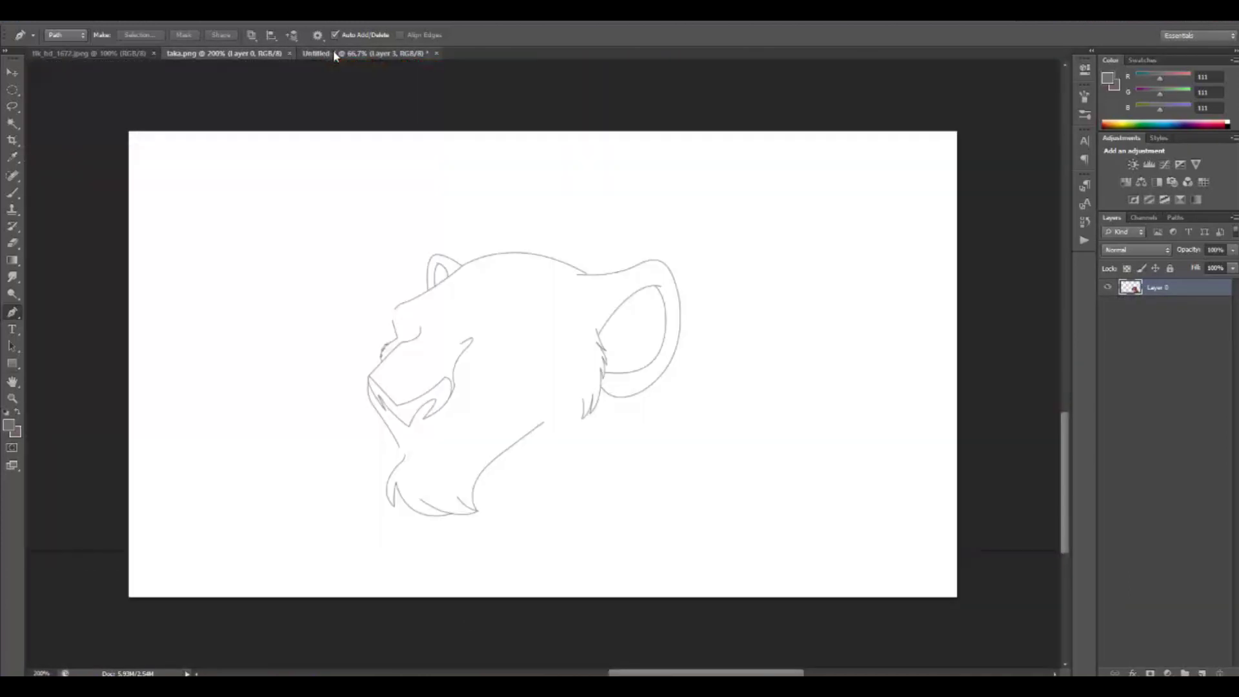
# Step: Stroke the redrawn jagged path of the far cheek's fur beside the muzzle on Layer 3
pyautogui.click(333, 56)
pyautogui.rightClick(415, 326)
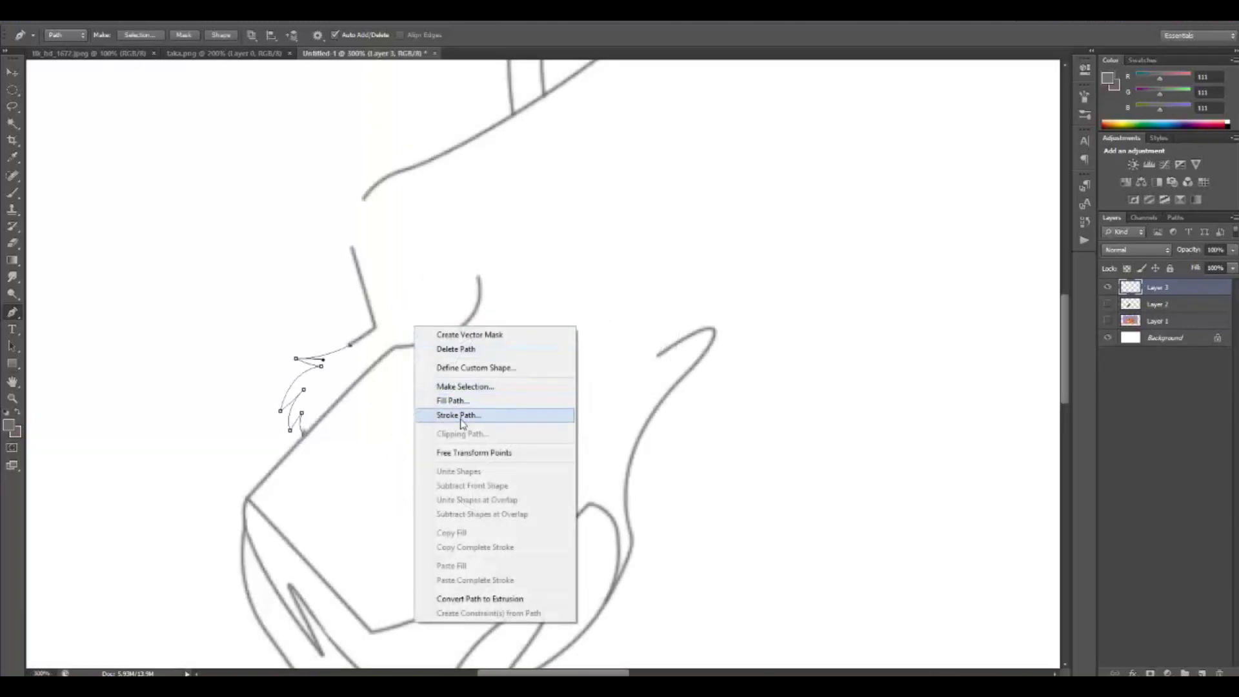
pyautogui.click(458, 410)
pyautogui.press('Return')
pyautogui.scroll(-2, 461, 422)
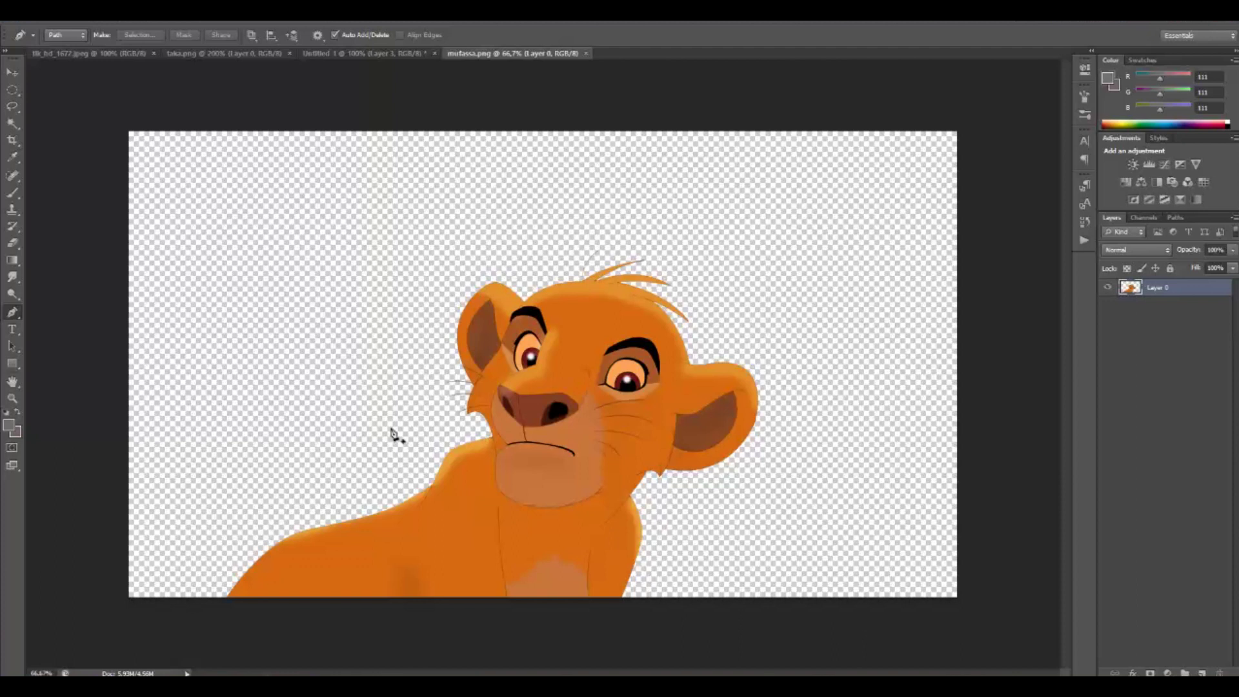
# Step: Trace the orange cub's far cheek edge from the fur tip down to the chin and stroke the path in blue
pyautogui.hotkey('ctrl', '+')
pyautogui.hotkey('ctrl', '+')
pyautogui.moveTo(396, 424); pyautogui.dragTo(553, 407)
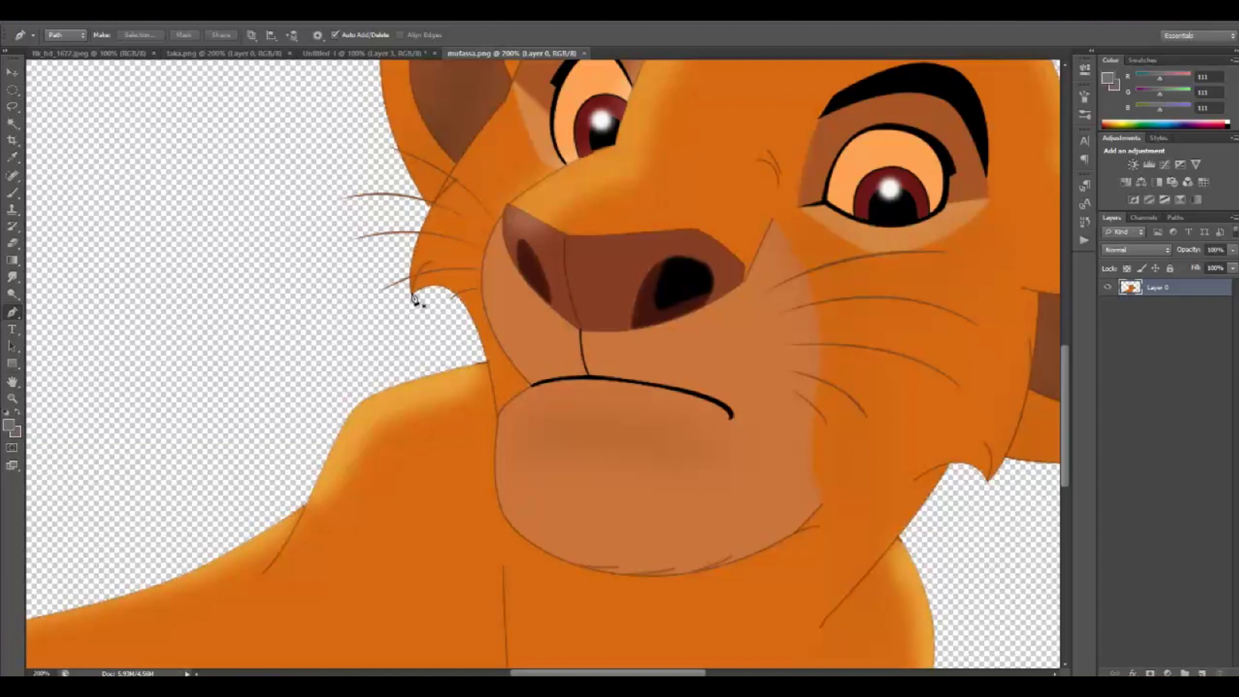
pyautogui.click(498, 431)
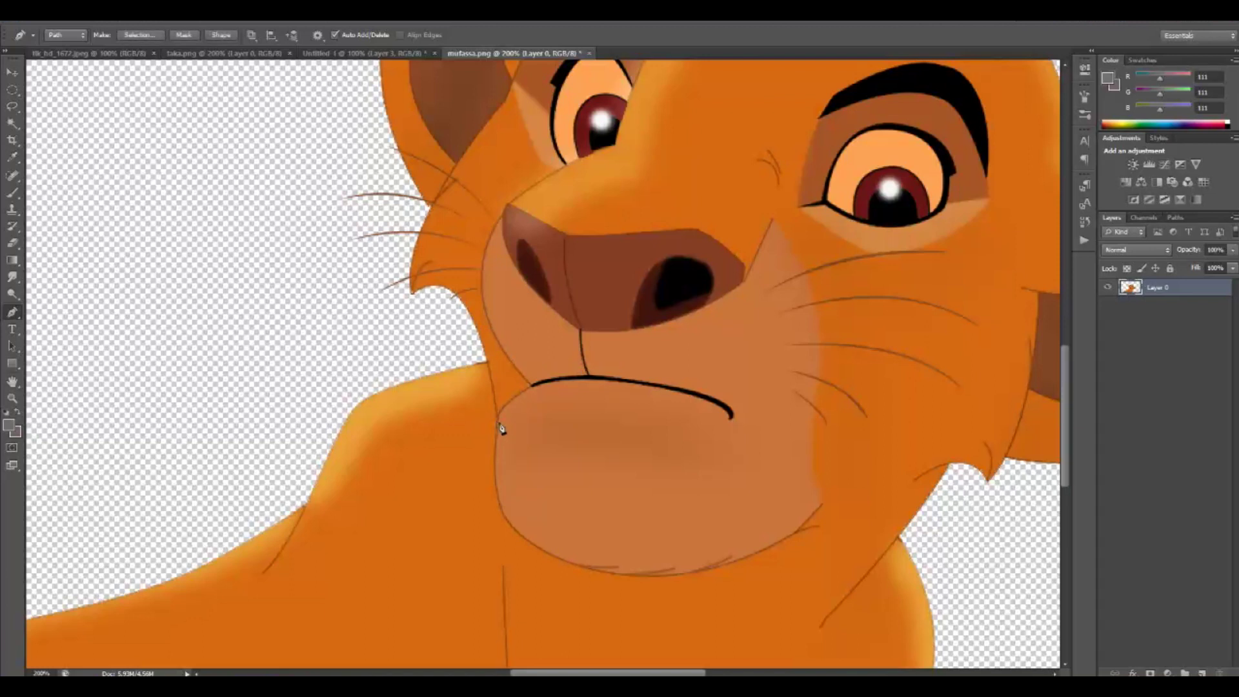
pyautogui.moveTo(499, 428); pyautogui.dragTo(524, 610)
pyautogui.rightClick(524, 609)
pyautogui.click(612, 445)
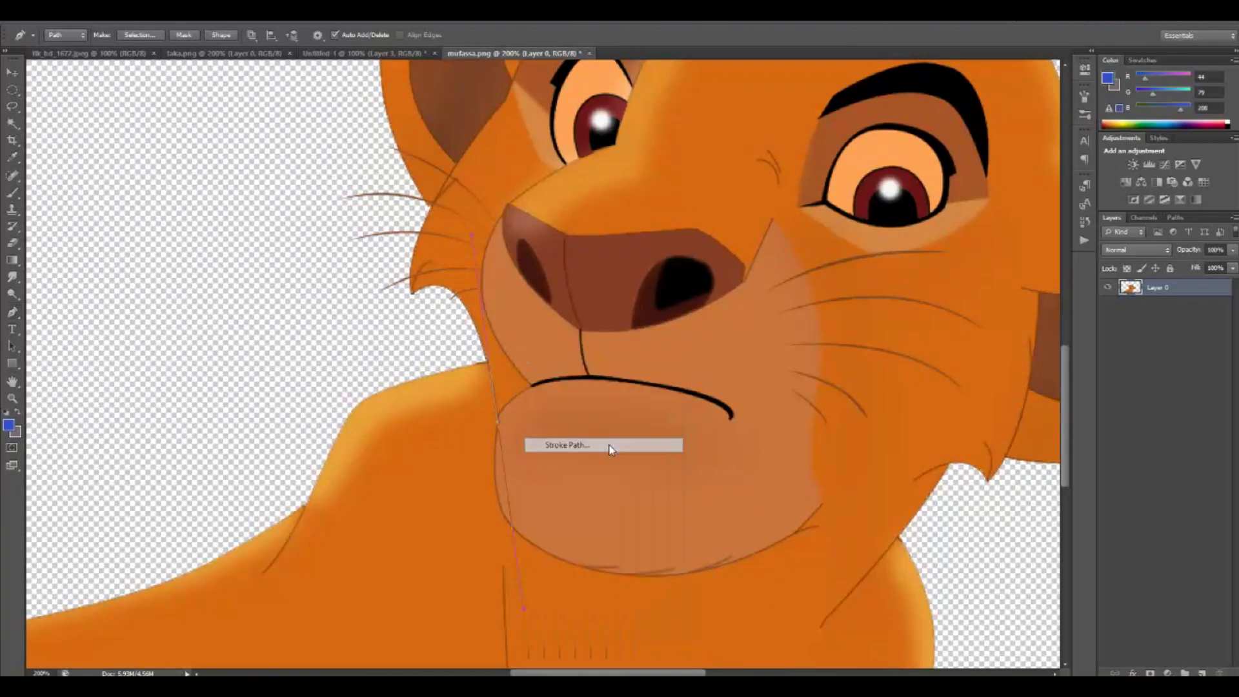
pyautogui.press('Return')
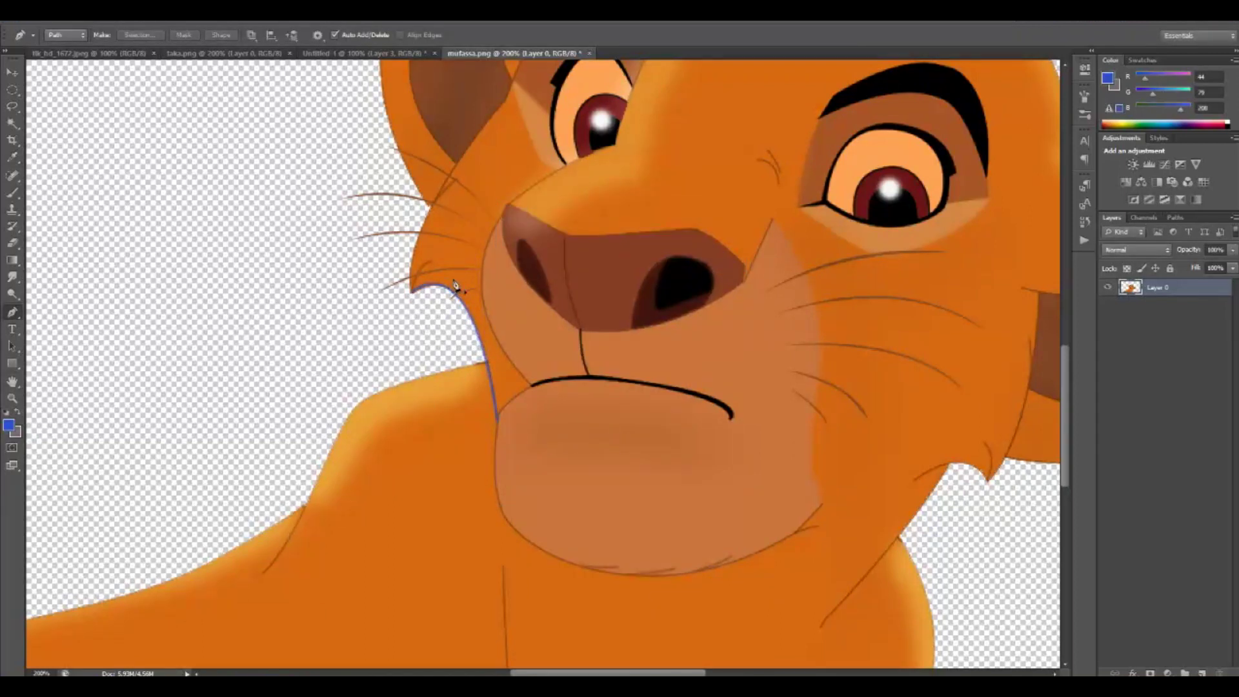
# Step: Trace a second, smoother curve for the orange cub's far cheek from the fur tip to the muzzle and stroke it in blue
pyautogui.click(412, 294)
pyautogui.moveTo(510, 401); pyautogui.dragTo(565, 553)
pyautogui.rightClick(632, 322)
pyautogui.click(646, 402)
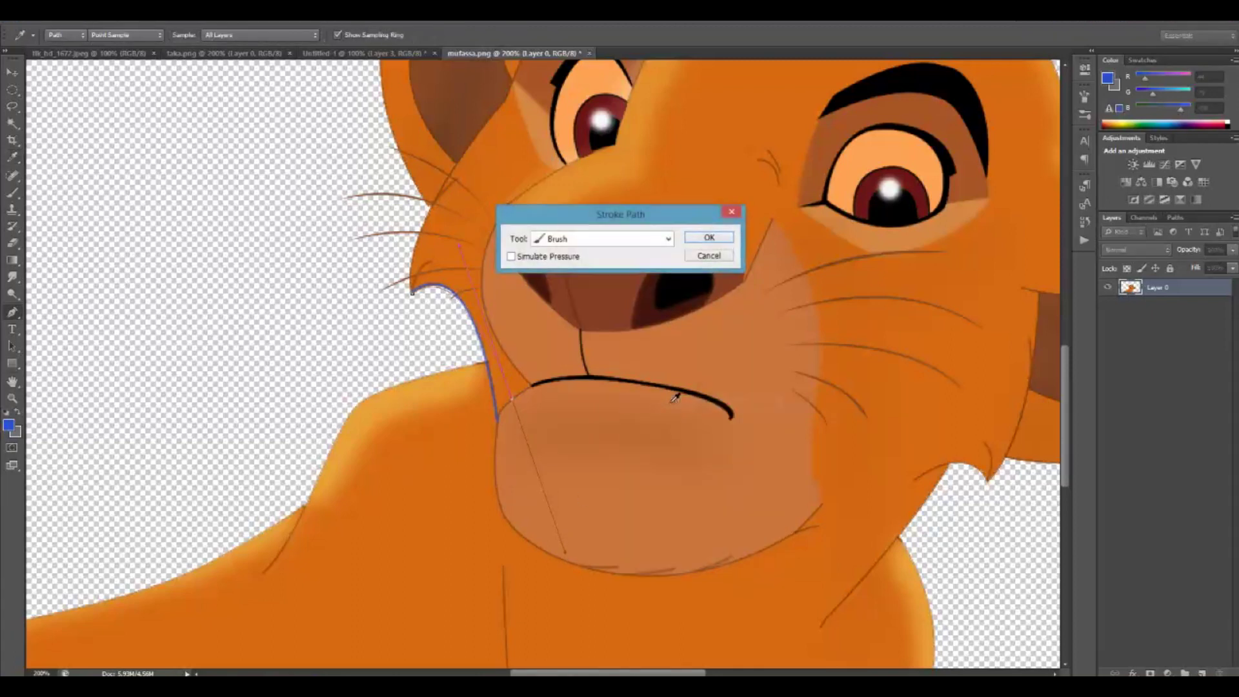
pyautogui.press('Return')
# Step: Try erasing the orange strip and old blue line outside the cub's new cheek curve, and undo the erasure
pyautogui.press('e')
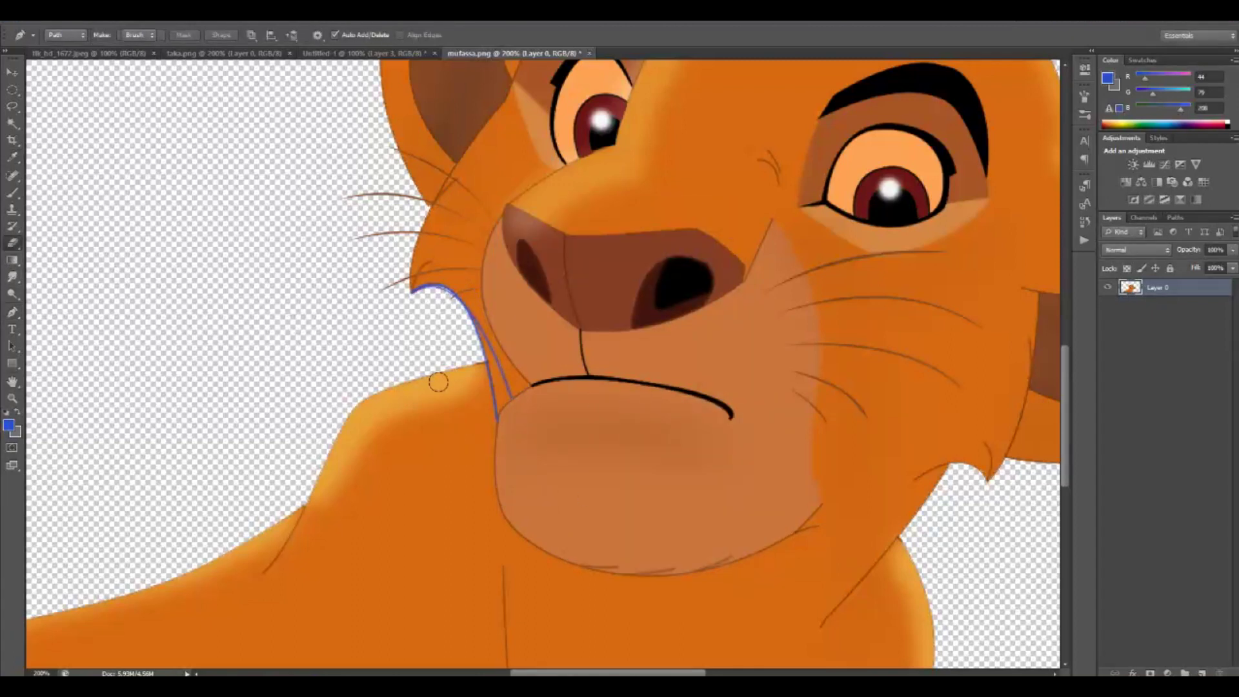
pyautogui.moveTo(465, 338); pyautogui.dragTo(486, 407)
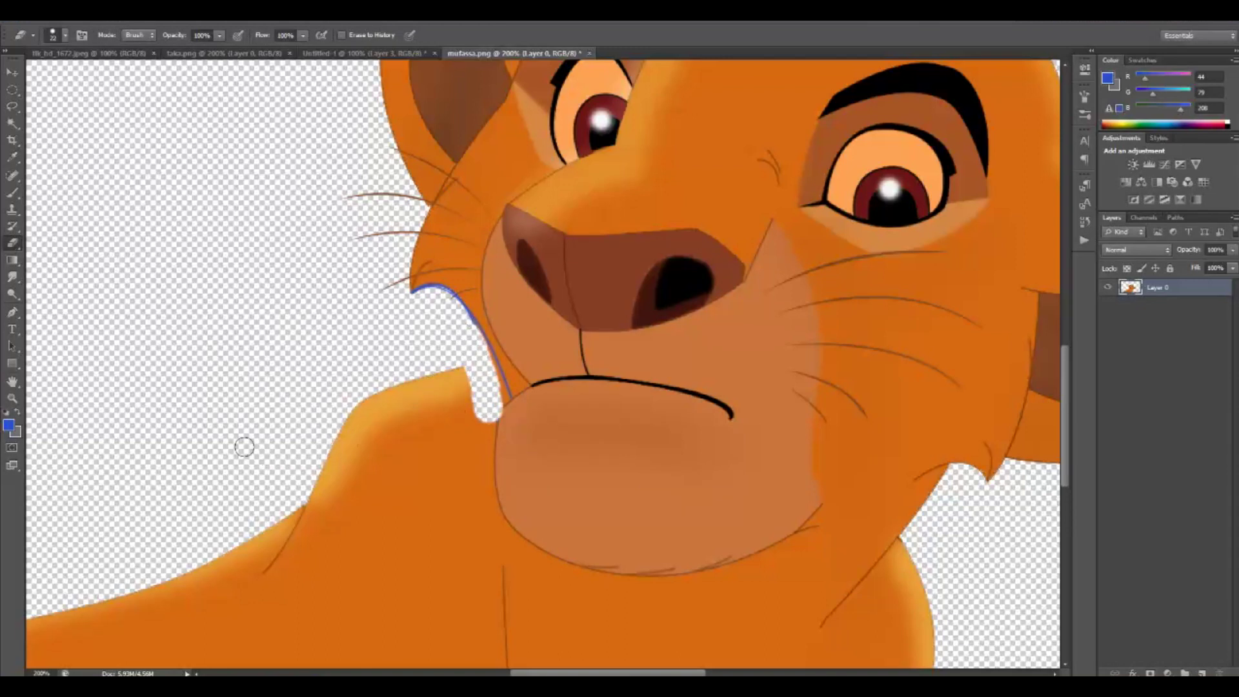
pyautogui.hotkey('ctrl', 'z')
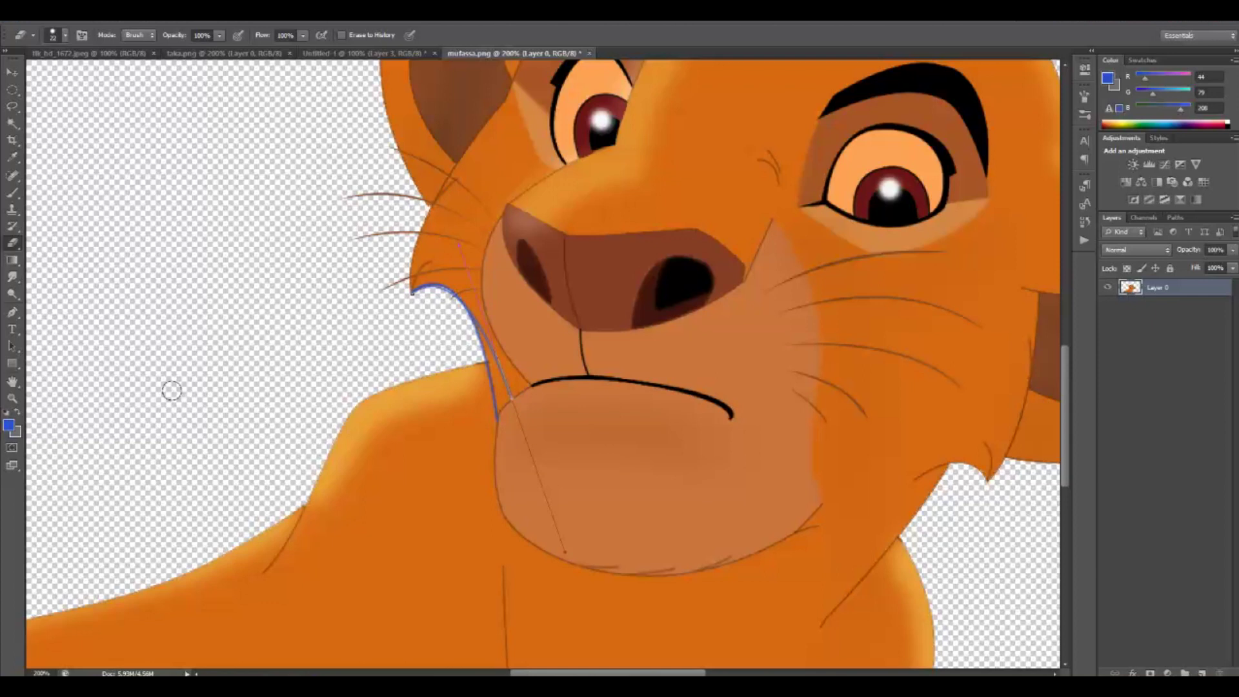
# Step: Return to the Untitled-1 line art, swap the foreground color to gray and activate the Pen tool
pyautogui.hotkey('ctrl', 'shift', 'Tab')
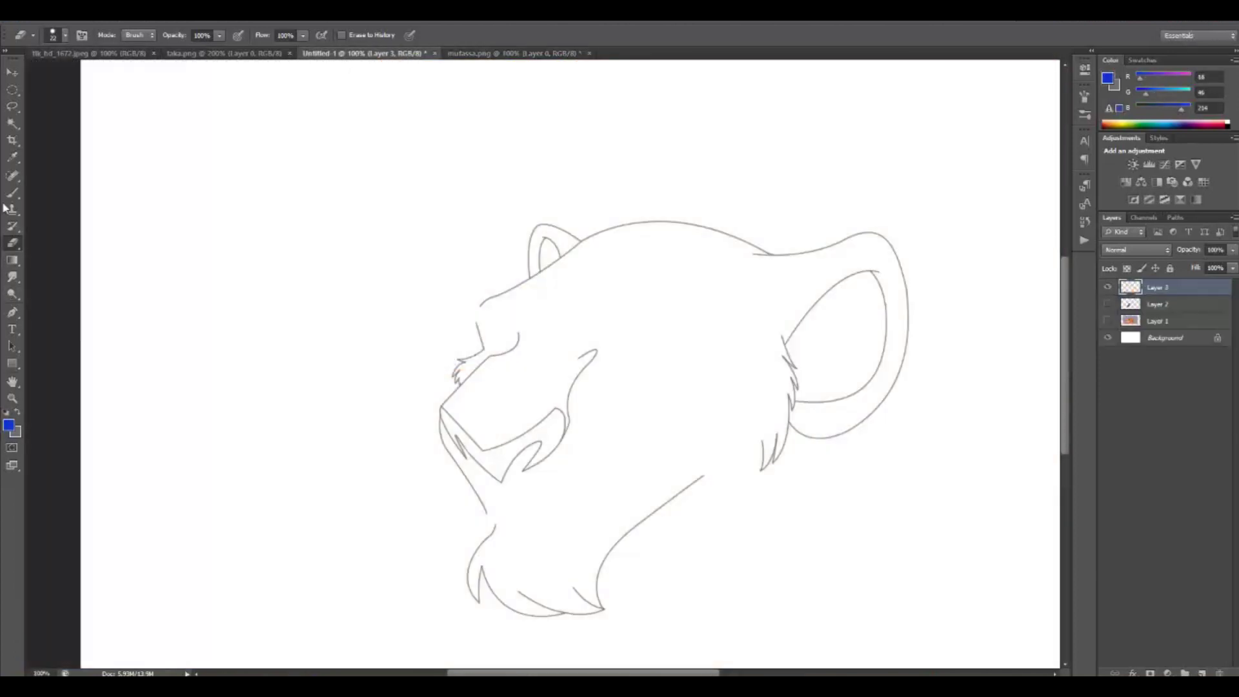
pyautogui.click(19, 413)
pyautogui.click(11, 315)
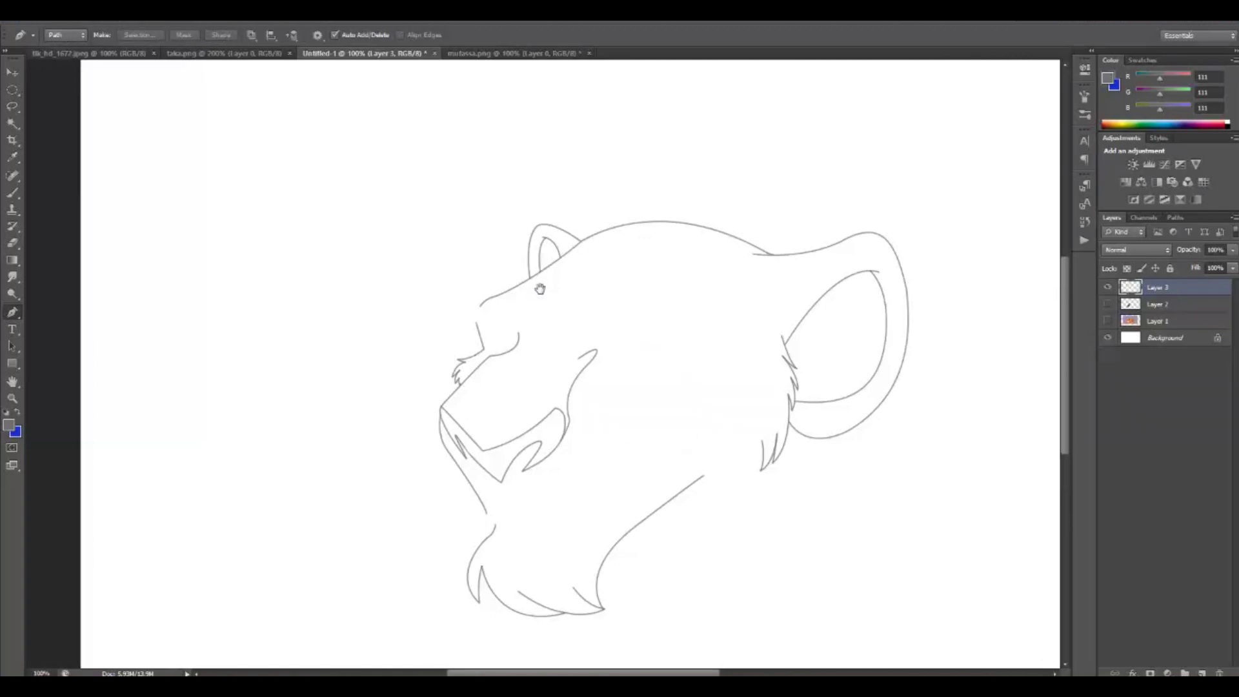
pyautogui.scroll(-5, 379, 326)
pyautogui.hscroll(3, 380, 325)
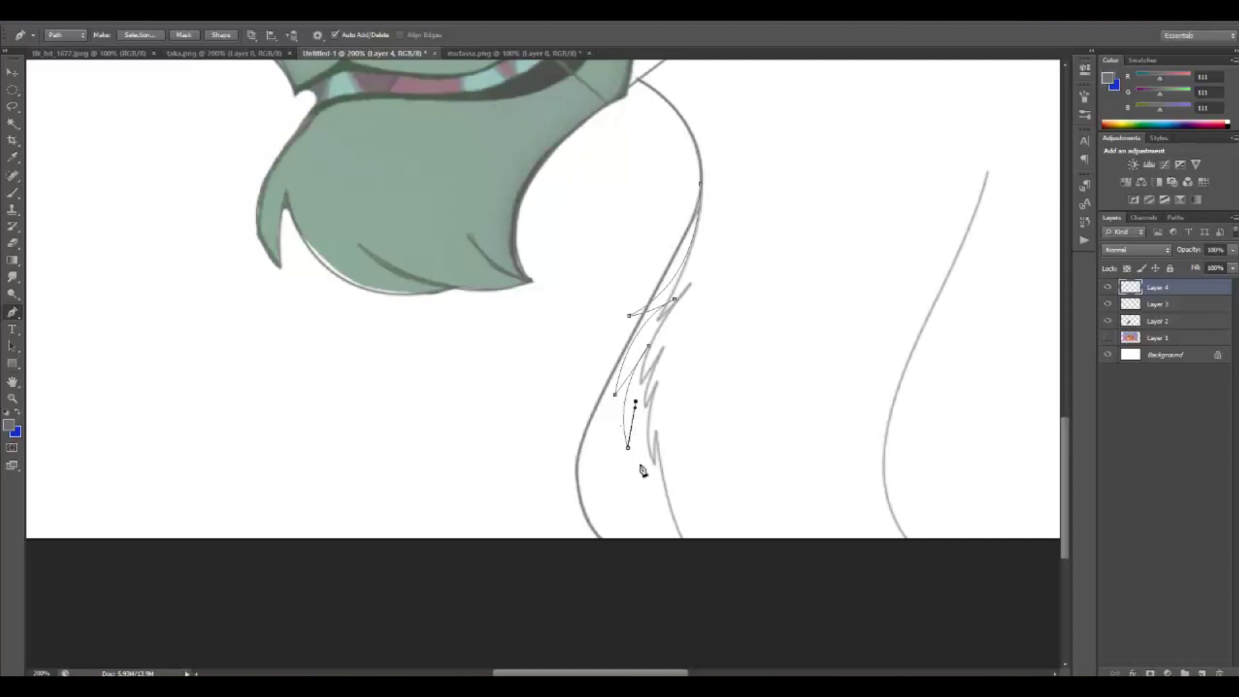
# Step: Continue the jagged chest fur path down past the canvas's lower edge and stroke it on Layer 4
pyautogui.moveTo(652, 483); pyautogui.dragTo(678, 517)
pyautogui.keyDown('alt'); pyautogui.click(651, 482); pyautogui.keyUp('alt')
pyautogui.moveTo(648, 468); pyautogui.dragTo(648, 465)
pyautogui.moveTo(651, 482); pyautogui.dragTo(667, 512)
pyautogui.rightClick(679, 554)
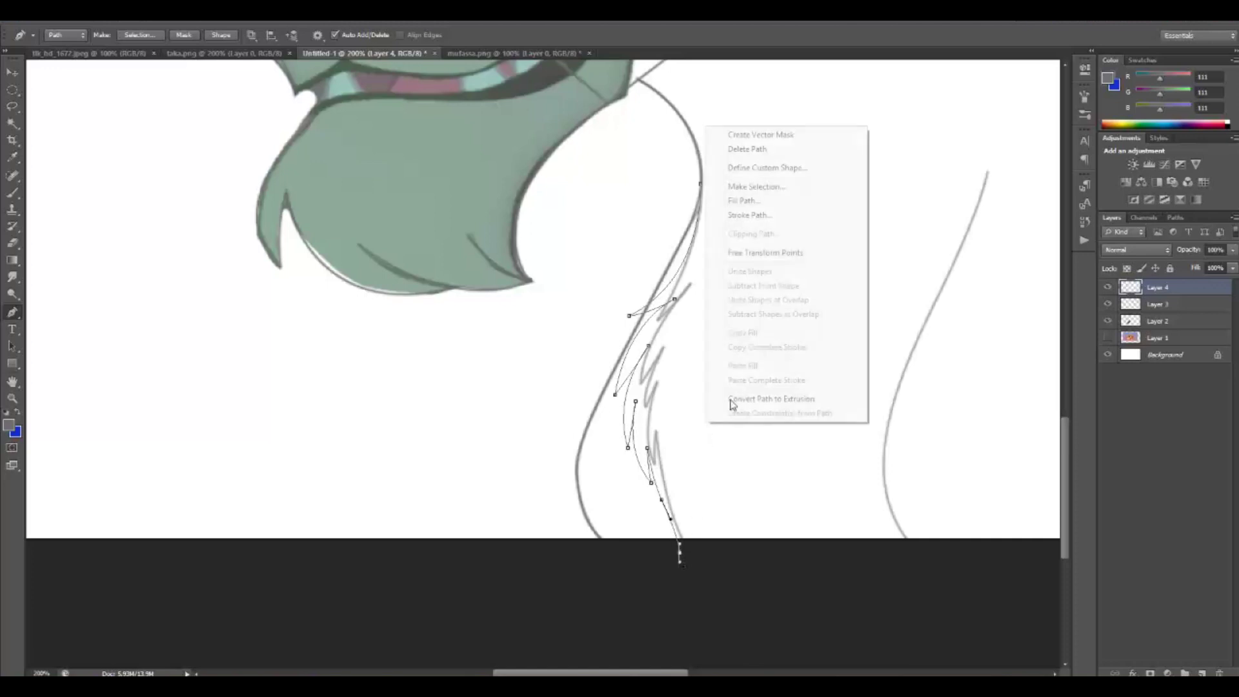
pyautogui.click(759, 216)
pyautogui.click(708, 238)
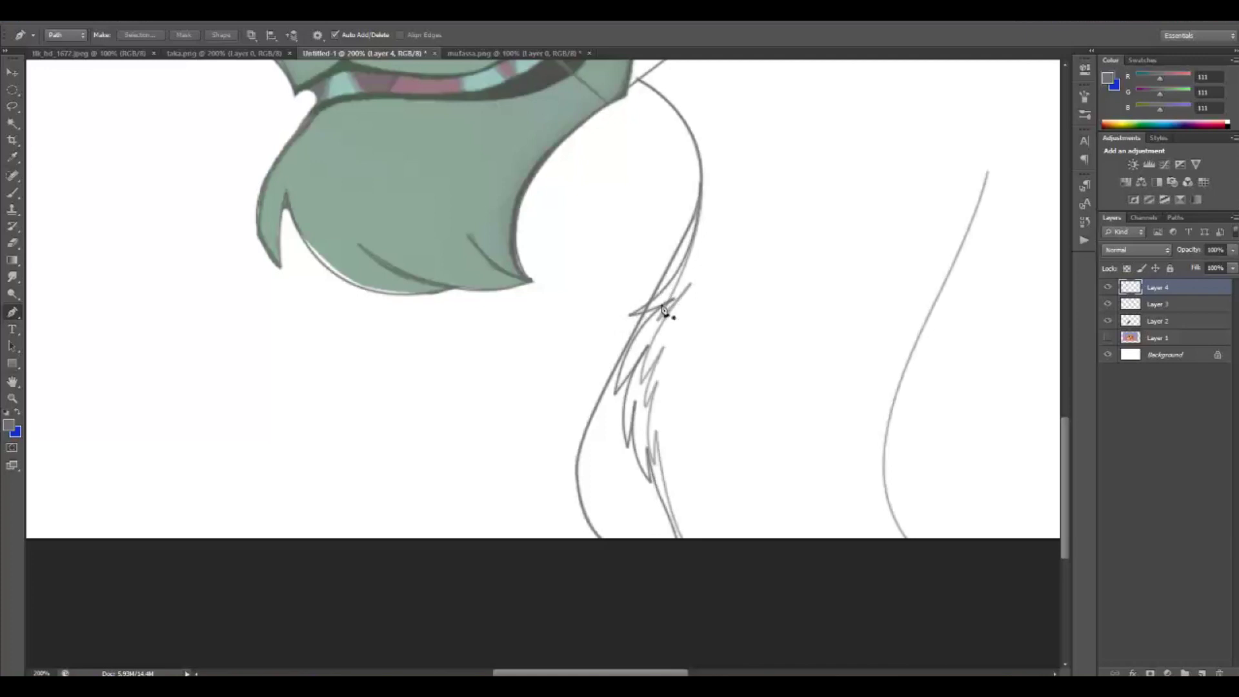
# Step: Draw a sample path of large, widely spaced fur tufts in the empty area below the chin and stroke it
pyautogui.click(198, 282)
pyautogui.moveTo(180, 364); pyautogui.dragTo(138, 415)
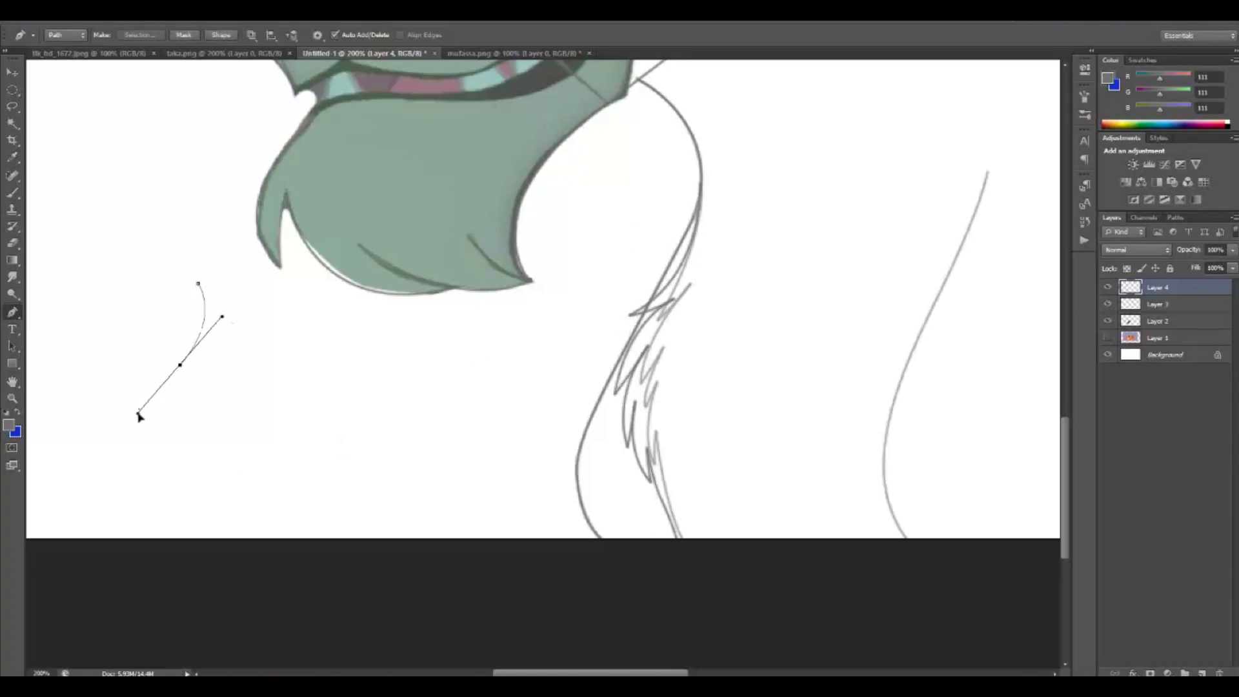
pyautogui.click(229, 312)
pyautogui.moveTo(259, 511); pyautogui.dragTo(239, 411)
pyautogui.moveTo(348, 535)
pyautogui.mouseDown()
pyautogui.moveTo(420, 557)
pyautogui.moveTo(351, 514)
pyautogui.moveTo(308, 454)
pyautogui.mouseUp()
pyautogui.rightClick(405, 431)
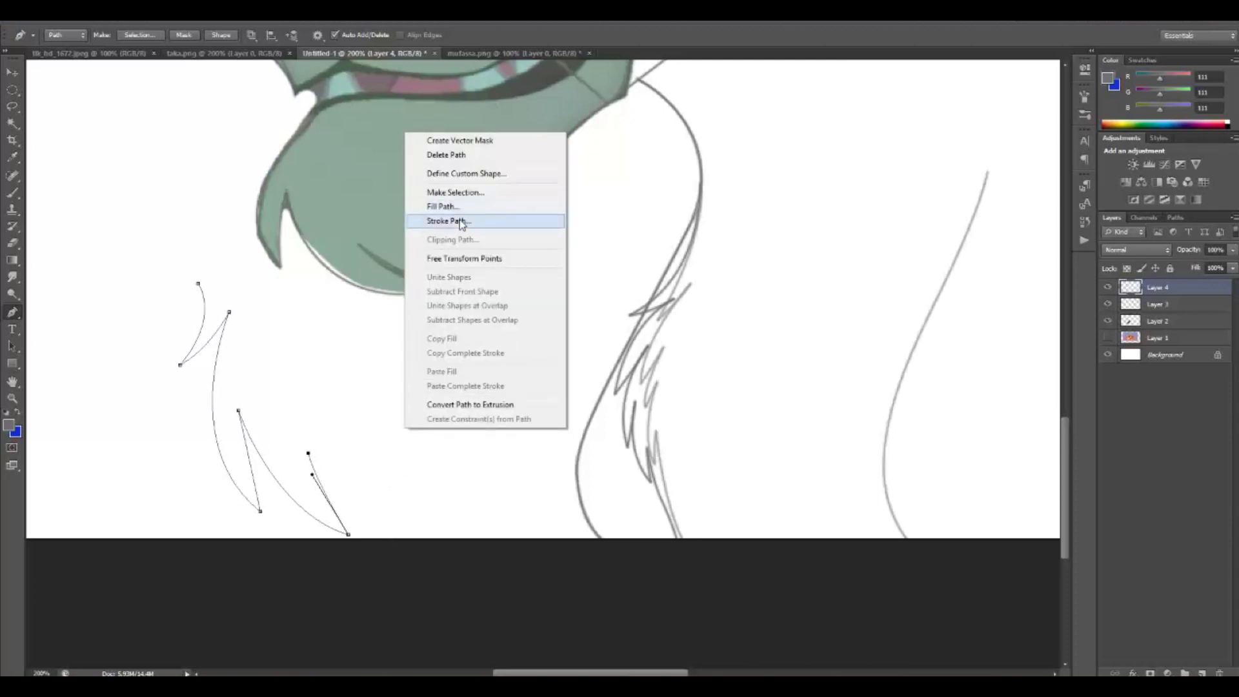
pyautogui.click(463, 222)
pyautogui.press('Return')
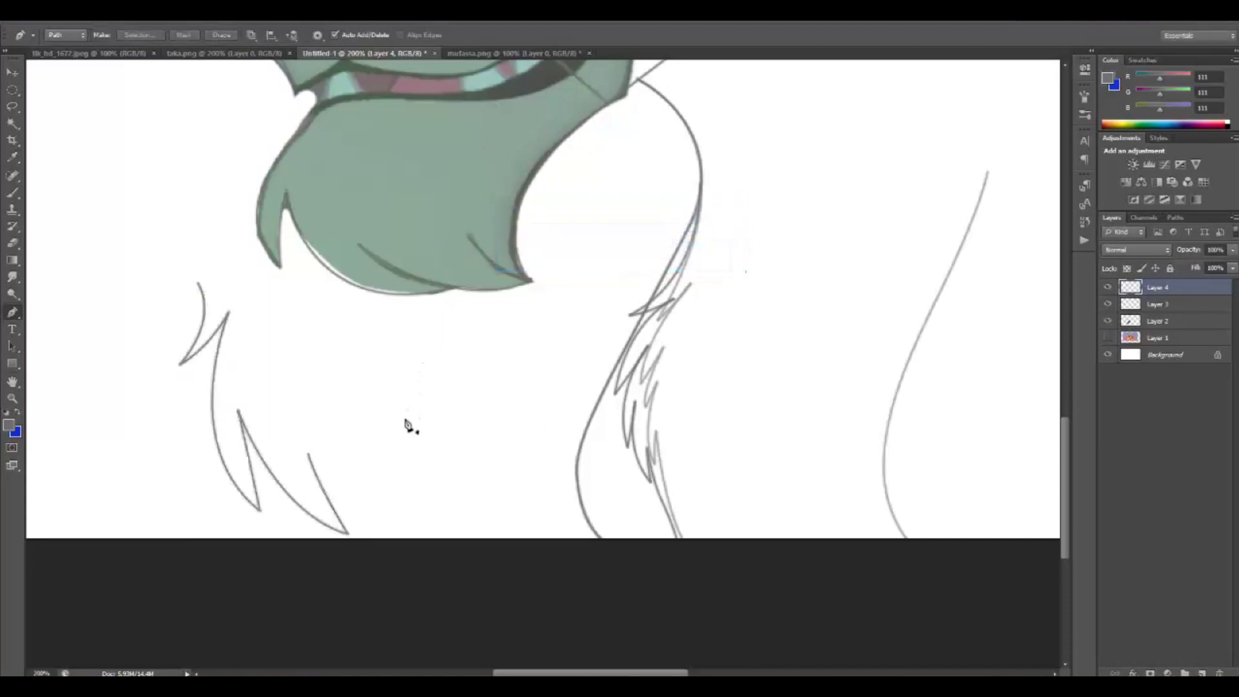
# Step: Draw a second sample path with smaller, irregular fur tufts beside the large-tuft sample and stroke it
pyautogui.click(307, 312)
pyautogui.moveTo(297, 360)
pyautogui.mouseDown()
pyautogui.moveTo(282, 387)
pyautogui.moveTo(298, 366)
pyautogui.moveTo(312, 405)
pyautogui.moveTo(313, 359)
pyautogui.mouseUp()
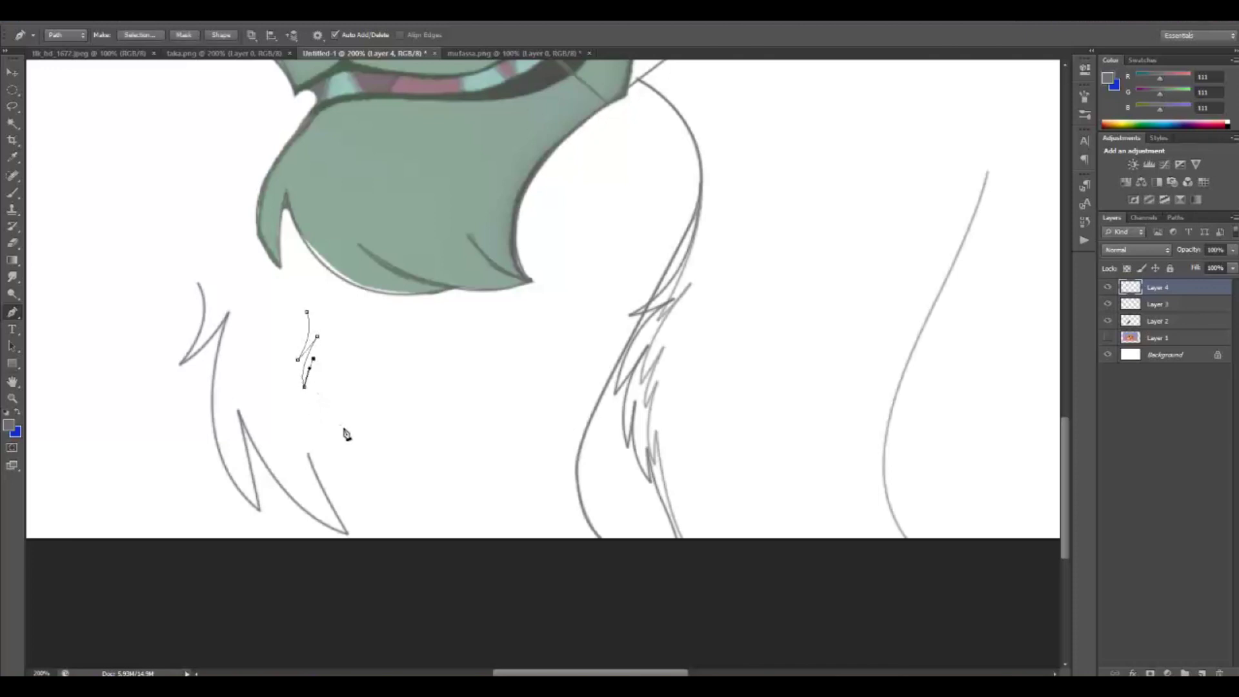
pyautogui.hotkey('ctrl', 'z')
pyautogui.moveTo(338, 431); pyautogui.dragTo(336, 390)
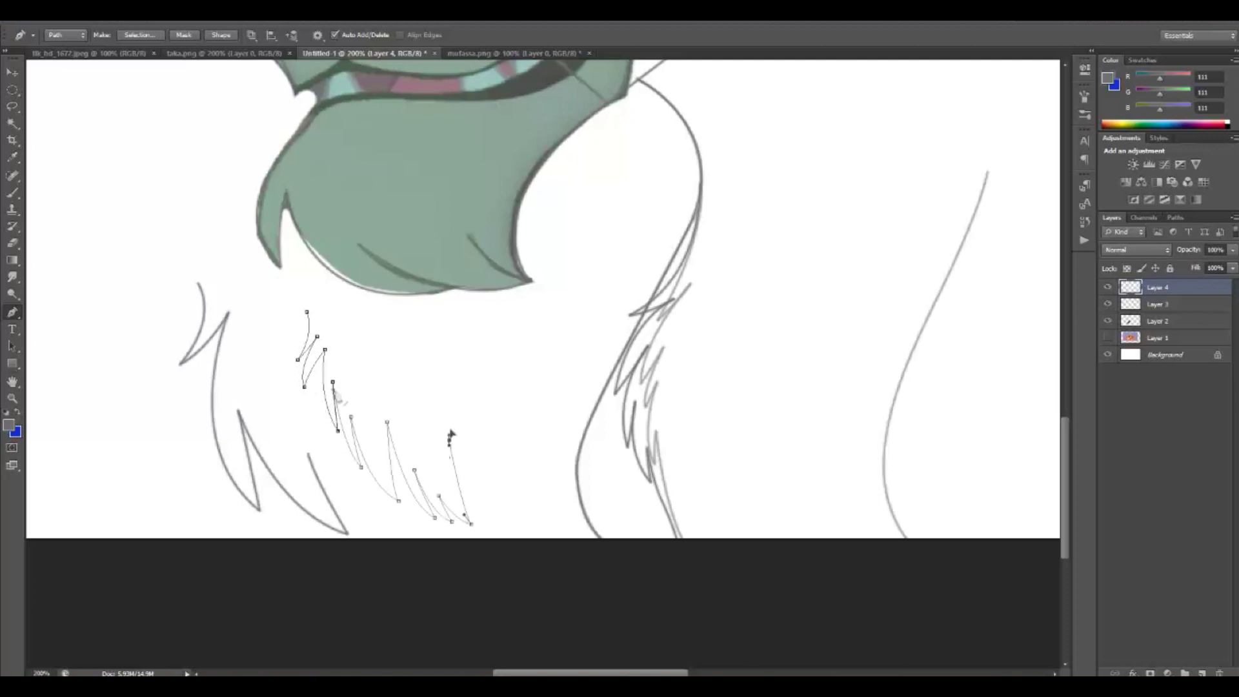
pyautogui.moveTo(449, 440); pyautogui.dragTo(453, 424)
pyautogui.rightClick(473, 401)
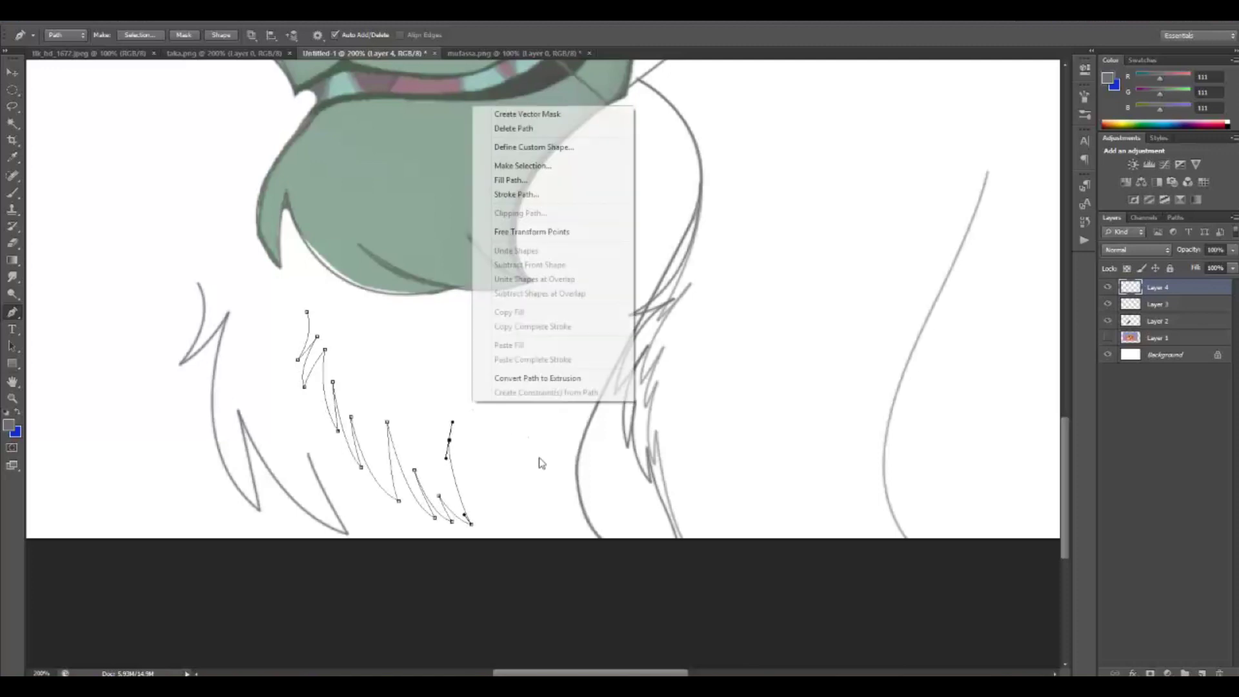
pyautogui.click(514, 194)
pyautogui.press('Return')
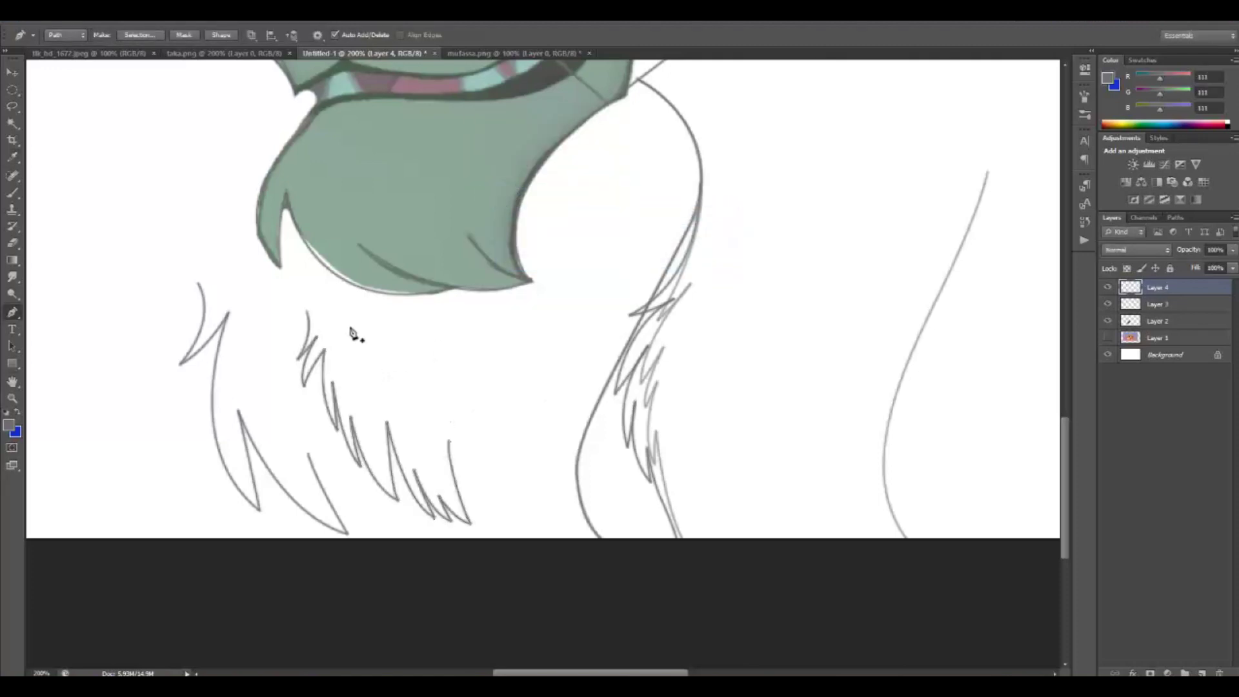
# Step: Erase the sample fur strokes and trim the upper end of the near foreleg line on Layer 4
pyautogui.click(202, 268)
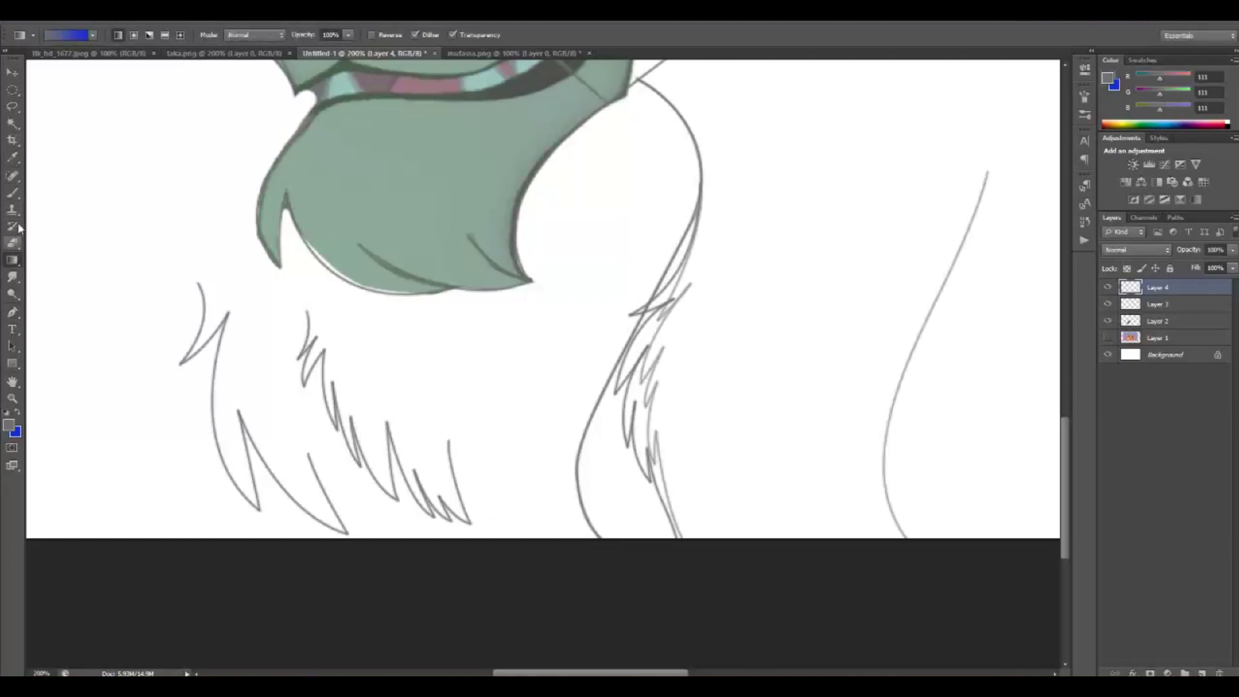
pyautogui.click(11, 244)
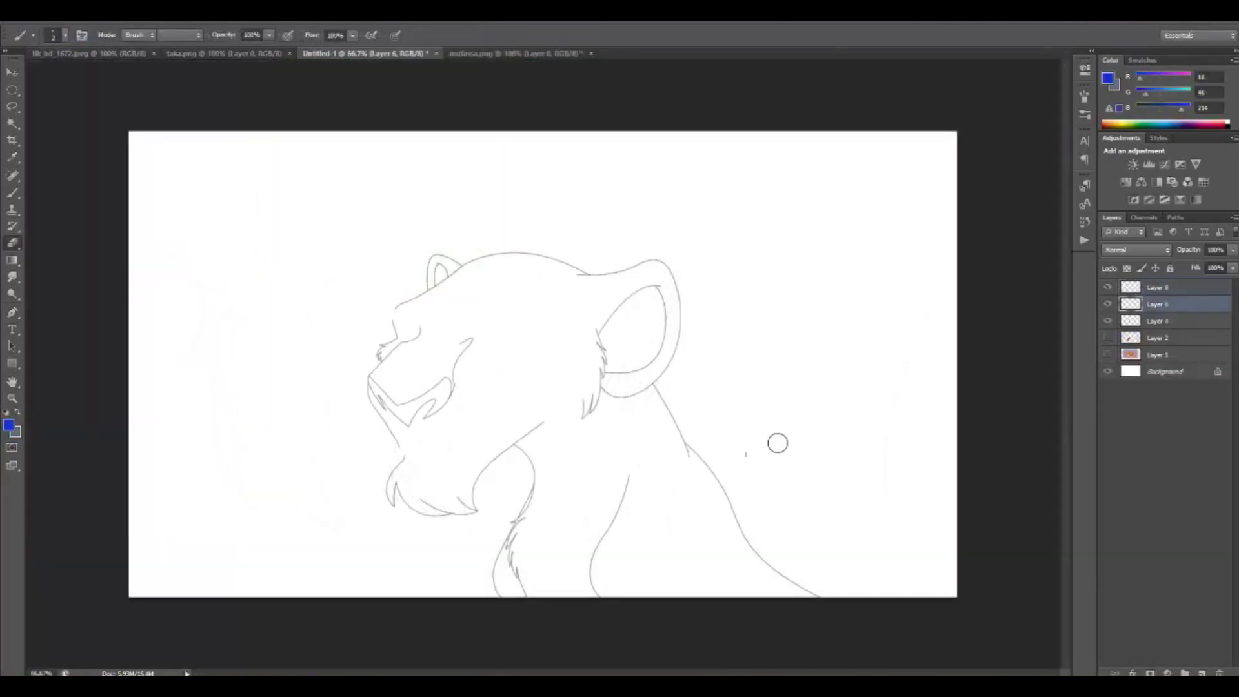
pyautogui.click(1159, 321)
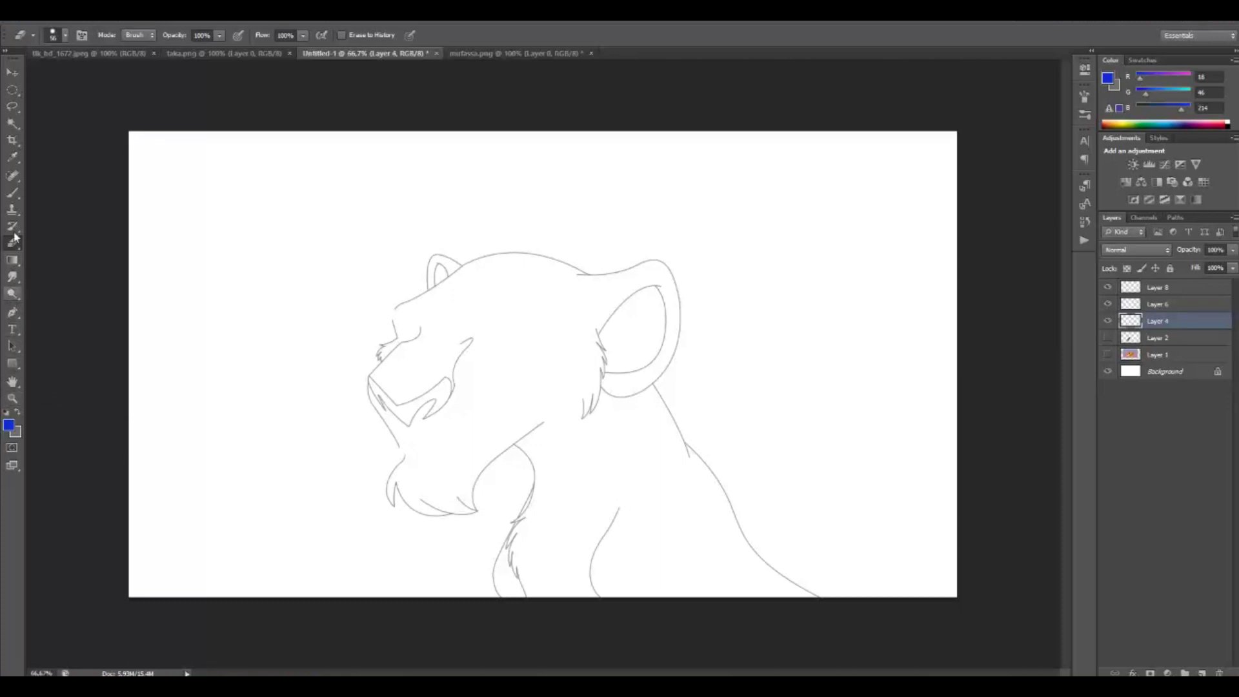
# Step: Brush blue guide strokes on Layer 8 along the foreleg line, the shoulder and the lower back
pyautogui.click(12, 193)
pyautogui.click(1160, 287)
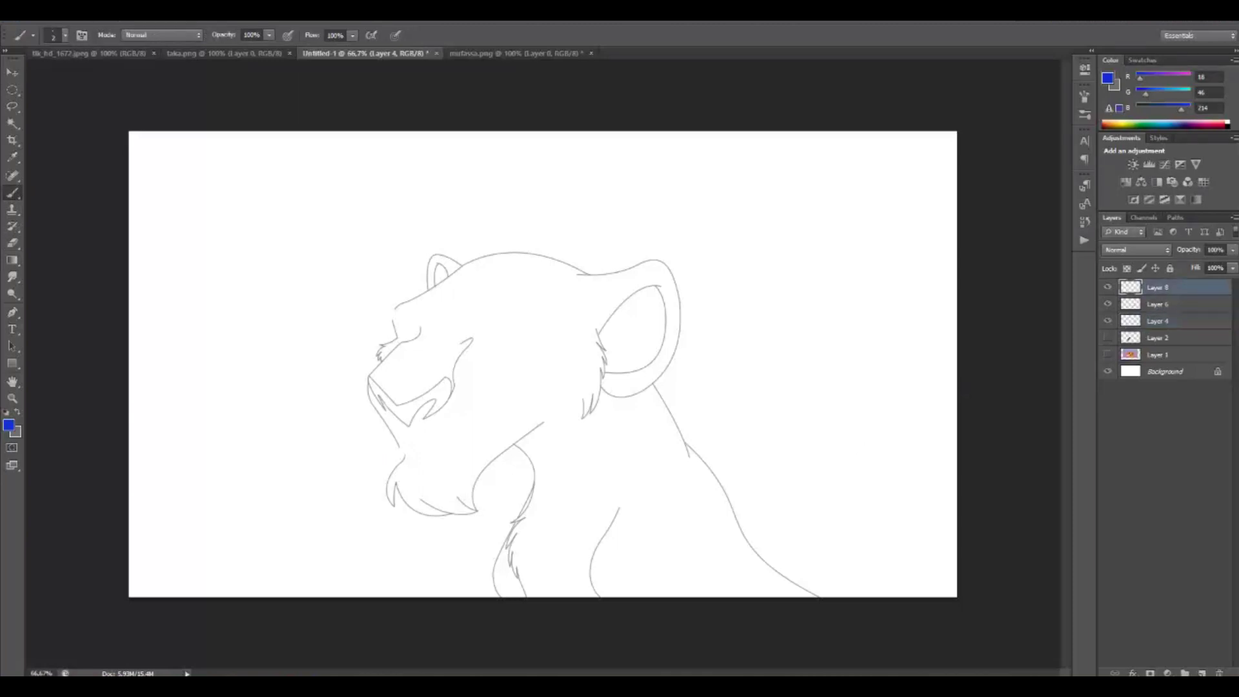
pyautogui.moveTo(622, 517); pyautogui.dragTo(637, 491)
pyautogui.moveTo(683, 422)
pyautogui.mouseDown()
pyautogui.moveTo(706, 435)
pyautogui.moveTo(737, 521)
pyautogui.mouseUp()
pyautogui.moveTo(763, 562); pyautogui.dragTo(790, 584)
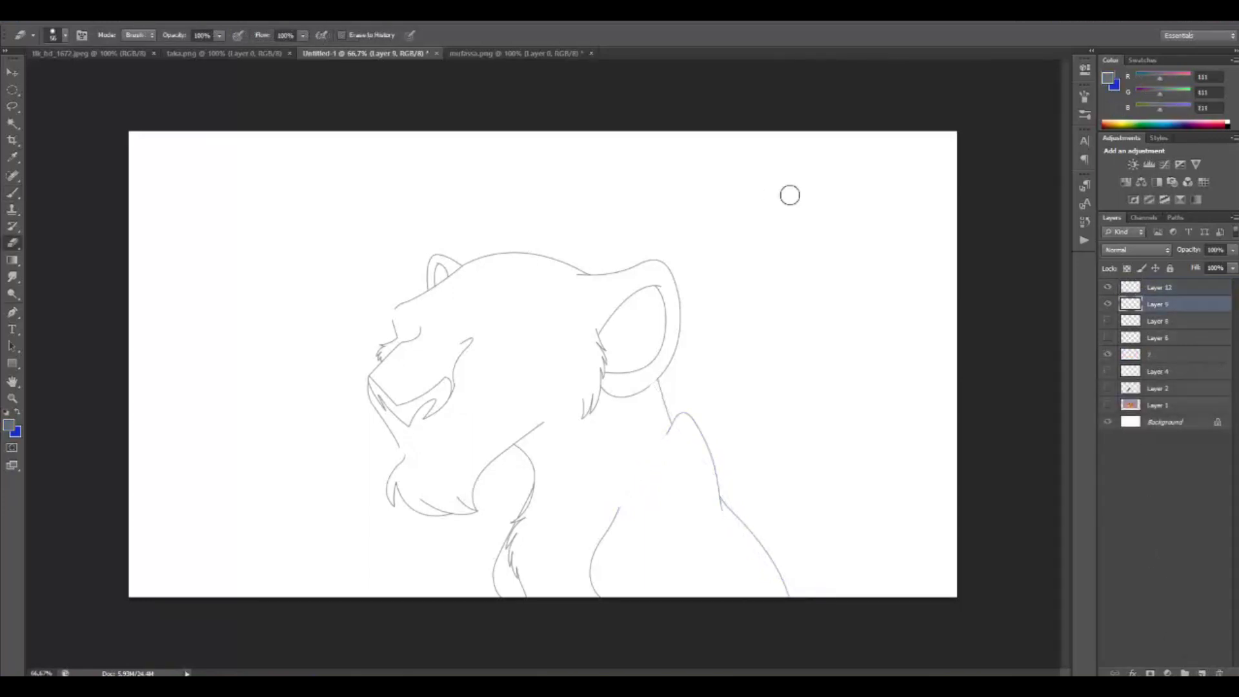
# Step: Make Layer 12 the active layer and ready the Pen tool for refining the head line art
pyautogui.click(12, 311)
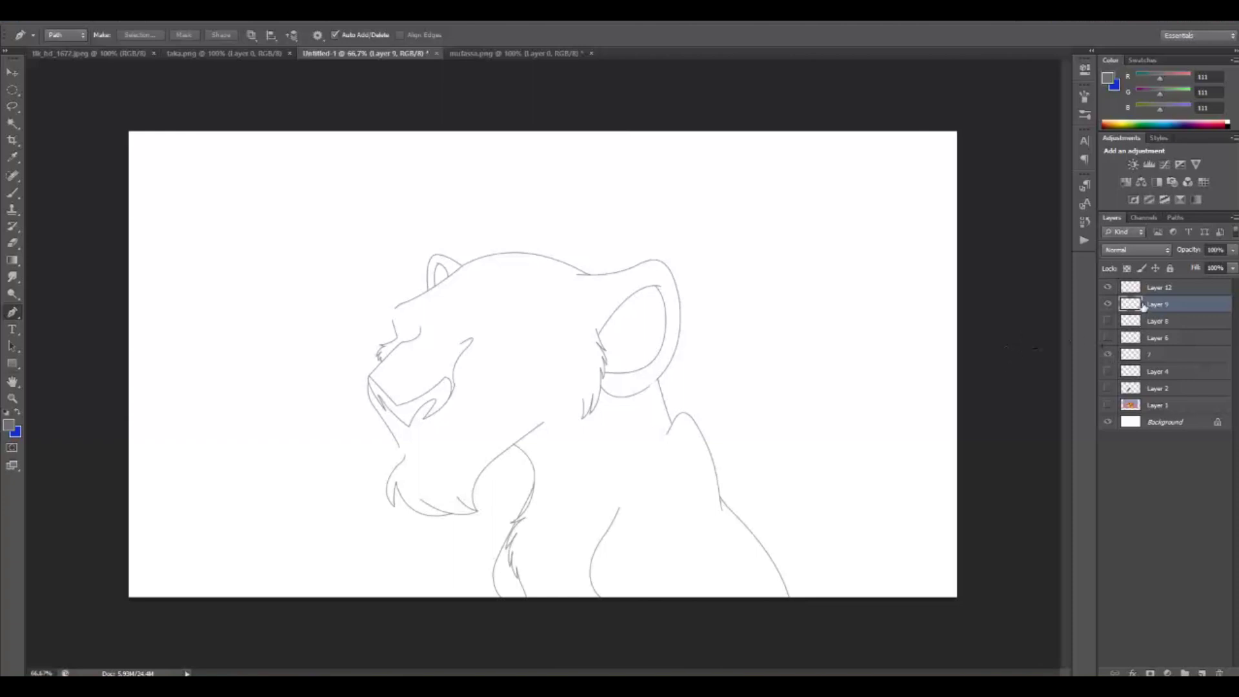
pyautogui.click(1160, 290)
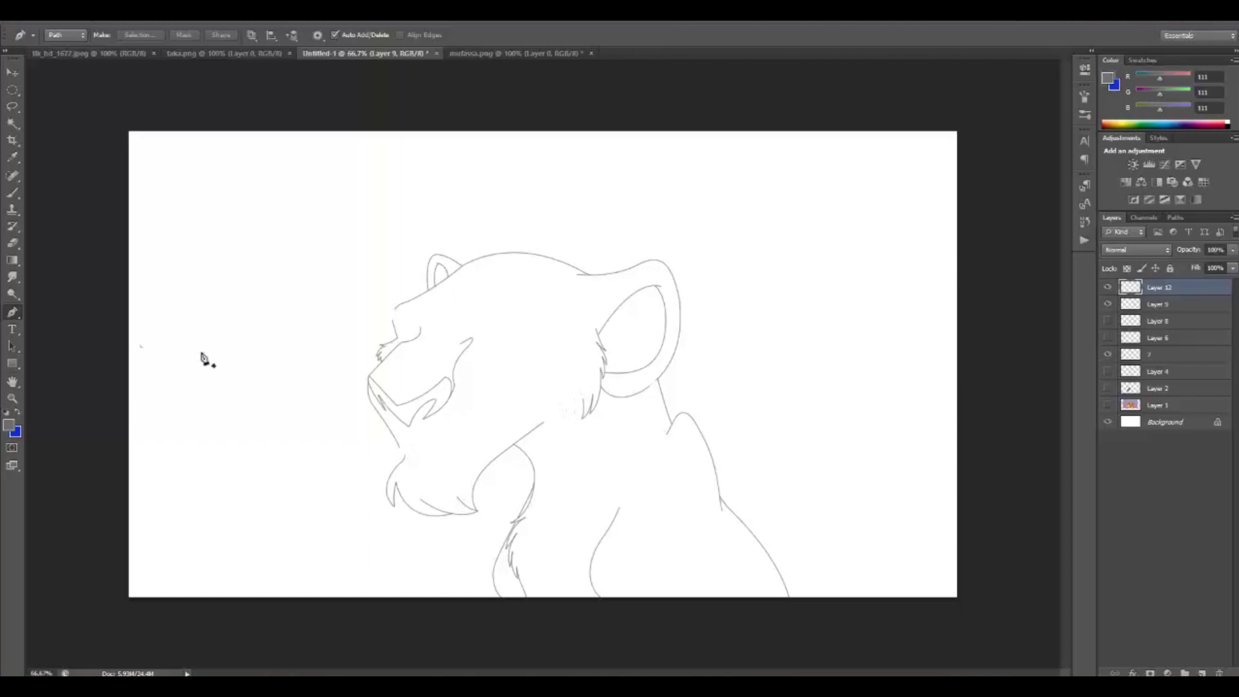
pyautogui.hotkey('ctrl', '+')
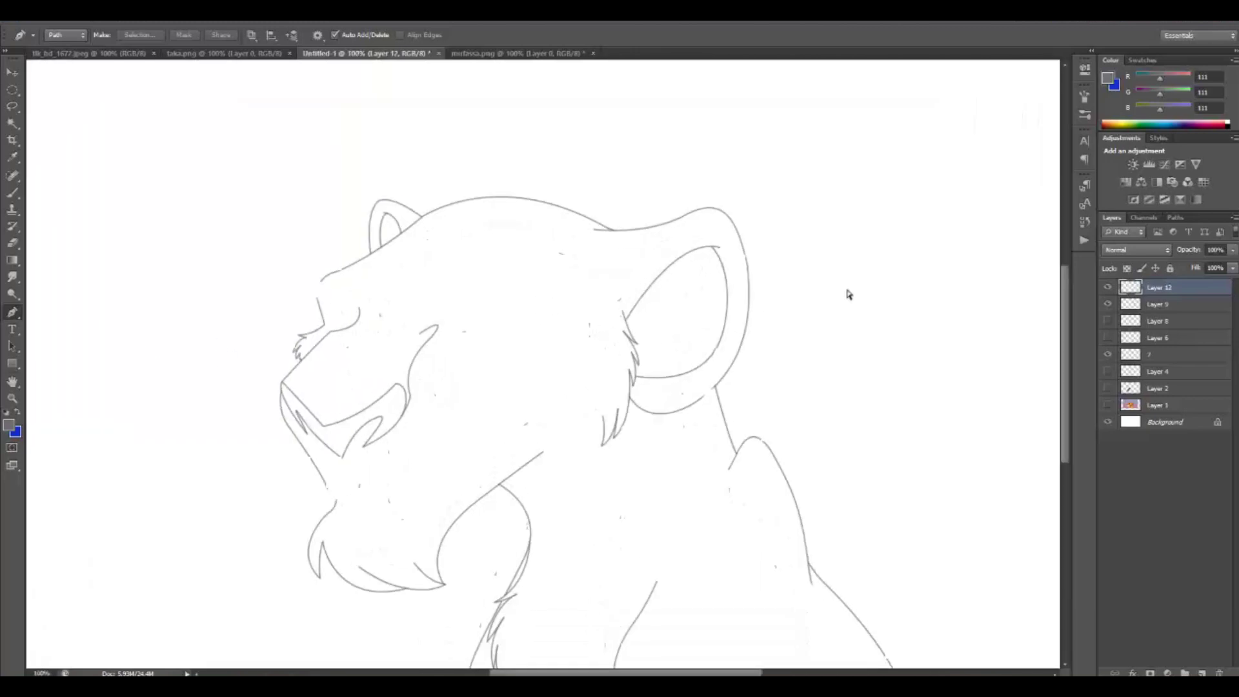
pyautogui.hotkey('ctrl', '+')
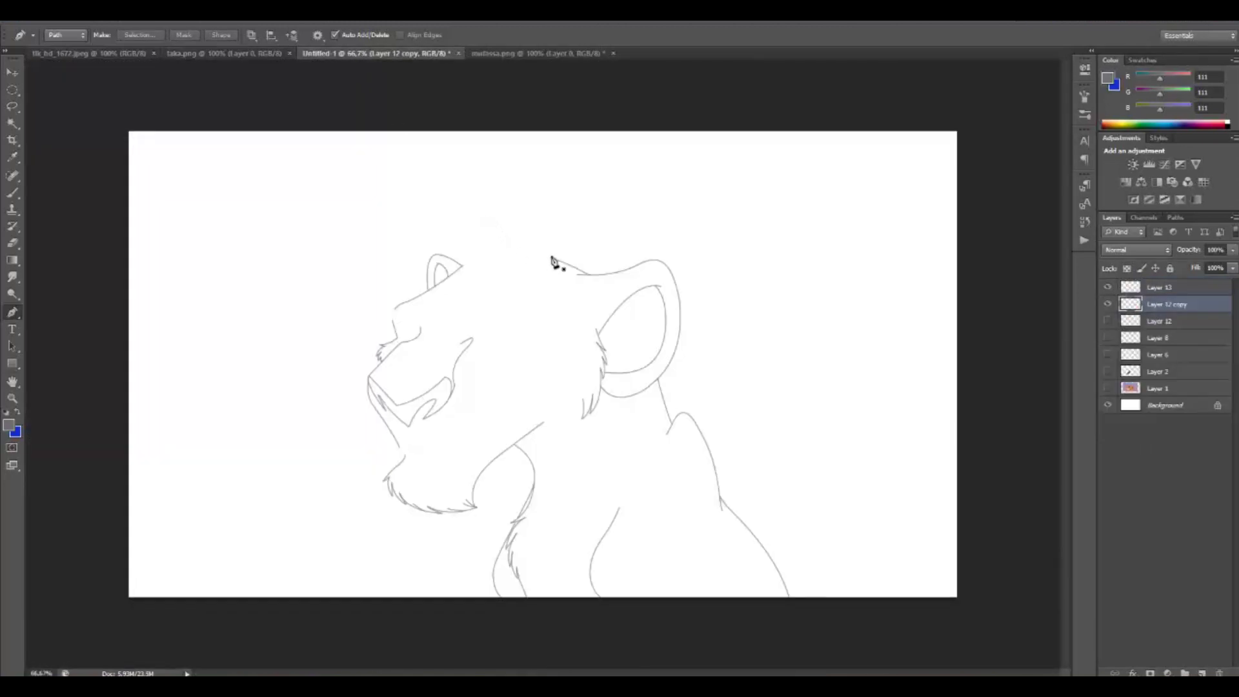
# Step: Draw a forward-swept hair tuft across the open gap on top of the head and stroke it on a new layer
pyautogui.click(552, 257)
pyautogui.moveTo(470, 228); pyautogui.dragTo(496, 241)
pyautogui.moveTo(467, 282); pyautogui.dragTo(489, 265)
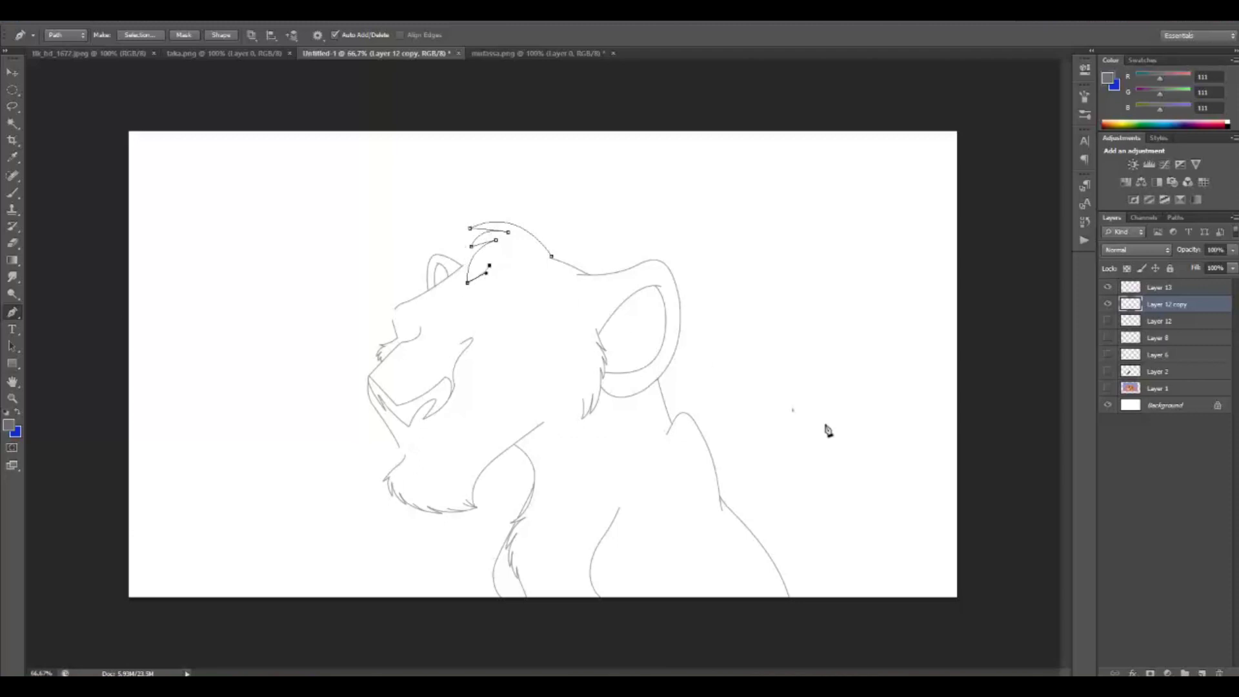
pyautogui.click(1202, 673)
pyautogui.rightClick(487, 285)
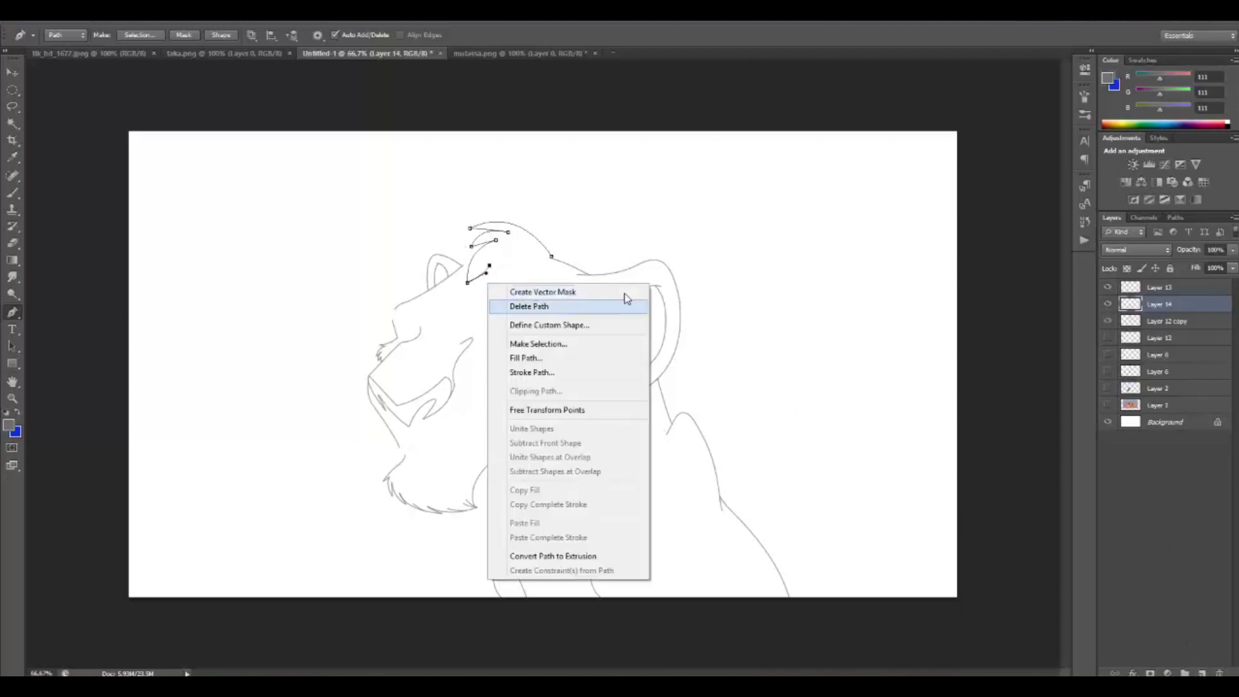
pyautogui.click(557, 366)
pyautogui.press('Return')
pyautogui.press('Return')
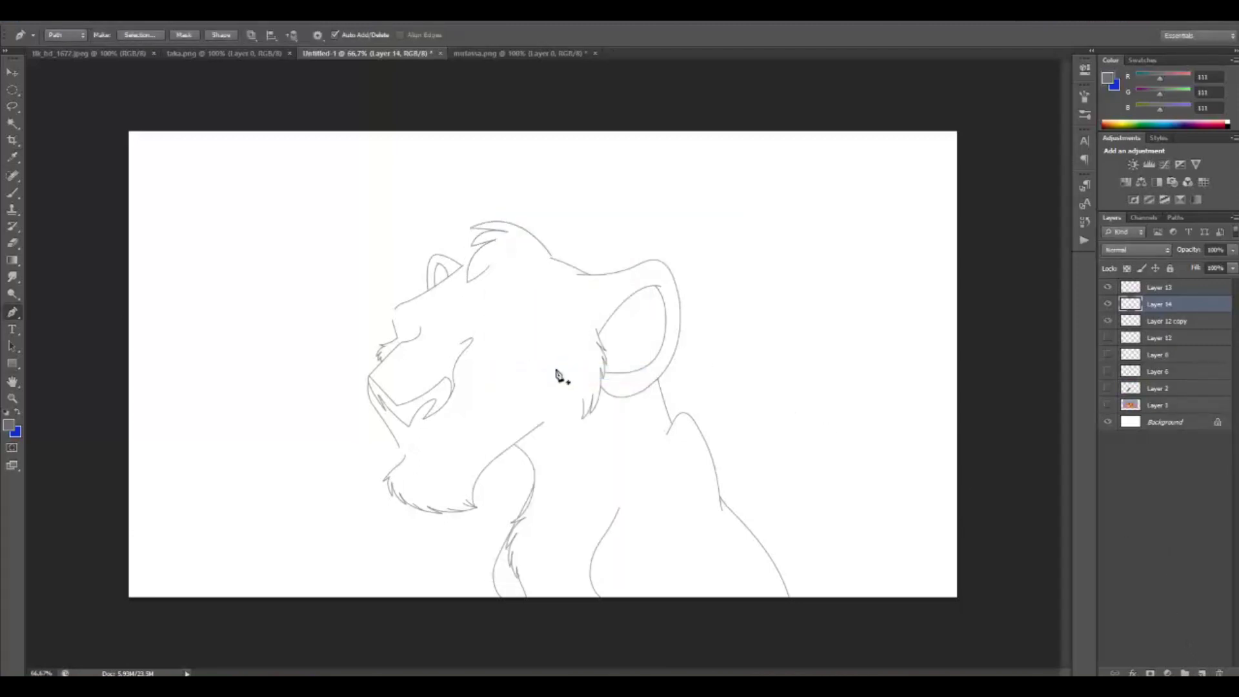
# Step: Flip the hair tuft on Layer 14 horizontally with Free Transform
pyautogui.hotkey('ctrl', 't')
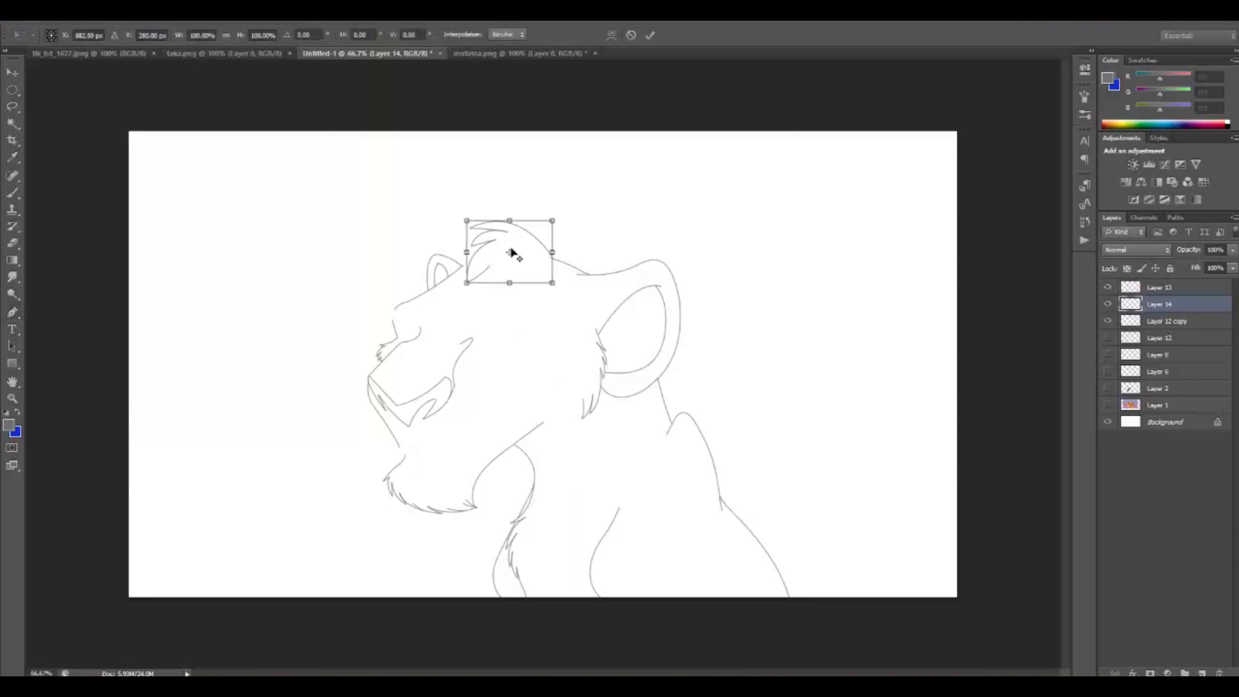
pyautogui.rightClick(509, 252)
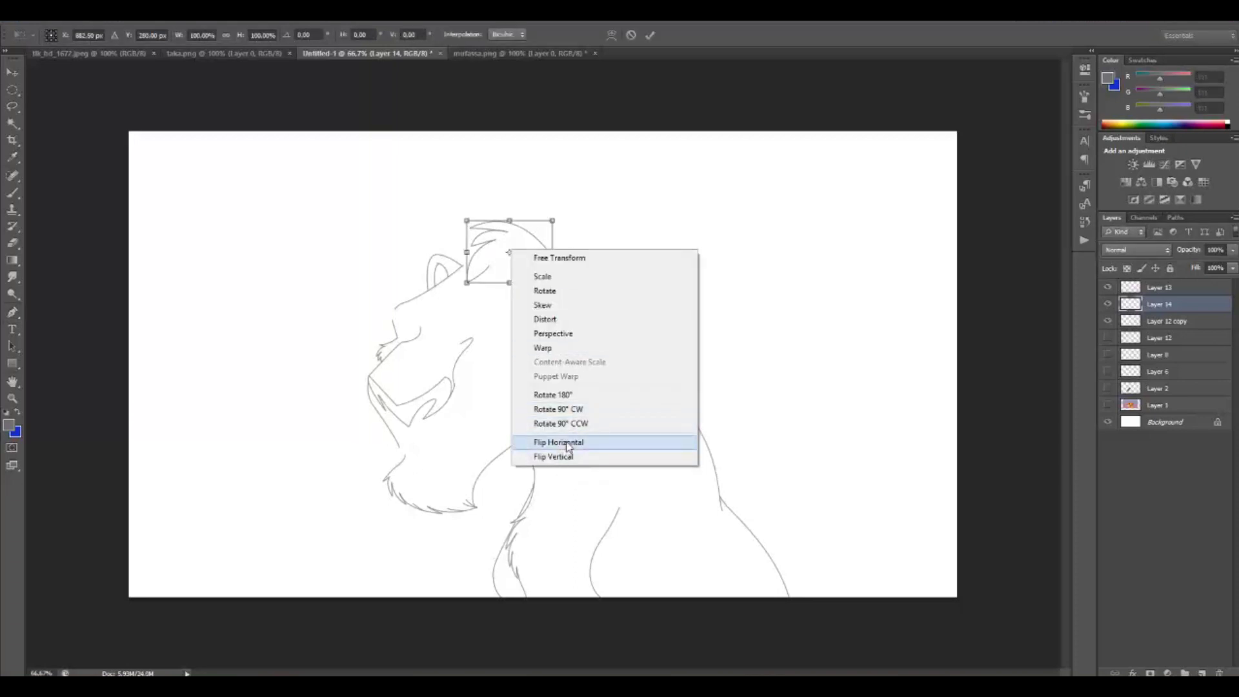
pyautogui.click(566, 442)
pyautogui.press('Return')
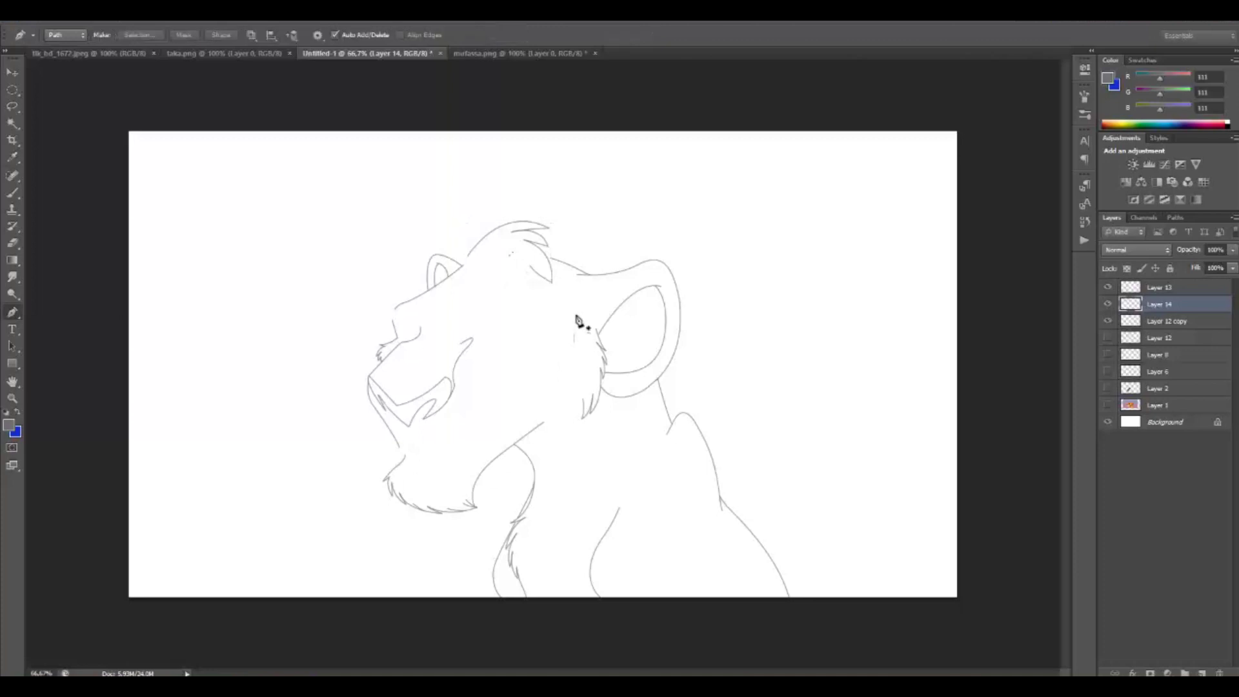
# Step: Rotate the flipped hair tuft counterclockwise by about 24 degrees and apply the transform
pyautogui.hotkey('ctrl', 't')
pyautogui.moveTo(631, 320); pyautogui.dragTo(618, 240)
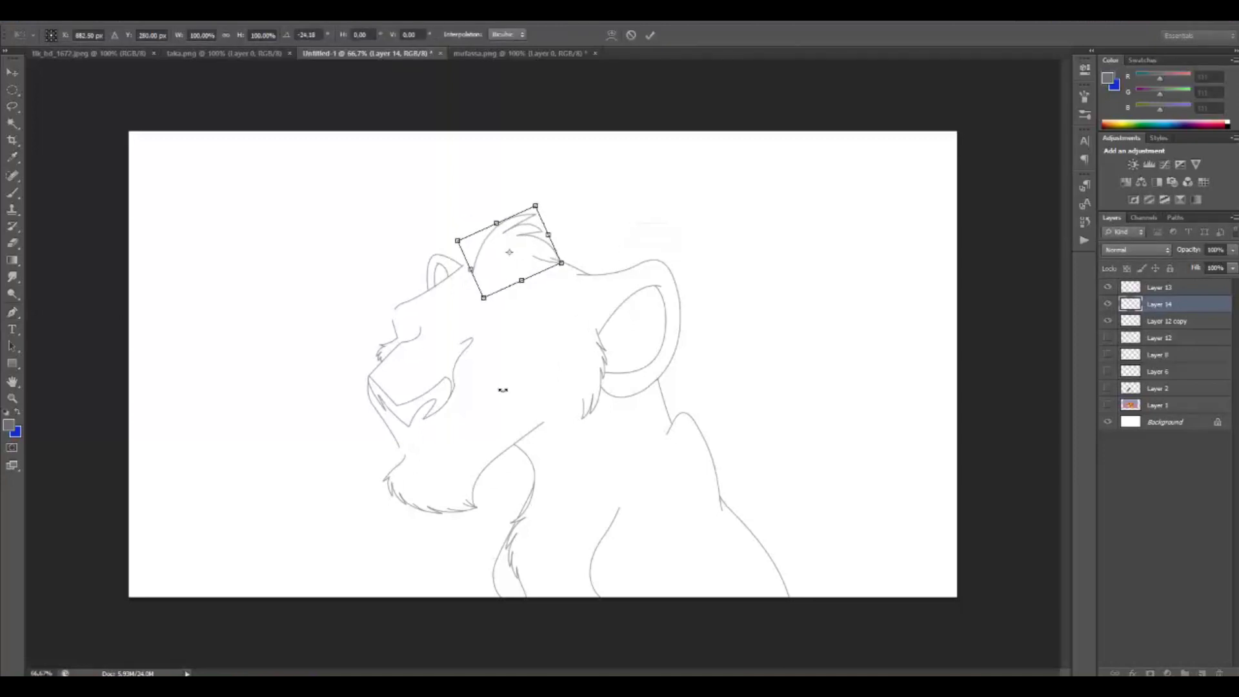
pyautogui.press('Return')
pyautogui.press('p')
pyautogui.click(535, 378)
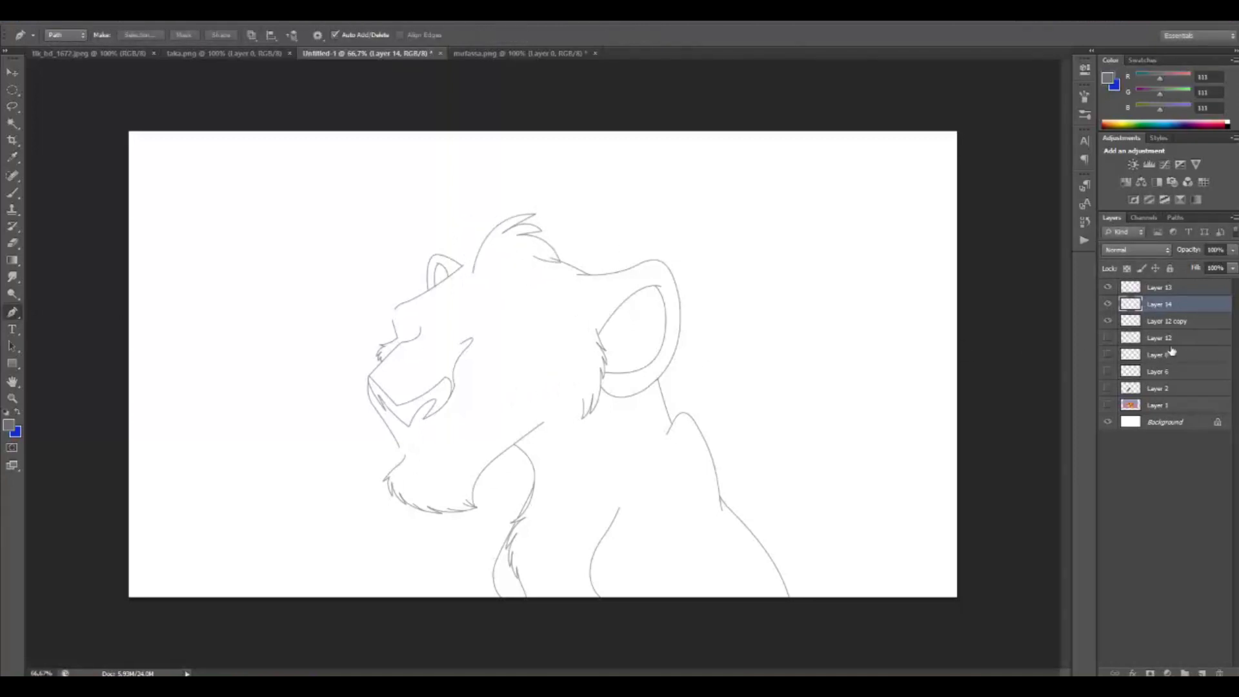
# Step: Delete the hair tuft's layer and add a new empty layer above Layer 12 copy
pyautogui.press('Delete')
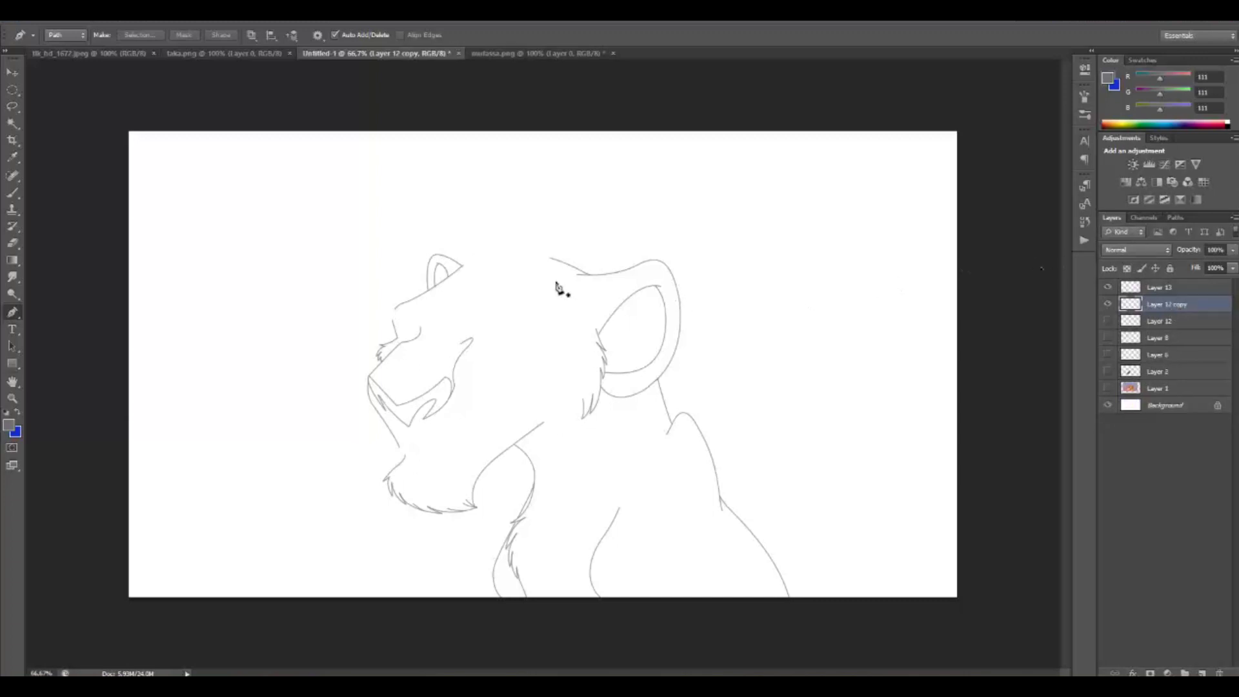
pyautogui.click(1203, 672)
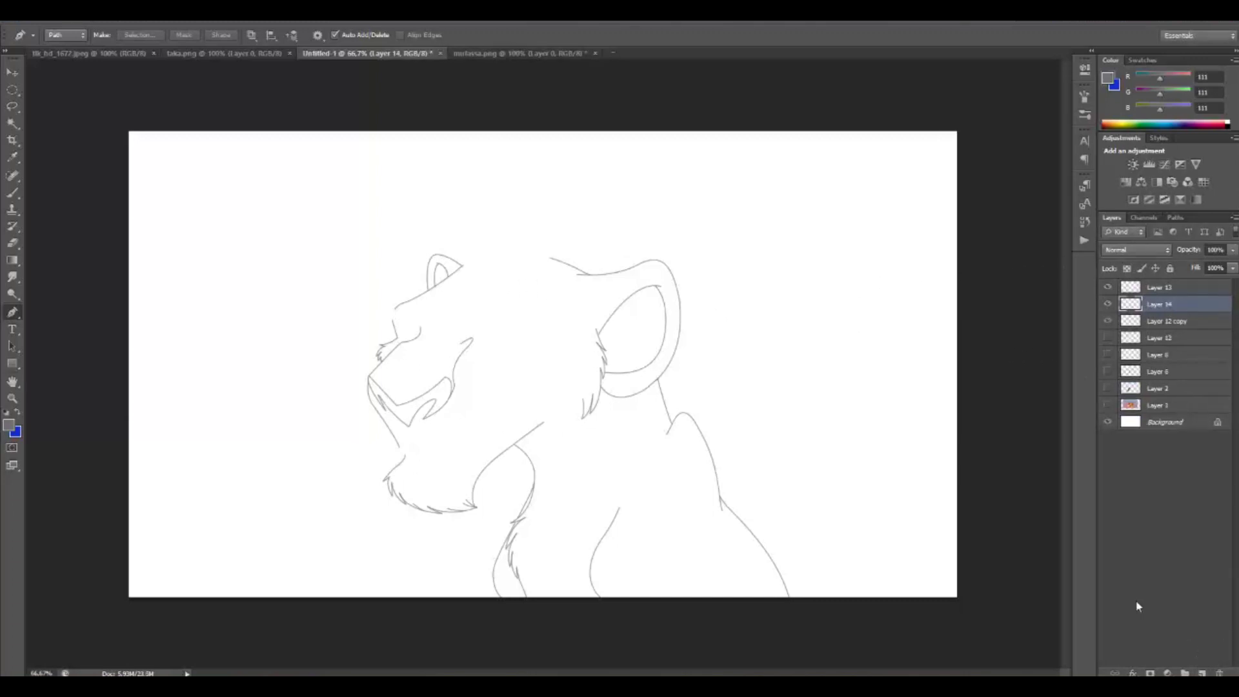
# Step: Draw a Pen path of jagged fur tufts over the top of the head, from the far ear's base to the near ear's line
pyautogui.hotkey('ctrl', '+')
pyautogui.hotkey('ctrl', '+')
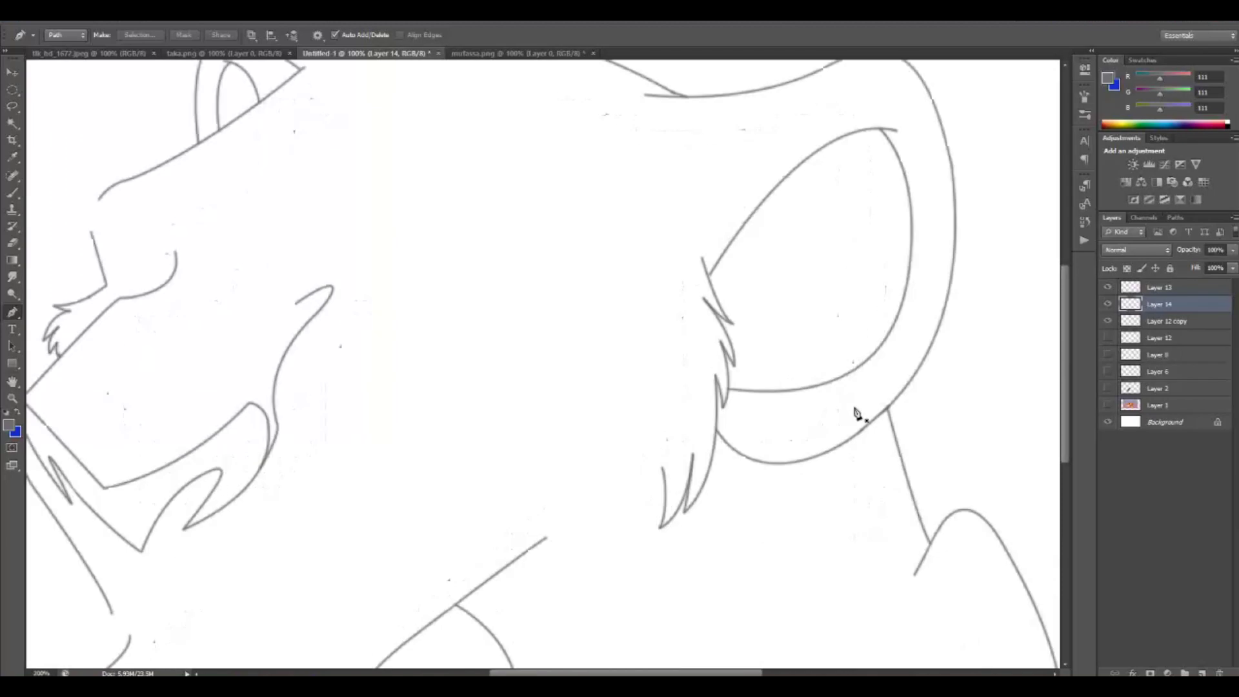
pyautogui.moveTo(632, 277); pyautogui.dragTo(653, 396)
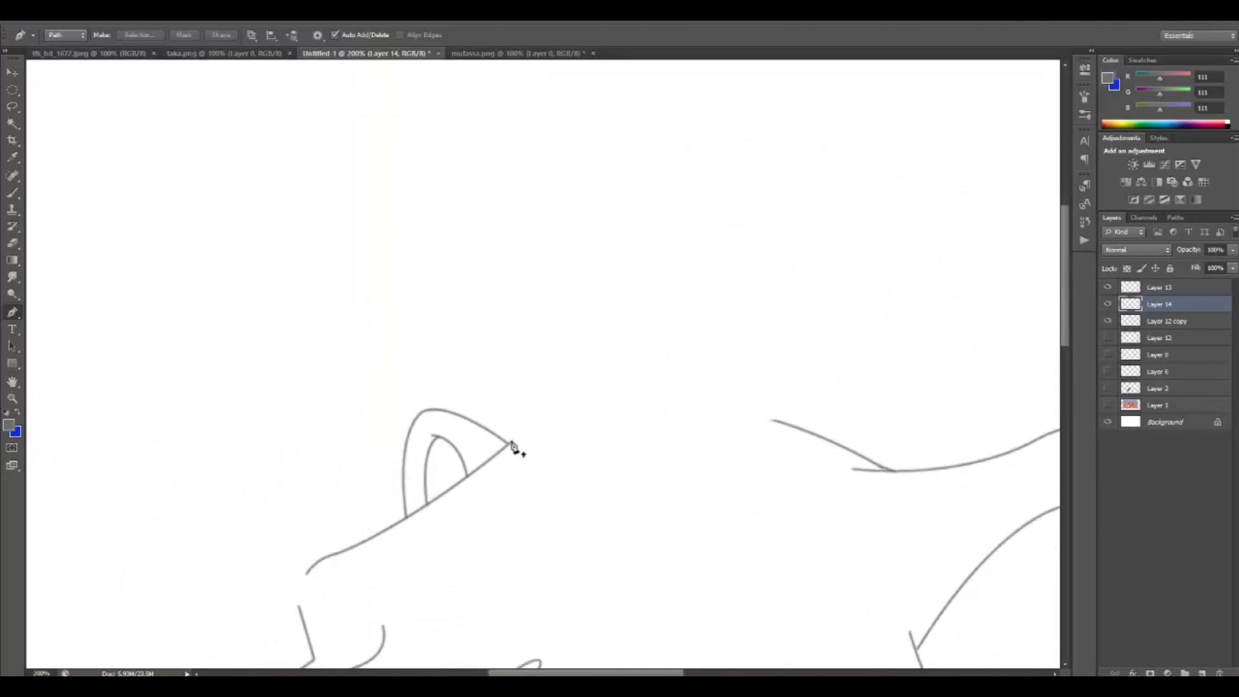
pyautogui.moveTo(612, 370); pyautogui.dragTo(668, 356)
pyautogui.hotkey('ctrl', 'z')
pyautogui.moveTo(591, 351); pyautogui.dragTo(638, 337)
pyautogui.keyDown('alt'); pyautogui.click(589, 354); pyautogui.keyUp('alt')
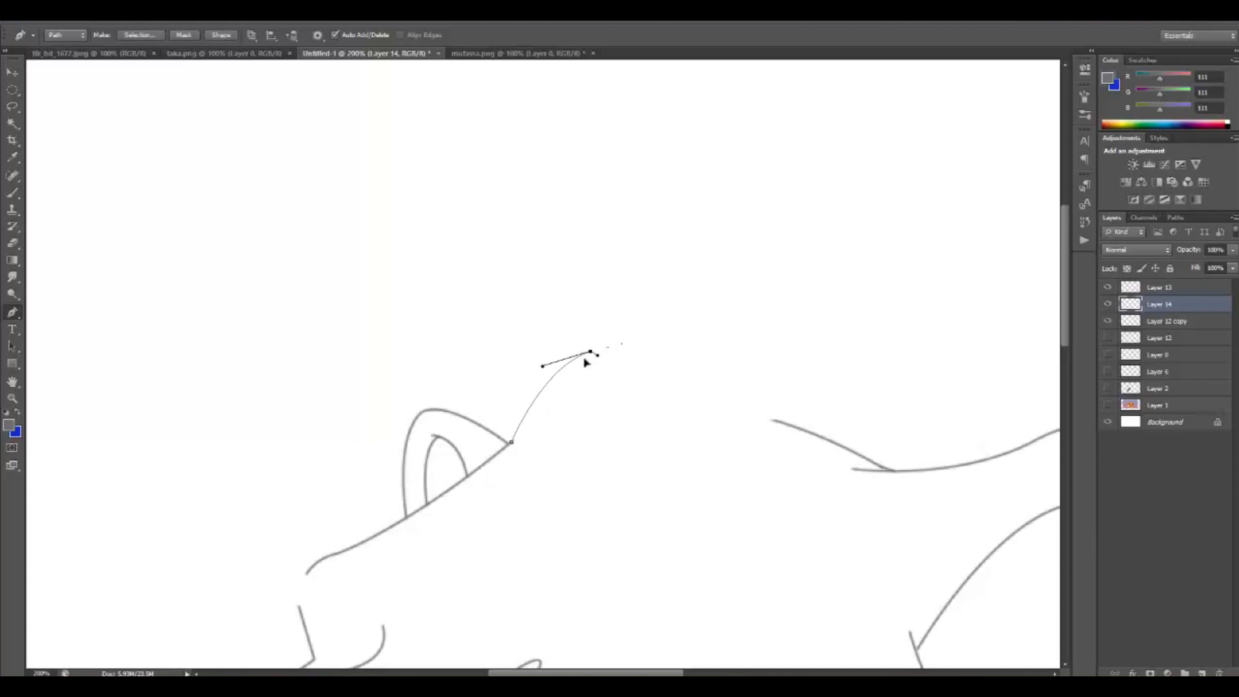
pyautogui.moveTo(541, 427)
pyautogui.mouseDown()
pyautogui.moveTo(509, 504)
pyautogui.moveTo(552, 411)
pyautogui.mouseUp()
pyautogui.moveTo(689, 339)
pyautogui.mouseDown()
pyautogui.moveTo(807, 342)
pyautogui.moveTo(697, 348)
pyautogui.mouseUp()
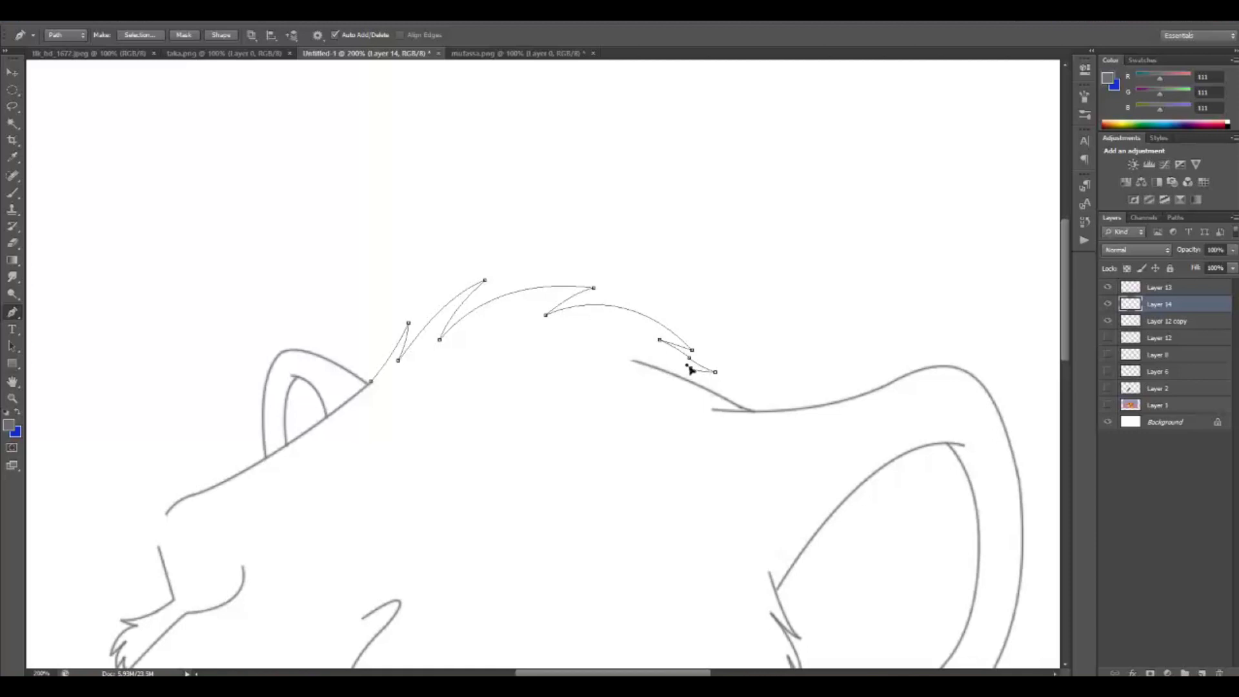
pyautogui.click(739, 407)
# Step: Stroke the tufted crown path on Layer 14 and dismiss the path
pyautogui.rightClick(757, 361)
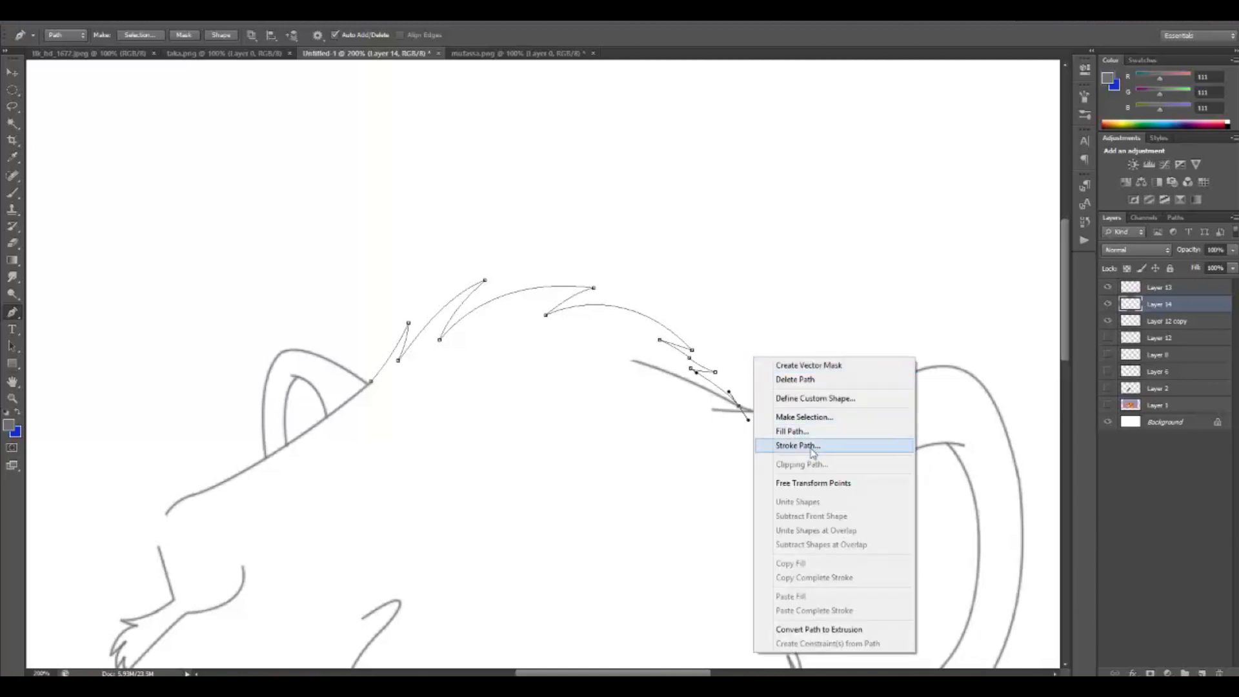
pyautogui.click(817, 444)
pyautogui.press('Return')
pyautogui.press('Return')
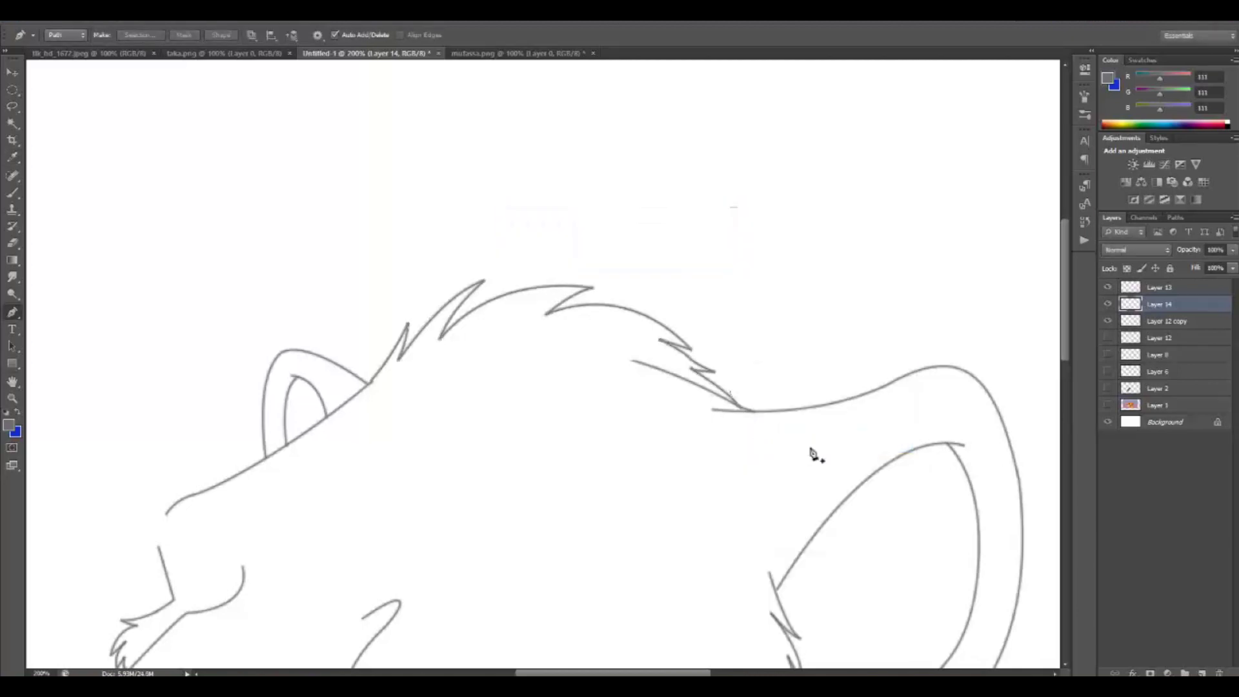
# Step: Switch to the Eraser for cleaning up the line art around the top of the head
pyautogui.hotkey('ctrl', '-')
pyautogui.hotkey('ctrl', '-')
pyautogui.click(12, 243)
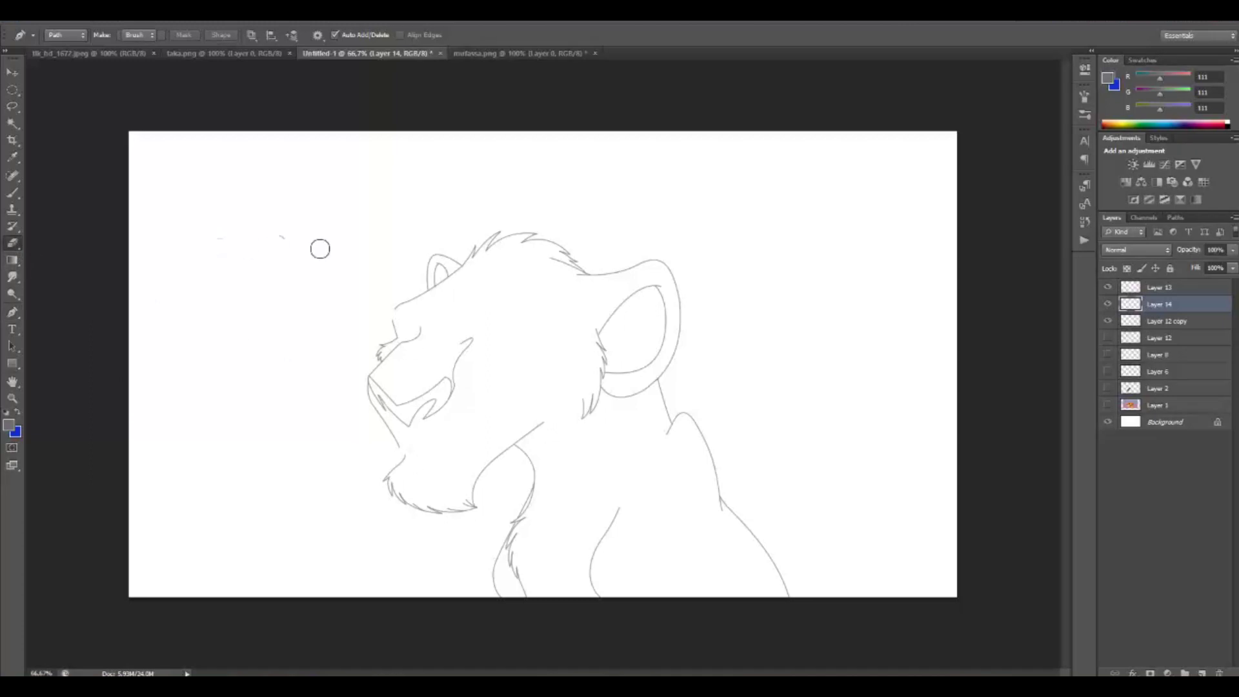
pyautogui.hotkey('ctrl', '+')
pyautogui.hotkey('ctrl', '+')
pyautogui.moveTo(348, 229); pyautogui.dragTo(446, 410)
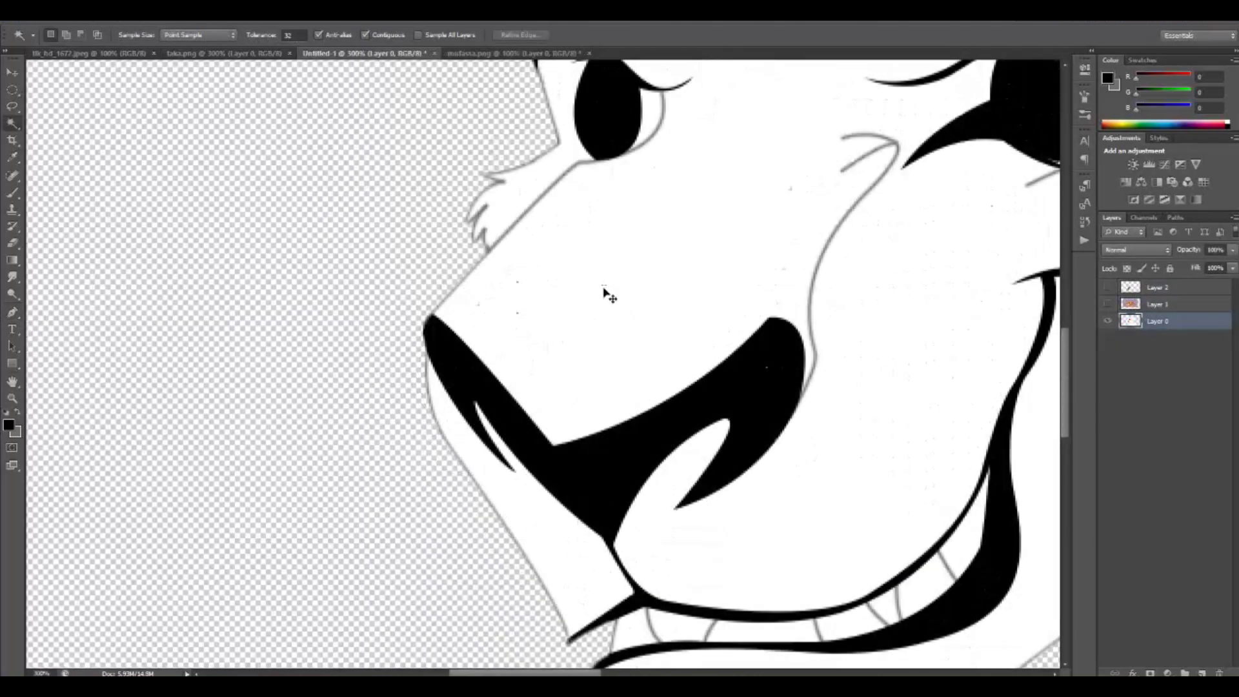
# Step: Delete the two hidden layers, Layer 2 and Layer 1, above the line art layer
pyautogui.hotkey('ctrl', '-')
pyautogui.hotkey('ctrl', '-')
pyautogui.hotkey('ctrl', '-')
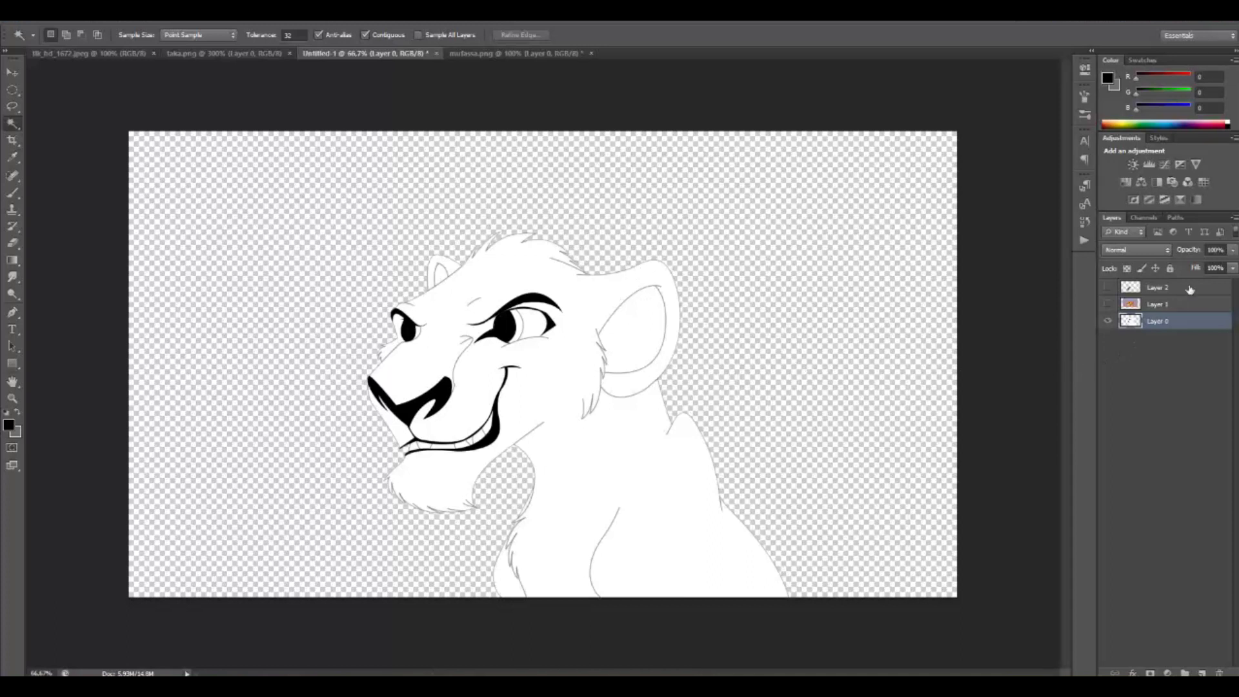
pyautogui.moveTo(1190, 290); pyautogui.dragTo(1154, 306)
pyautogui.press('Delete')
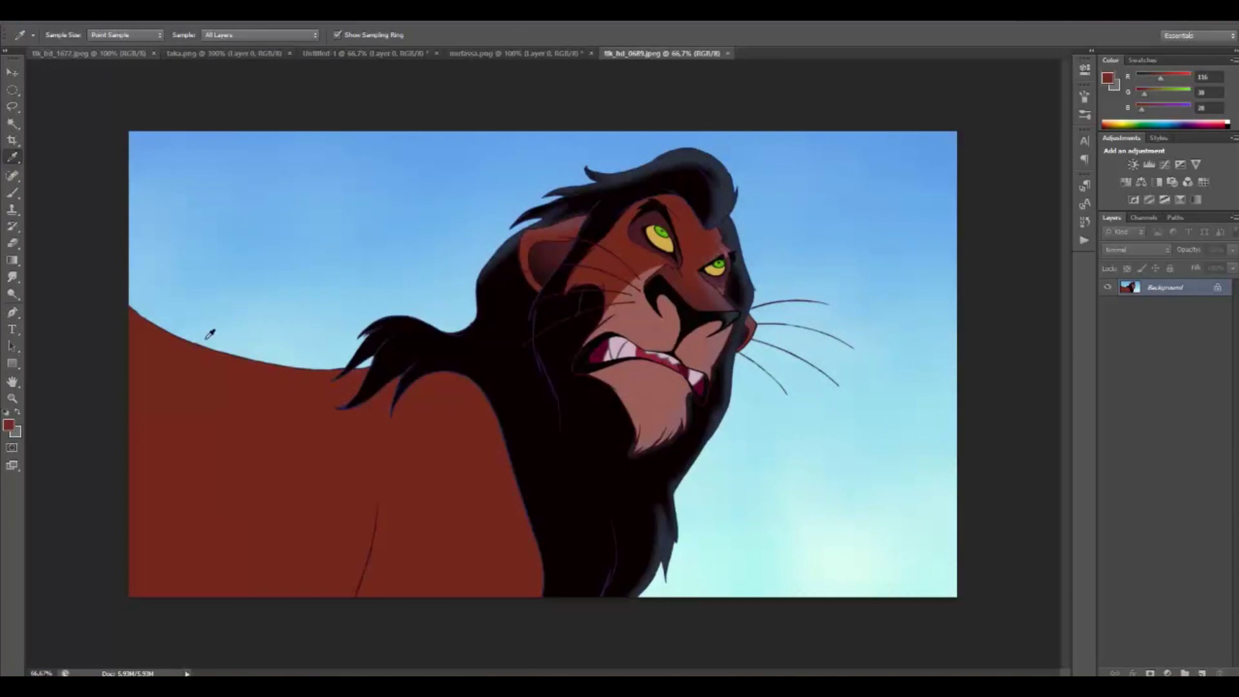
# Step: Sample the red-brown body fur in the tlk_hd_0689 image and clear the grey fill from Layer 1 of Untitled-1
pyautogui.click(207, 395)
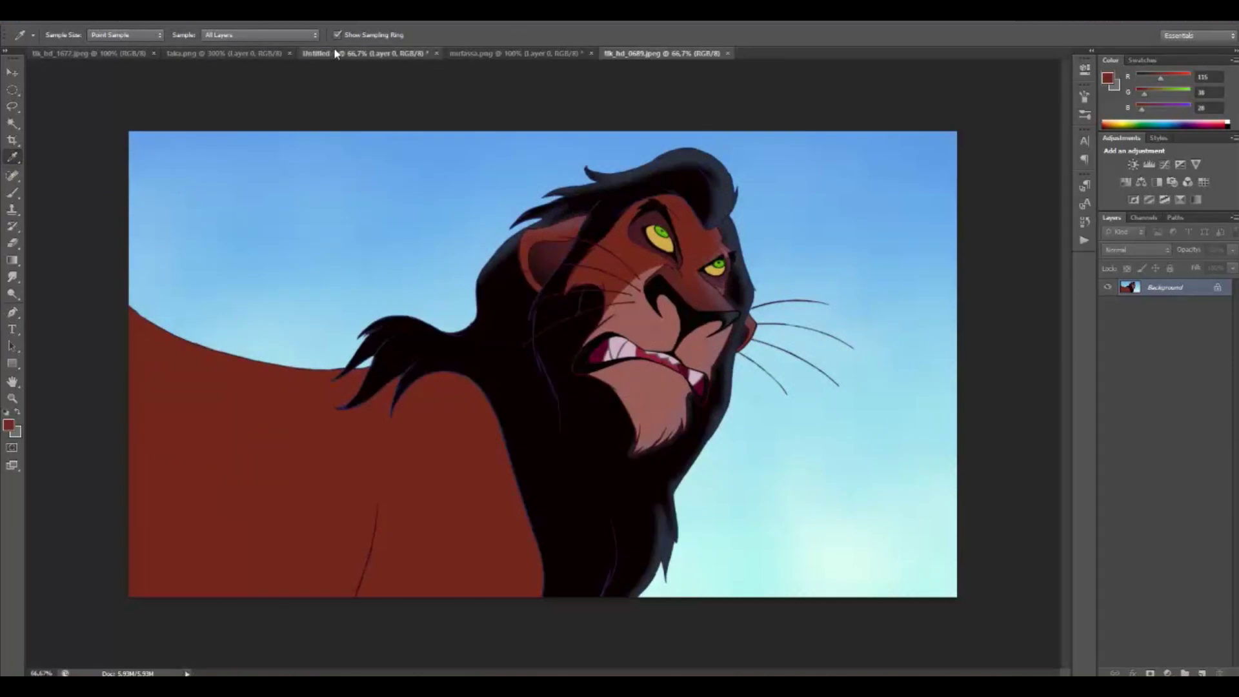
pyautogui.click(380, 53)
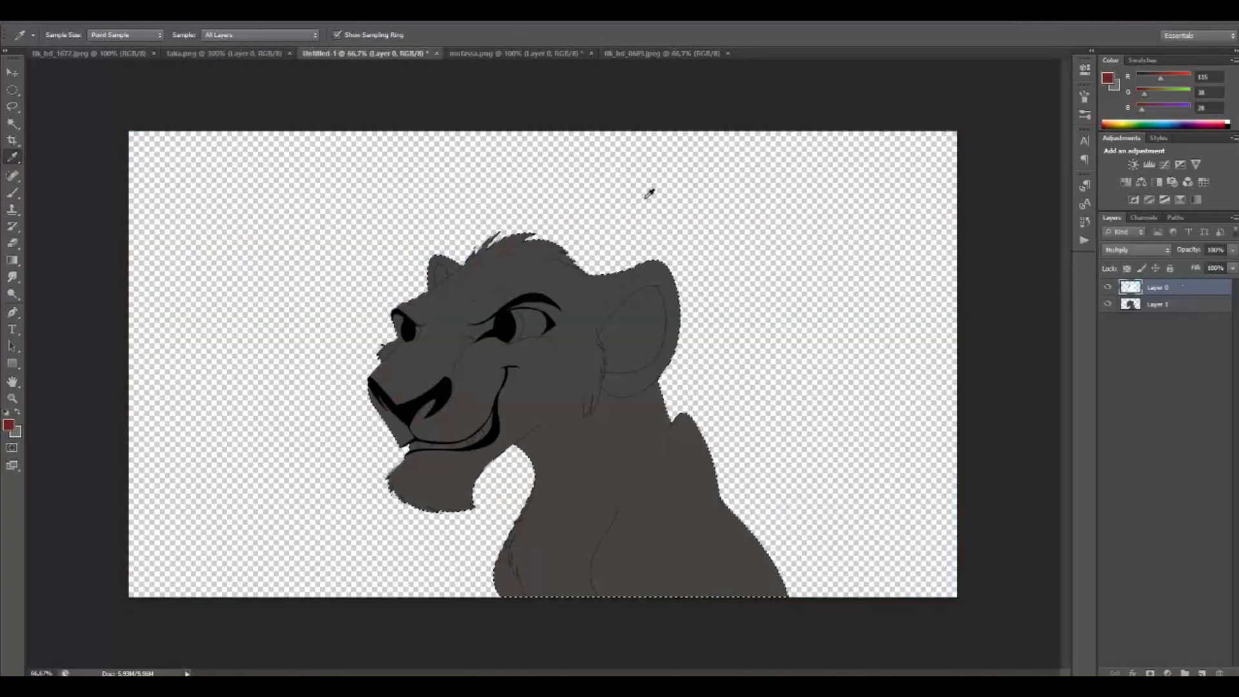
pyautogui.click(1139, 304)
pyautogui.press('Delete')
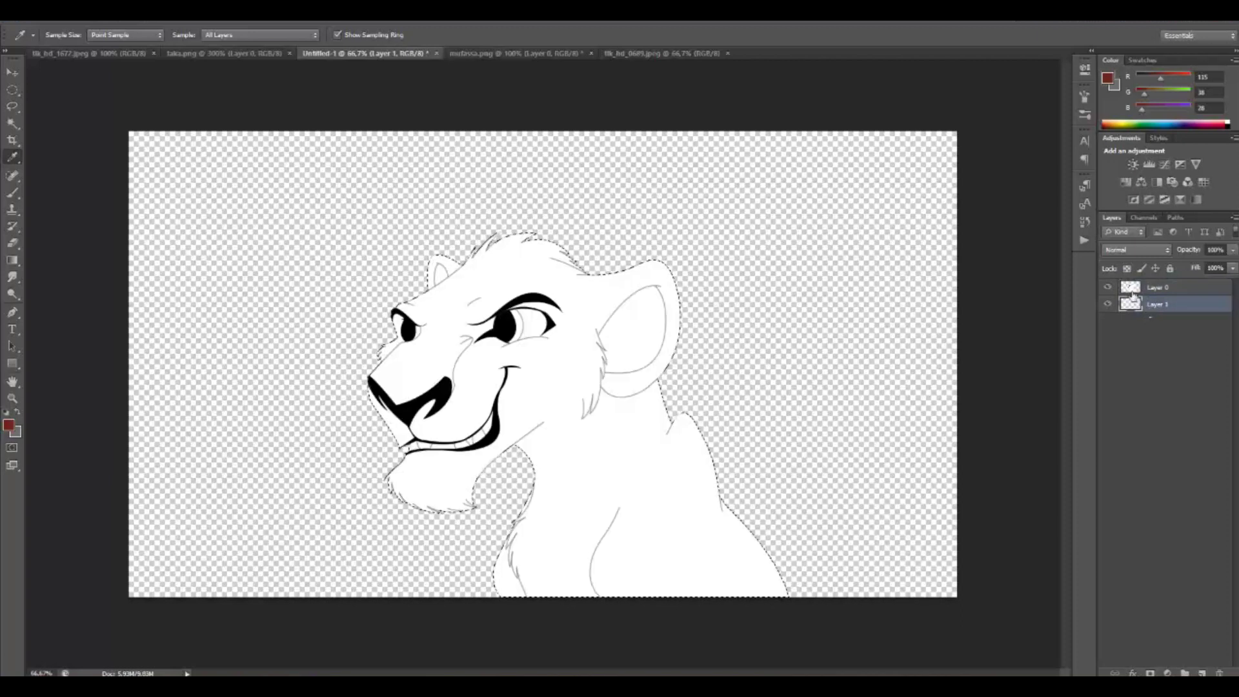
# Step: Add a new empty layer above Layer 1 and fill the lion's silhouette on Layer 1 with the sampled red-brown
pyautogui.click(1203, 673)
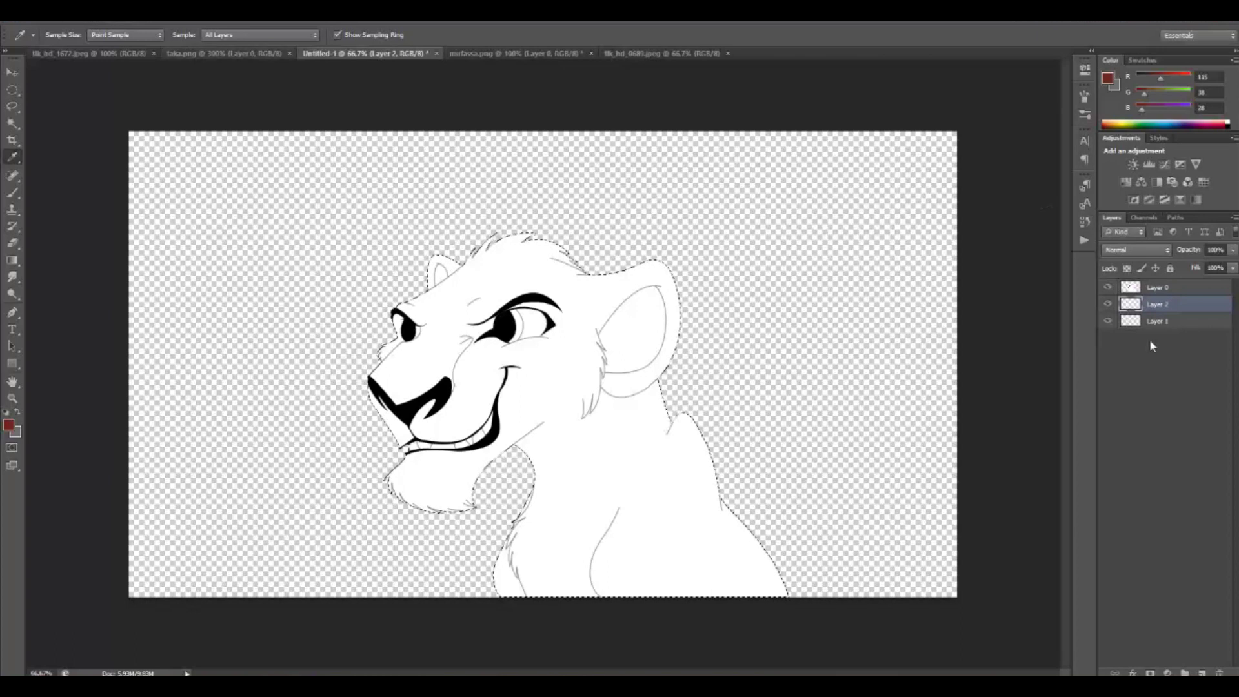
pyautogui.click(1156, 321)
pyautogui.click(57, 16)
pyautogui.click(71, 199)
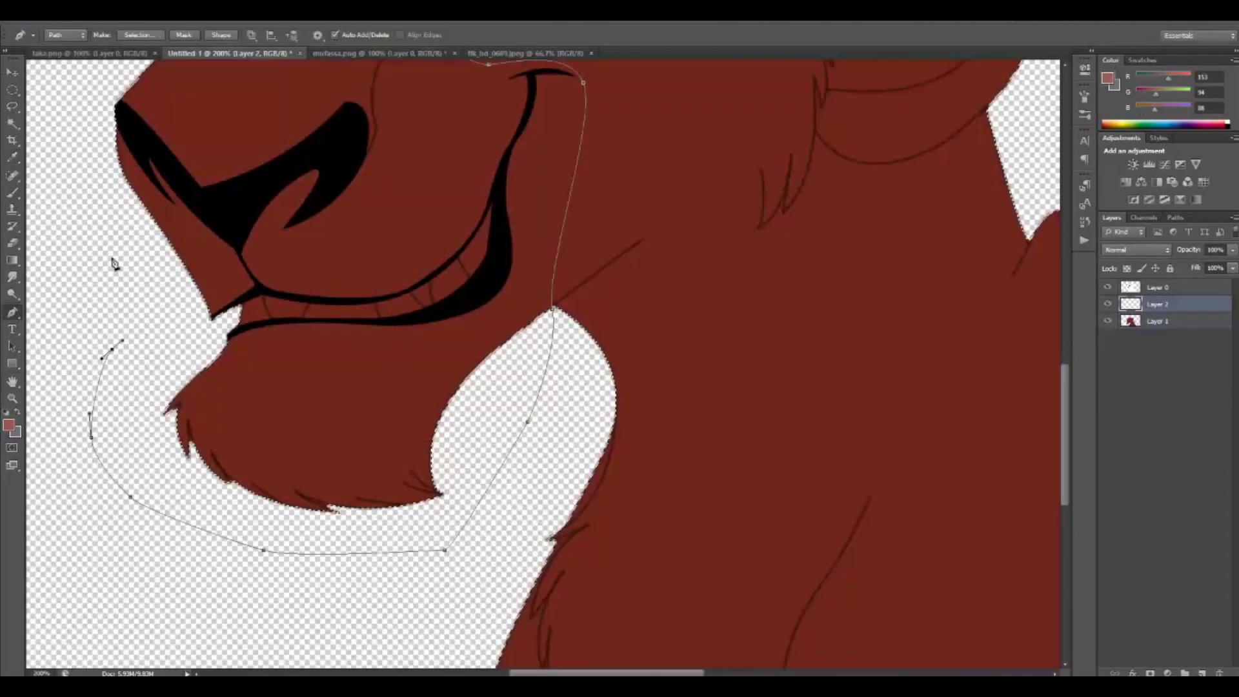
# Step: Complete a closed Pen path around the muzzle and chin, running loosely outside the silhouette and through the black of the nose
pyautogui.click(92, 172)
pyautogui.moveTo(106, 95); pyautogui.dragTo(139, 142)
pyautogui.click(166, 164)
pyautogui.click(196, 204)
pyautogui.click(224, 211)
pyautogui.moveTo(263, 176); pyautogui.dragTo(268, 173)
pyautogui.click(343, 143)
pyautogui.click(366, 155)
pyautogui.moveTo(494, 296); pyautogui.dragTo(573, 359)
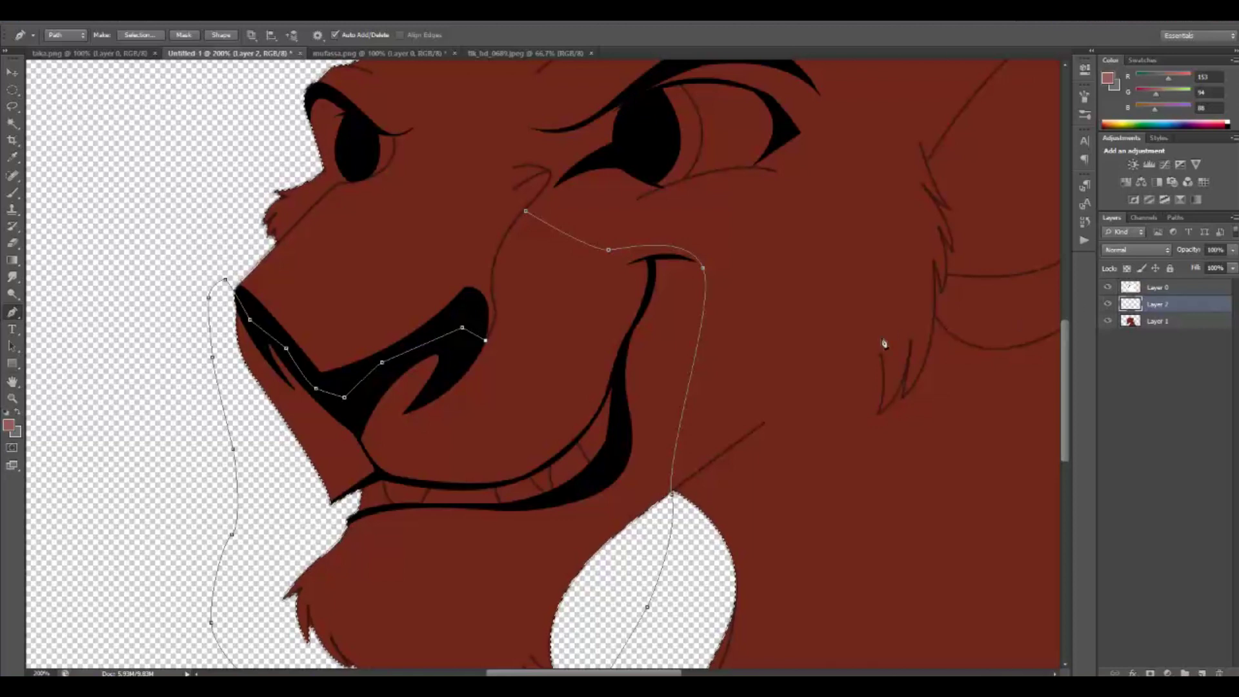
pyautogui.moveTo(454, 392); pyautogui.dragTo(488, 181)
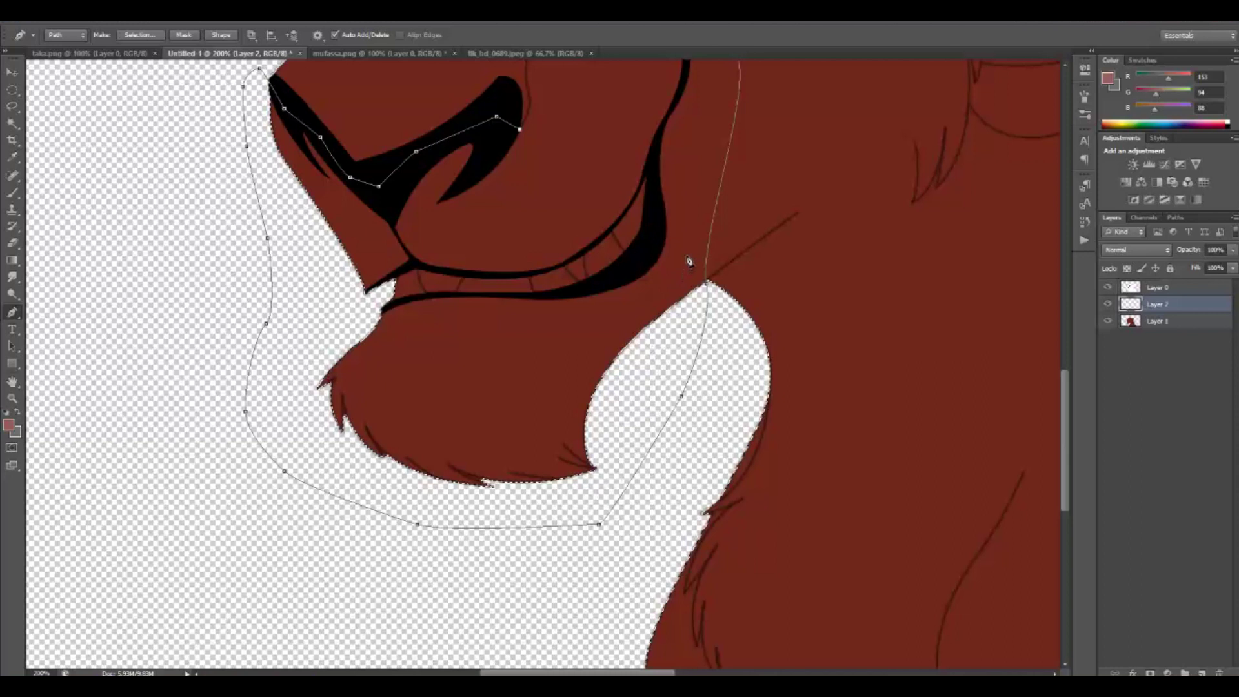
pyautogui.moveTo(691, 213); pyautogui.dragTo(710, 381)
# Step: Try filling the muzzle path with the dusty pink foreground color without a selection, and undo the fill
pyautogui.rightClick(589, 357)
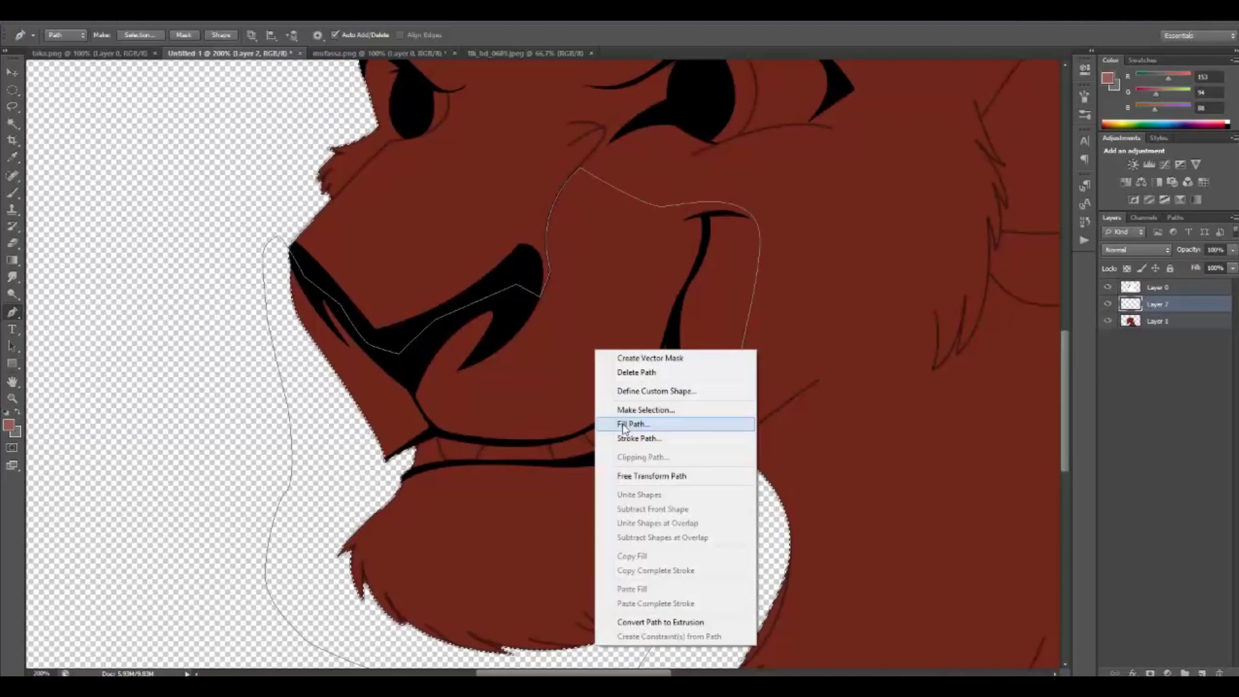
pyautogui.click(592, 332)
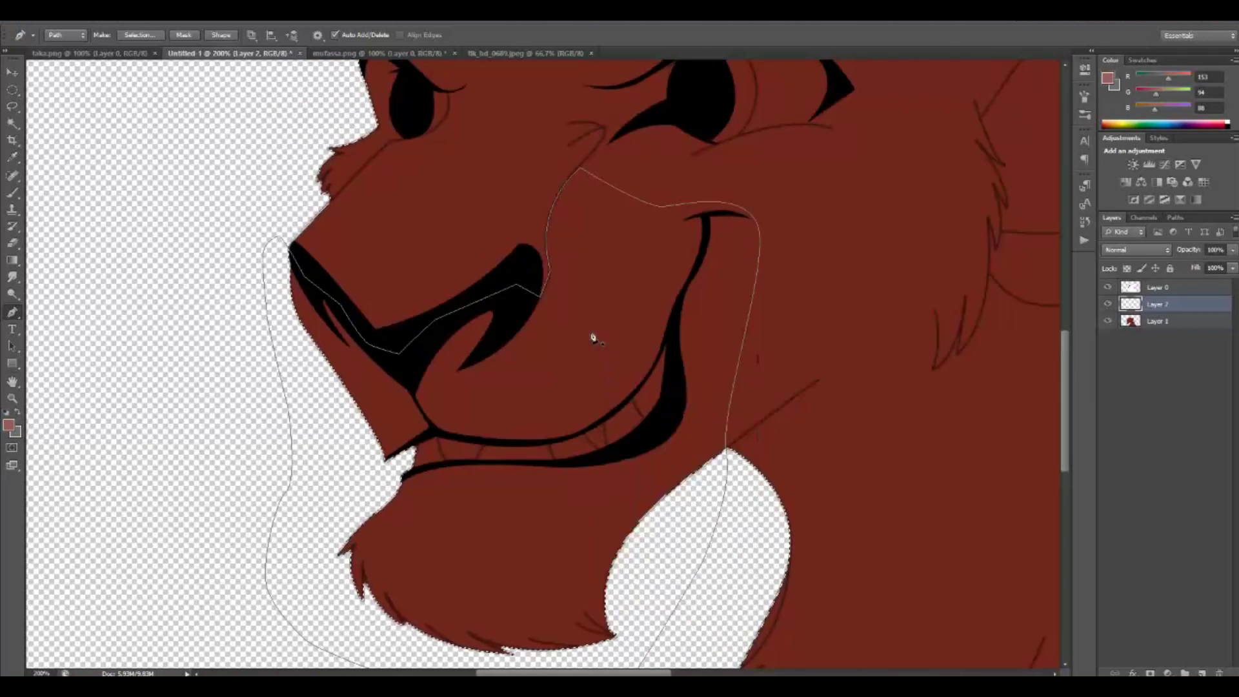
pyautogui.rightClick(639, 352)
pyautogui.click(688, 420)
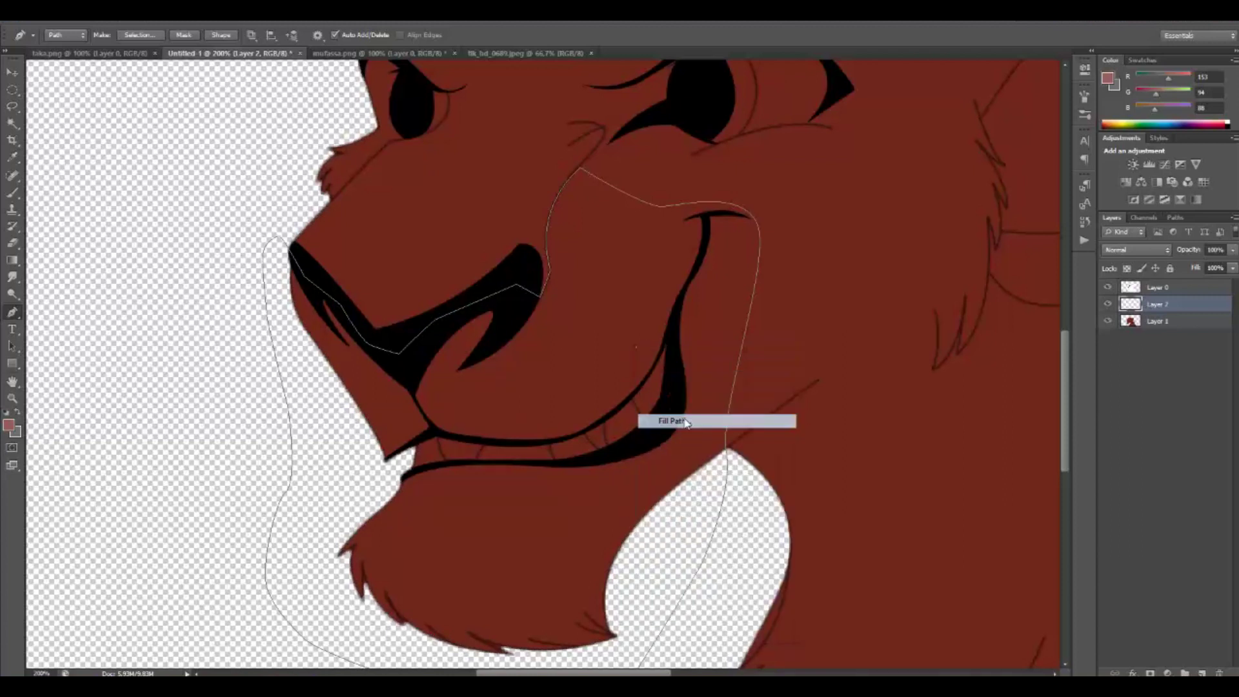
pyautogui.press('Return')
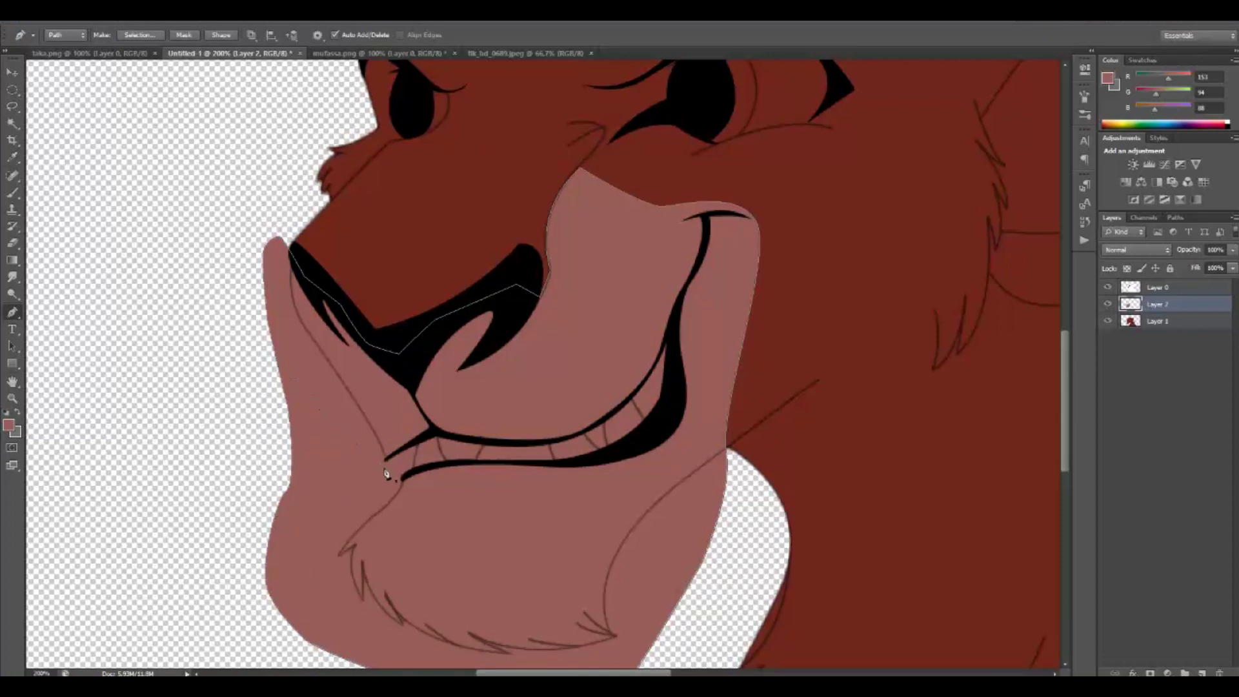
pyautogui.hotkey('ctrl', 'z')
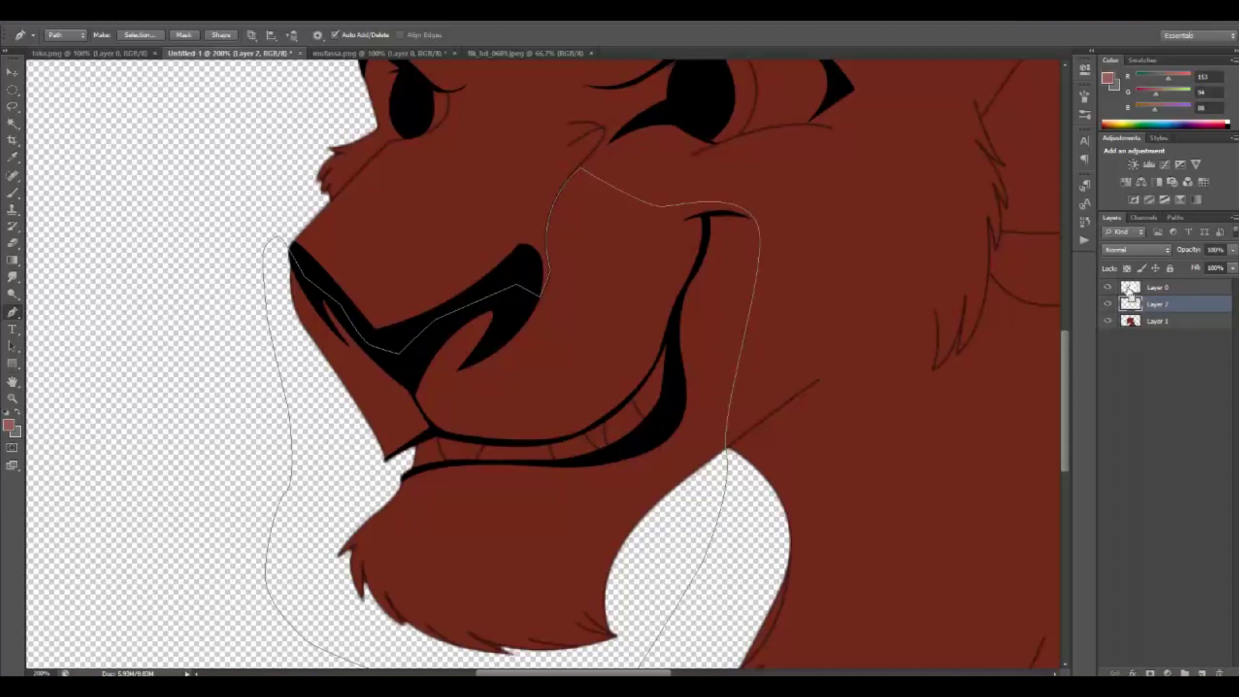
# Step: Load the lion's silhouette as a selection and fill the muzzle path inside it with dusty pink on Layer 2
pyautogui.keyDown('ctrl'); pyautogui.click(1130, 292); pyautogui.keyUp('ctrl')
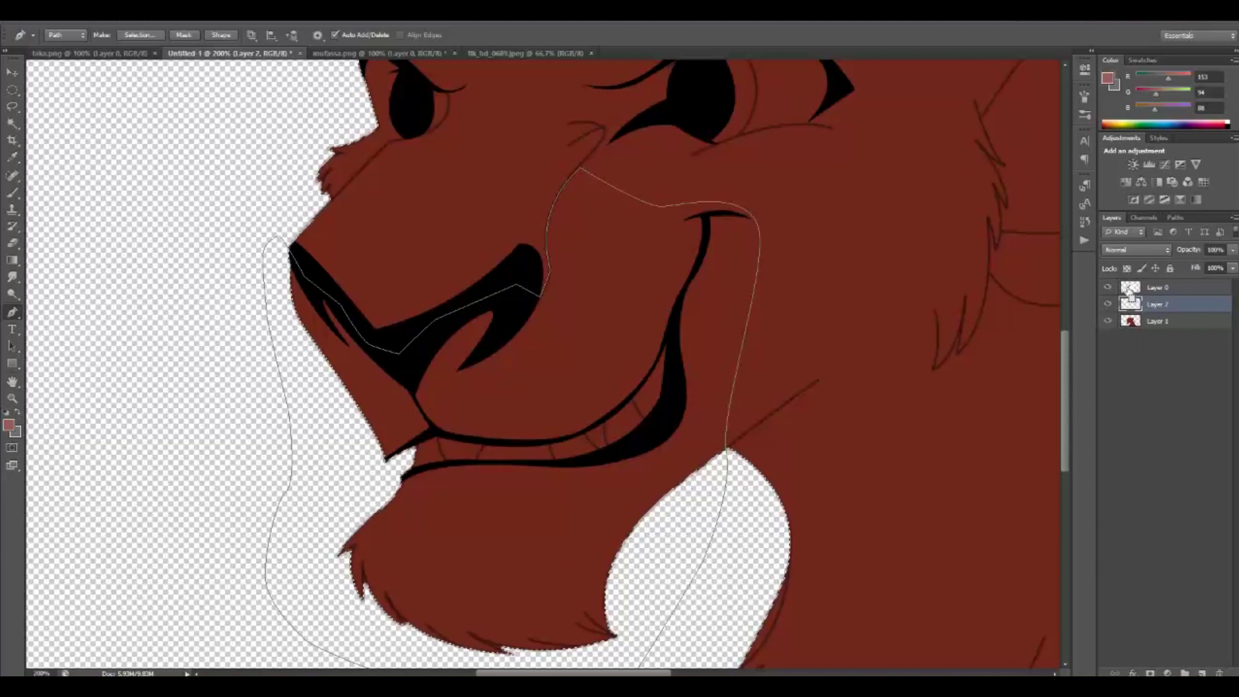
pyautogui.rightClick(565, 404)
pyautogui.click(613, 180)
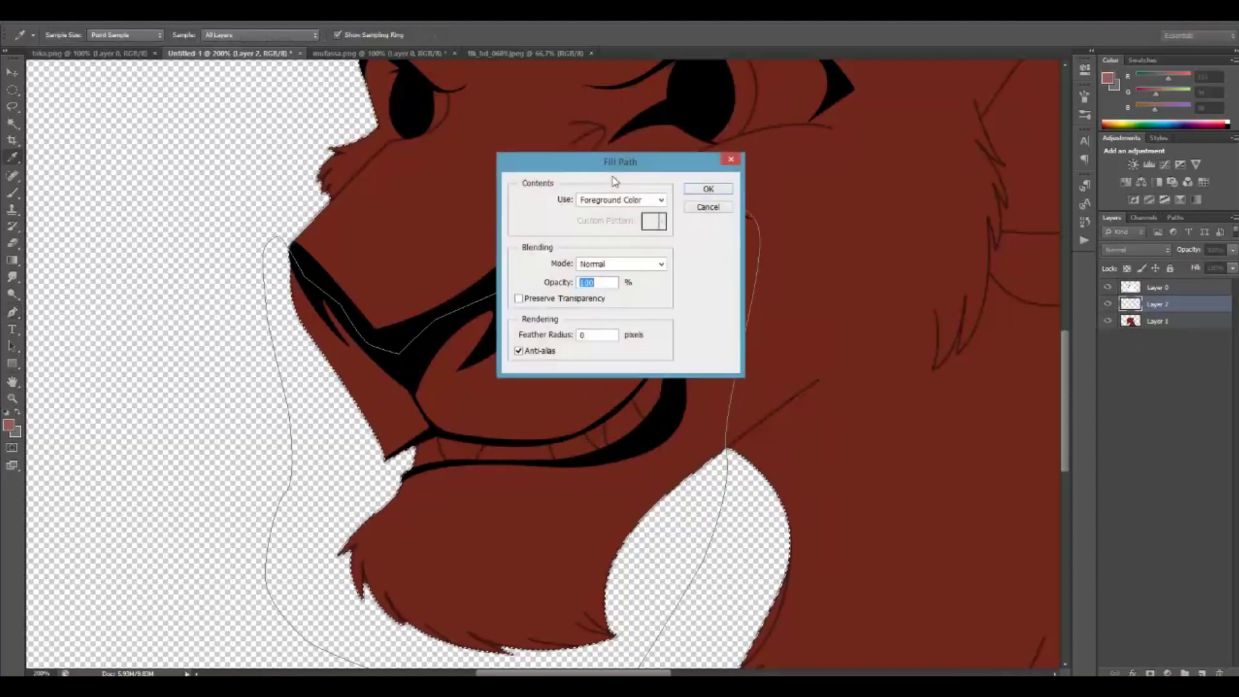
pyautogui.press('Return')
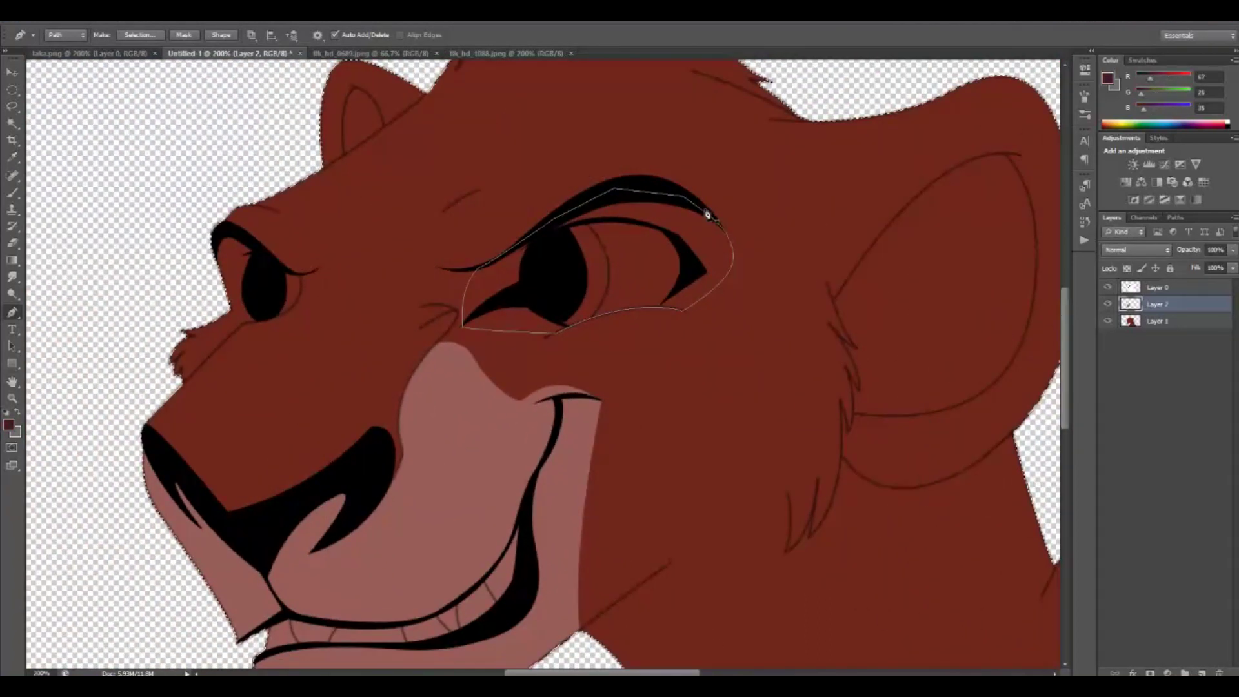
# Step: Fill the path around the near eye with the dark purple foreground color on Layer 2
pyautogui.rightClick(706, 208)
pyautogui.click(745, 304)
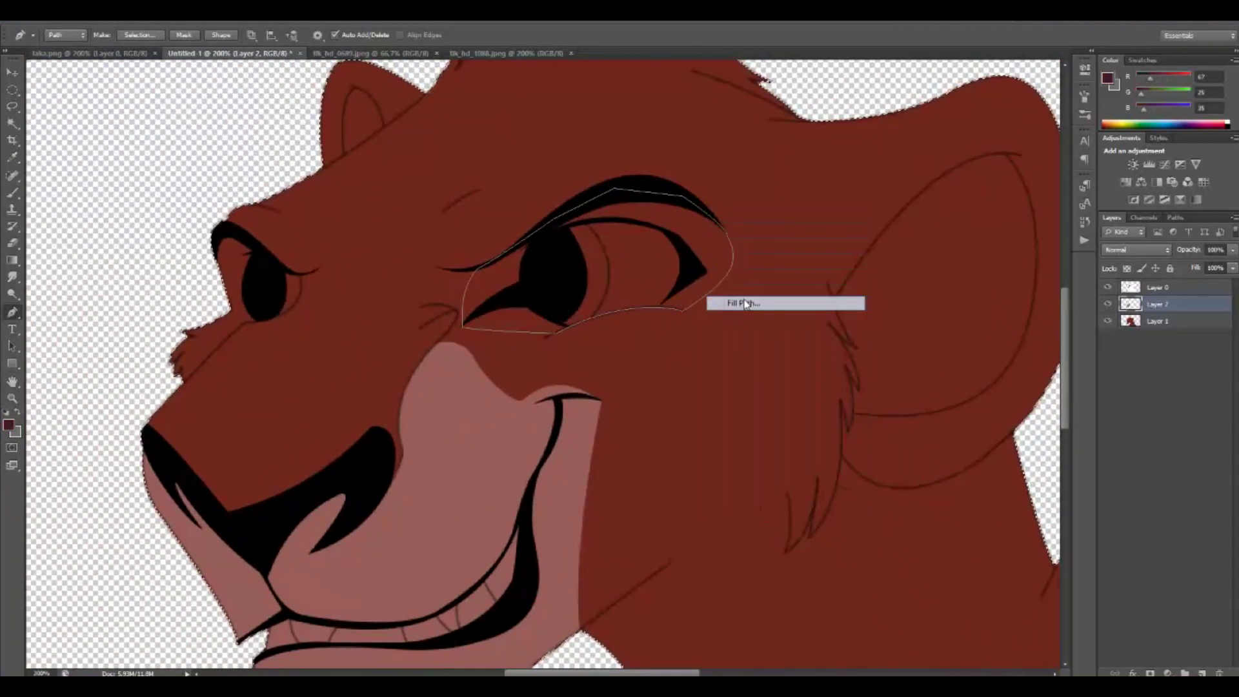
pyautogui.press('Return')
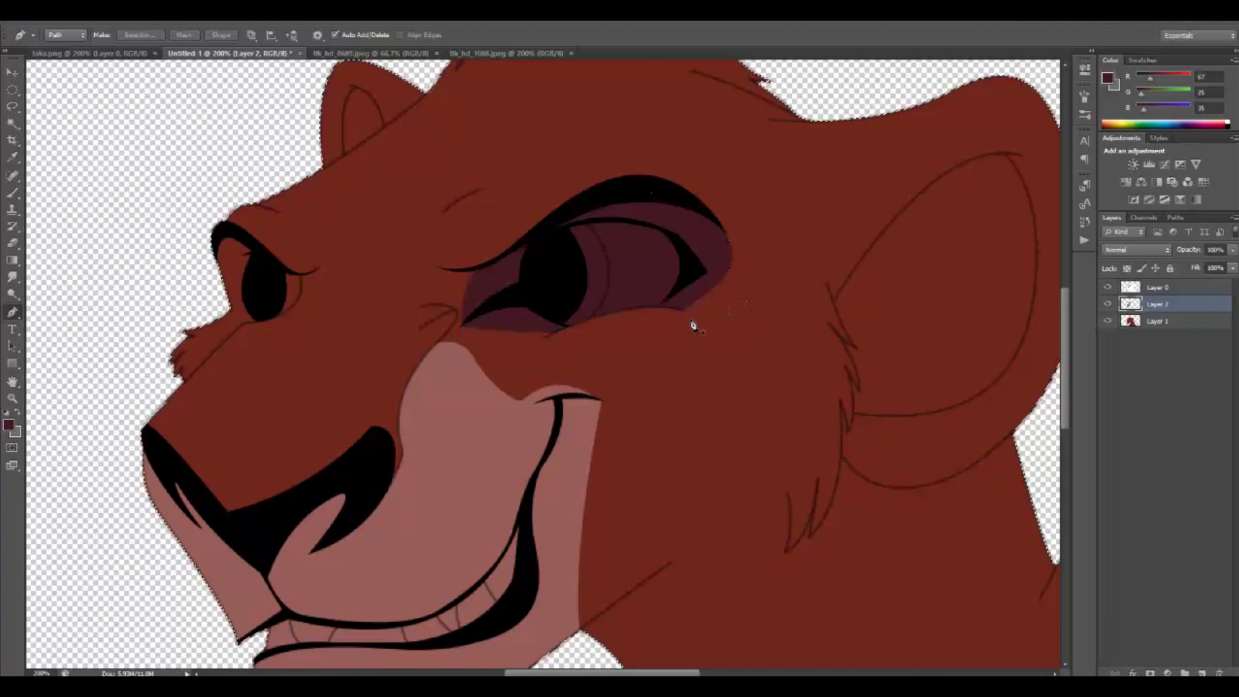
# Step: Load Layer 1's silhouette as a selection and draw a Pen path around the far eye beneath its brow
pyautogui.moveTo(335, 429); pyautogui.dragTo(518, 547)
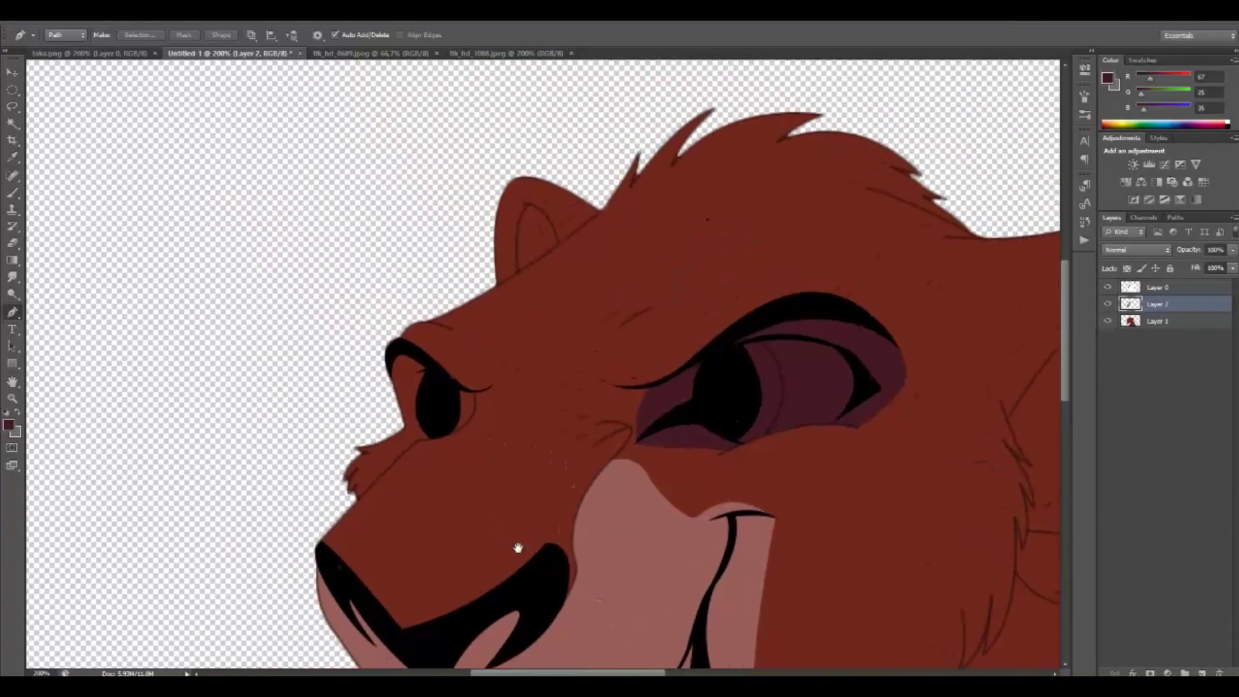
pyautogui.keyDown('ctrl'); pyautogui.click(1130, 320); pyautogui.keyUp('ctrl')
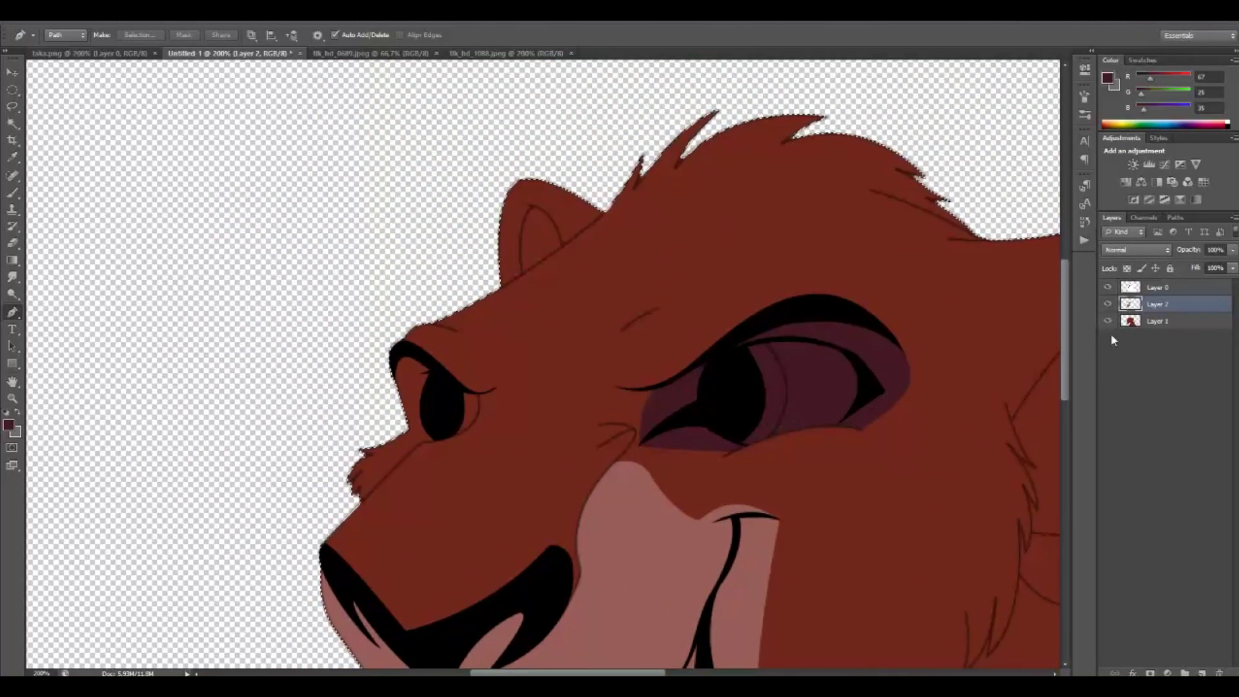
pyautogui.click(420, 443)
pyautogui.moveTo(396, 349); pyautogui.dragTo(411, 353)
pyautogui.click(423, 357)
pyautogui.click(456, 390)
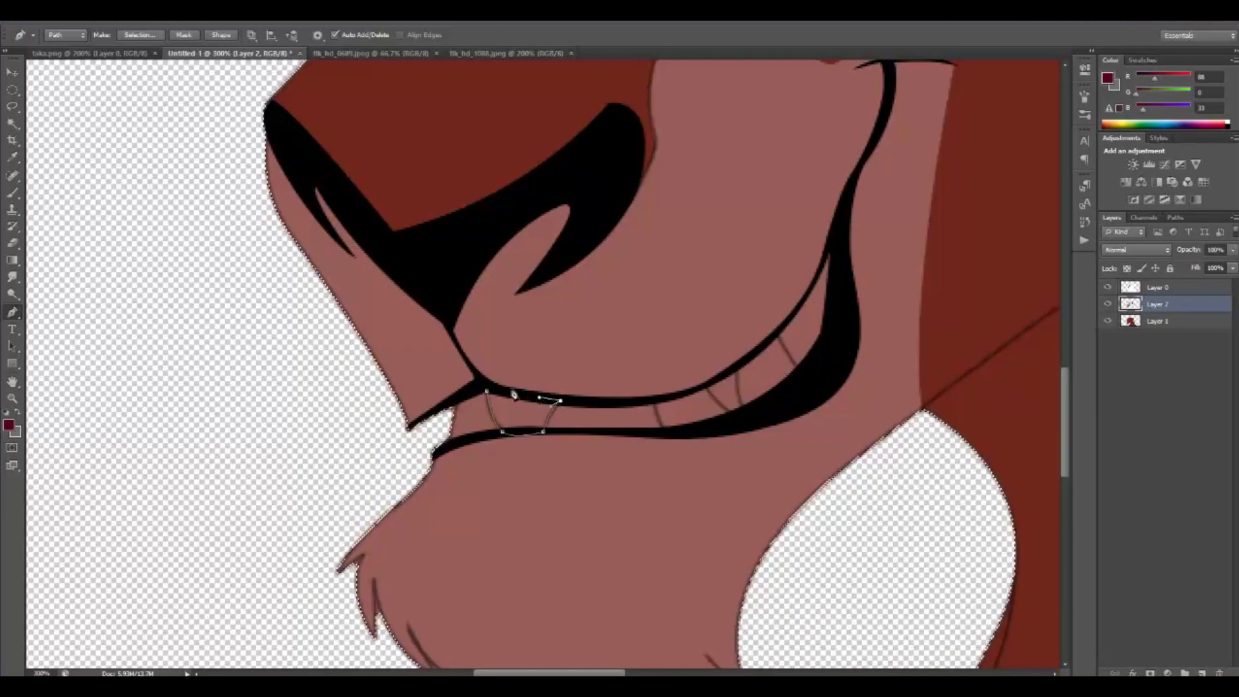
# Step: Fill the small path between the front teeth with the dark crimson foreground color
pyautogui.rightClick(607, 369)
pyautogui.click(652, 443)
pyautogui.press('Return')
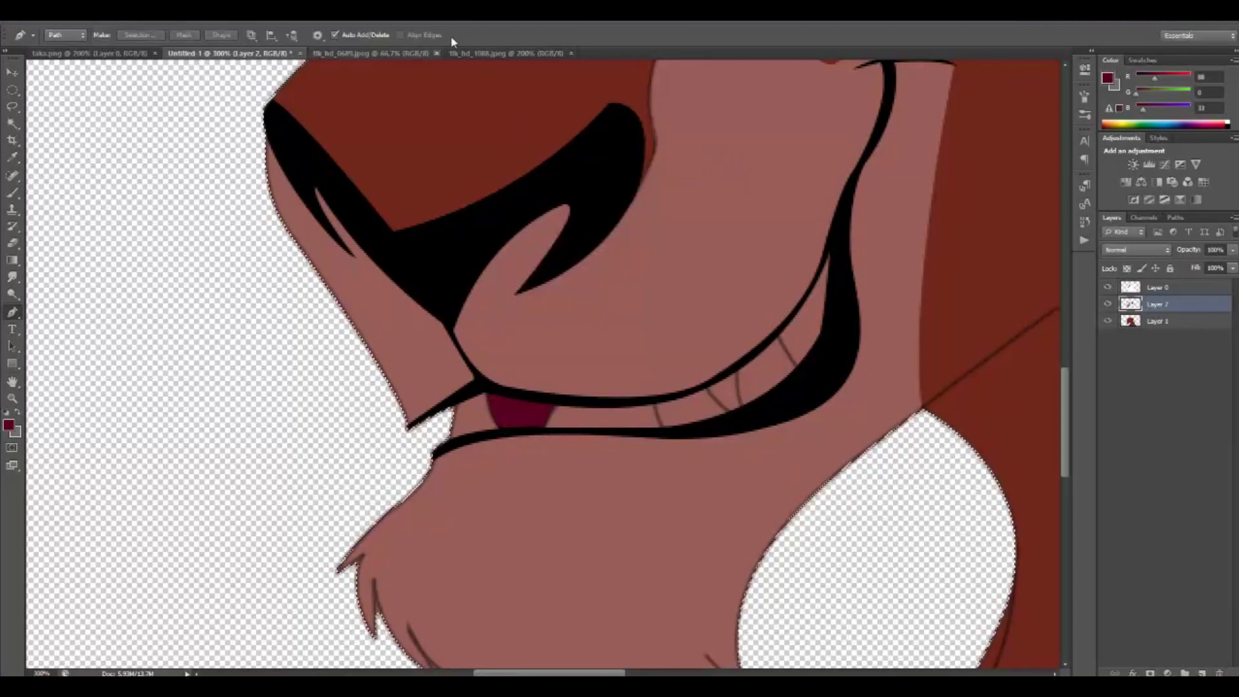
# Step: Close the tlk_hd_1088 reference image and sample the crimson inside the lion's mouth in the tlk_hd_0689 image
pyautogui.click(474, 54)
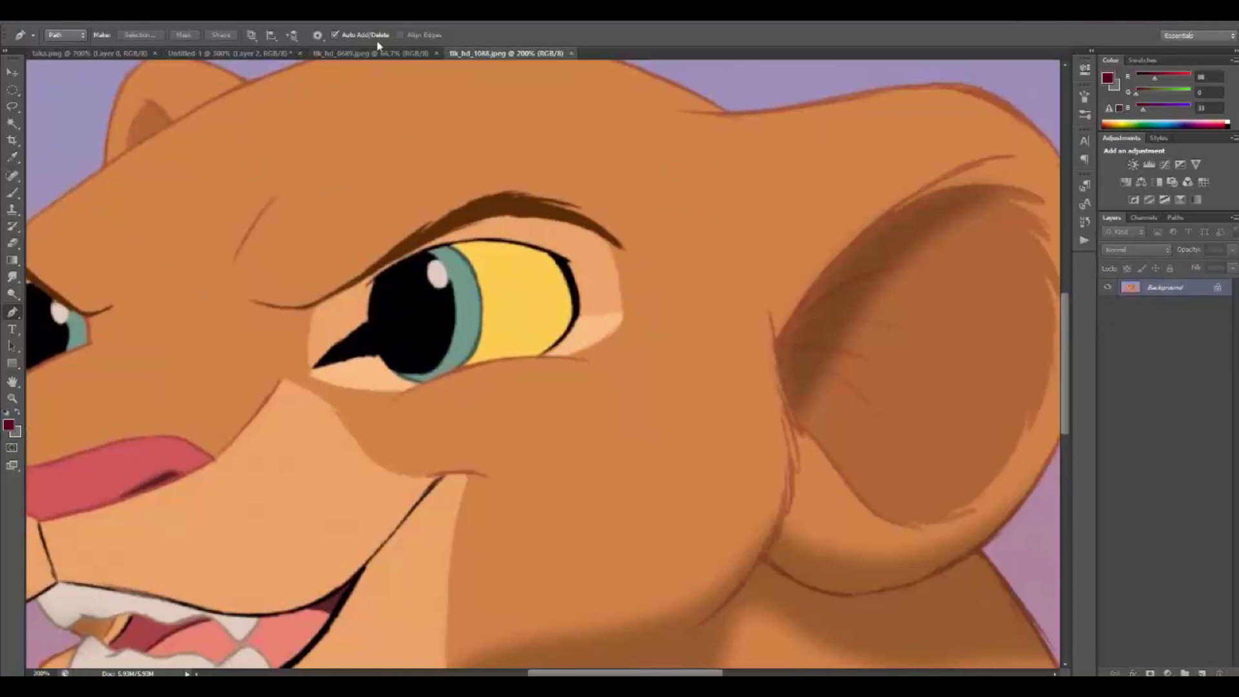
pyautogui.click(572, 54)
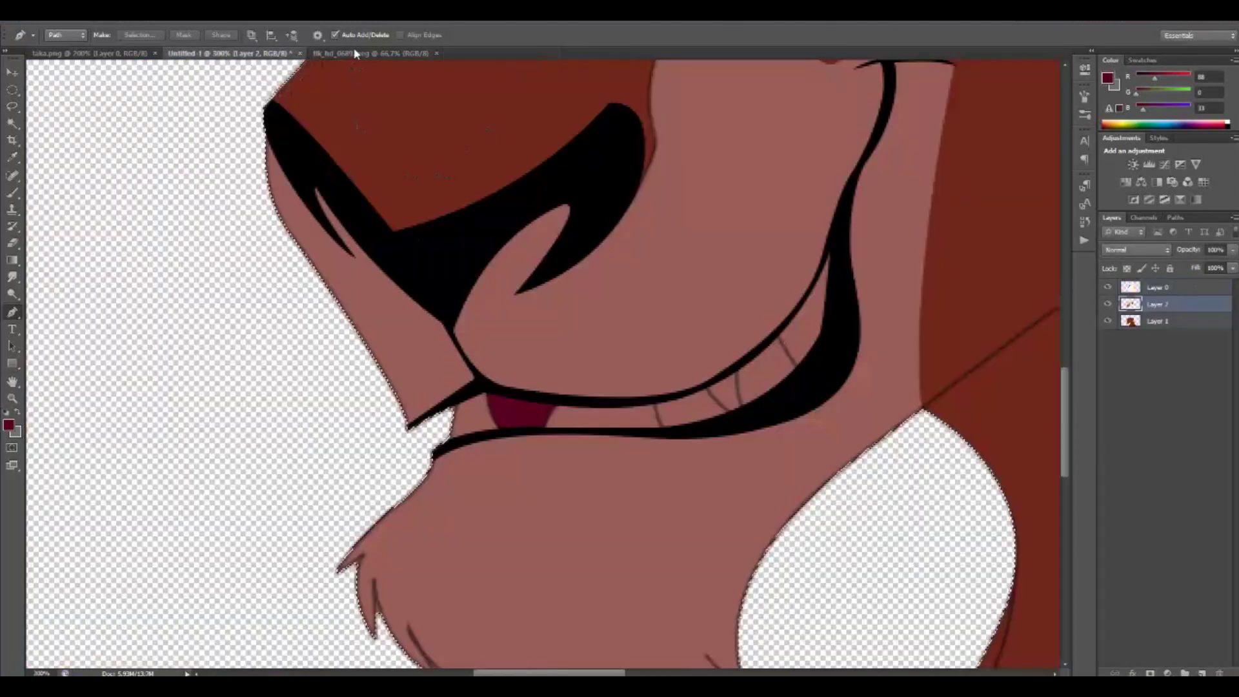
pyautogui.click(371, 53)
pyautogui.click(12, 157)
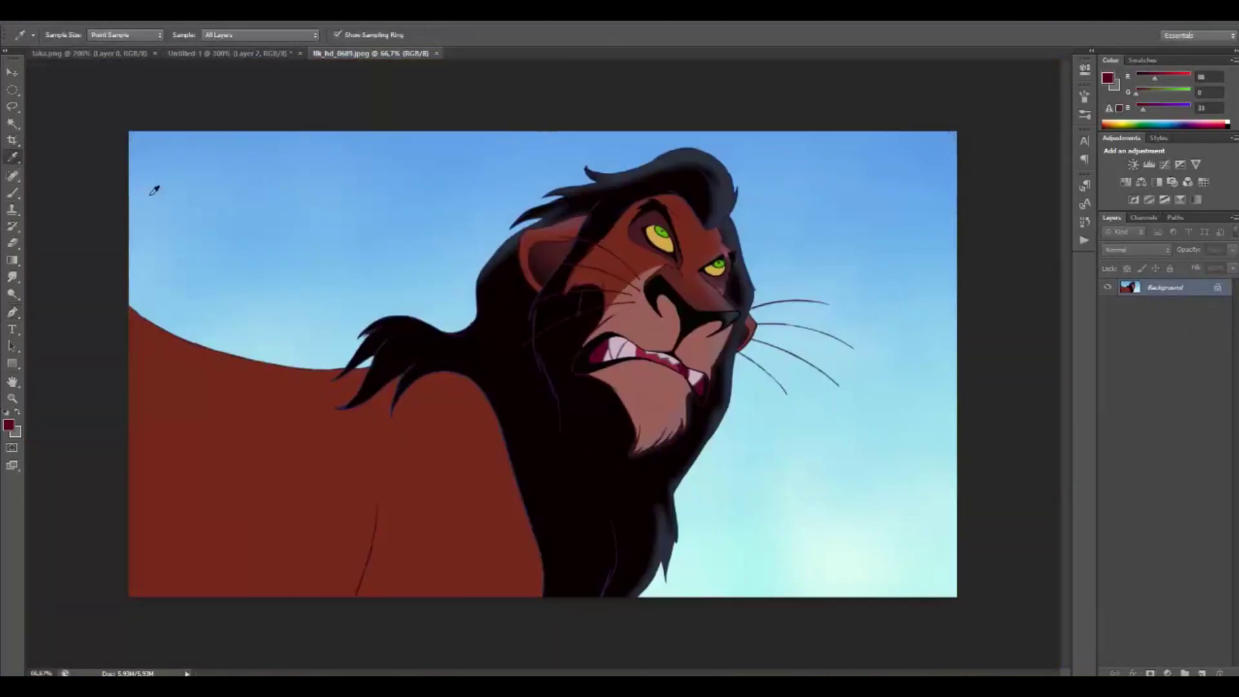
pyautogui.click(646, 352)
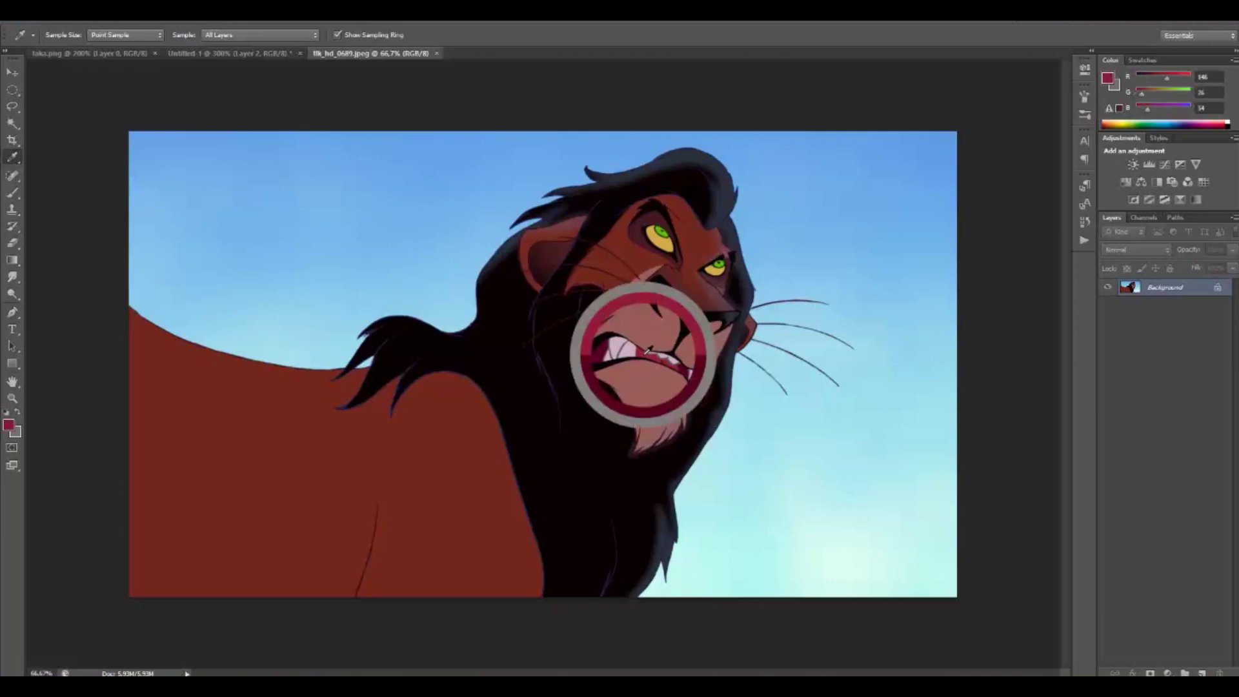
# Step: Return to the Untitled-1 lion drawing, sample its pink muzzle color as the foreground, and check the tlk_hd_0689 reference
pyautogui.click(257, 54)
pyautogui.press('p')
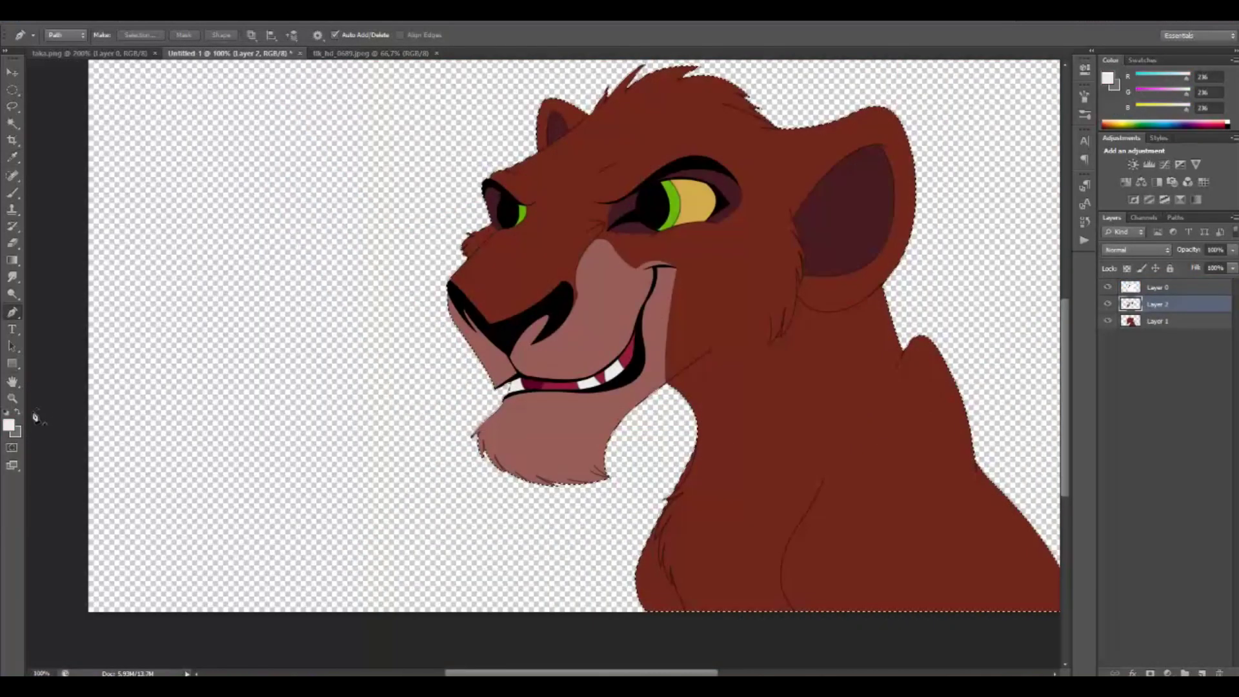
pyautogui.click(12, 156)
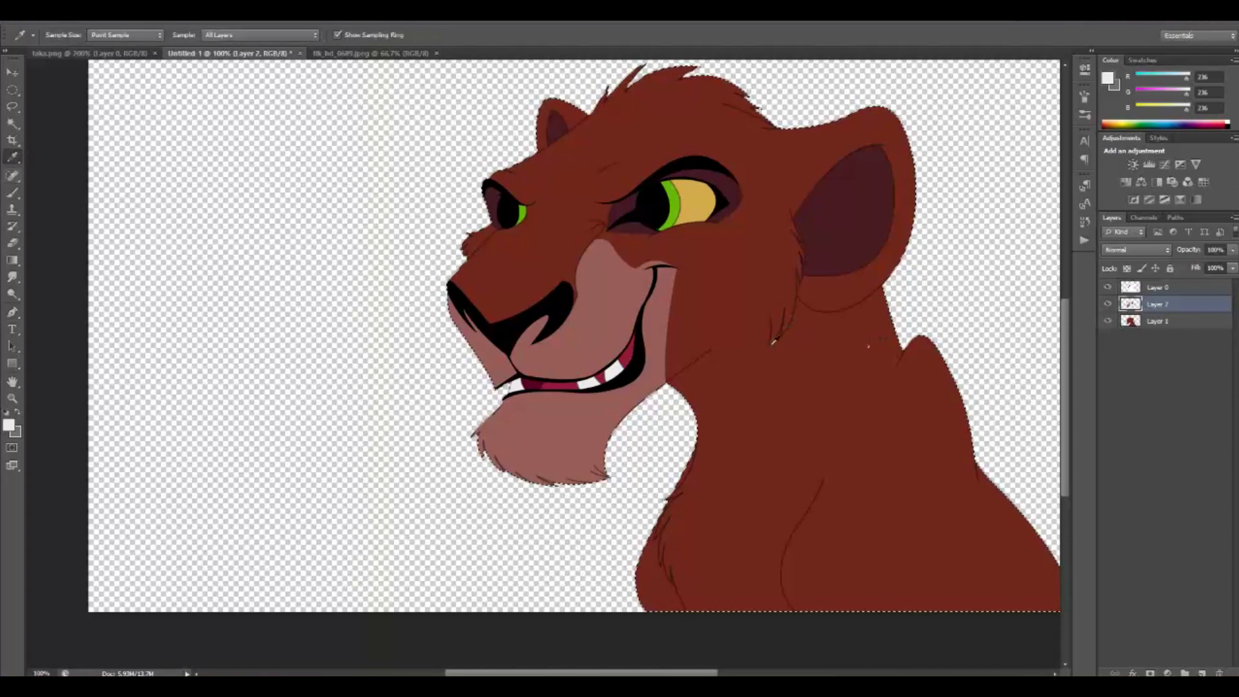
pyautogui.click(595, 331)
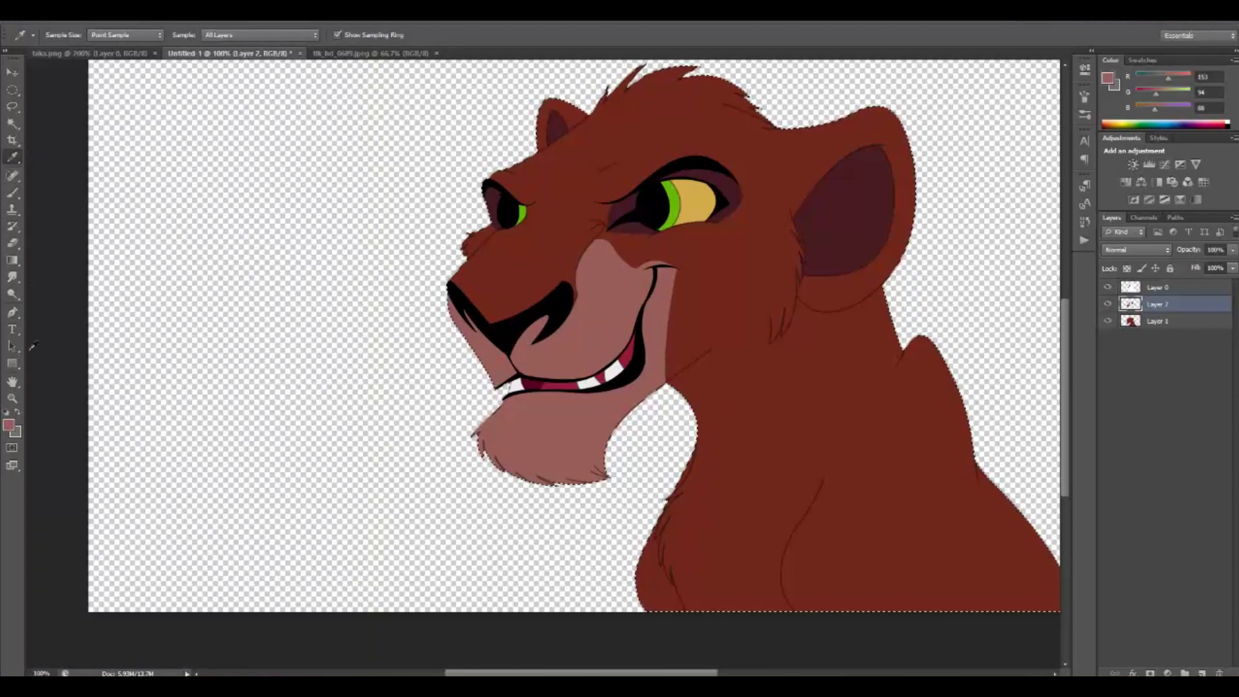
pyautogui.click(12, 312)
pyautogui.click(388, 54)
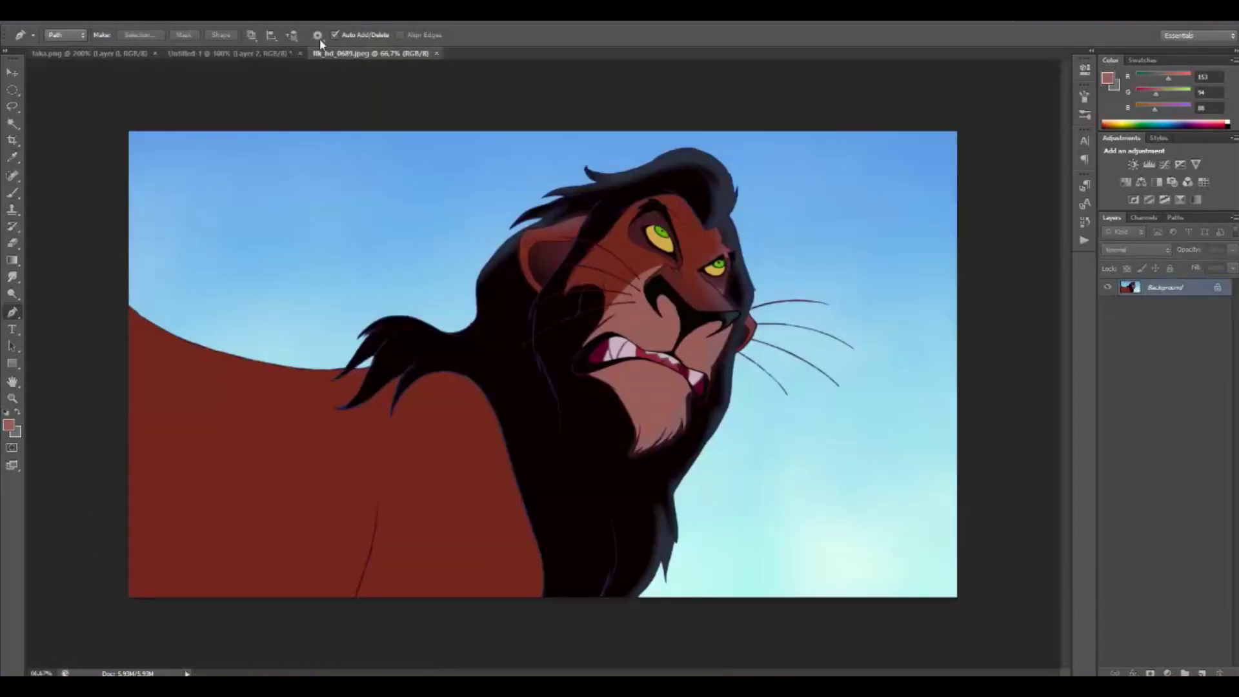
pyautogui.click(224, 51)
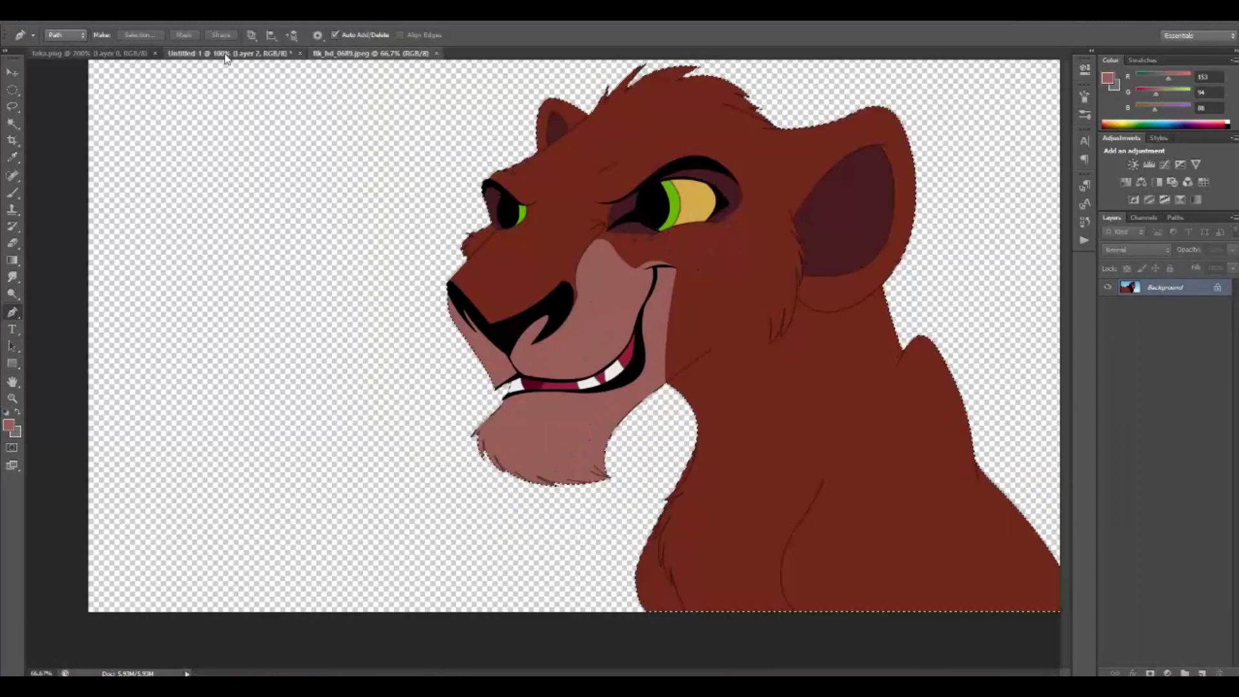
pyautogui.click(705, 354)
pyautogui.moveTo(787, 475); pyautogui.dragTo(785, 522)
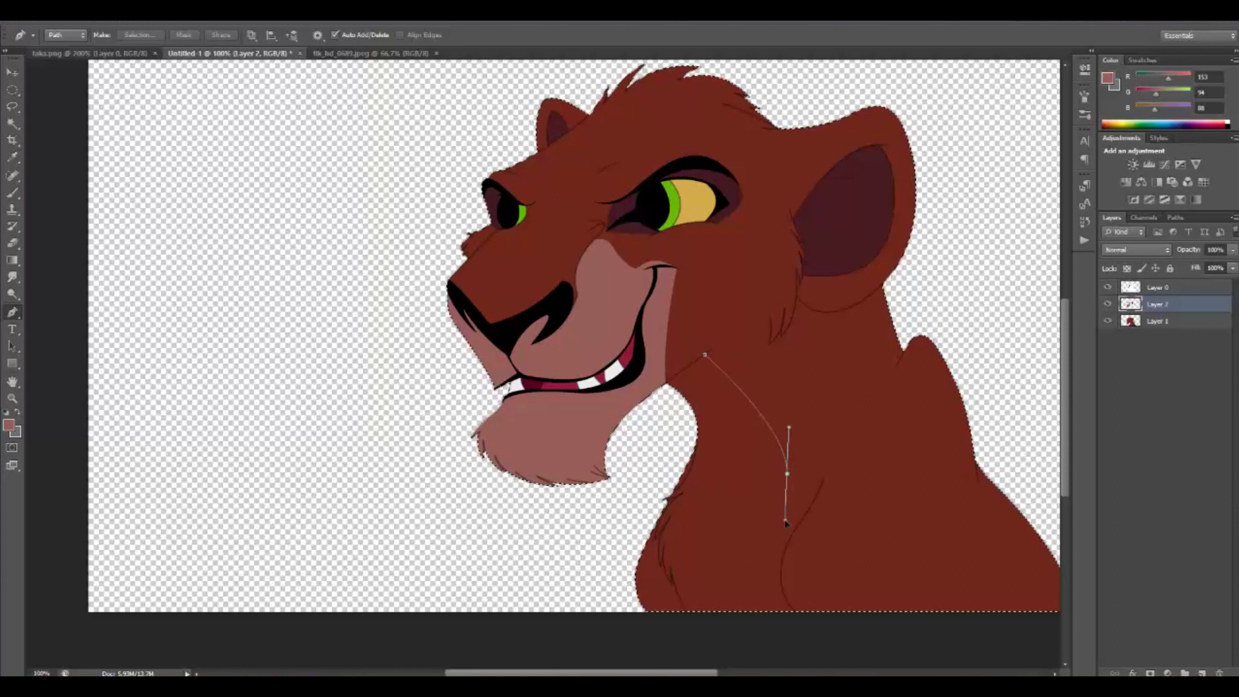
pyautogui.hotkey('ctrl', 'z')
pyautogui.hotkey('ctrl', 'z')
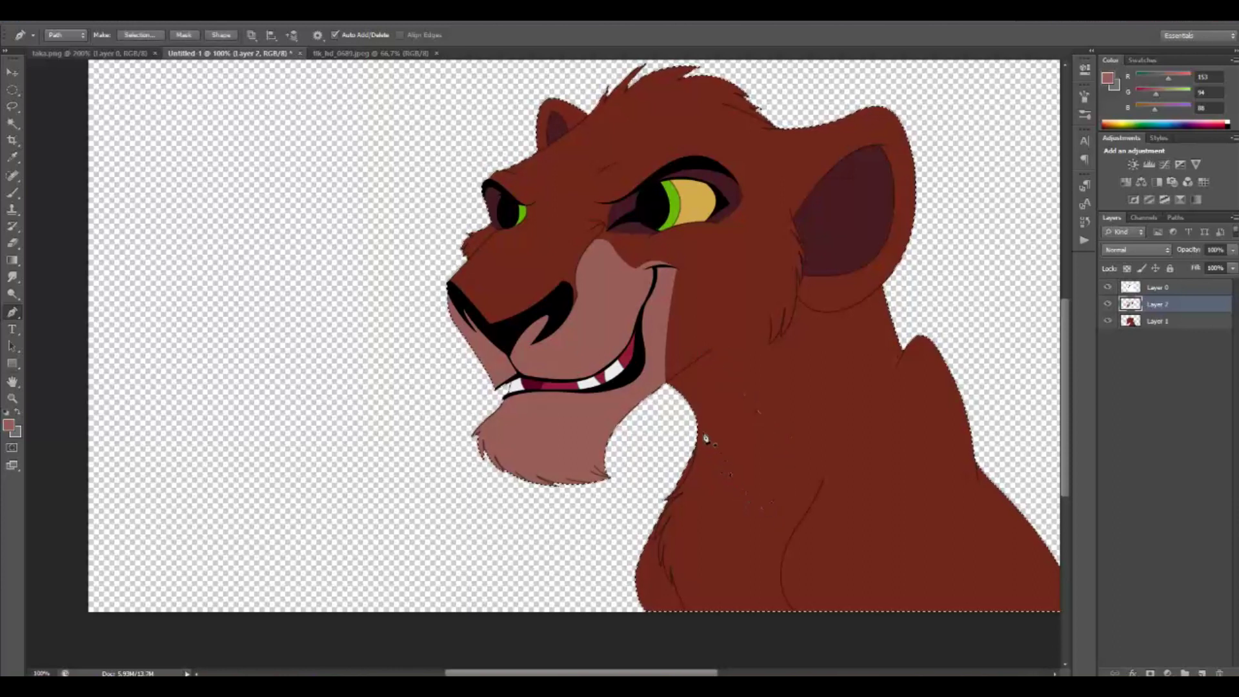
# Step: Start a curved Pen path from the front of the neck down into the chest for the pink chest patch
pyautogui.click(698, 413)
pyautogui.moveTo(765, 439); pyautogui.dragTo(804, 545)
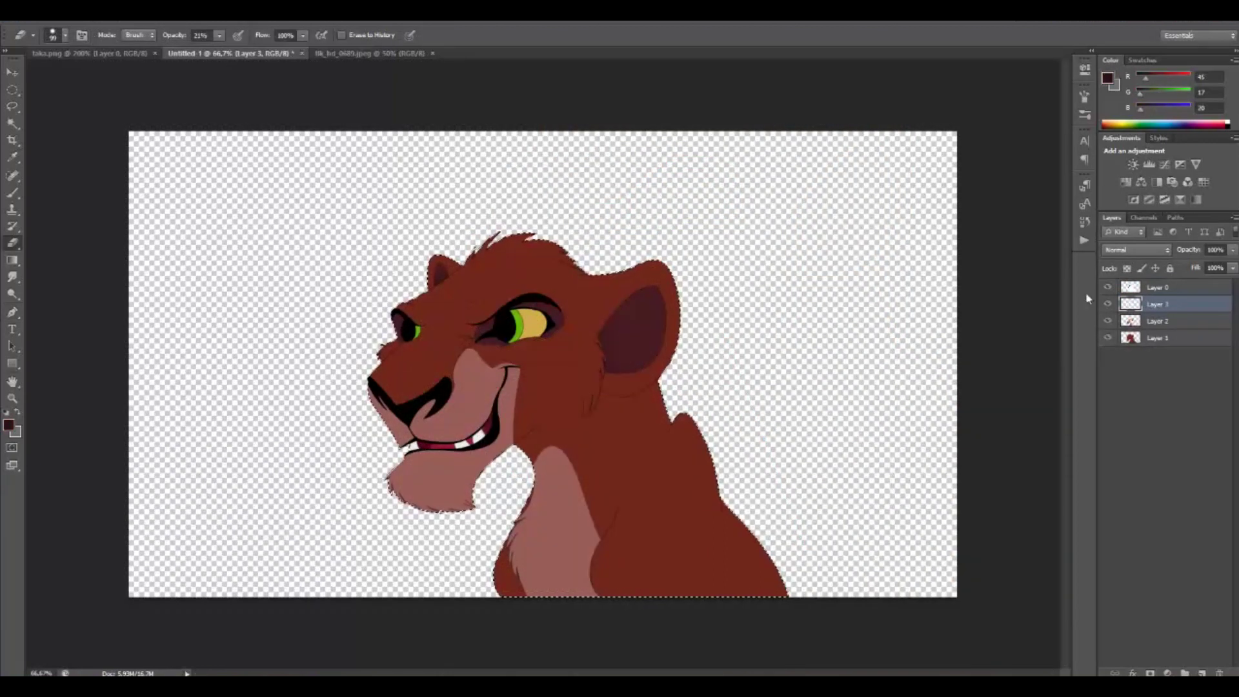
# Step: Merge all four layers, from Layer 0 down to Layer 1, into a single layer
pyautogui.click(1155, 288)
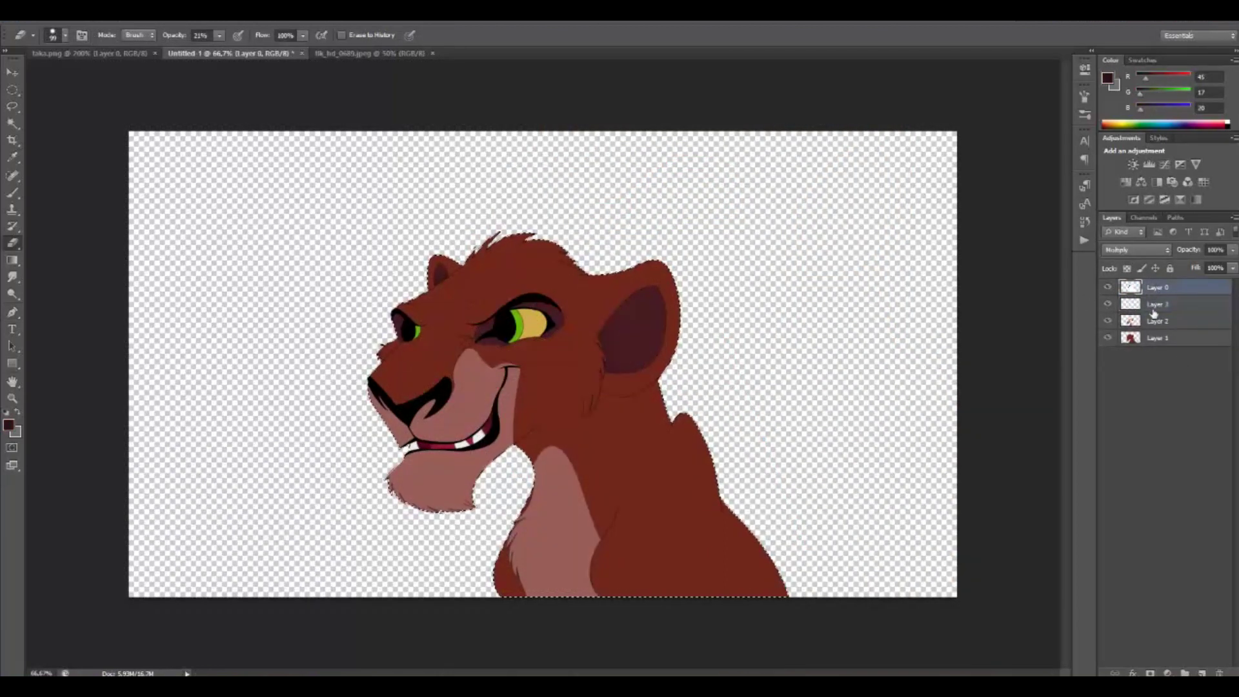
pyautogui.keyDown('shift'); pyautogui.click(1157, 340); pyautogui.keyUp('shift')
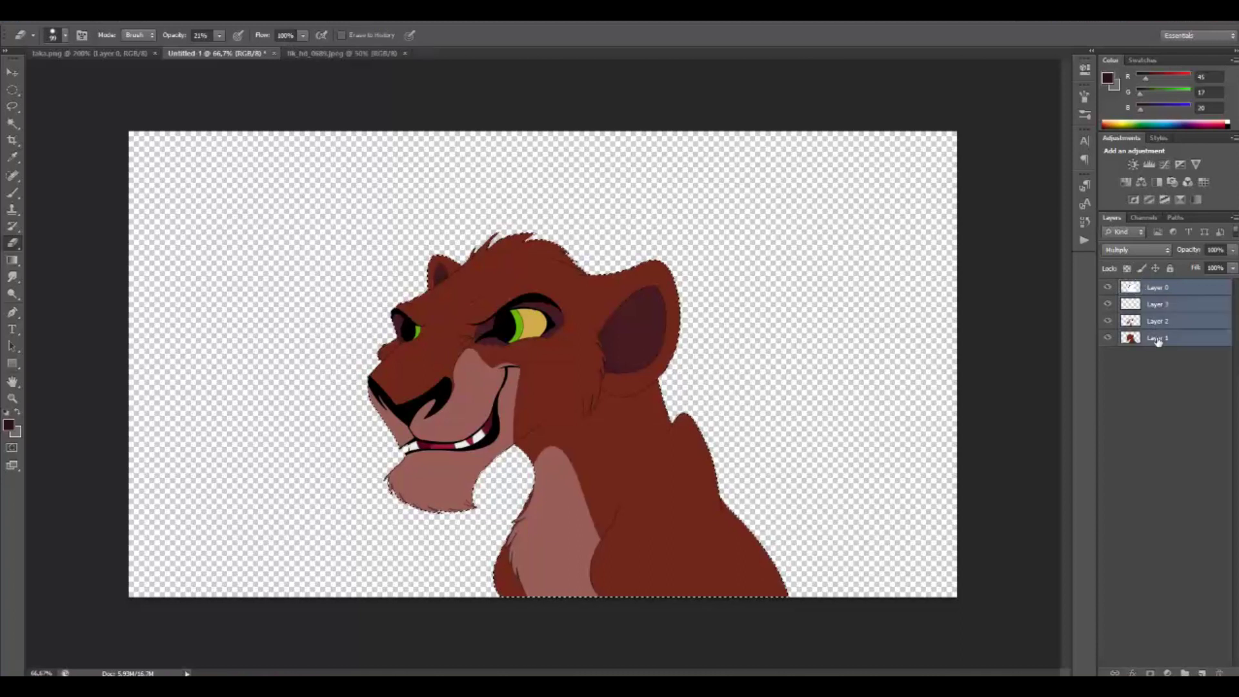
pyautogui.rightClick(1158, 341)
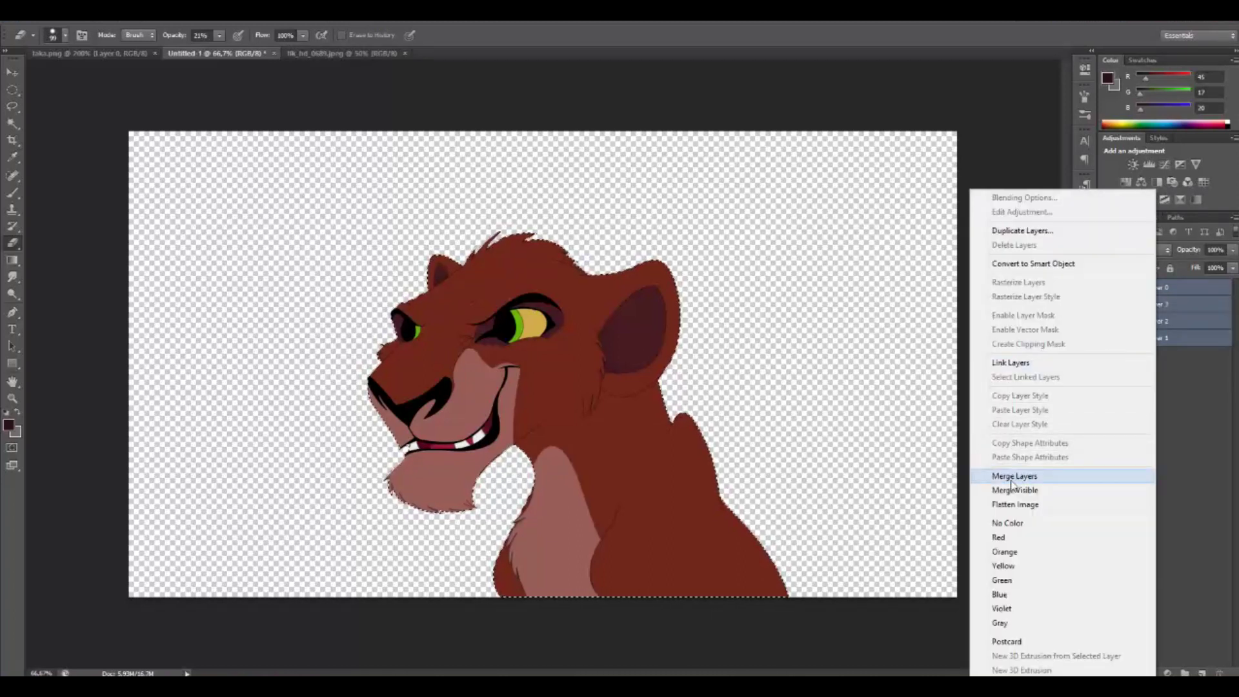
pyautogui.click(1020, 476)
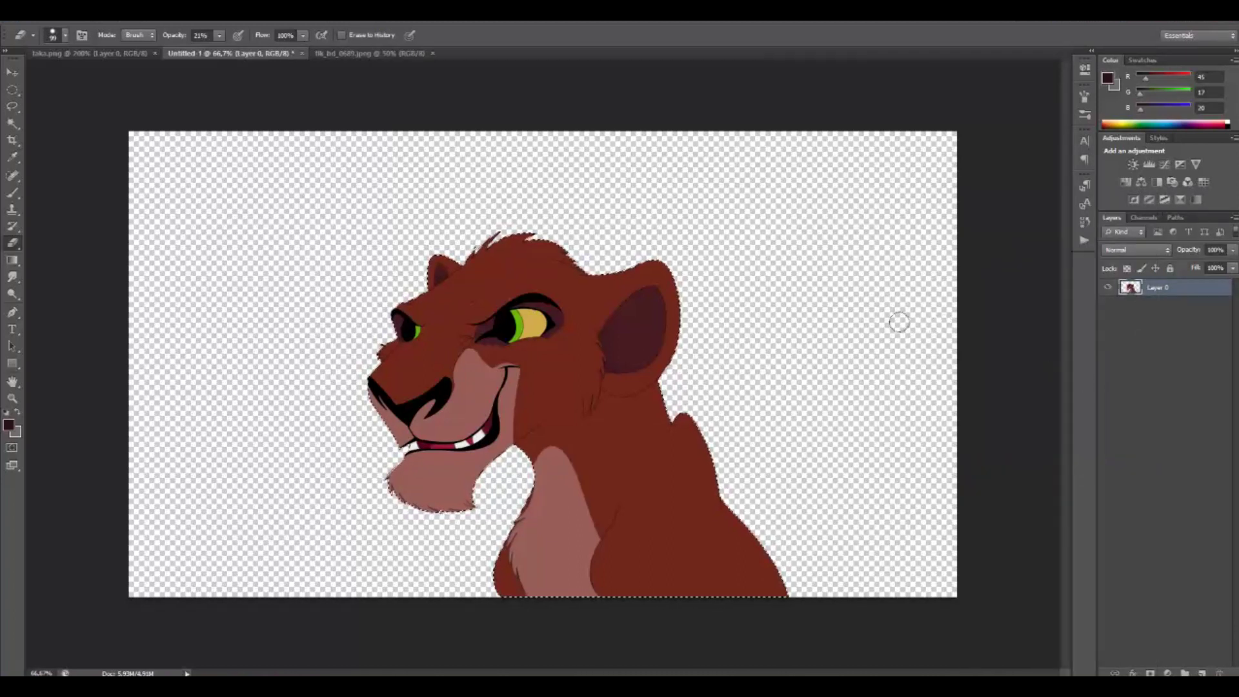
# Step: Set the foreground color to a neutral near-white of RGB 237, 237, 237
pyautogui.click(8, 424)
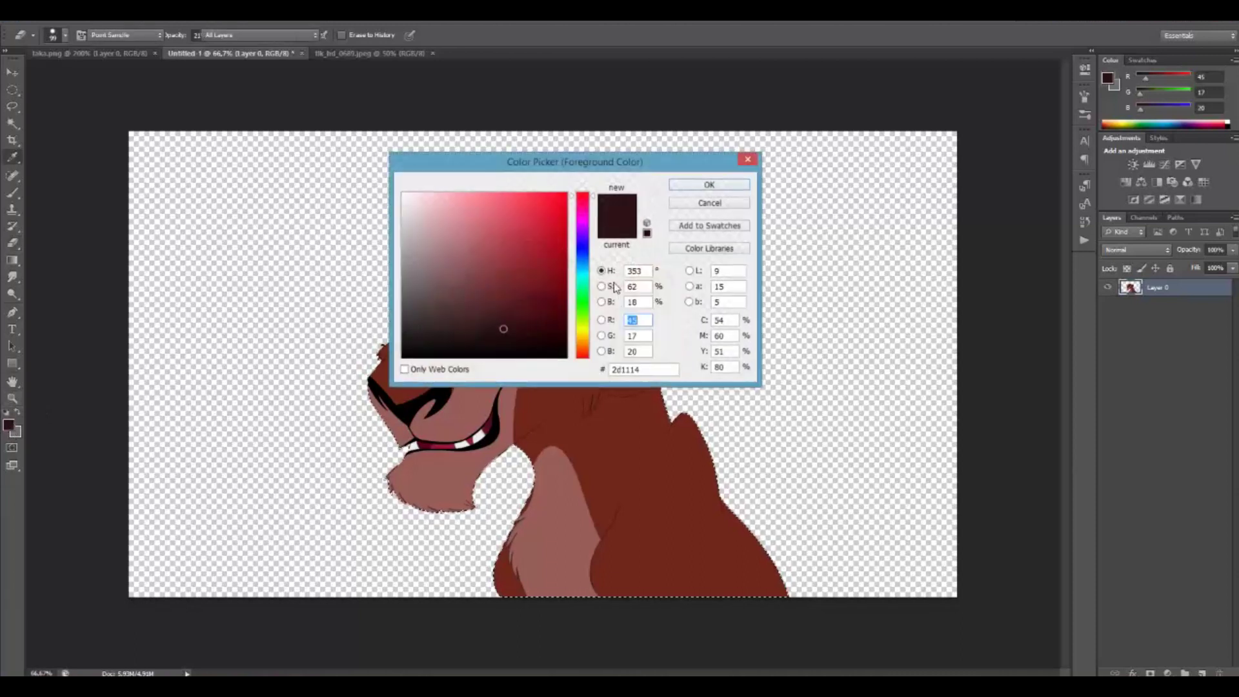
pyautogui.moveTo(403, 212); pyautogui.dragTo(395, 207)
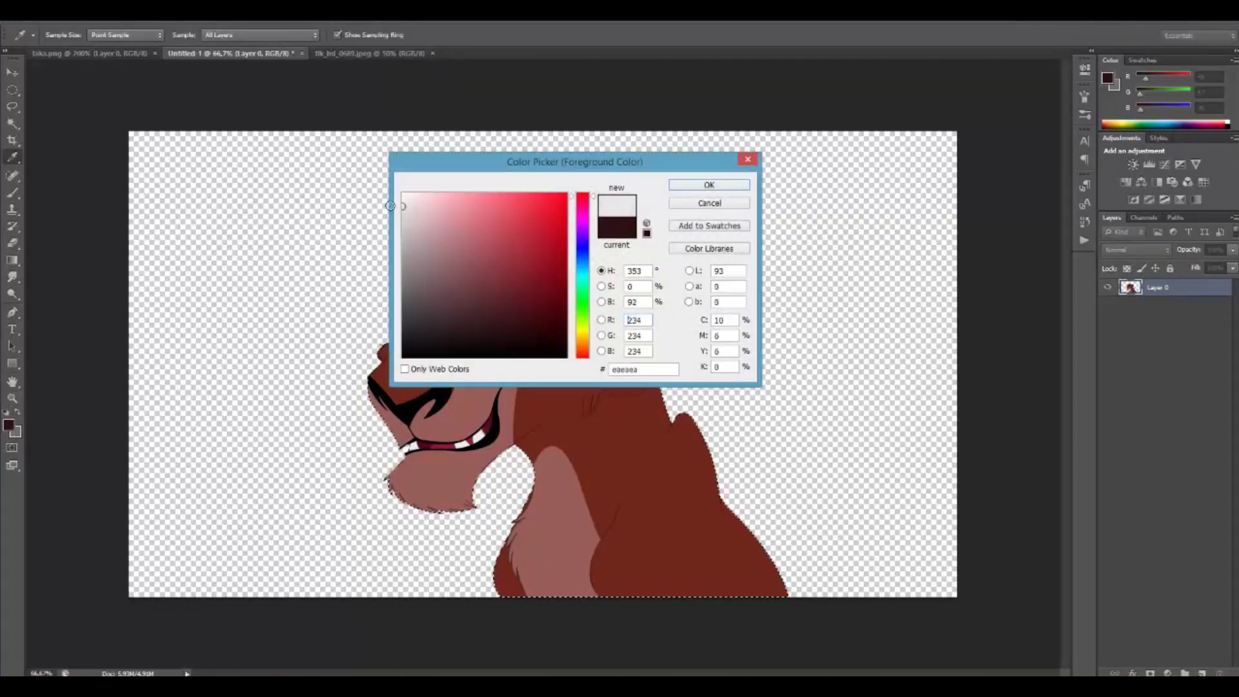
pyautogui.click(677, 186)
# Step: Add a new layer above the merged lion and set up a hard round brush at 32 px and 100% hardness
pyautogui.click(13, 193)
pyautogui.click(63, 34)
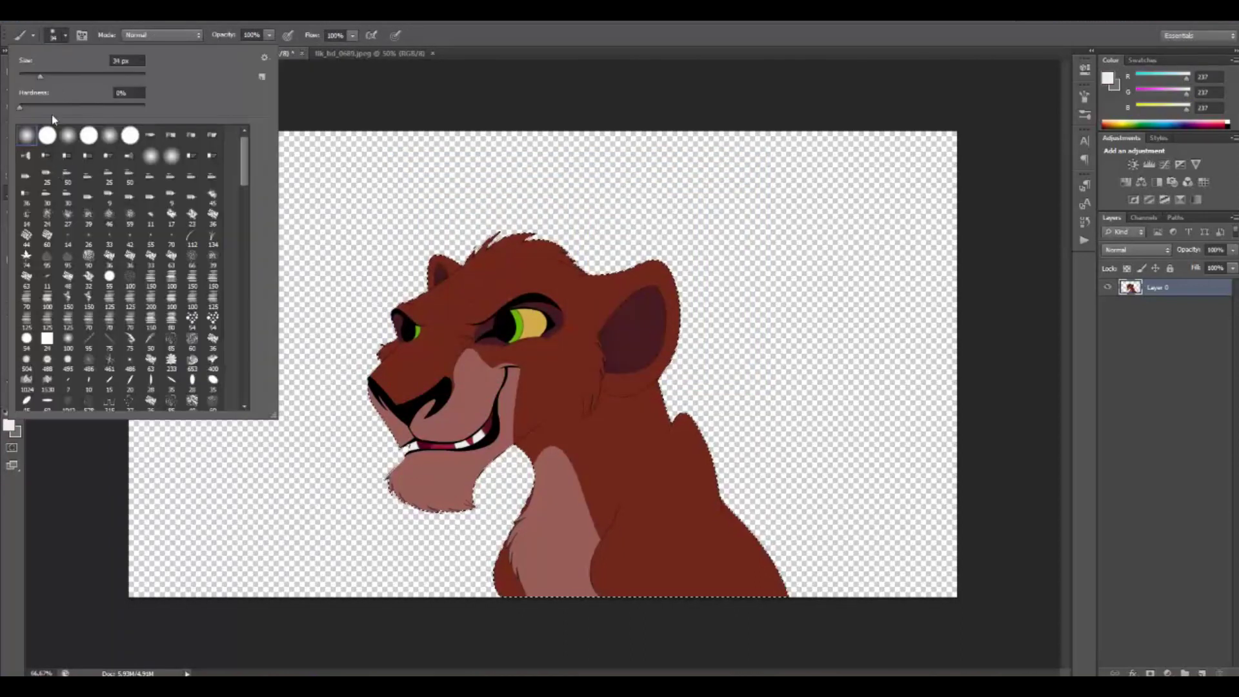
pyautogui.click(48, 75)
pyautogui.click(1202, 672)
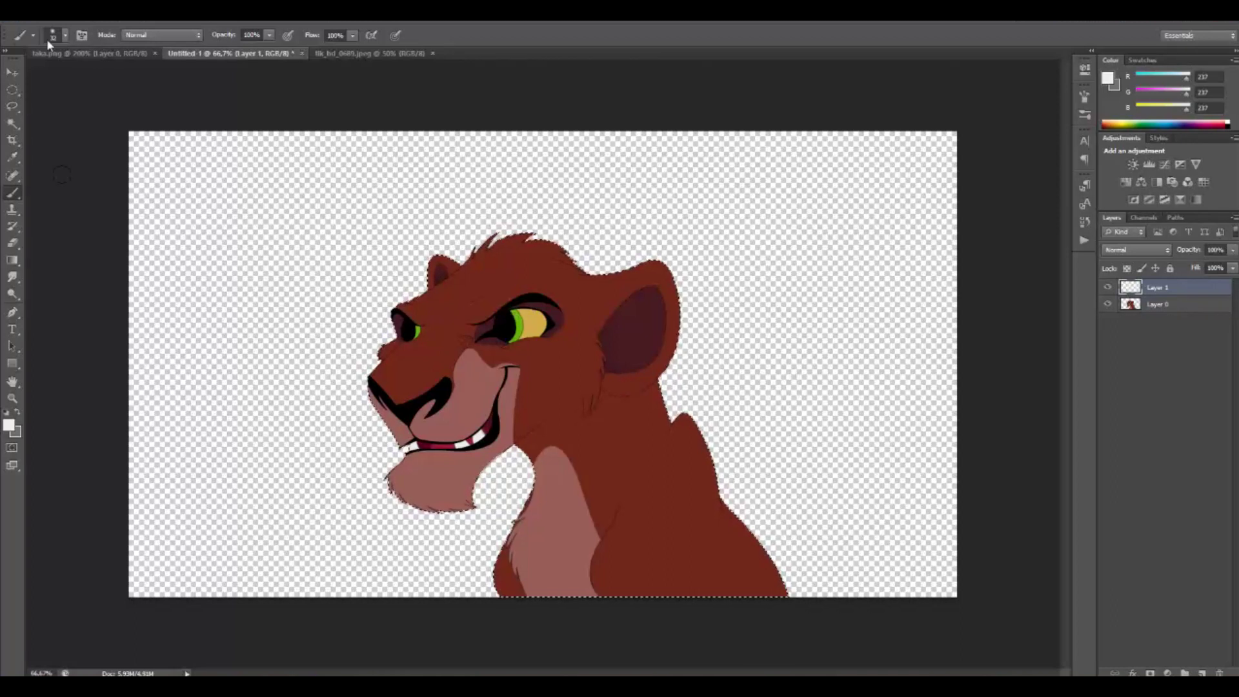
pyautogui.click(65, 36)
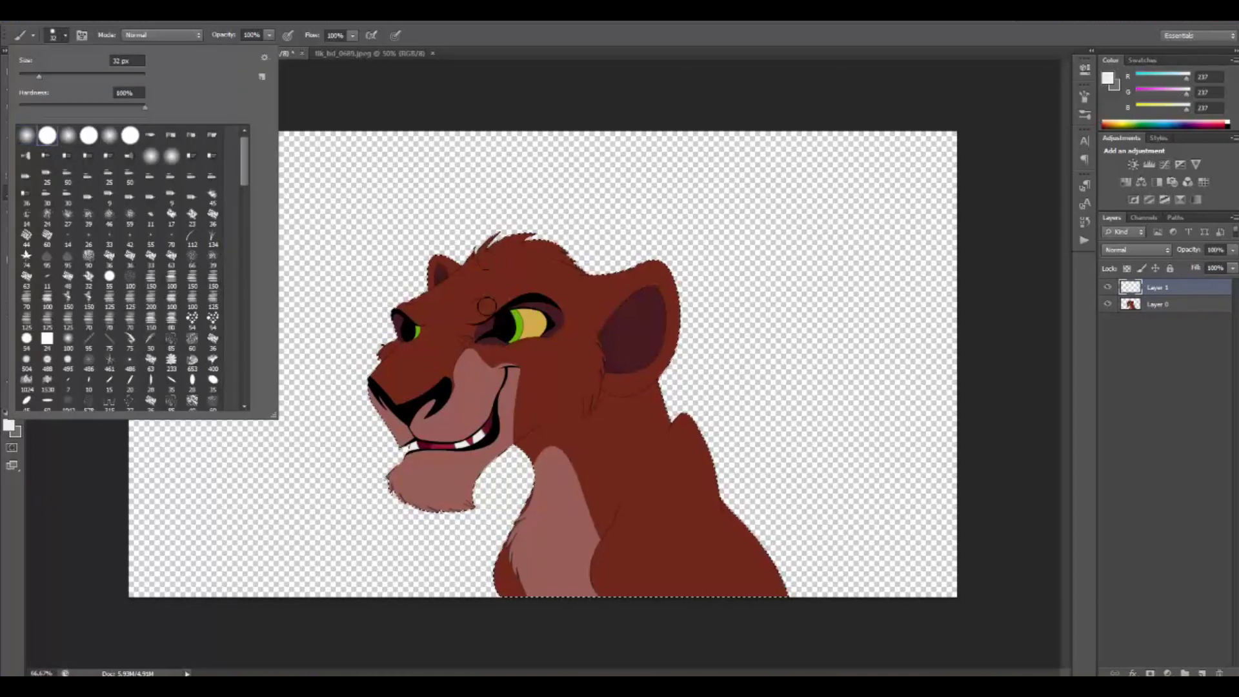
pyautogui.press('Return')
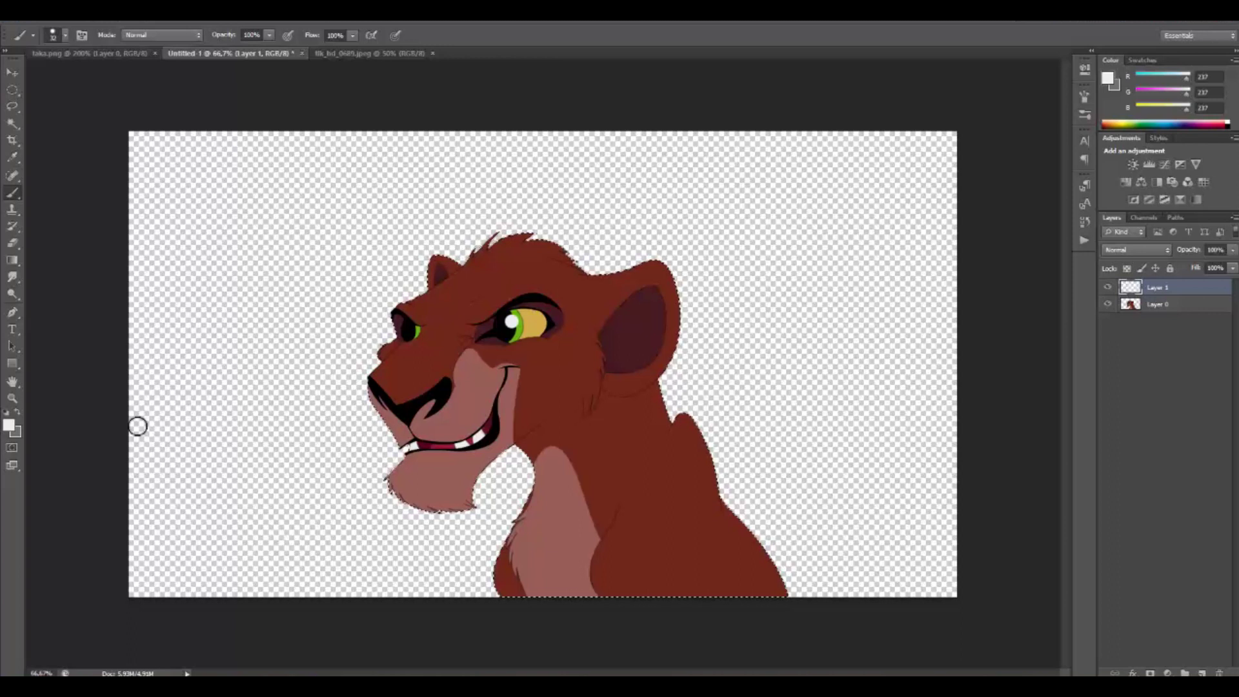
# Step: Try a thin flat 81 px brush tip for a white highlight on the near eye, and undo the stroke
pyautogui.click(66, 35)
pyautogui.moveTo(239, 168)
pyautogui.mouseDown()
pyautogui.moveTo(255, 315)
pyautogui.moveTo(246, 205)
pyautogui.mouseUp()
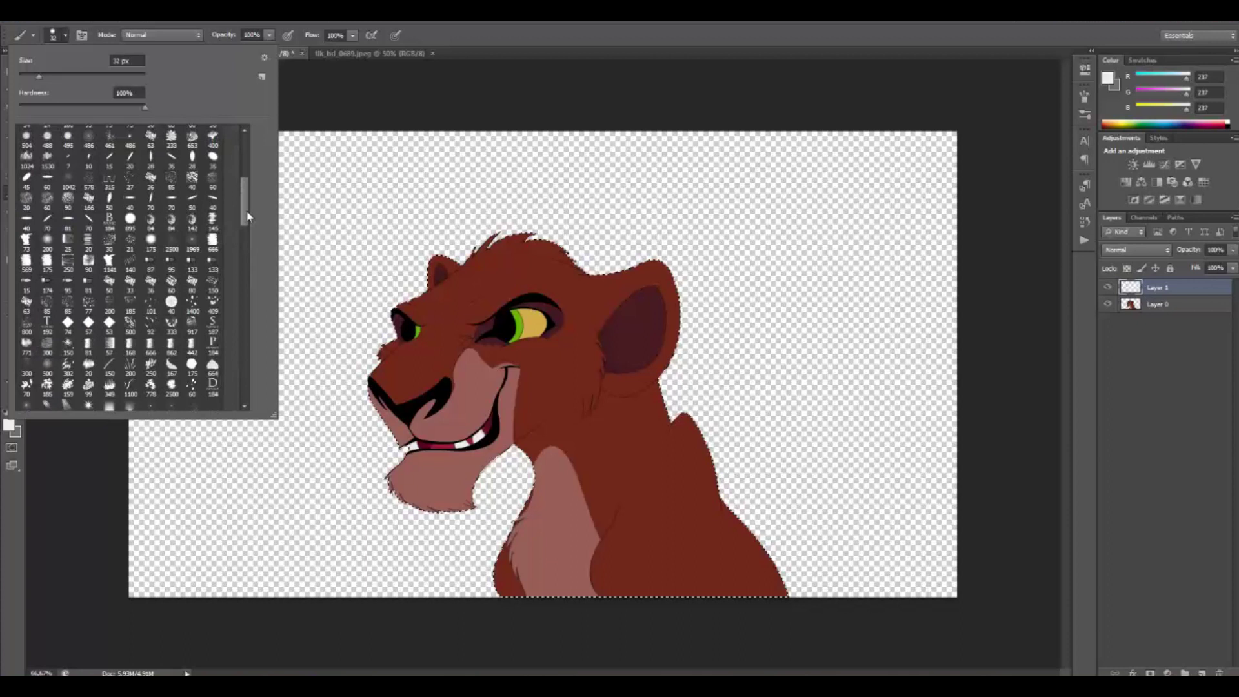
pyautogui.click(68, 223)
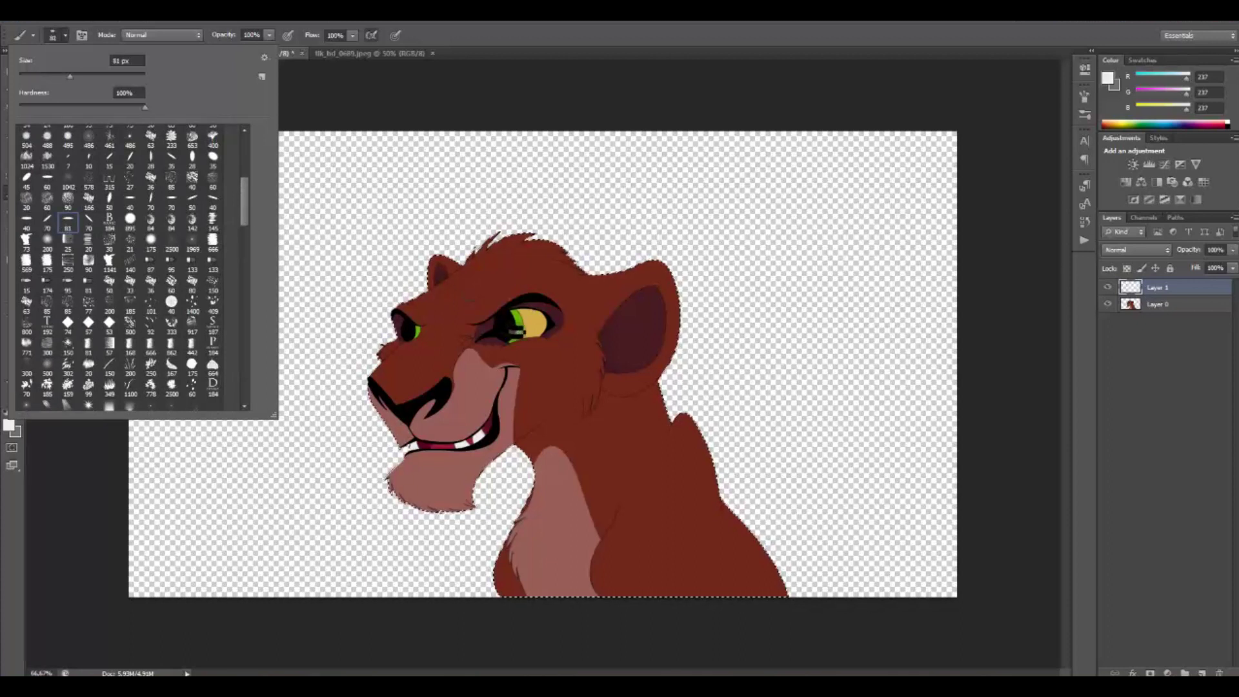
pyautogui.click(521, 322)
pyautogui.hotkey('ctrl', 'z')
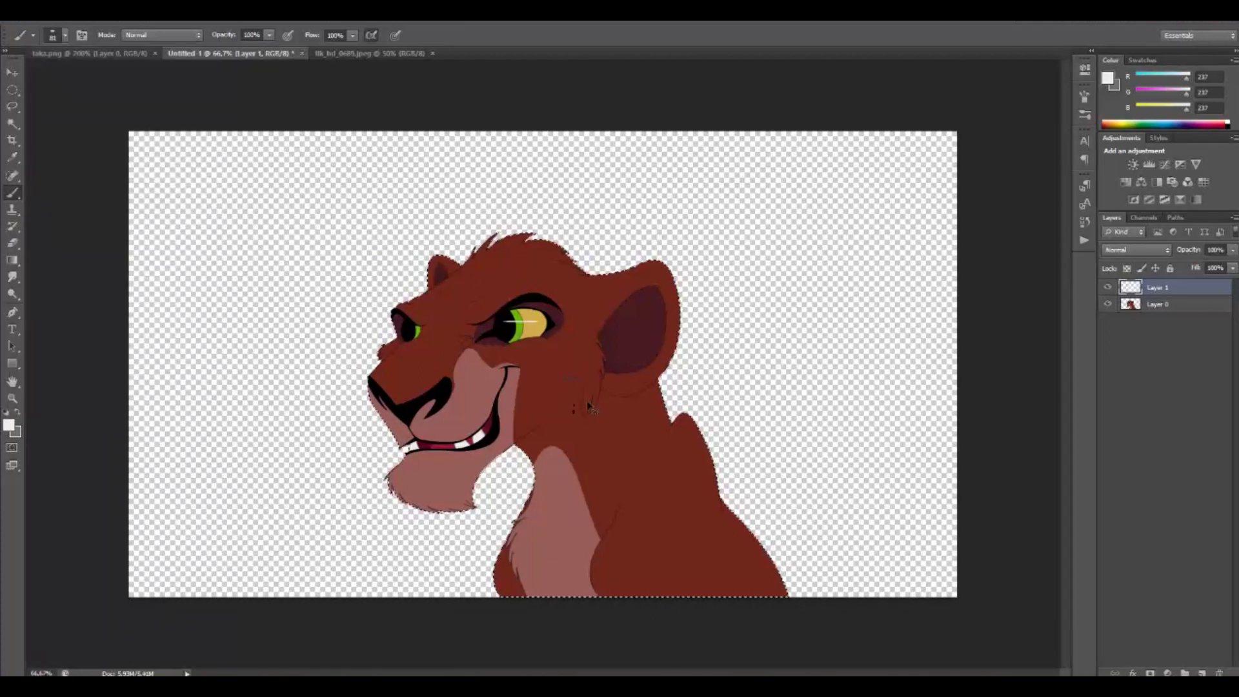
# Step: Choose a slim elliptical brush tip, reduce its size, and paint a white highlight across the near eye's pupil and green iris
pyautogui.hotkey('ctrl', '+')
pyautogui.hotkey('ctrl', '+')
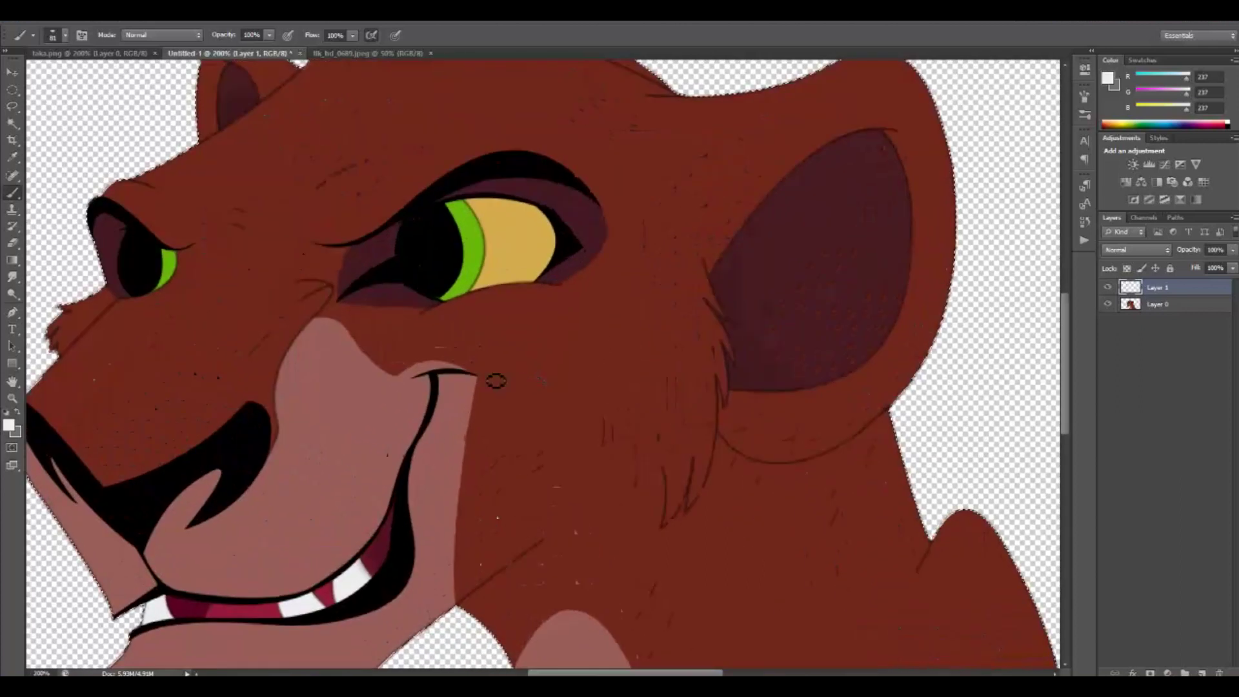
pyautogui.click(65, 34)
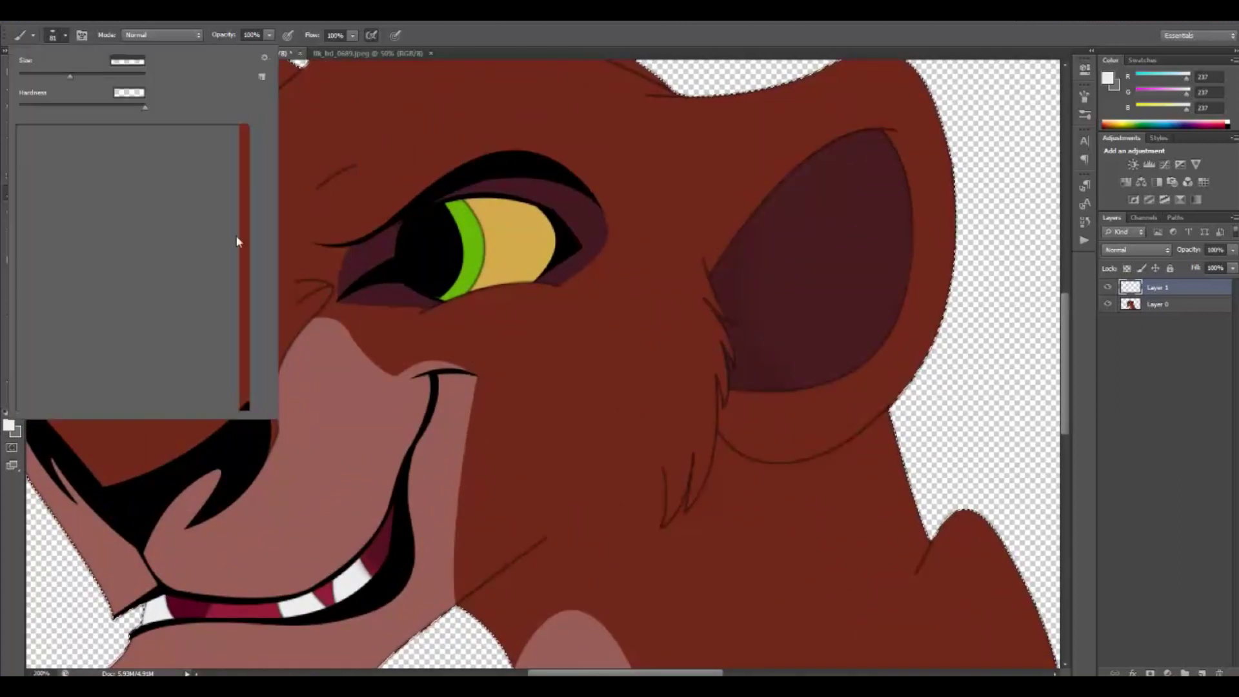
pyautogui.click(129, 200)
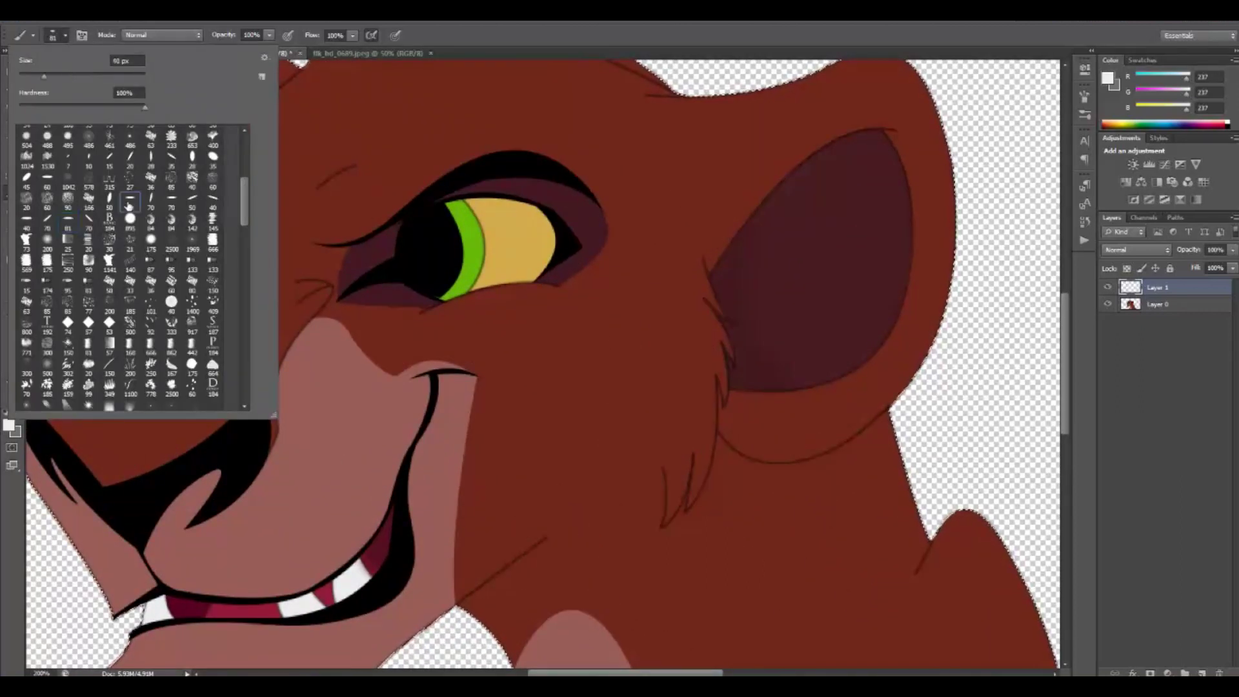
pyautogui.click(47, 178)
pyautogui.moveTo(56, 78); pyautogui.dragTo(44, 75)
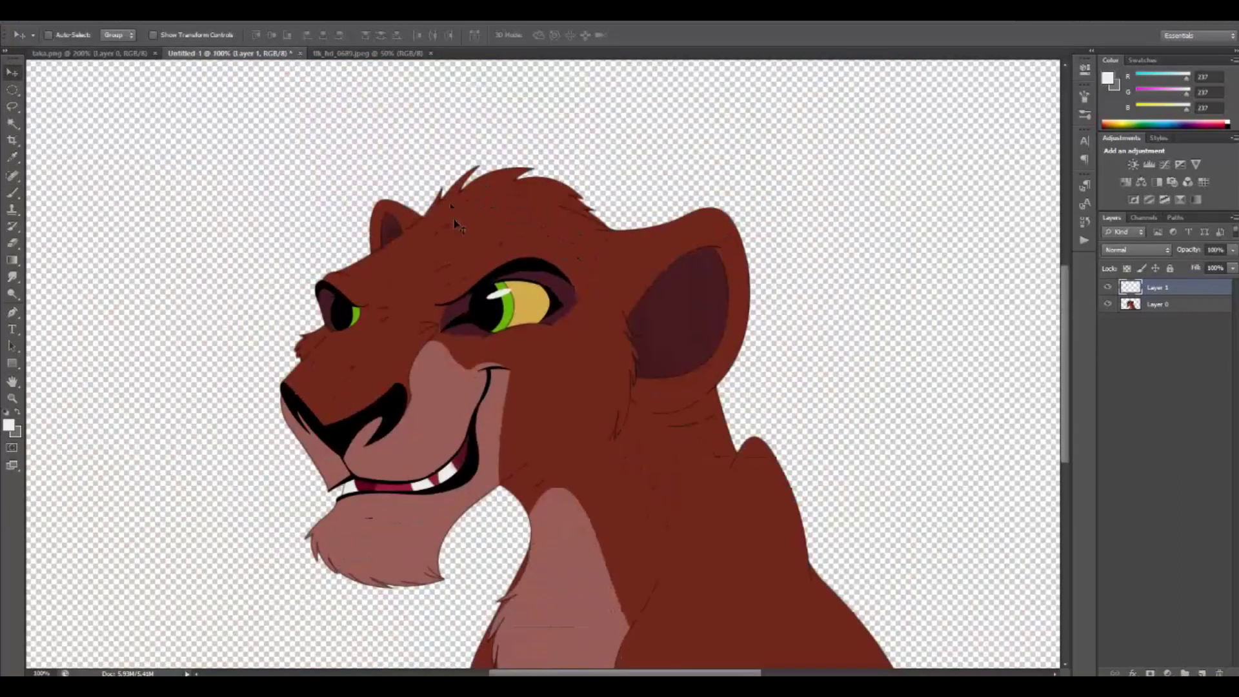
# Step: Adjust the near eye's highlight with Free Transform and compare it with the eyes in the taka.png reference
pyautogui.moveTo(500, 298); pyautogui.dragTo(573, 329)
pyautogui.hotkey('ctrl', 't')
pyautogui.press('Return')
pyautogui.click(97, 53)
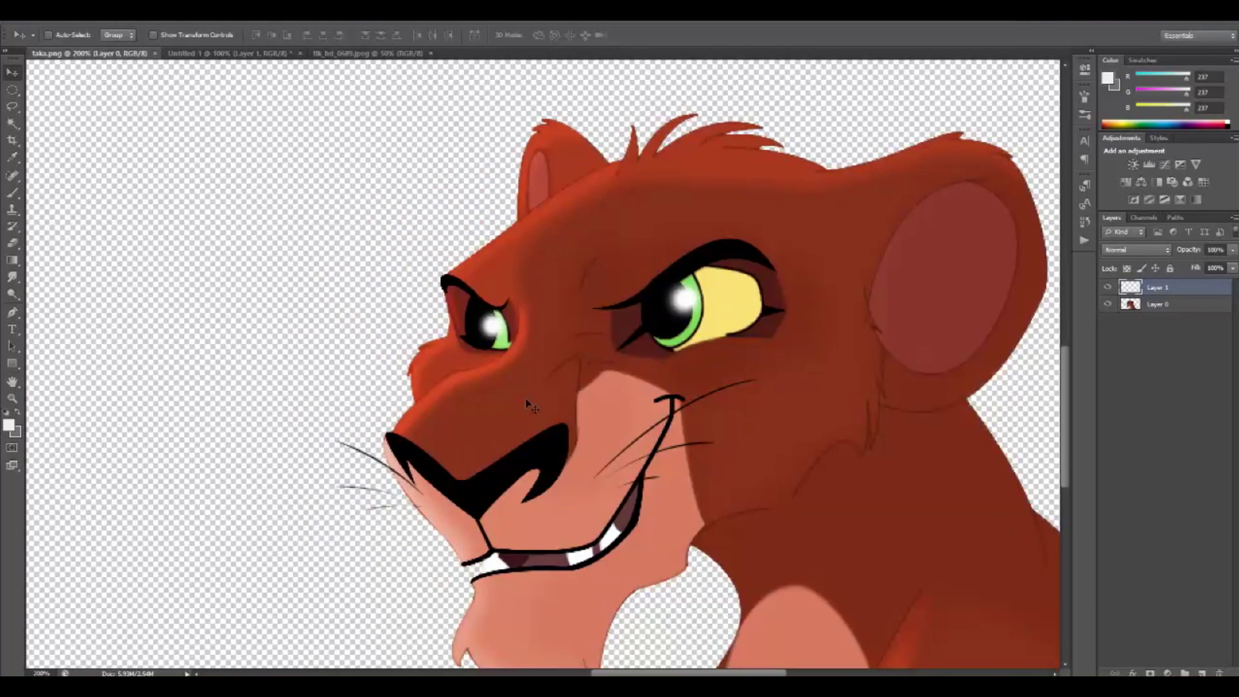
pyautogui.click(225, 54)
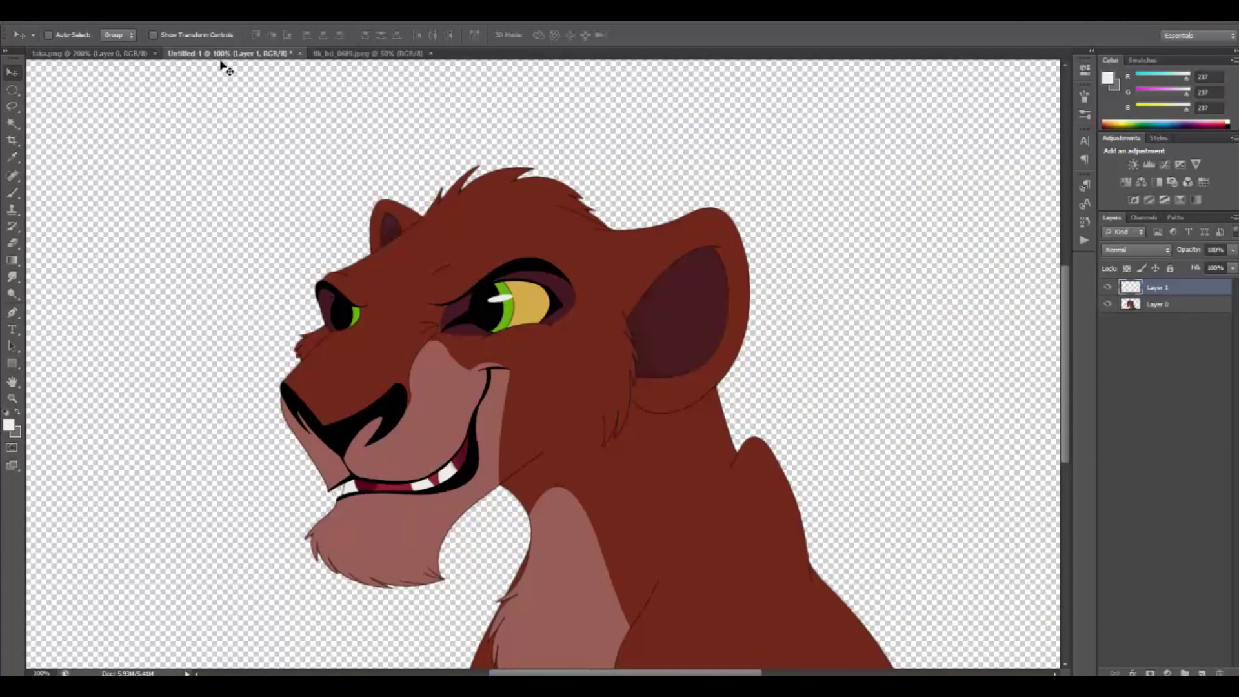
# Step: Duplicate the highlight layer, move the copy onto the far eye, and fit it there with Free Transform
pyautogui.hotkey('ctrl', '+')
pyautogui.hotkey('ctrl', '+')
pyautogui.moveTo(194, 97); pyautogui.dragTo(404, 442)
pyautogui.moveTo(345, 254); pyautogui.dragTo(466, 208)
pyautogui.rightClick(1187, 294)
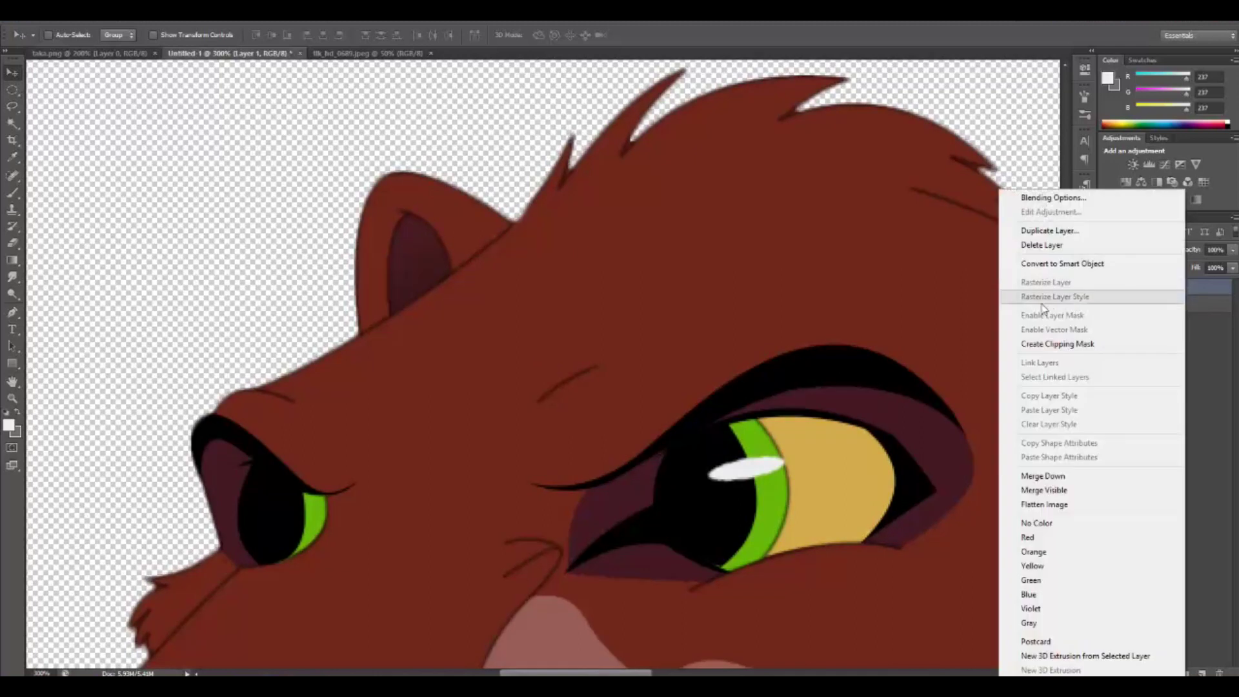
pyautogui.click(1058, 241)
pyautogui.press('Return')
pyautogui.moveTo(751, 466); pyautogui.dragTo(271, 518)
pyautogui.hotkey('ctrl', 't')
pyautogui.press('Return')
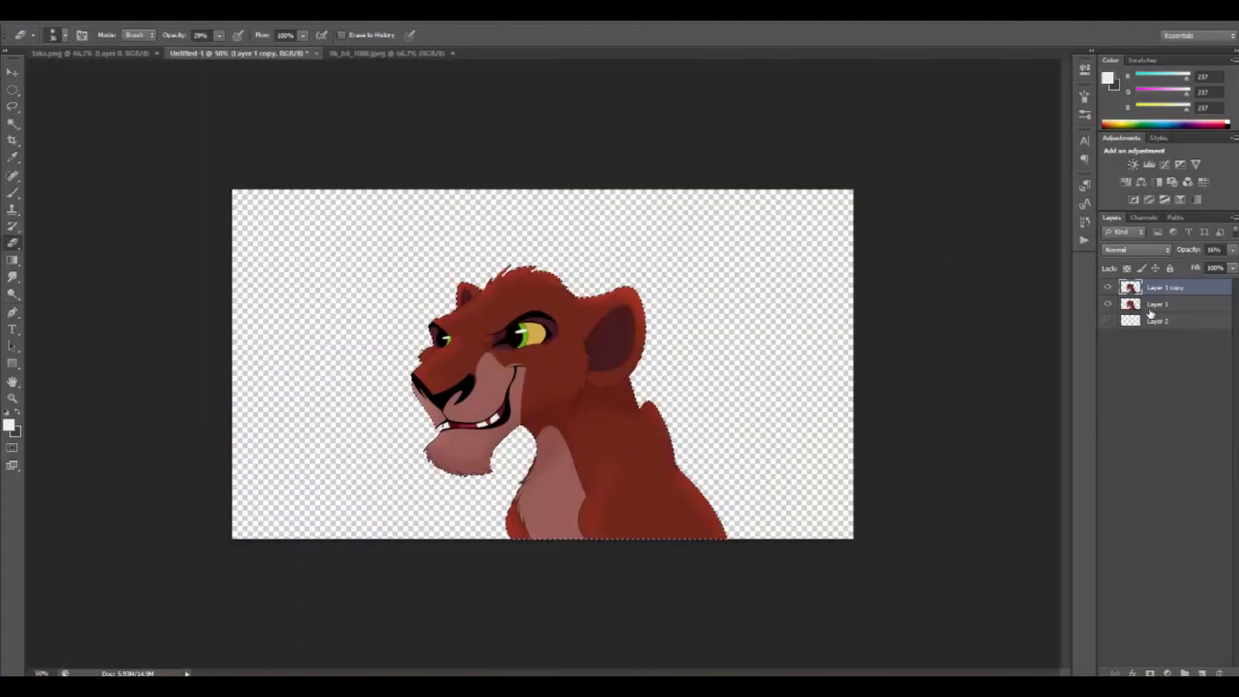
# Step: Merge the shaded lion layers Layer 1 copy and Layer 1 into one layer
pyautogui.keyDown('shift'); pyautogui.click(1158, 306); pyautogui.keyUp('shift')
pyautogui.rightClick(1162, 307)
pyautogui.click(1019, 476)
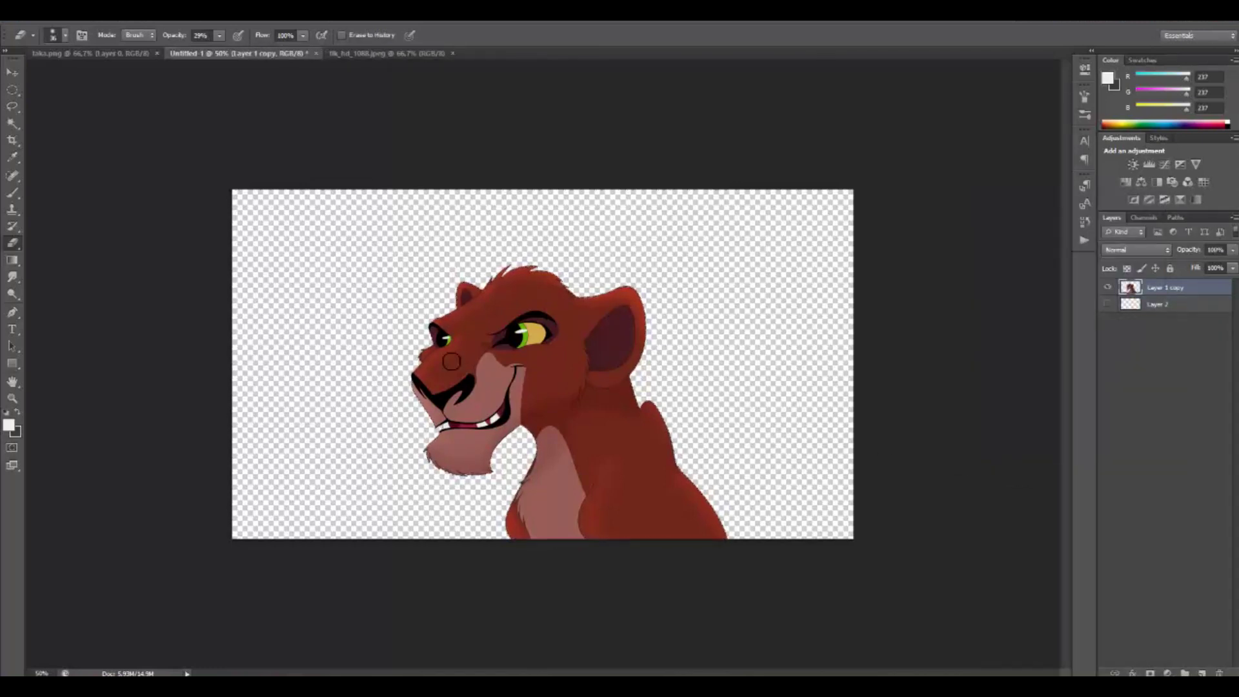
# Step: Swap the foreground and background colors and set the foreground to pure black, 000000
pyautogui.click(18, 414)
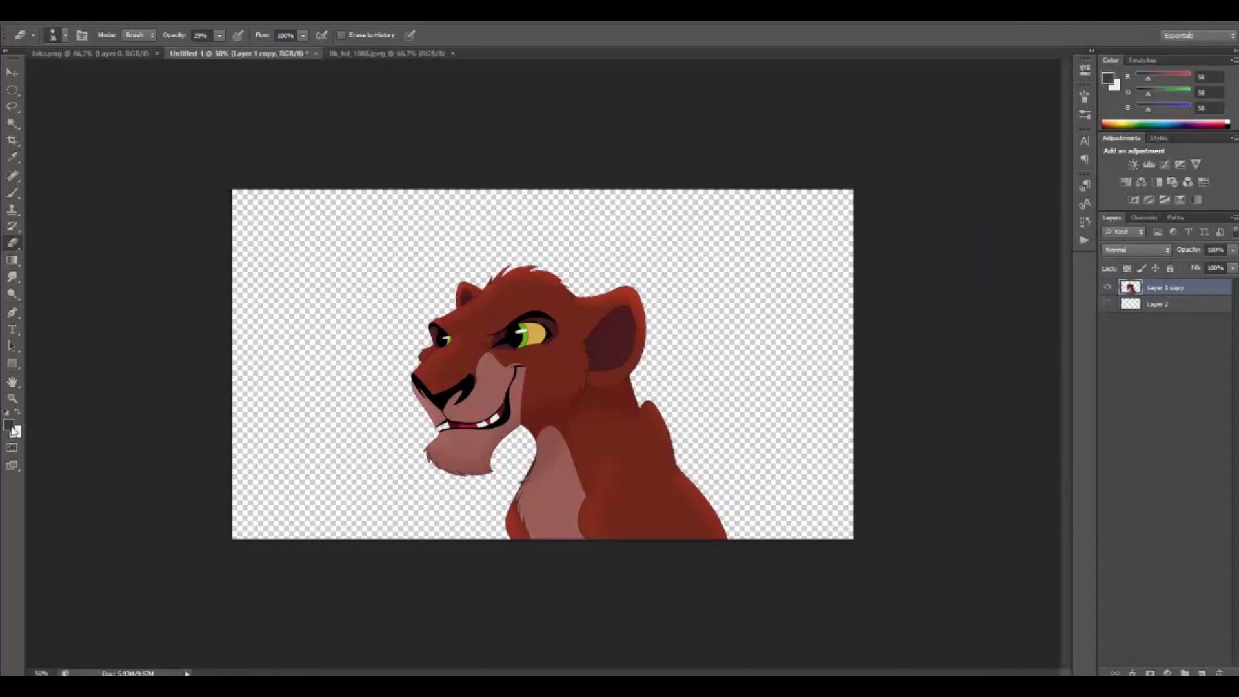
pyautogui.click(10, 427)
pyautogui.click(403, 356)
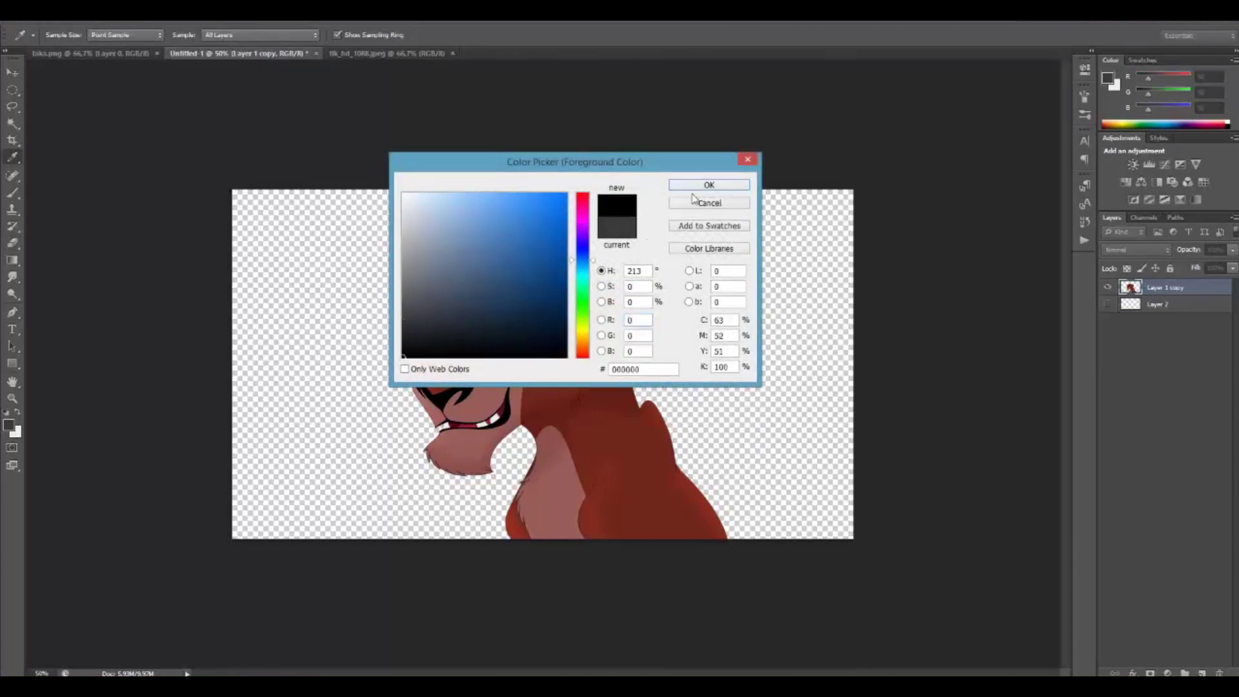
pyautogui.click(708, 185)
pyautogui.press('e')
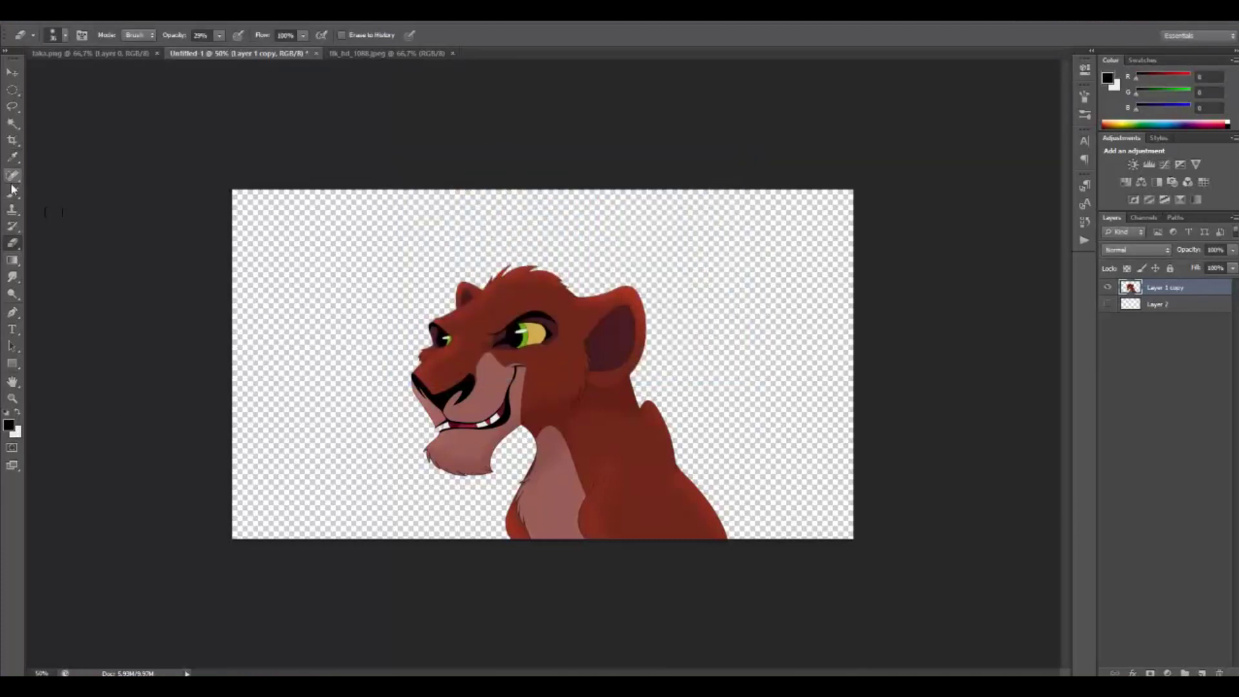
# Step: Draw thin black whiskers on the lion's muzzle with the Pen tool
pyautogui.click(11, 312)
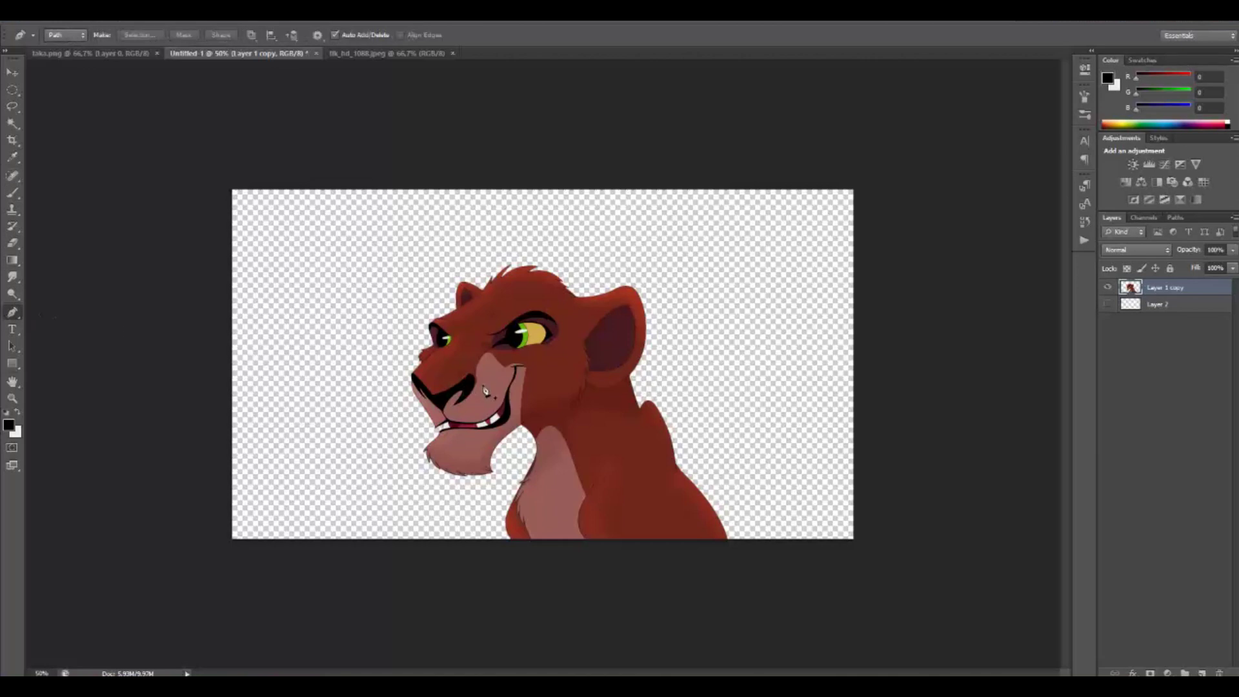
pyautogui.click(482, 383)
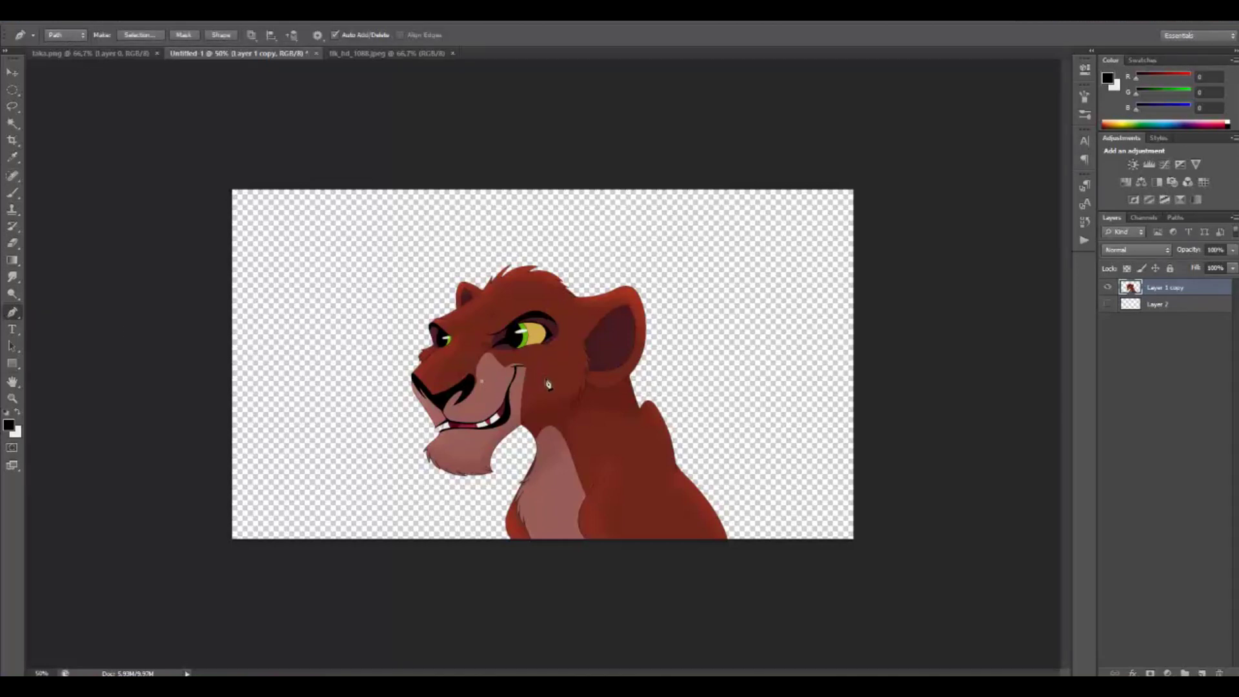
pyautogui.hotkey('ctrl', 'z')
pyautogui.hotkey('ctrl', '+')
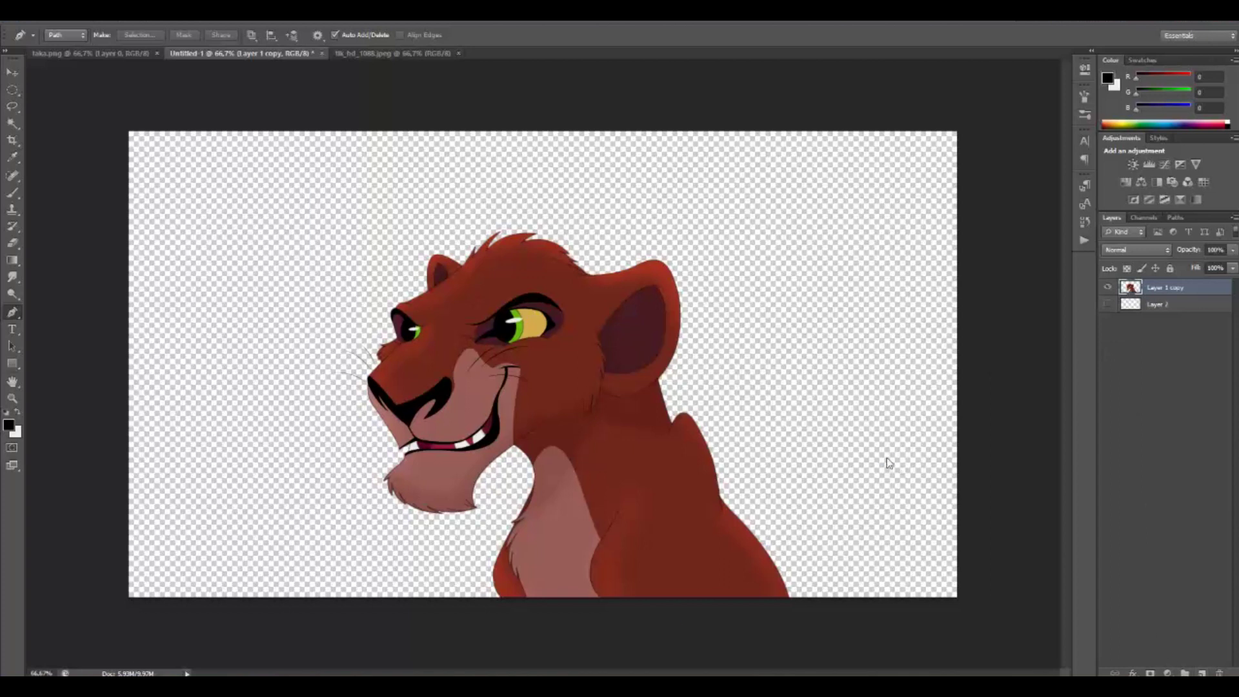
# Step: Open the sunny rock landscape image, place it behind the lion, and shift the lion slightly to the left
pyautogui.hotkey('ctrl', 'o')
pyautogui.click(360, 362)
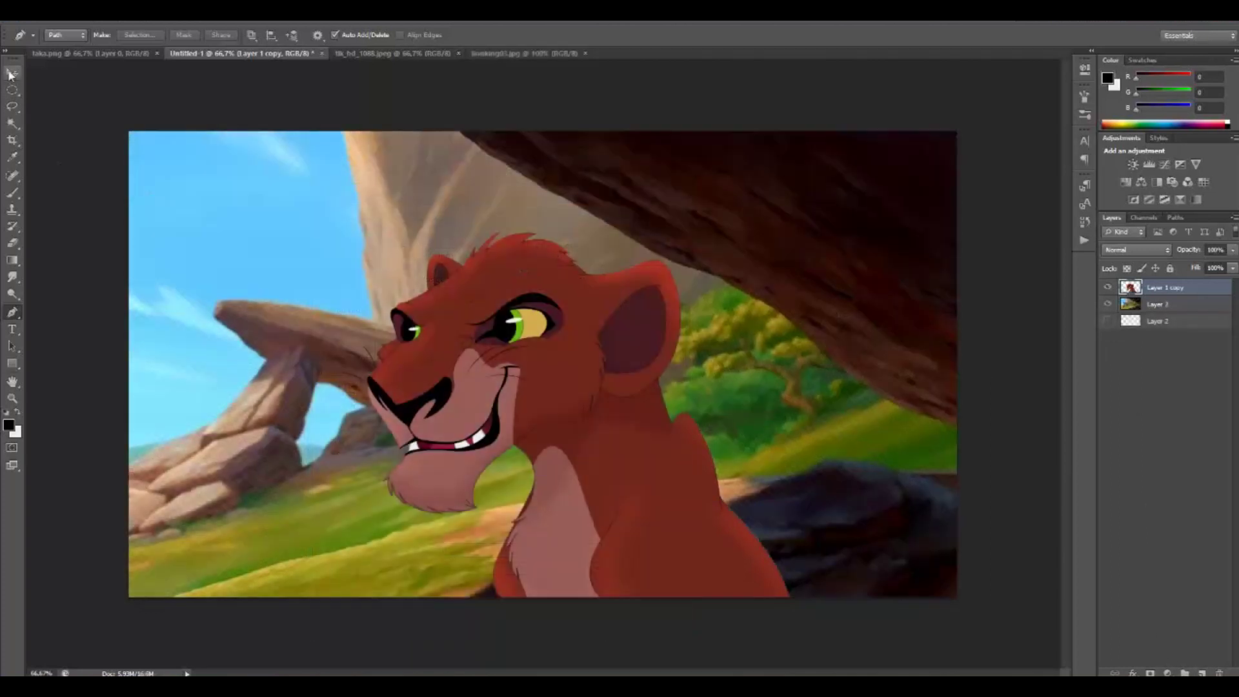
pyautogui.press('v')
pyautogui.moveTo(587, 421)
pyautogui.mouseDown()
pyautogui.moveTo(585, 409)
pyautogui.moveTo(580, 426)
pyautogui.mouseUp()
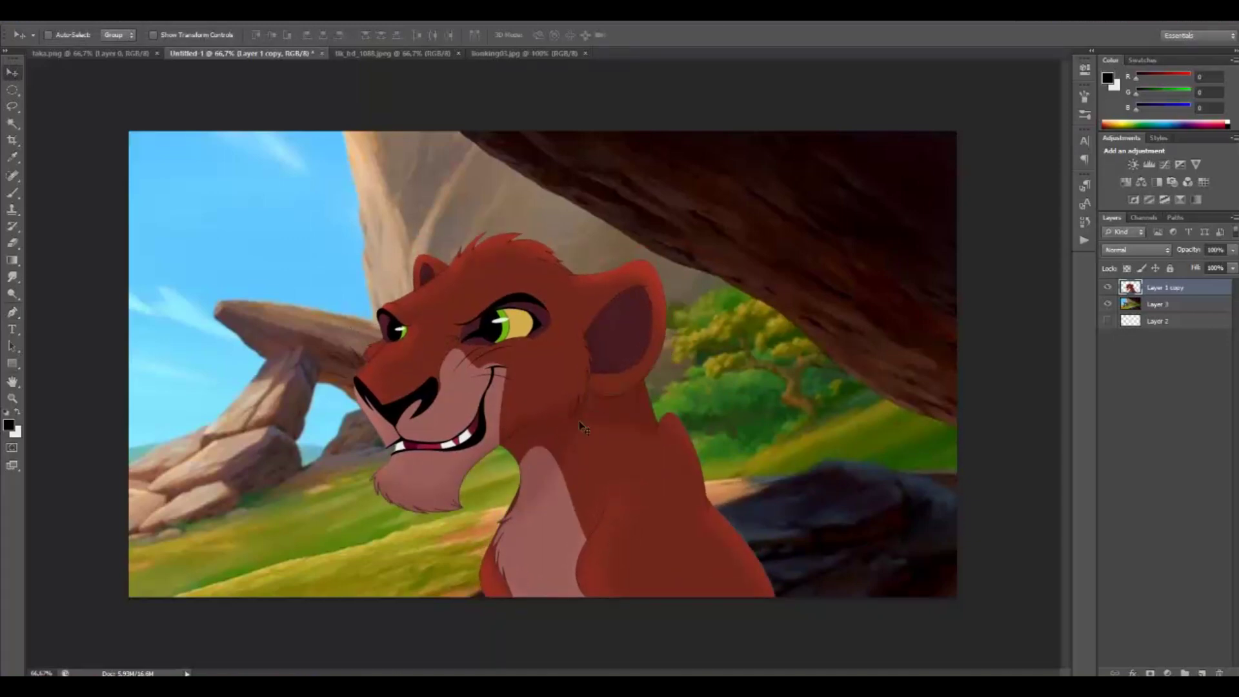
# Step: Scale the lion down proportionally to about 90% with Free Transform, keeping its base on the canvas's lower edge
pyautogui.hotkey('ctrl', '-')
pyautogui.hotkey('ctrl', '-')
pyautogui.hotkey('ctrl', 't')
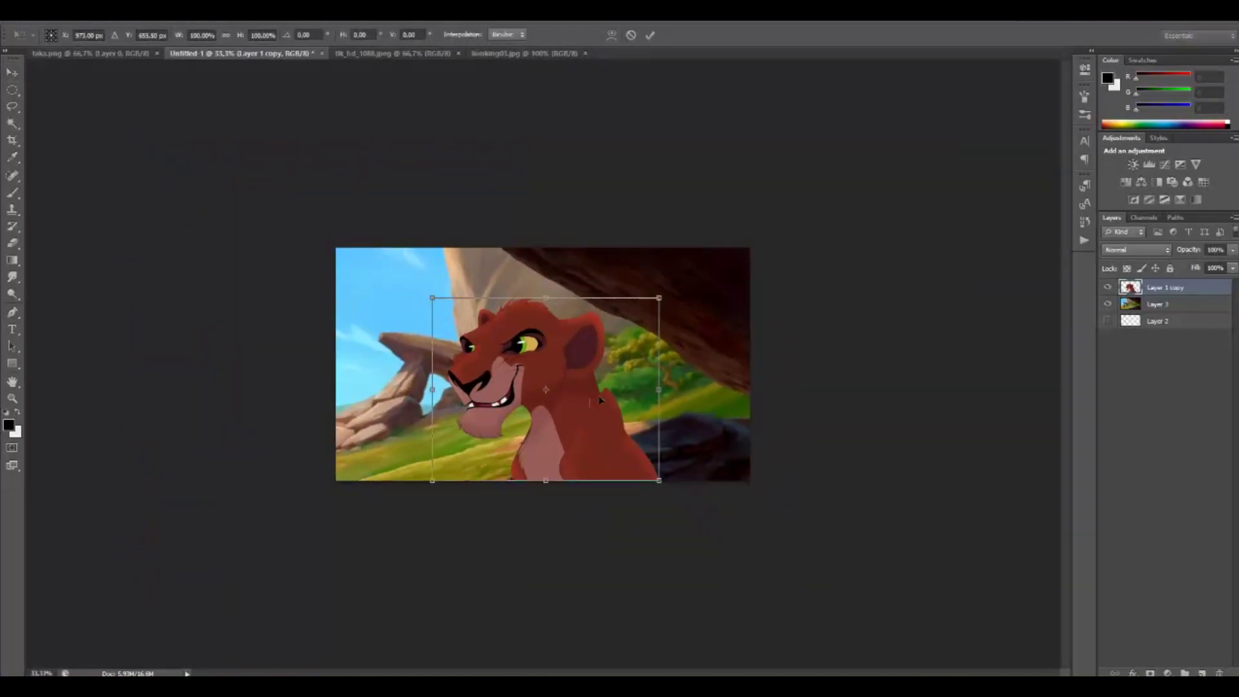
pyautogui.moveTo(663, 296); pyautogui.dragTo(638, 312)
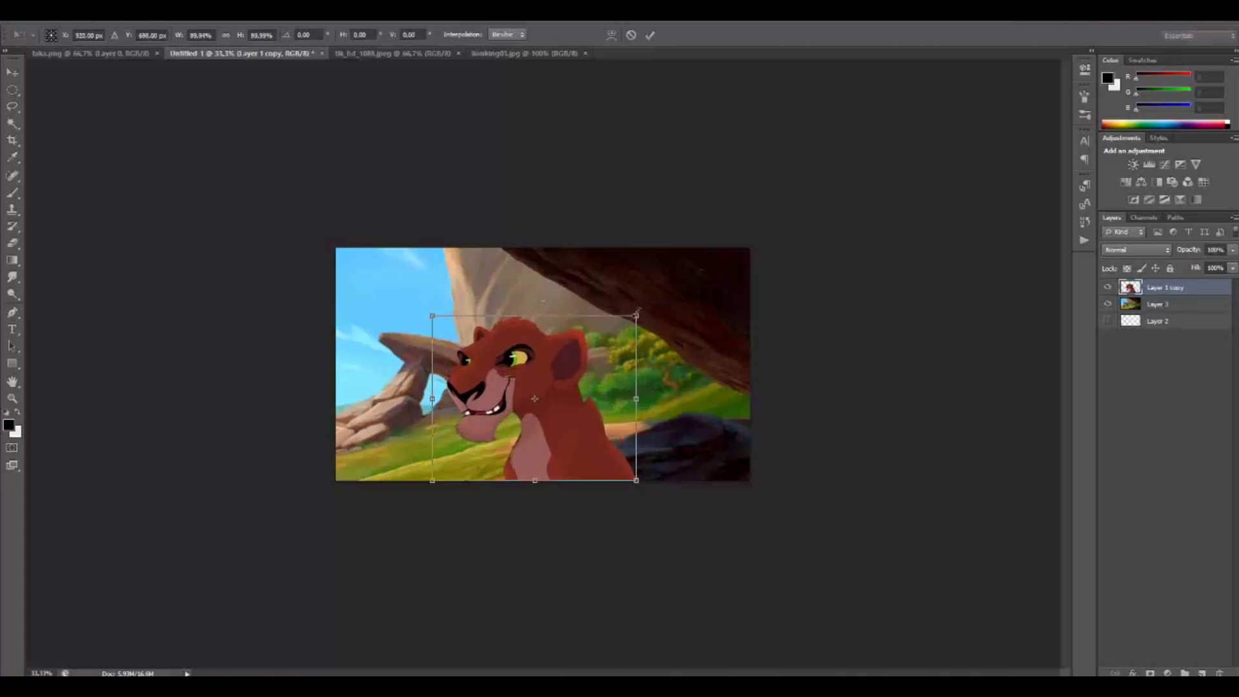
pyautogui.press('Return')
# Step: Nudge the scaled lion left in large increments along the bottom of the landscape
pyautogui.hotkey('shift', 'Left')
pyautogui.hotkey('shift', 'Left')
pyautogui.hotkey('shift', 'Left')
pyautogui.hotkey('shift', 'Left')
pyautogui.hotkey('shift', 'Left')
pyautogui.hotkey('shift', 'Left')
pyautogui.hotkey('shift', 'Left')
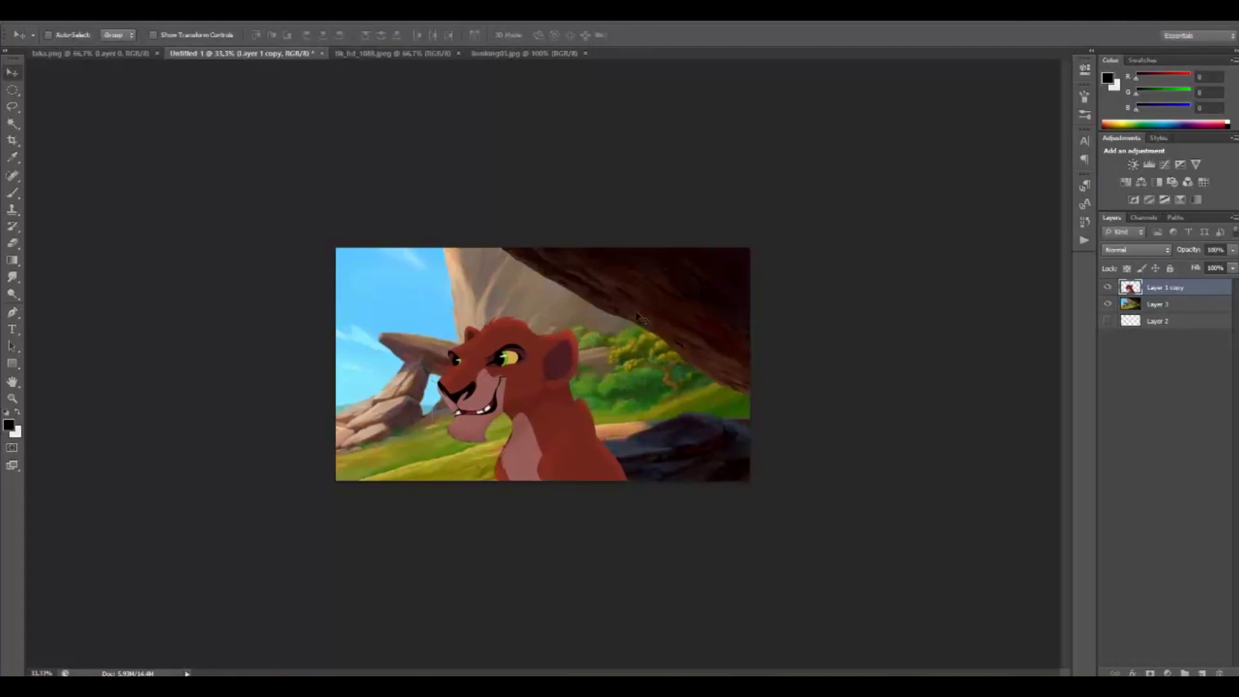
pyautogui.hotkey('ctrl', '+')
pyautogui.hotkey('ctrl', '+')
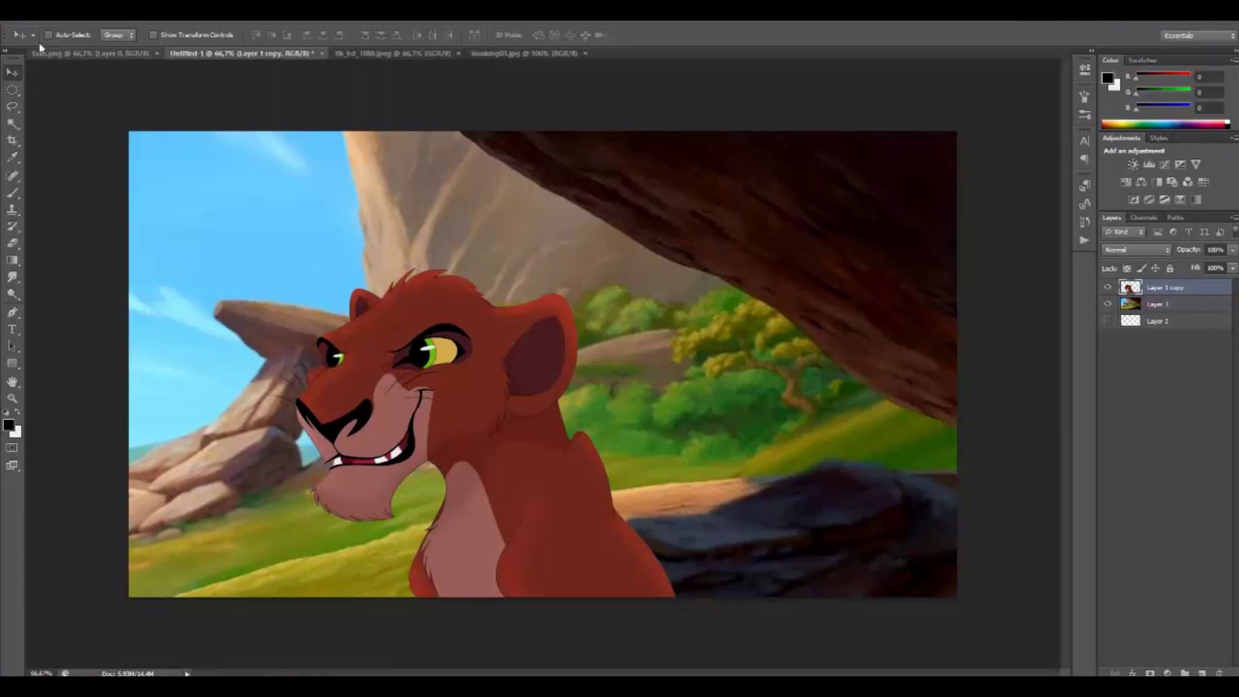
# Step: Try pasting the taka.png lion beside the new lion, and move the new lion farther toward the canvas's left edge
pyautogui.click(61, 53)
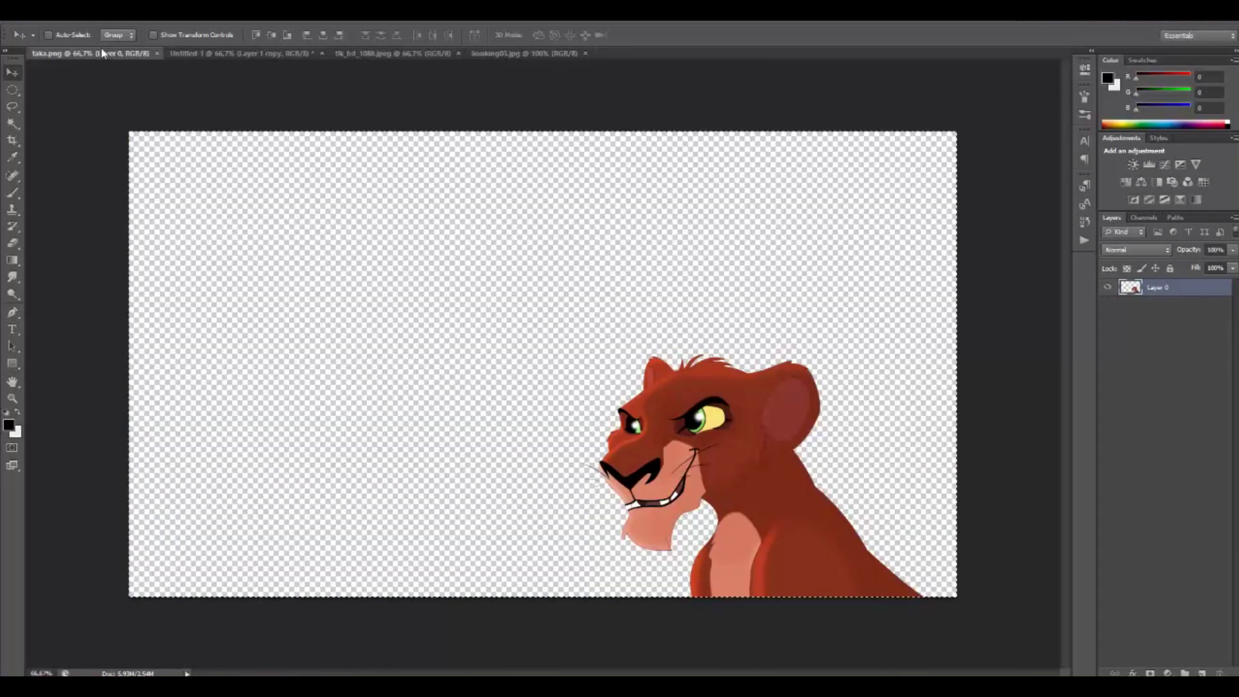
pyautogui.click(224, 54)
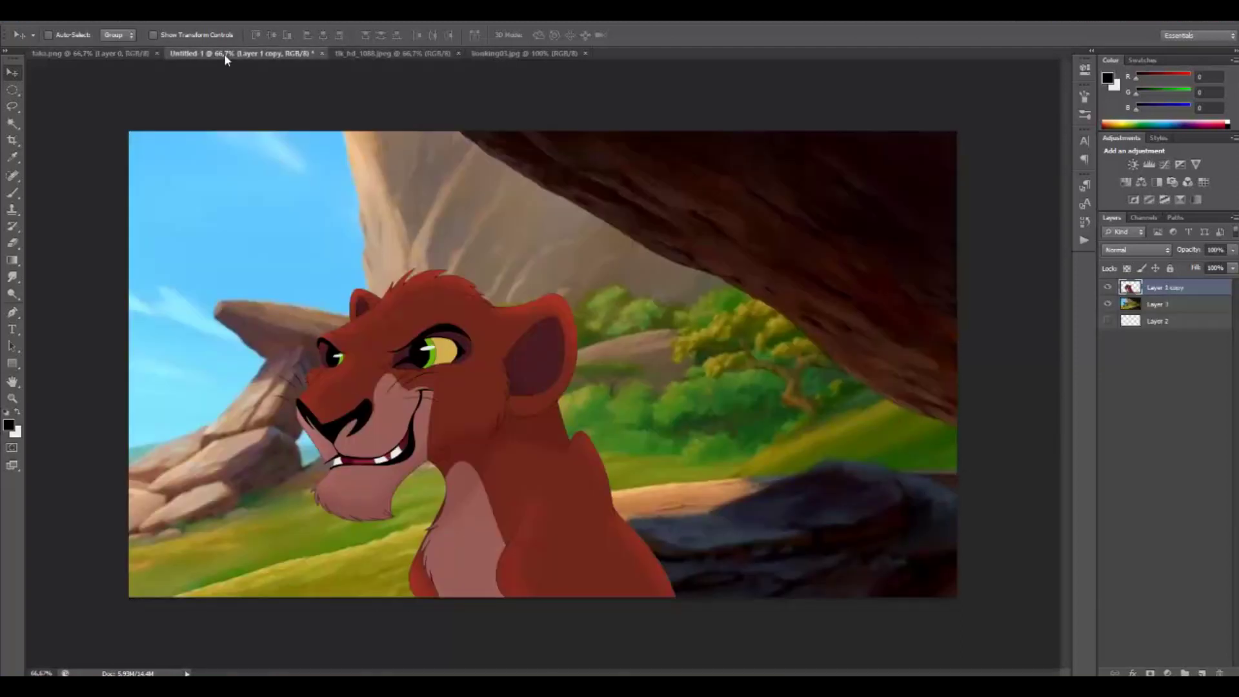
pyautogui.hotkey('ctrl', 'v')
pyautogui.moveTo(554, 386); pyautogui.dragTo(767, 499)
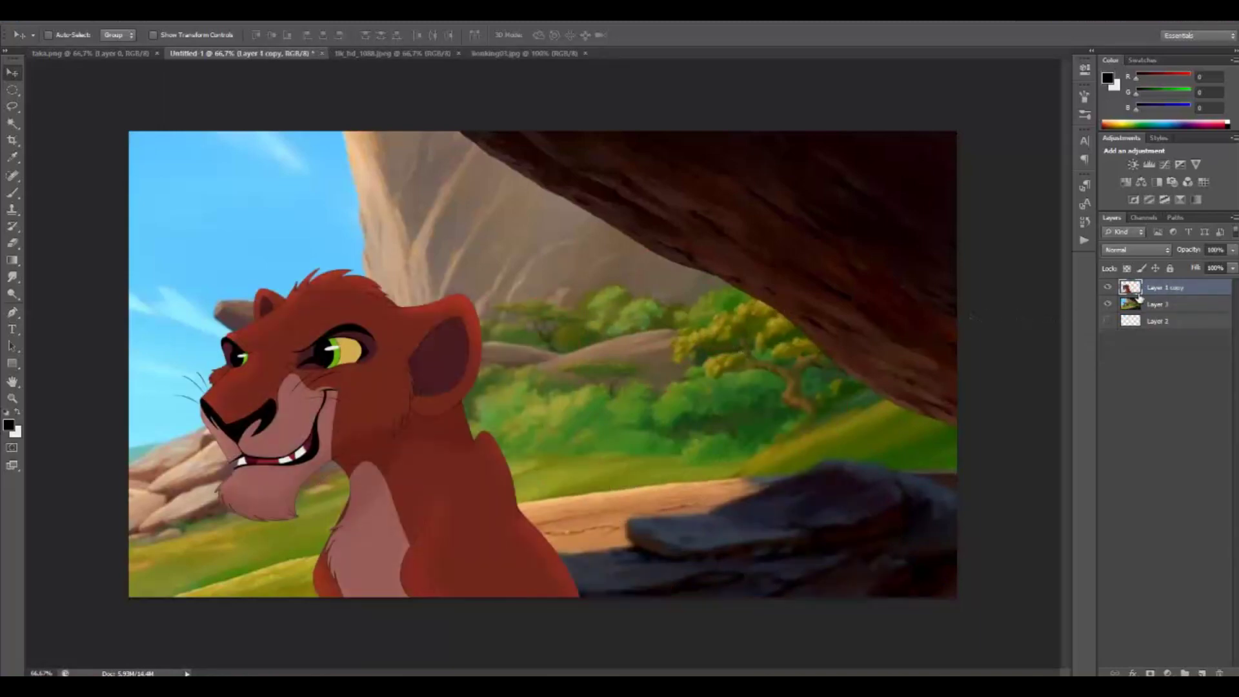
# Step: Adjust the lion layer's brightness to 32 and contrast to 17
pyautogui.click(90, 23)
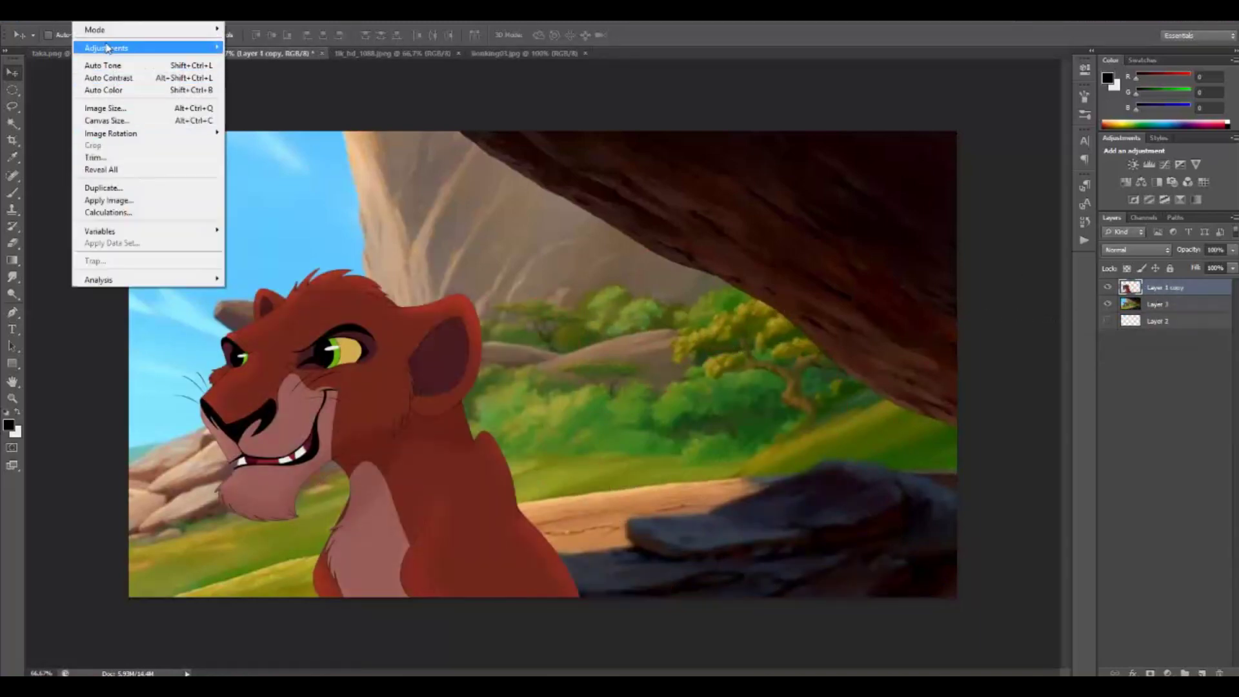
pyautogui.moveTo(194, 47)
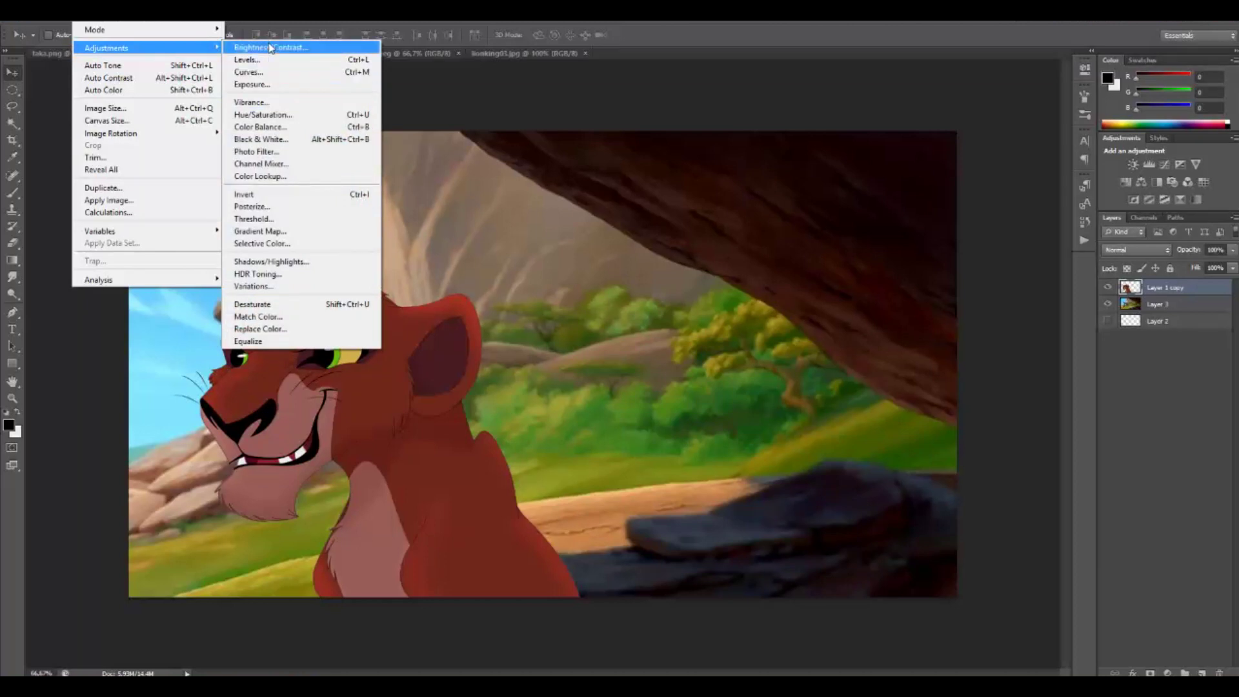
pyautogui.click(268, 48)
pyautogui.moveTo(593, 241); pyautogui.dragTo(609, 241)
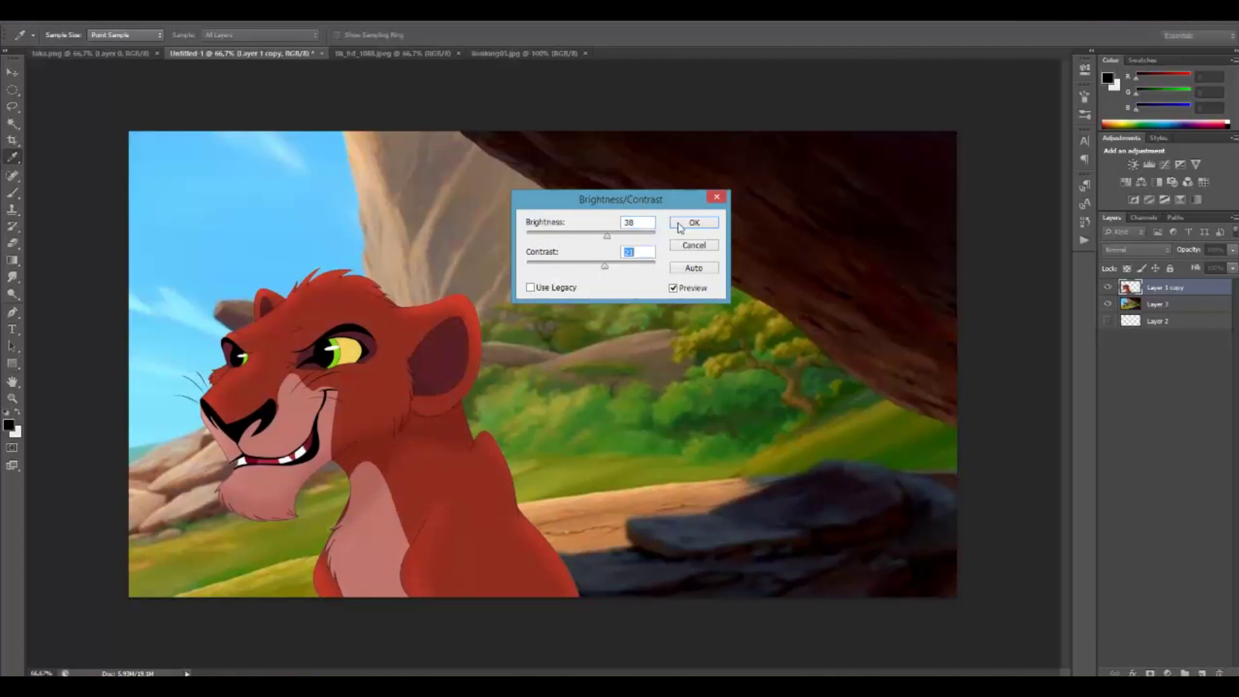
pyautogui.moveTo(606, 237); pyautogui.dragTo(602, 268)
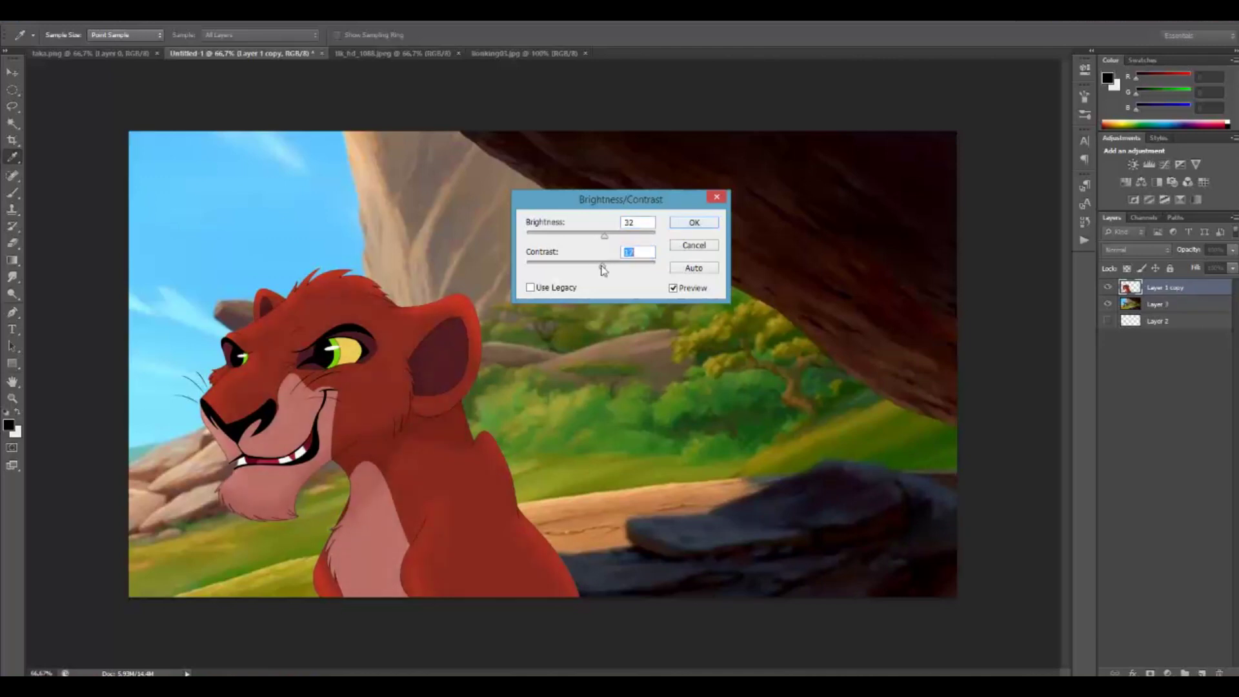
pyautogui.click(707, 222)
pyautogui.press('v')
# Step: Darken the lion layer's shadows with a Curves adjustment, lowering the dark end of the RGB curve and anchoring the tones above it
pyautogui.click(113, 10)
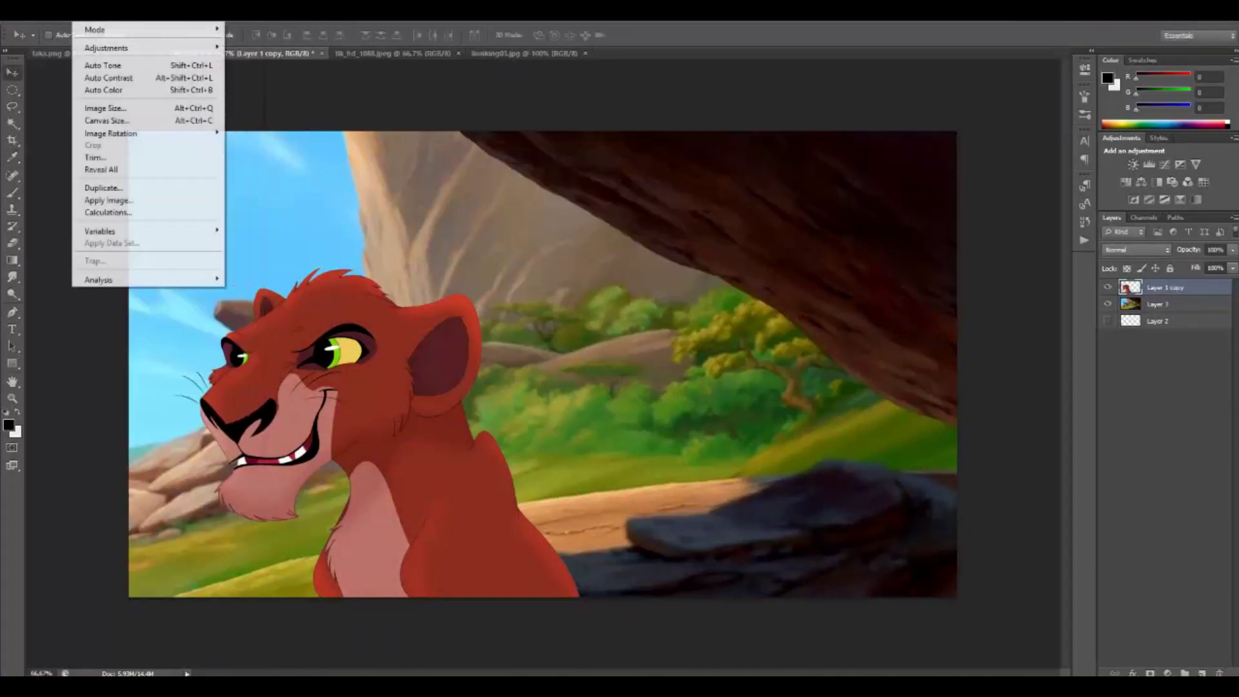
pyautogui.moveTo(106, 48)
pyautogui.click(271, 72)
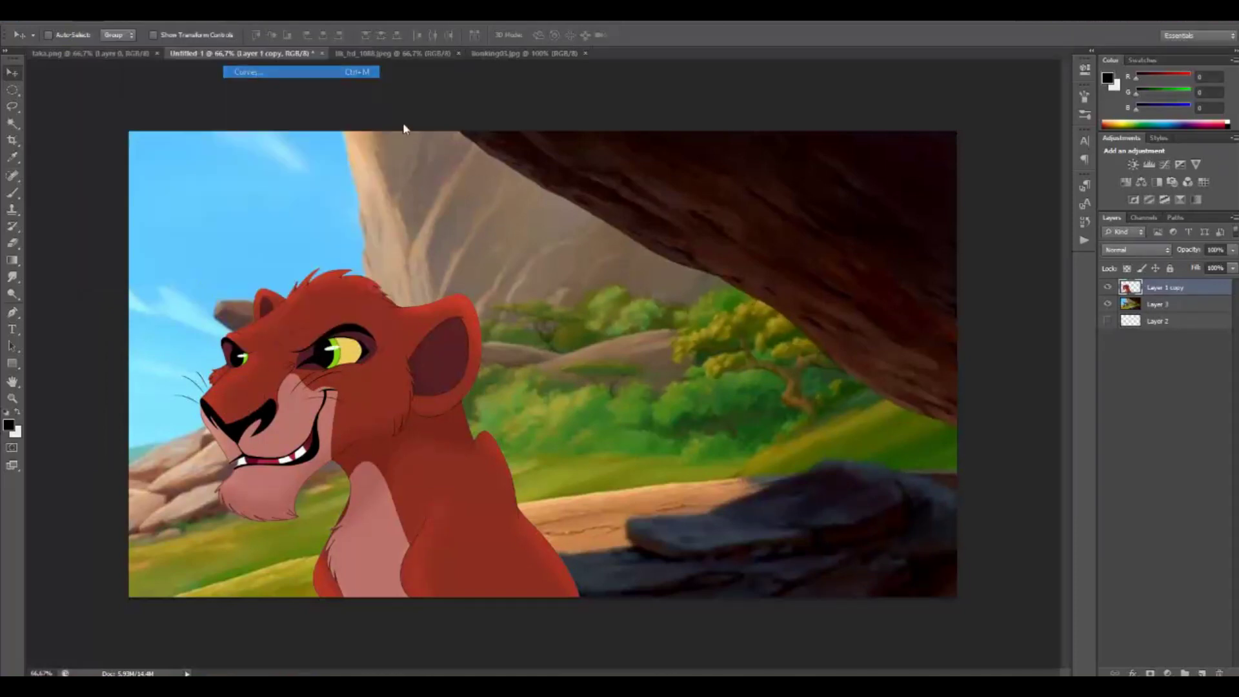
pyautogui.moveTo(536, 334); pyautogui.dragTo(540, 336)
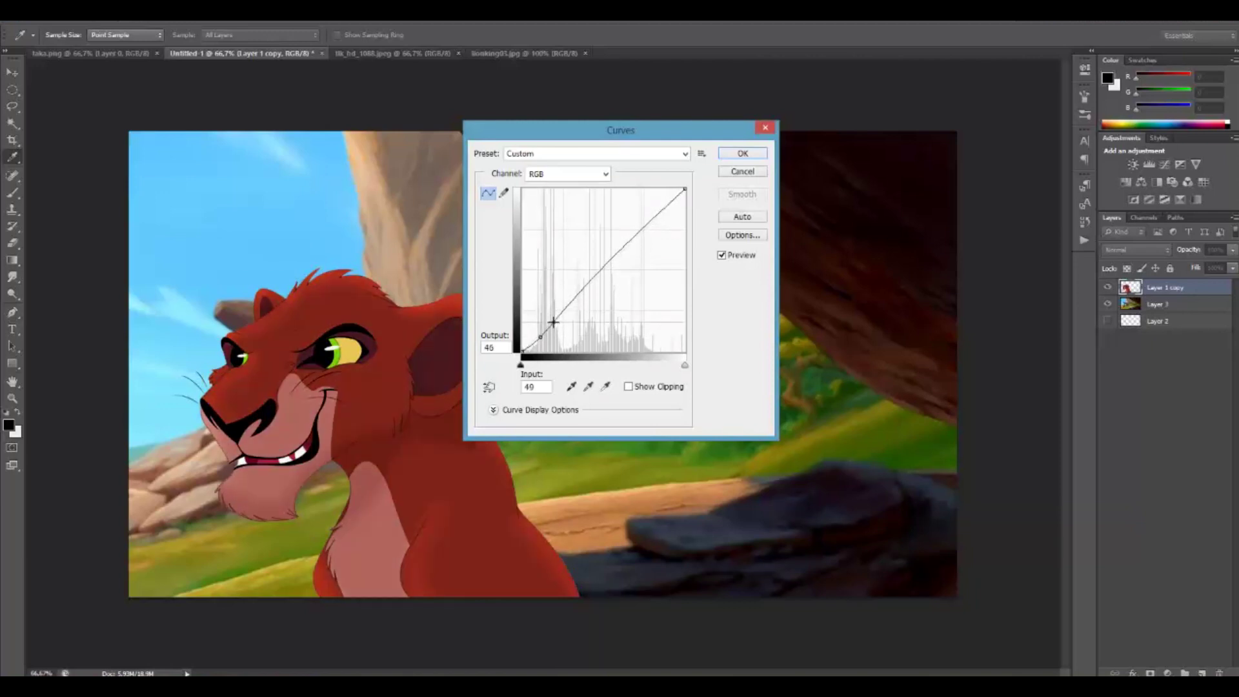
pyautogui.click(553, 321)
pyautogui.moveTo(540, 337); pyautogui.dragTo(538, 339)
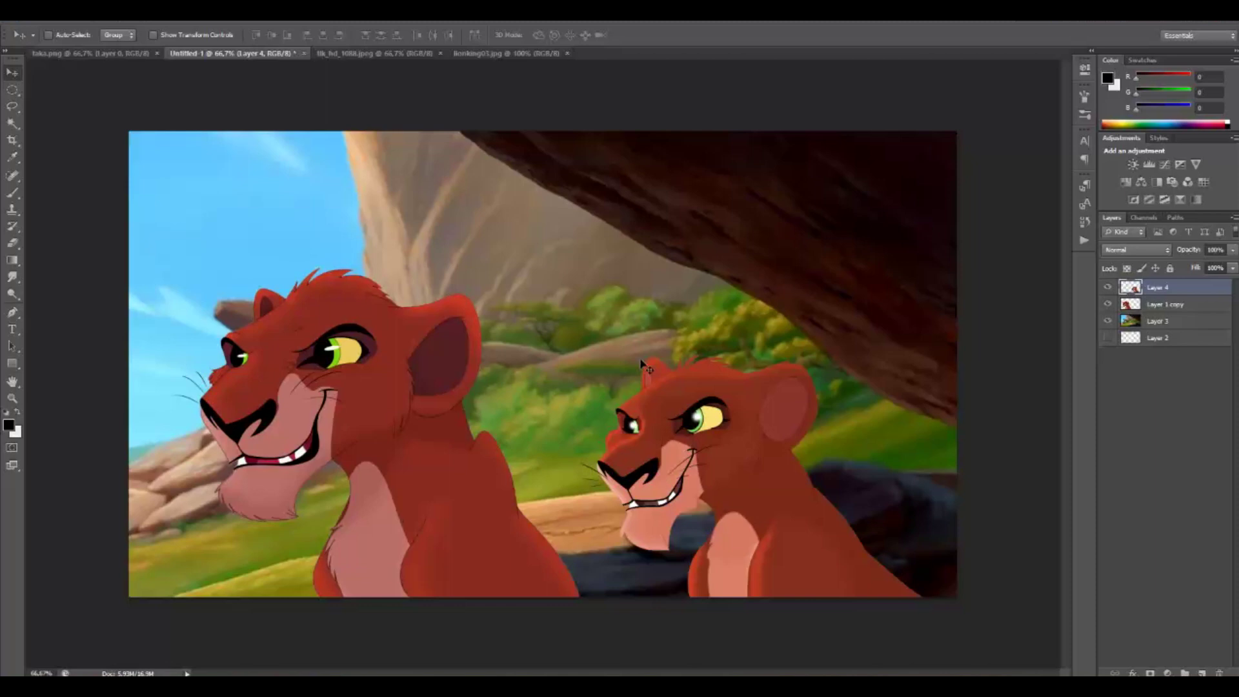
# Step: Nudge the smaller lion on Layer 4 to the left, closer to the new lion
pyautogui.hotkey('shift', 'Left')
pyautogui.hotkey('shift', 'Left')
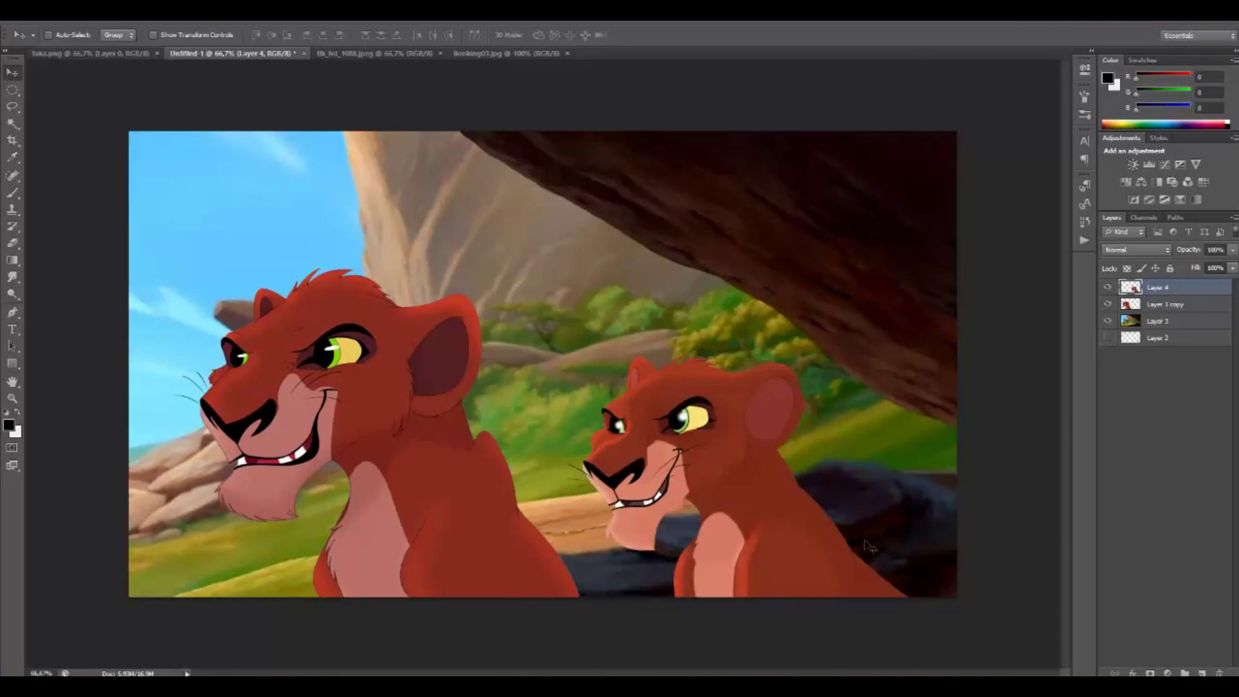